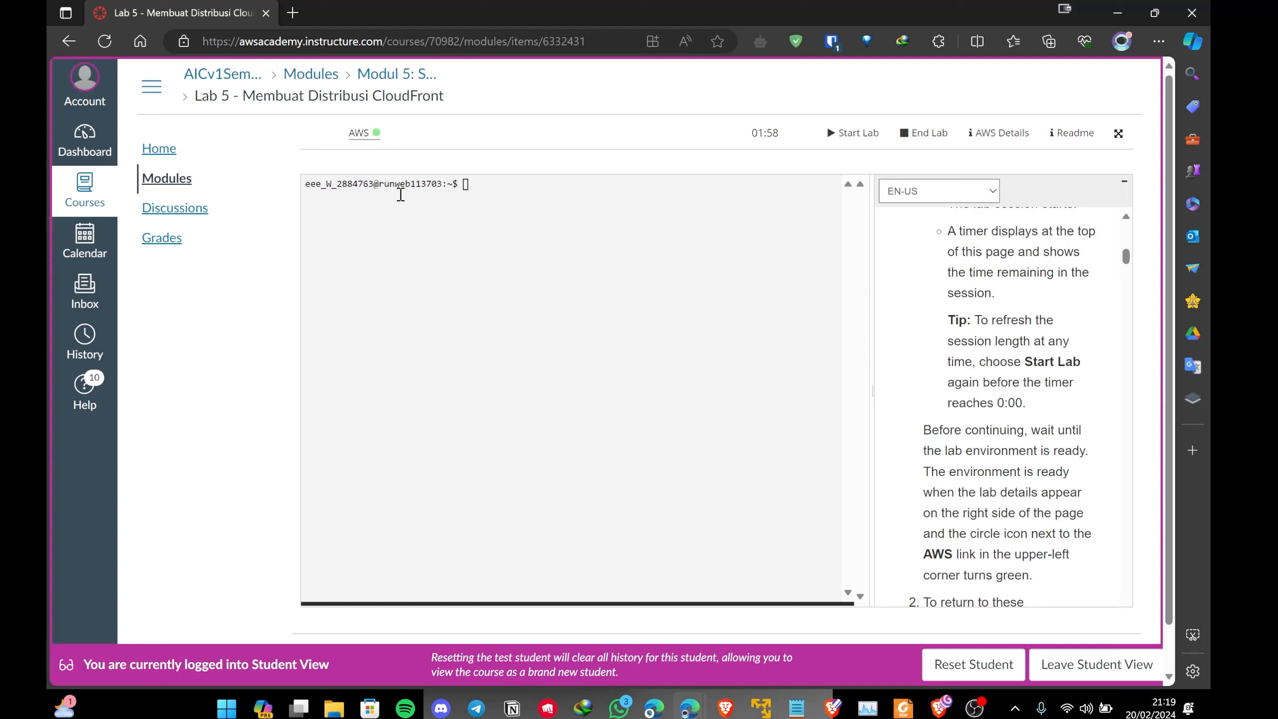
Open the AWS Management Console from the Lab 5 page
click(363, 133)
right_click(359, 129)
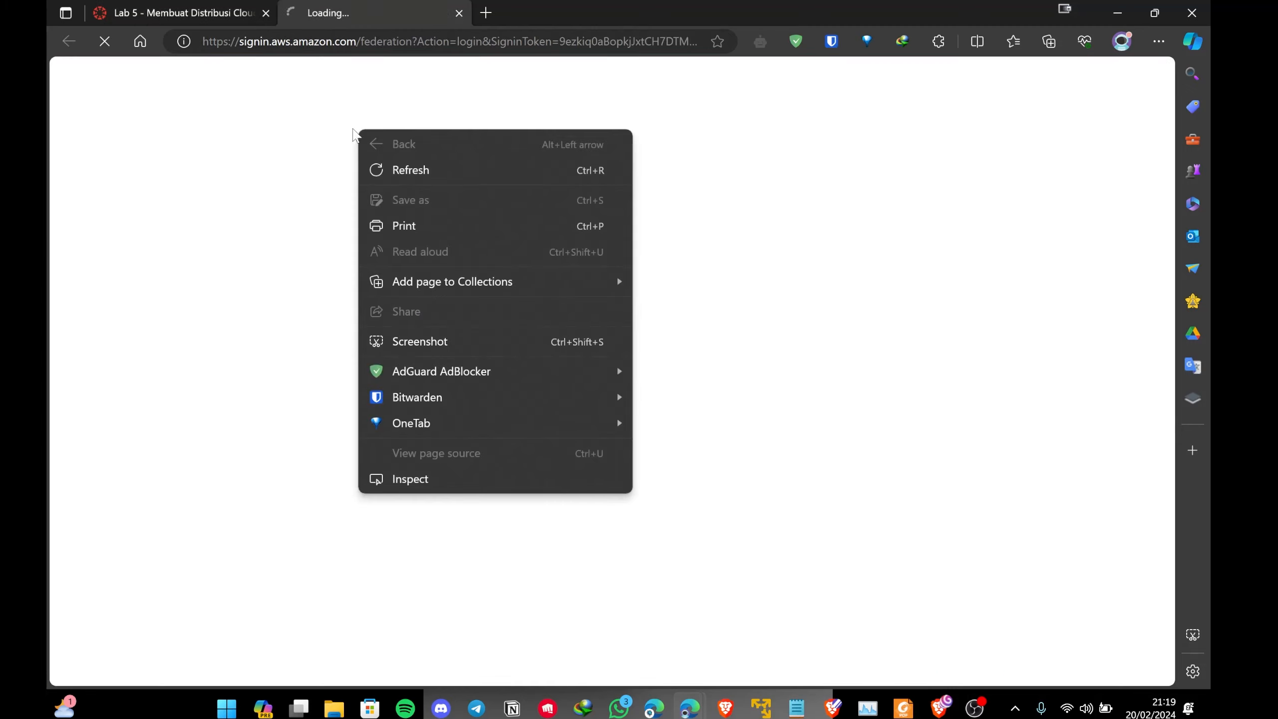
click(350, 128)
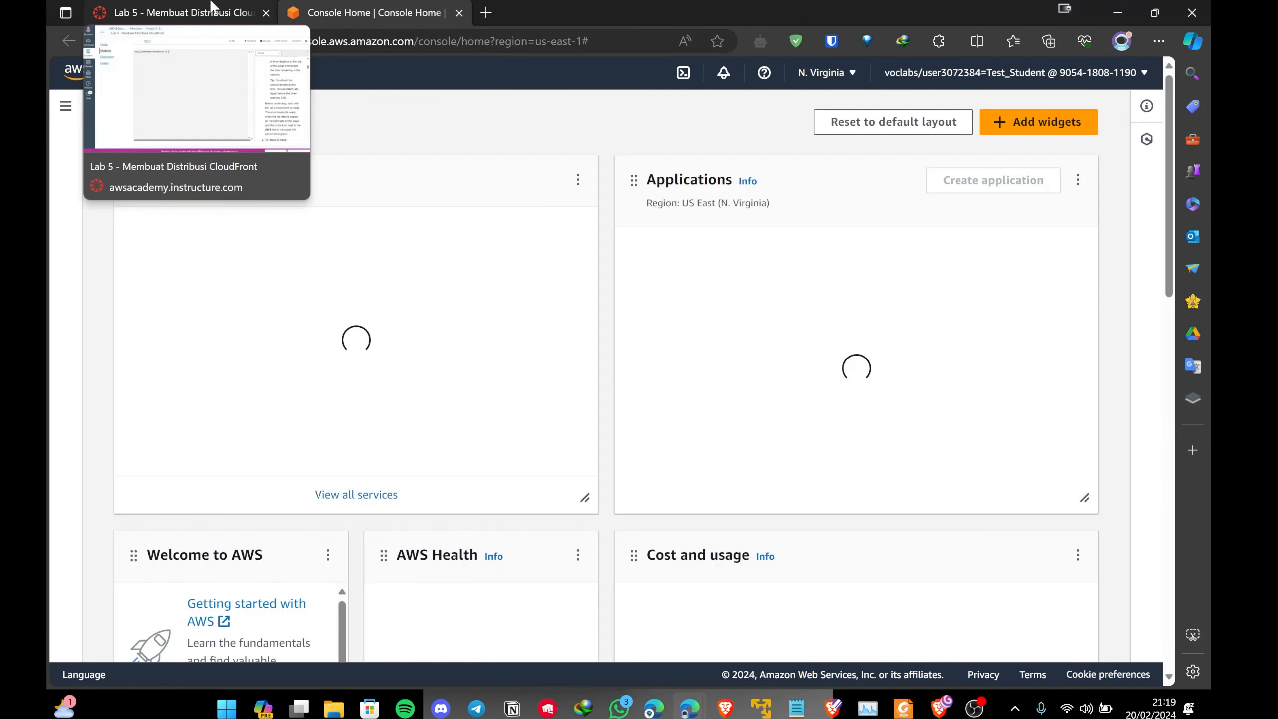
Return to the Lab 5 page and read the instructions from the console connection steps to Task 1, Create a bucket
click(212, 11)
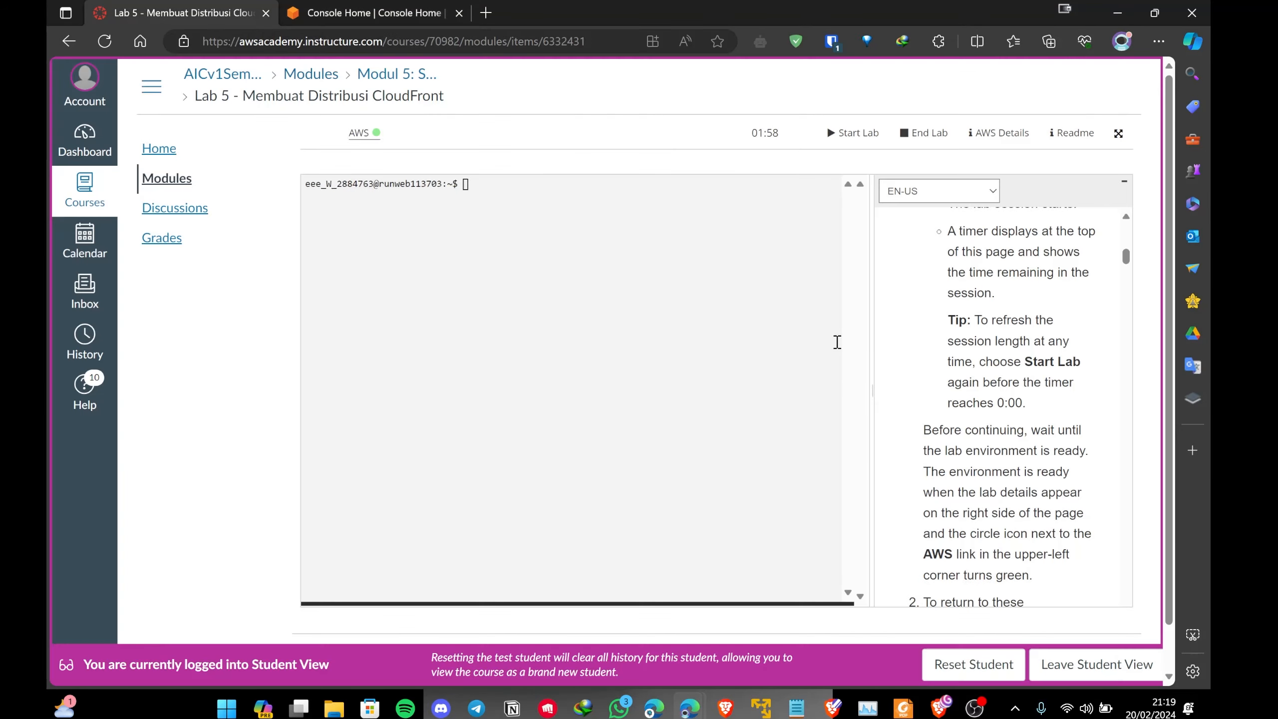
scroll(967, 375, down, 1)
scroll(967, 376, down, 1)
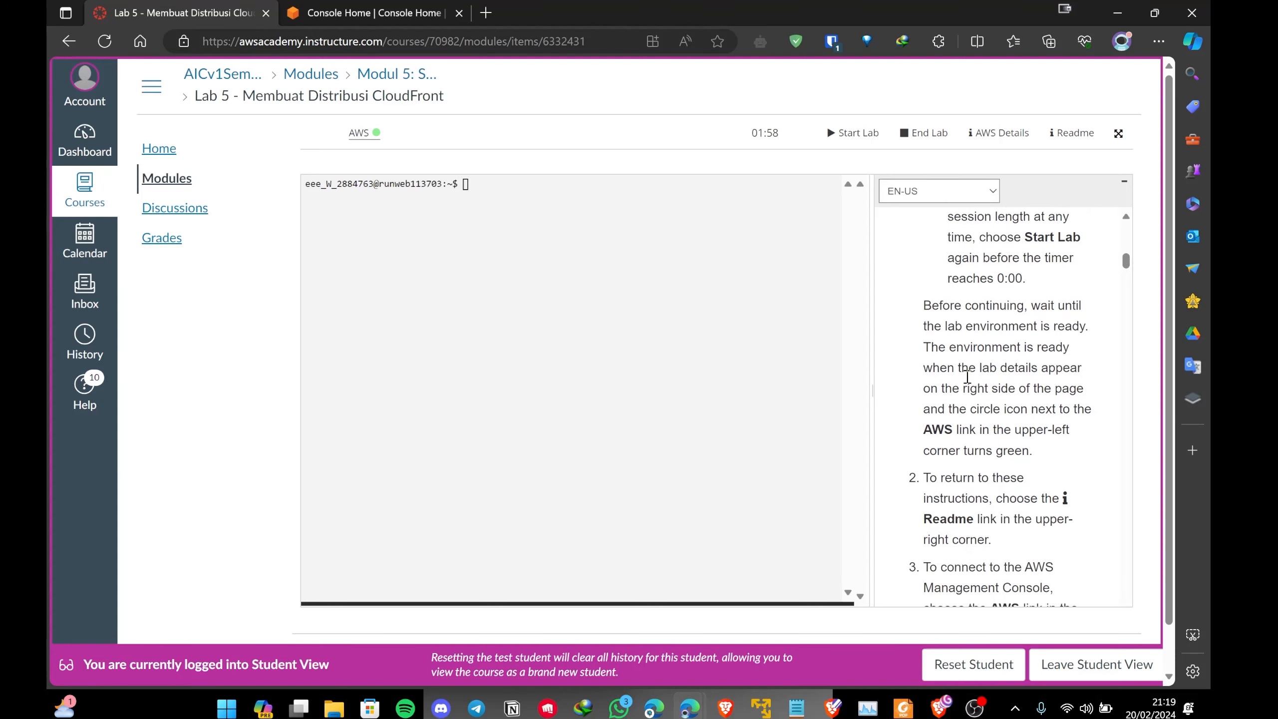
scroll(967, 376, down, 1)
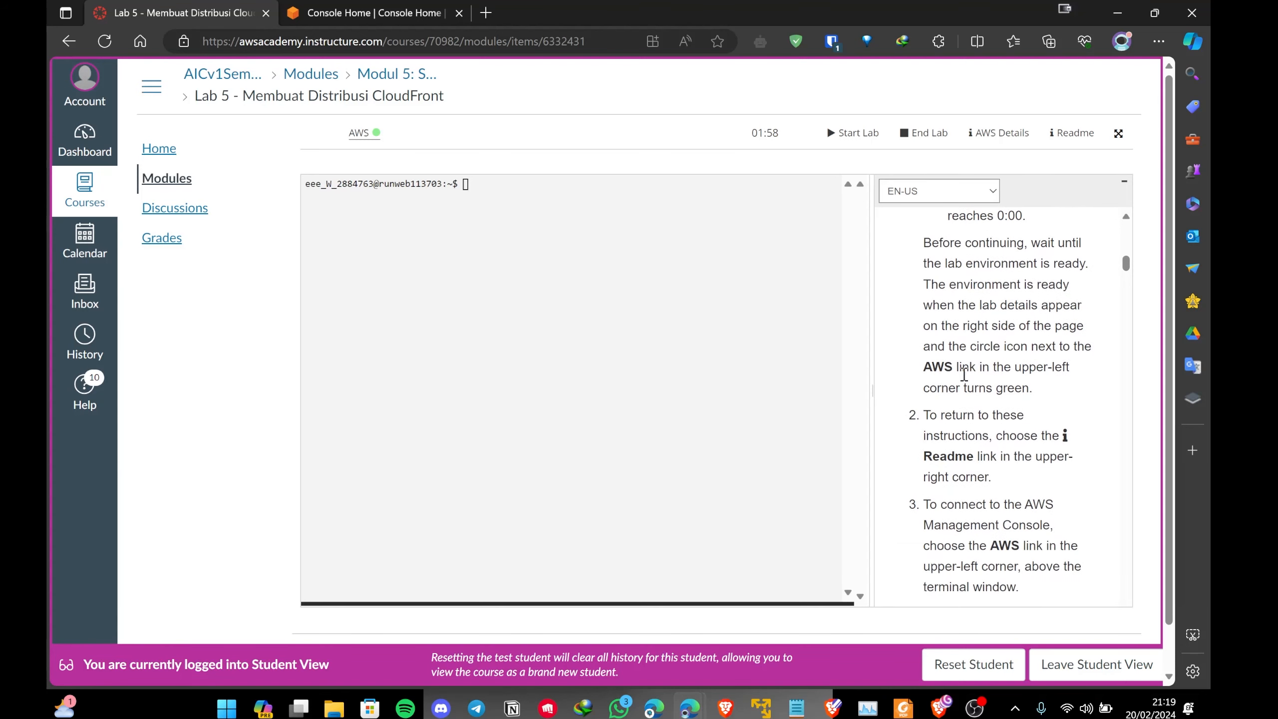
scroll(963, 373, down, 4)
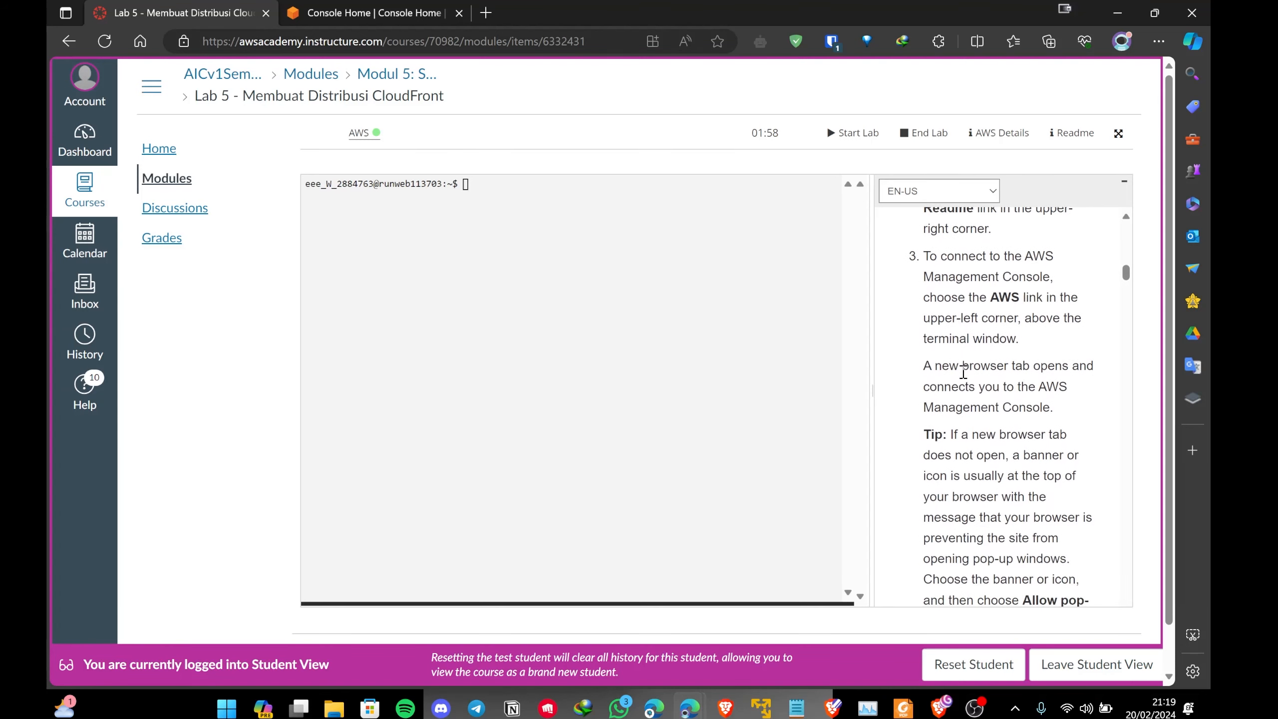
scroll(963, 373, down, 3)
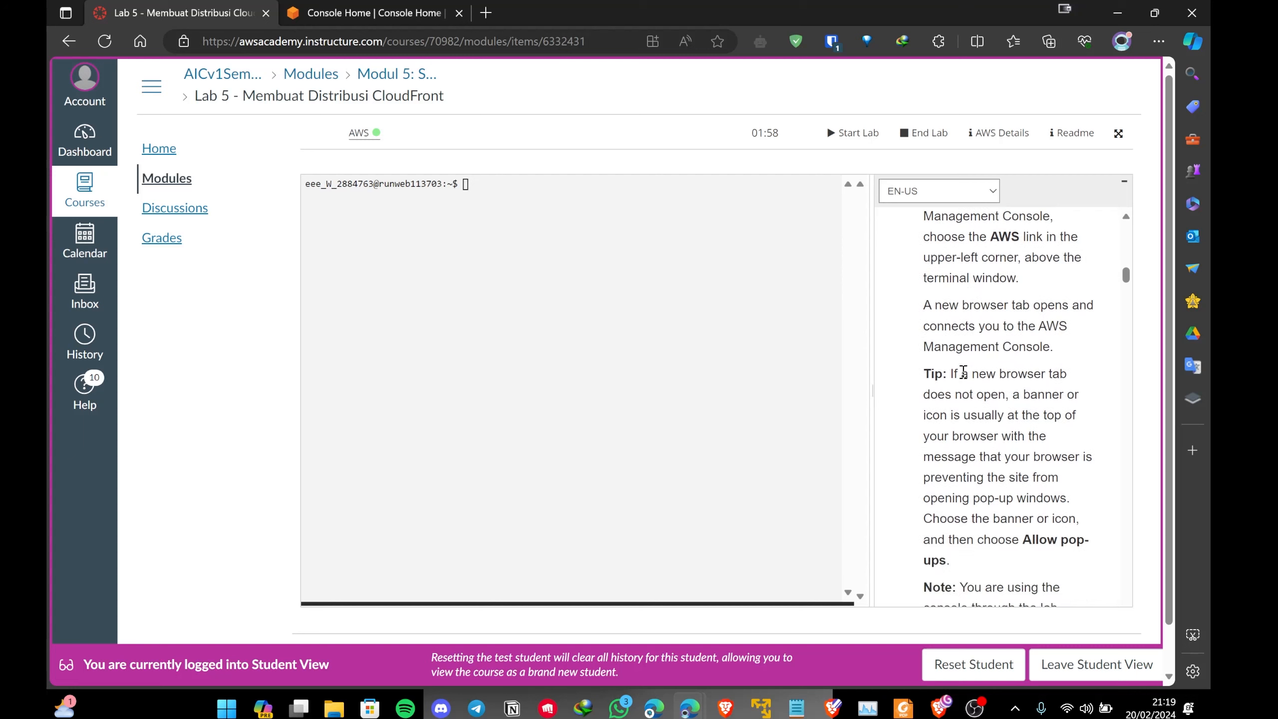
scroll(958, 373, down, 2)
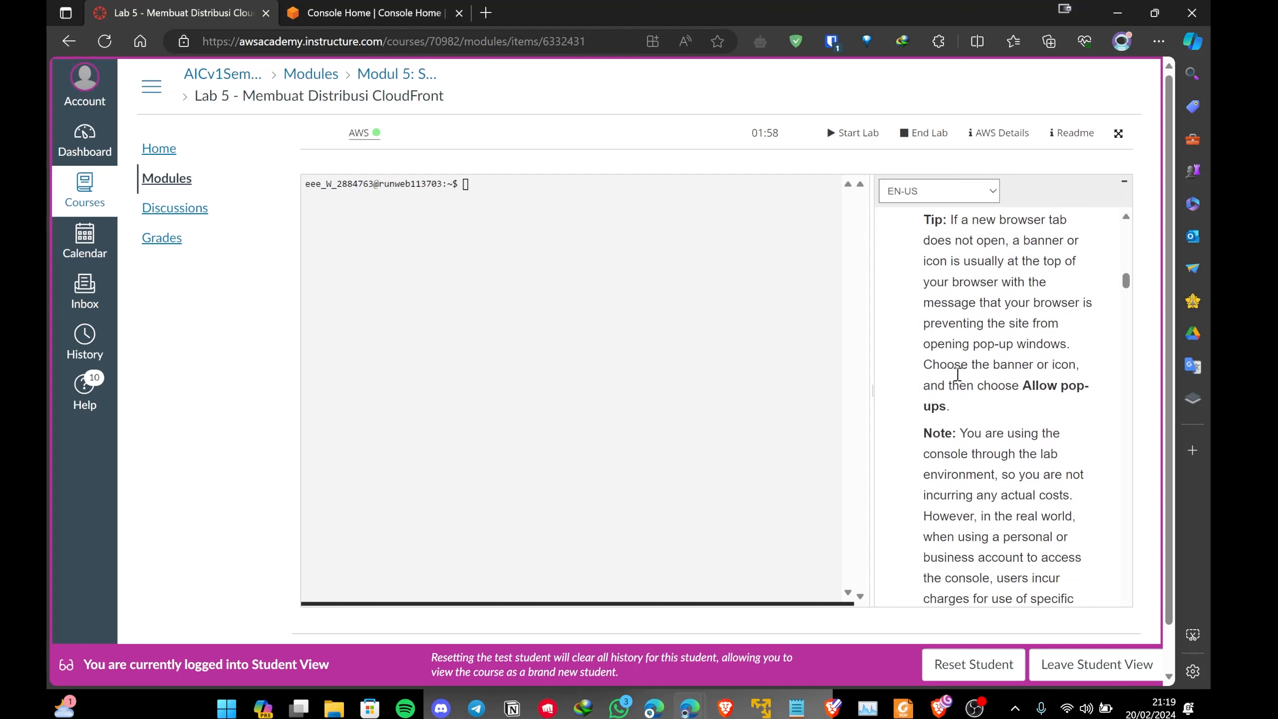
scroll(956, 370, down, 3)
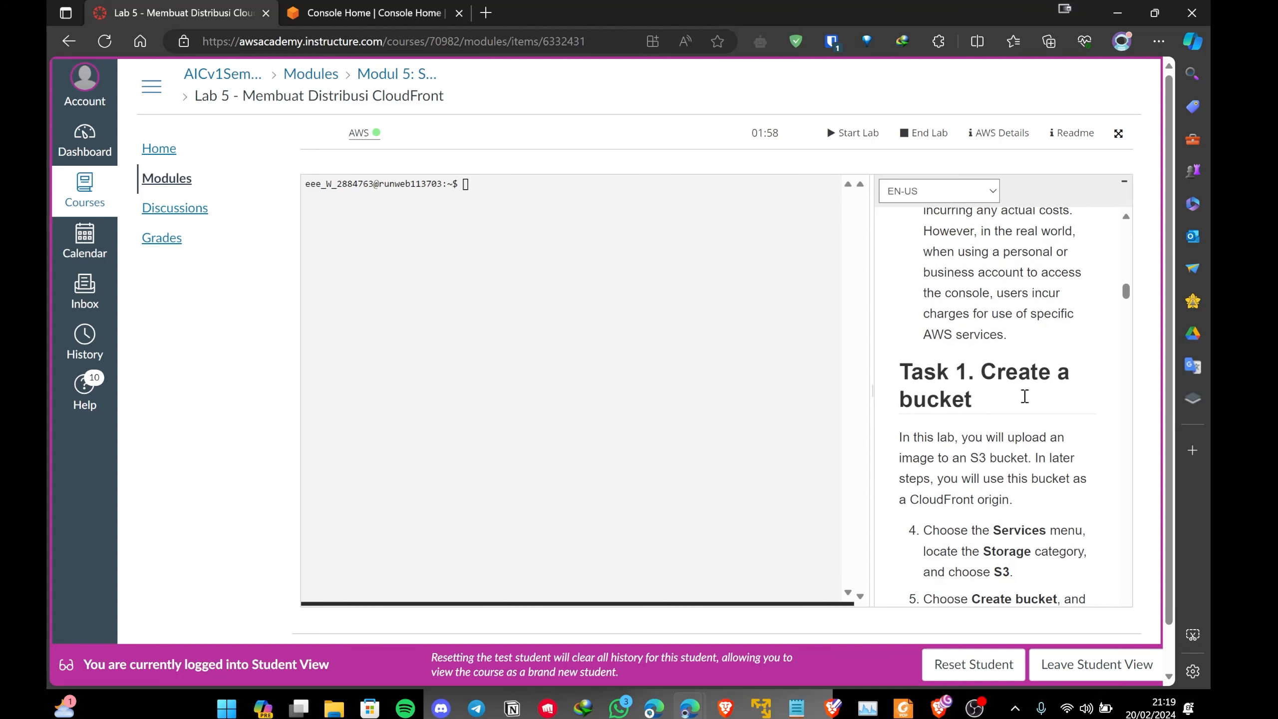
scroll(1024, 396, down, 1)
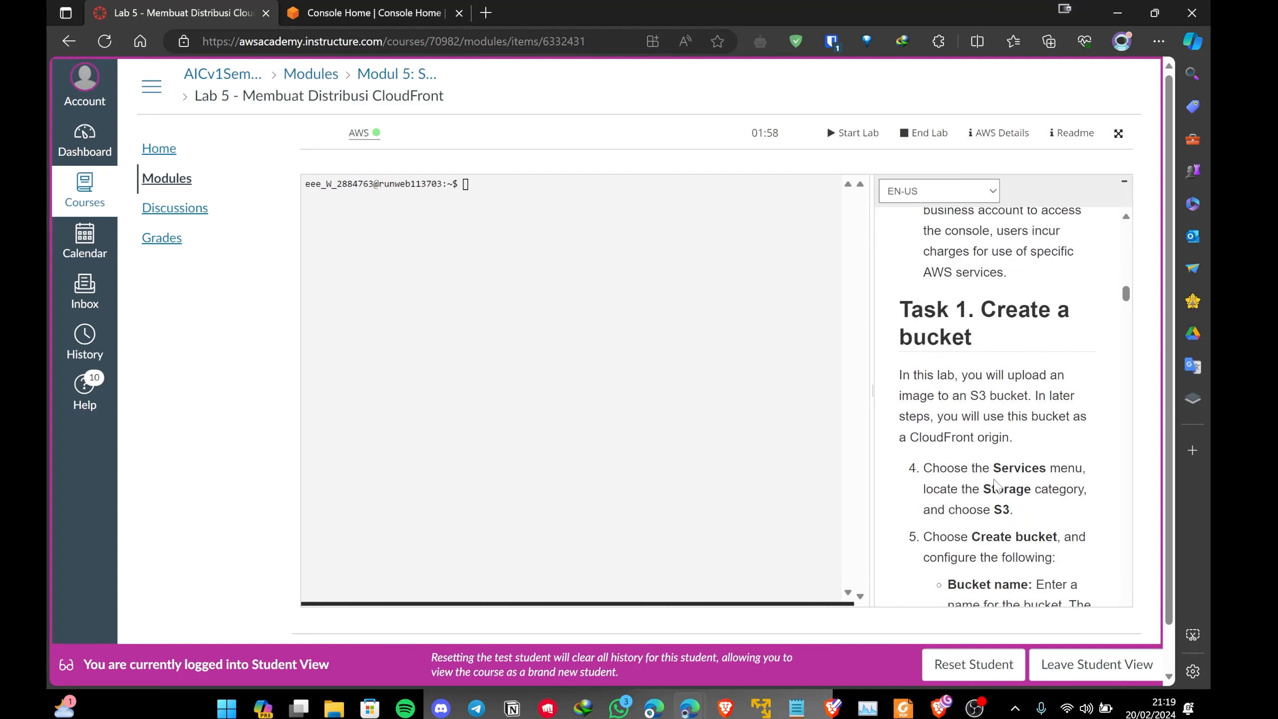
scroll(995, 481, down, 1)
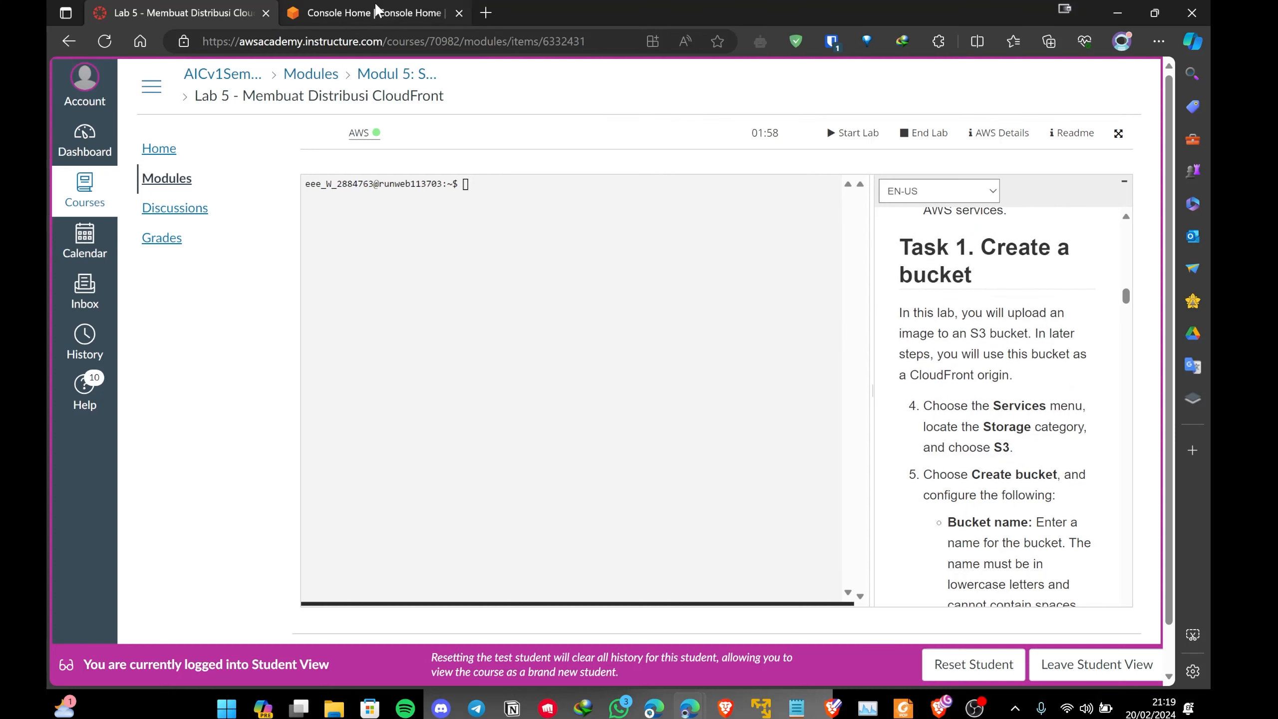
Arrange the AWS console beside the lab page, widen the lab's instructions pane and dismiss the console's feature tips
drag(378, 12, 1208, 110)
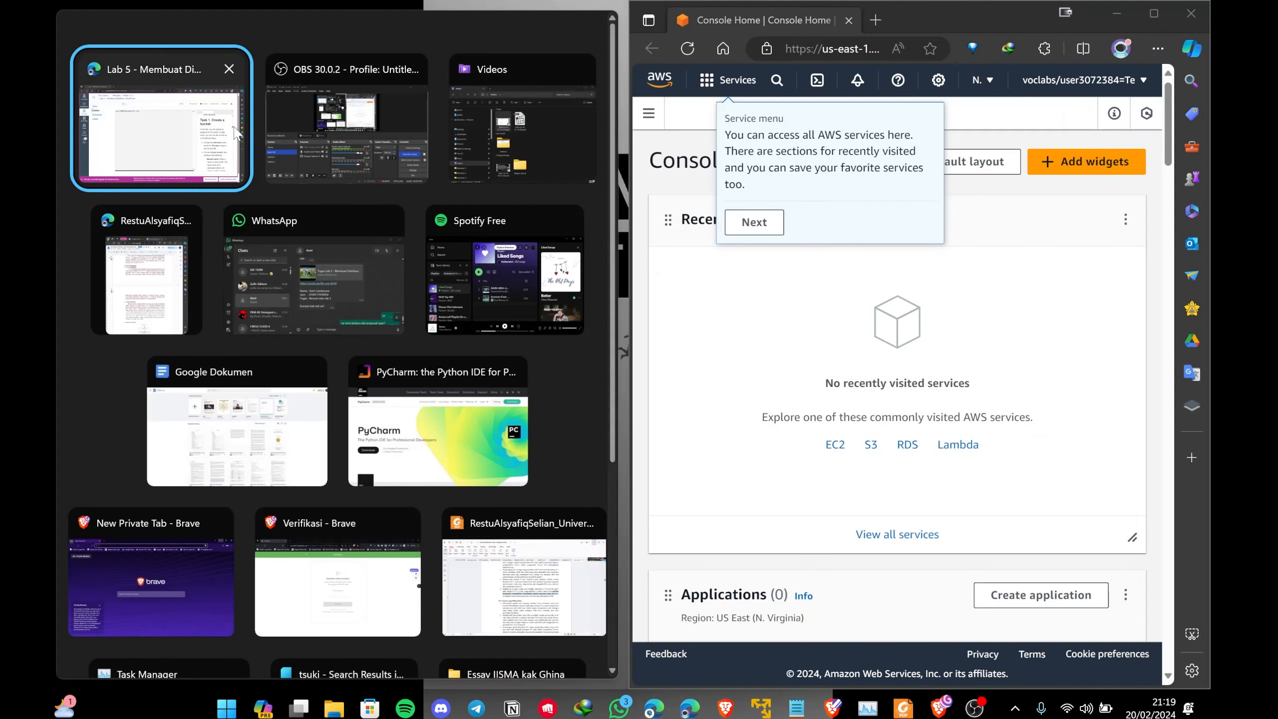
click(237, 133)
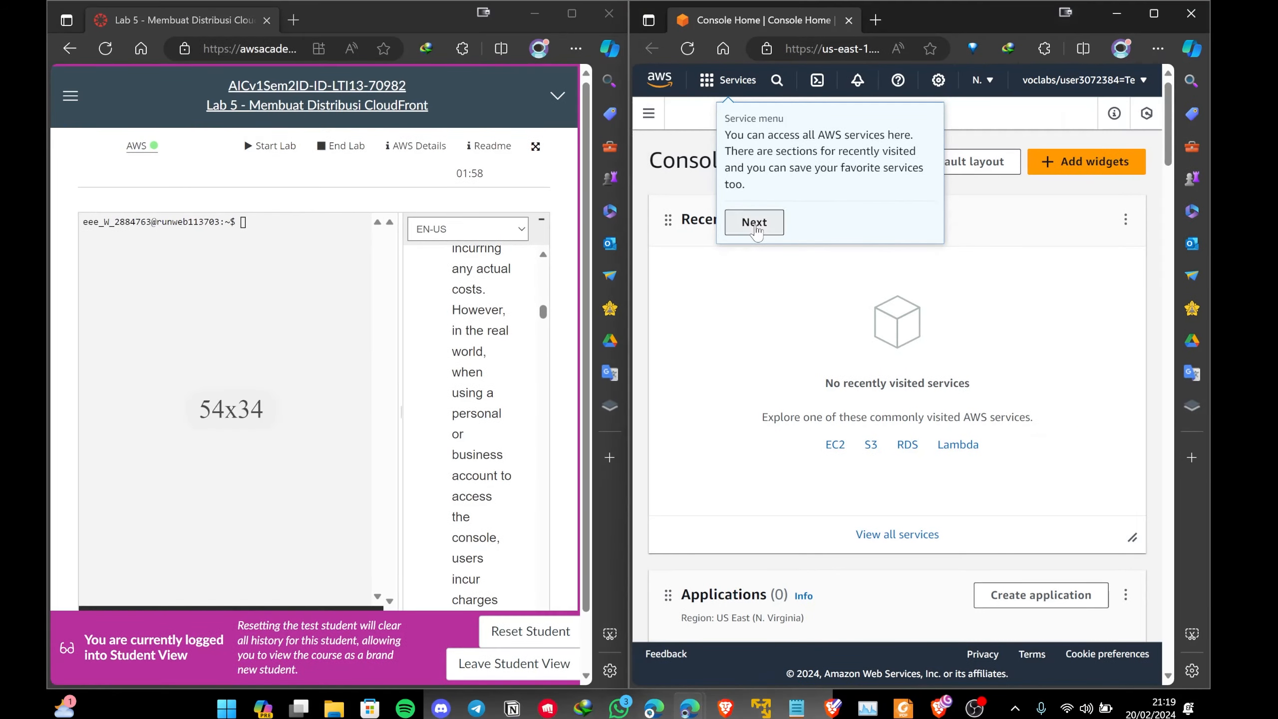
click(754, 222)
drag(400, 428, 332, 436)
scroll(470, 425, down, 2)
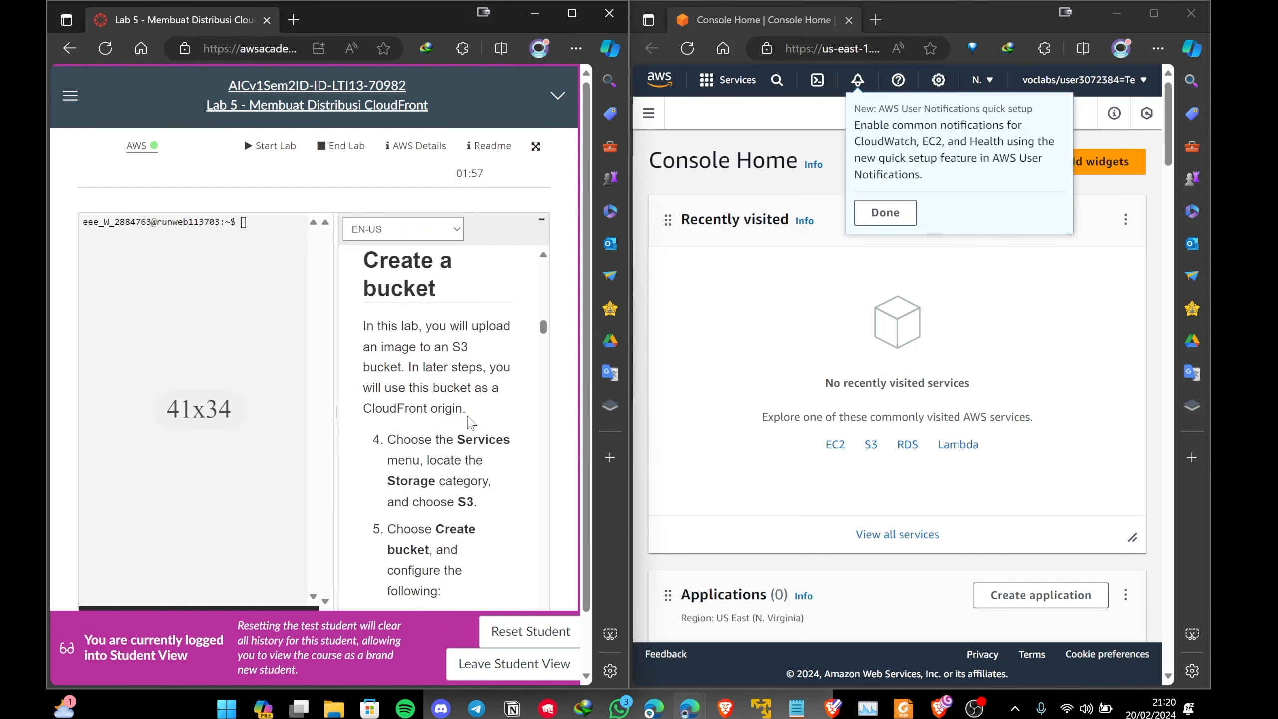
click(885, 219)
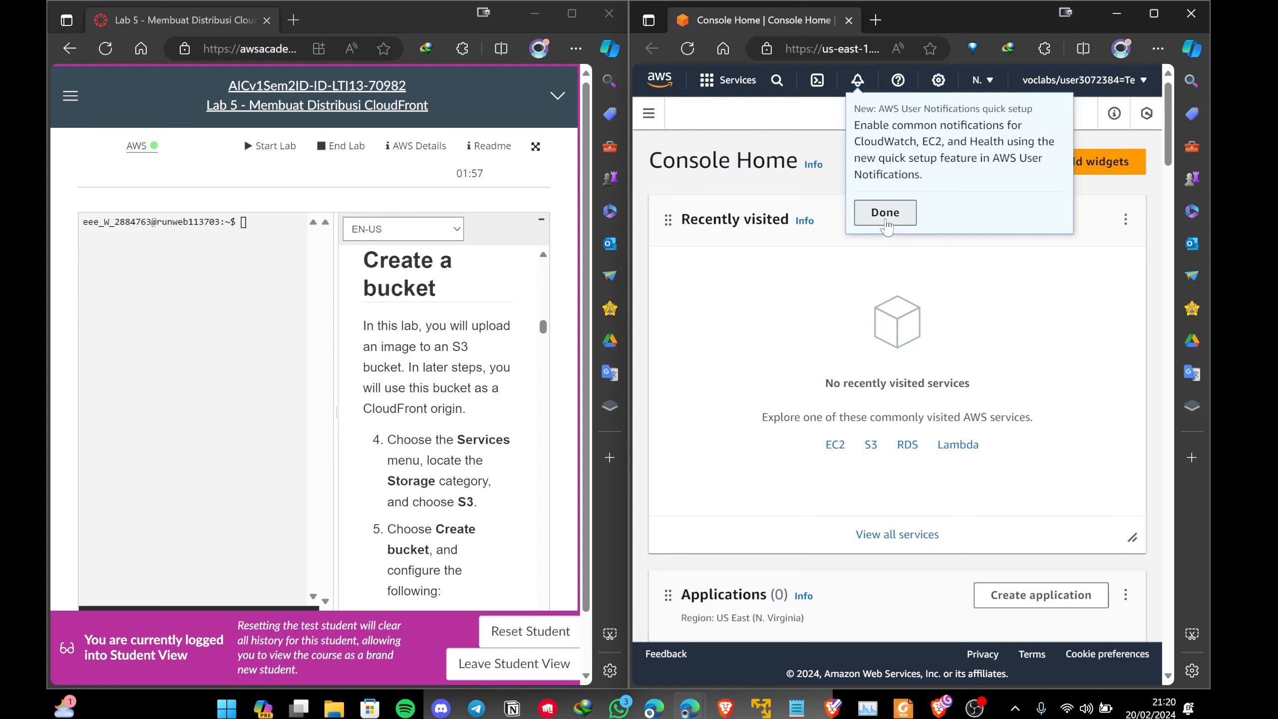
click(985, 276)
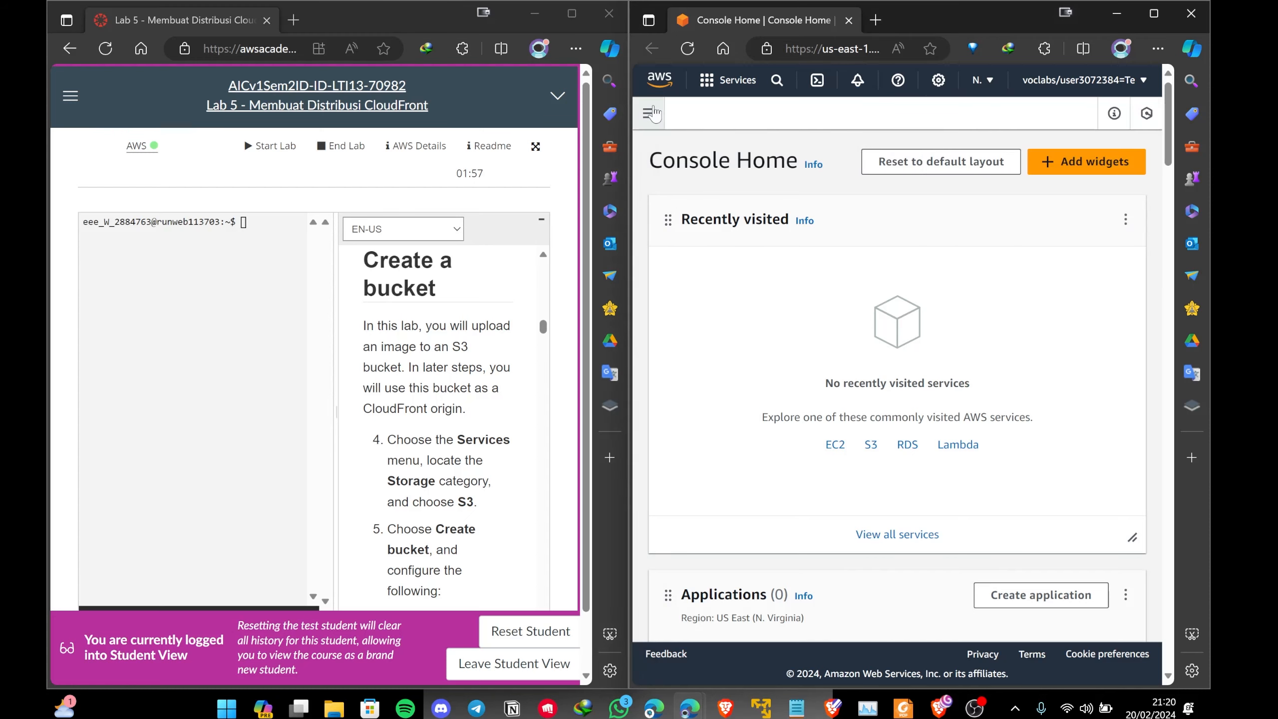
Open the S3 service from the Storage category of the AWS services
click(651, 113)
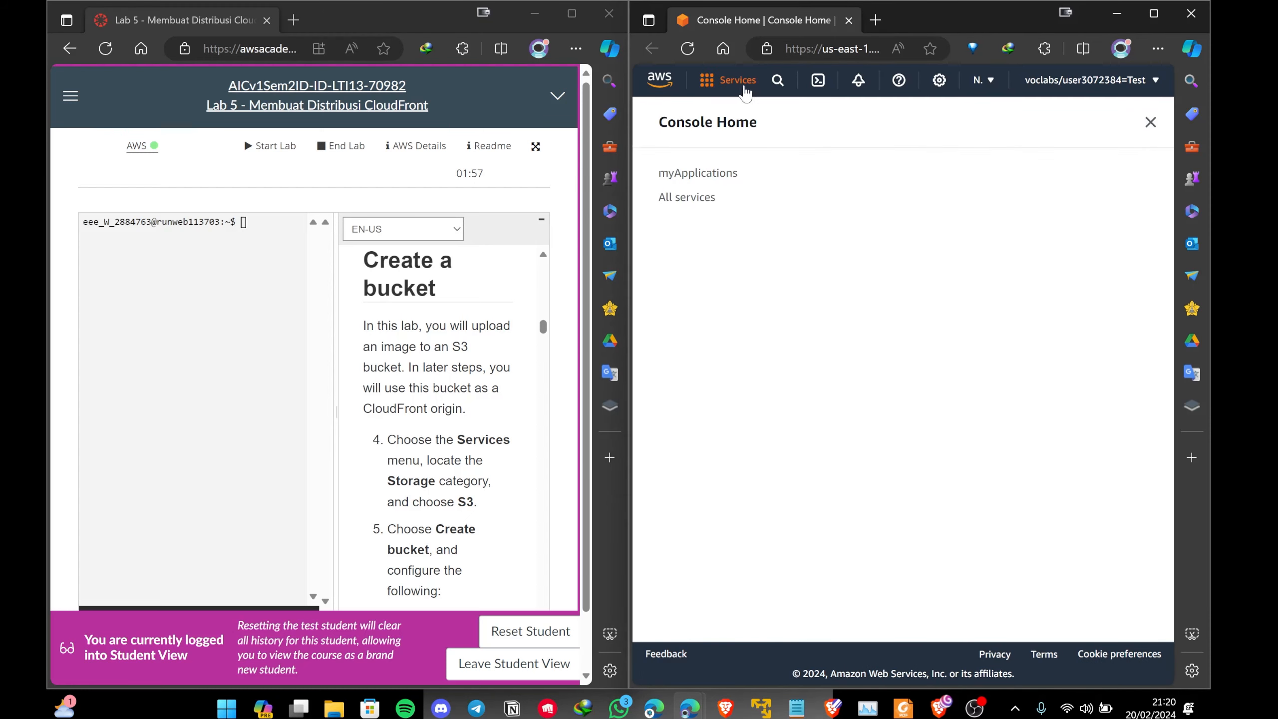
click(742, 88)
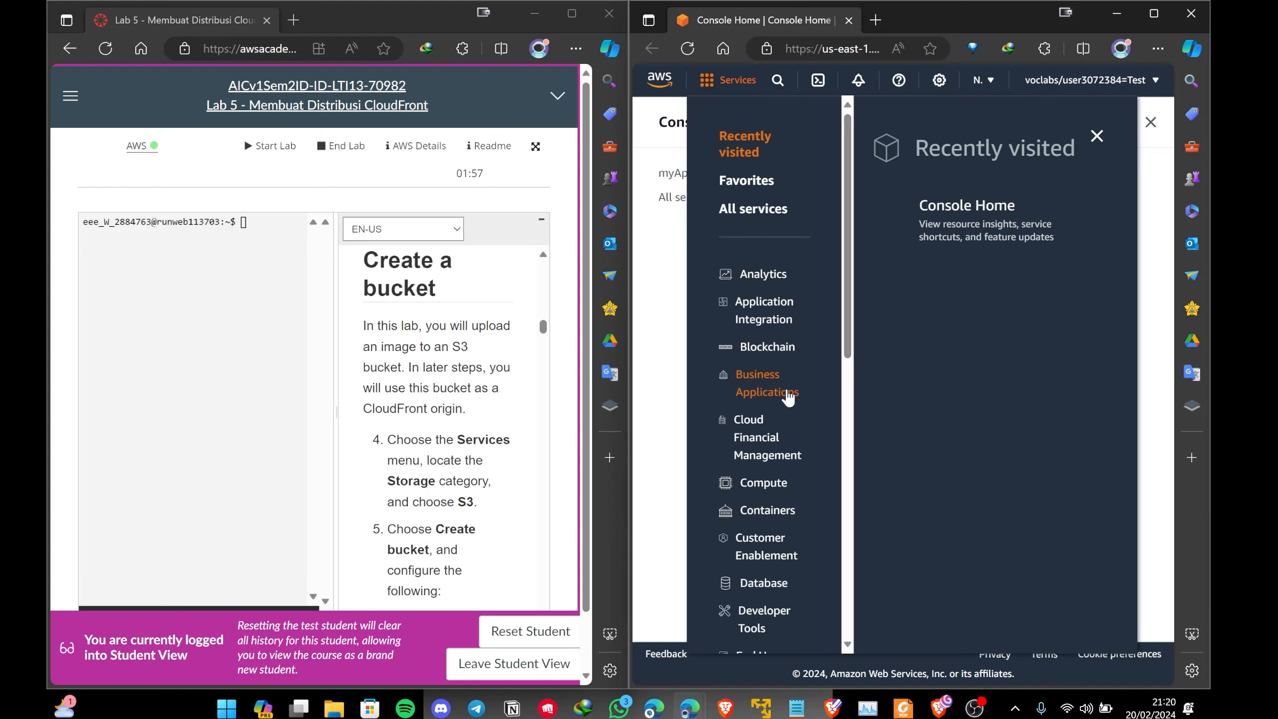
scroll(808, 470, down, 1)
scroll(810, 475, down, 9)
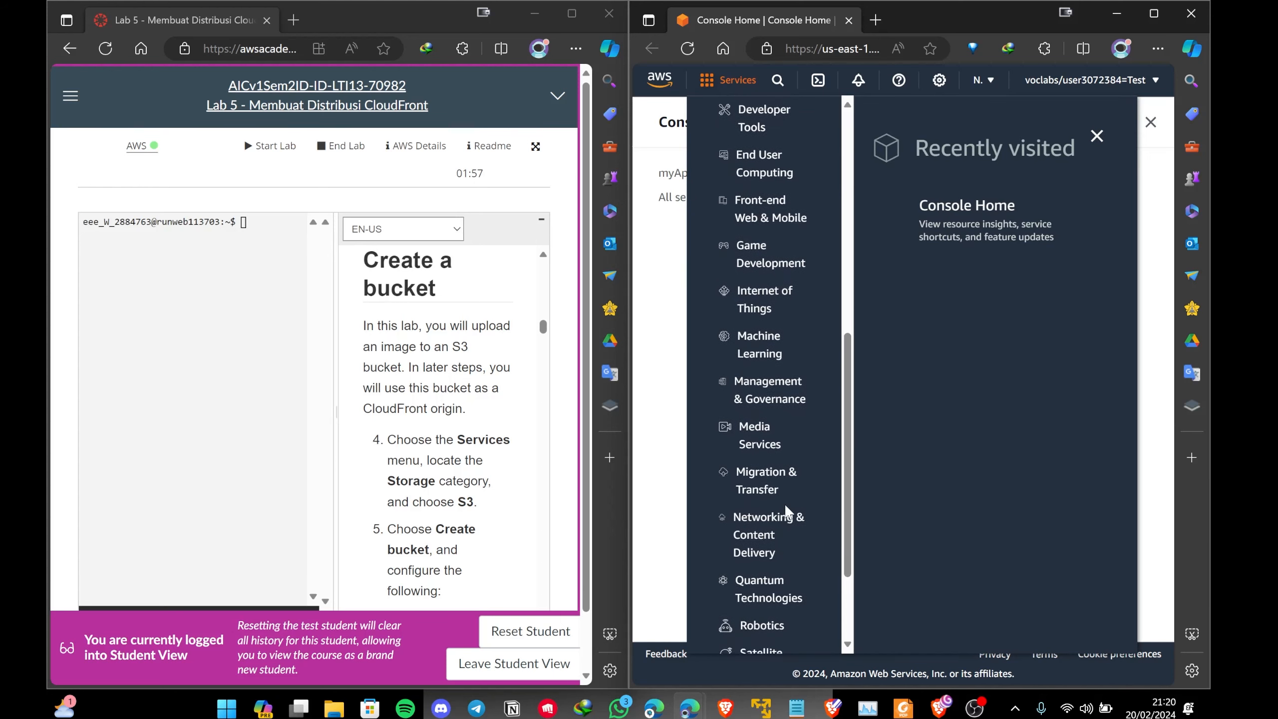
click(773, 606)
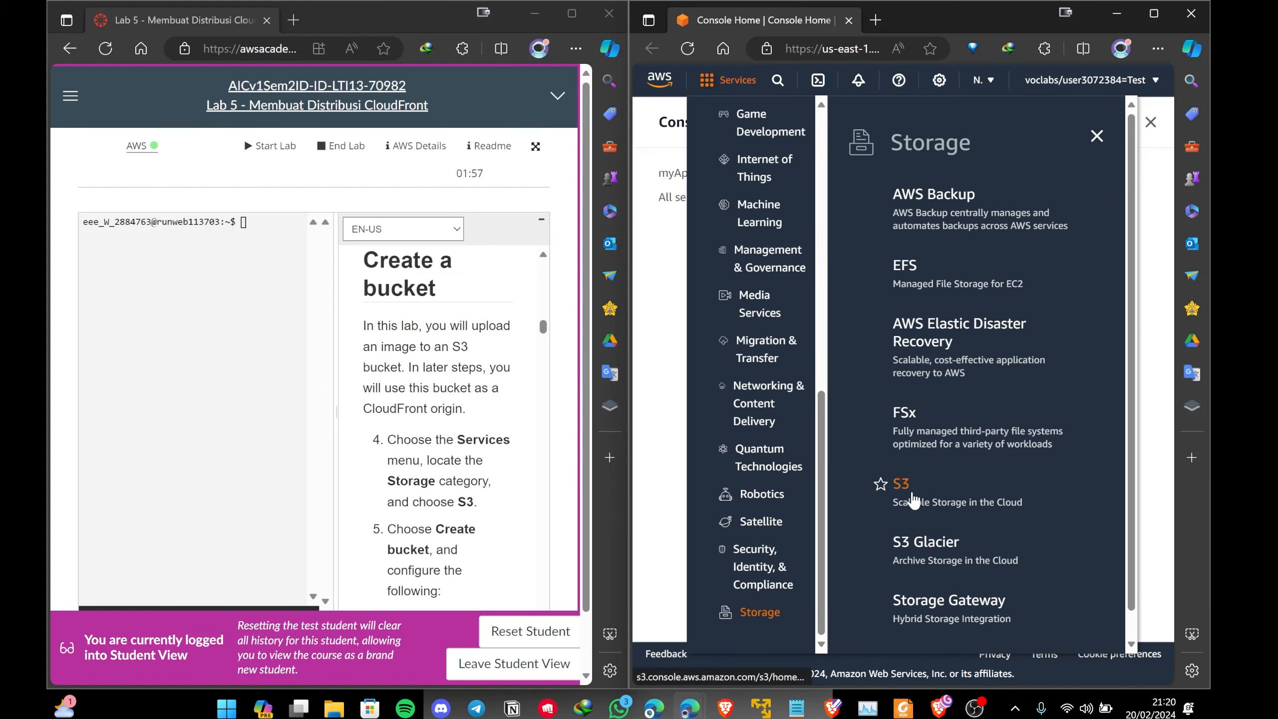
click(913, 499)
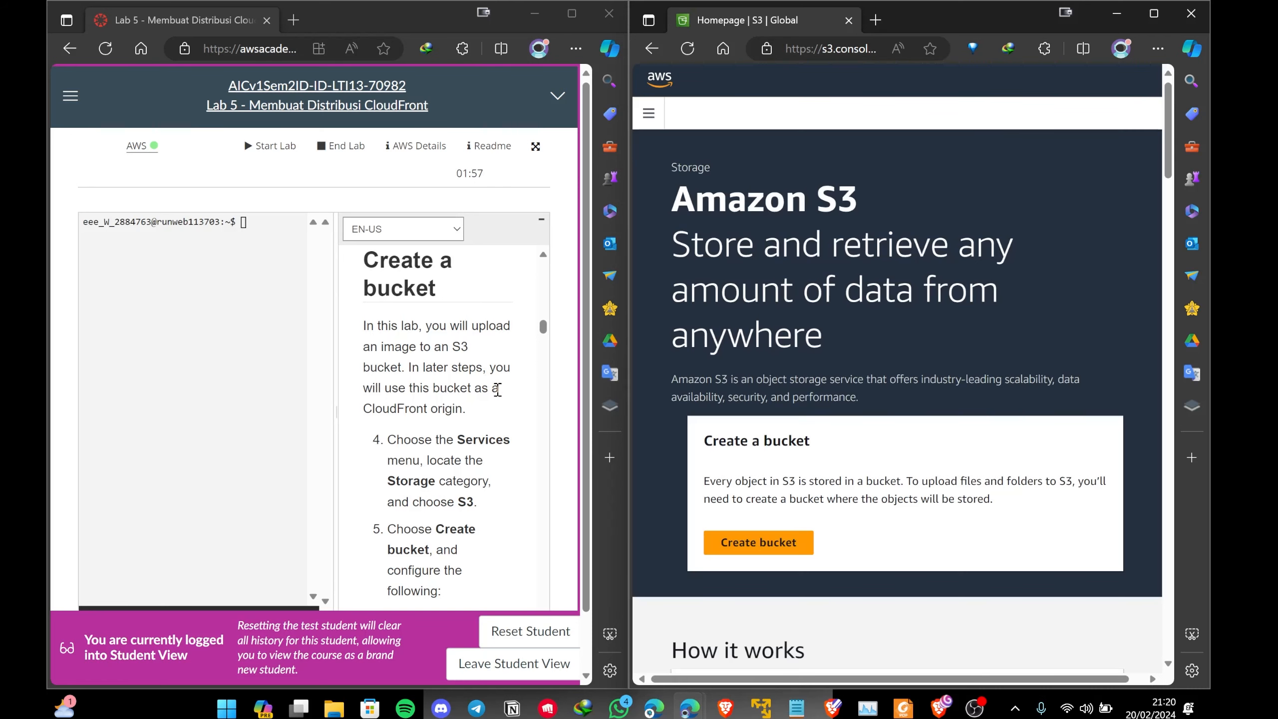
Start creating an S3 bucket and name it zahribucket1
scroll(503, 393, down, 2)
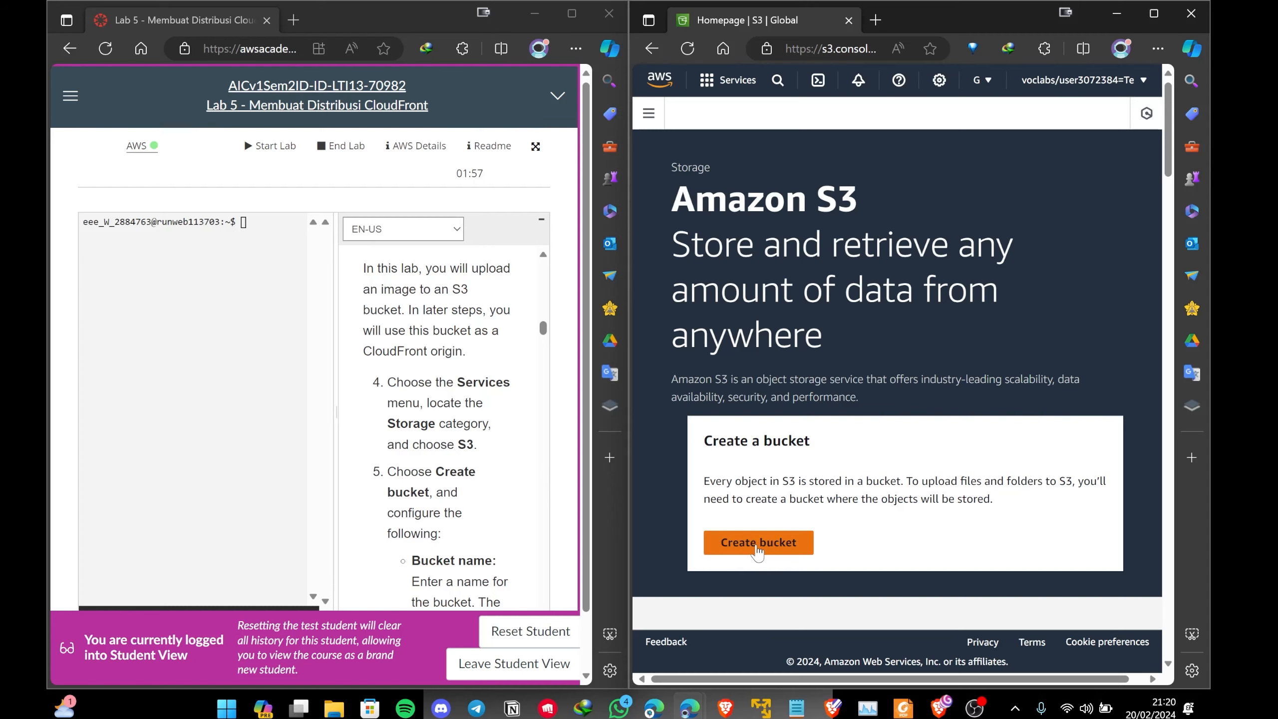
click(757, 549)
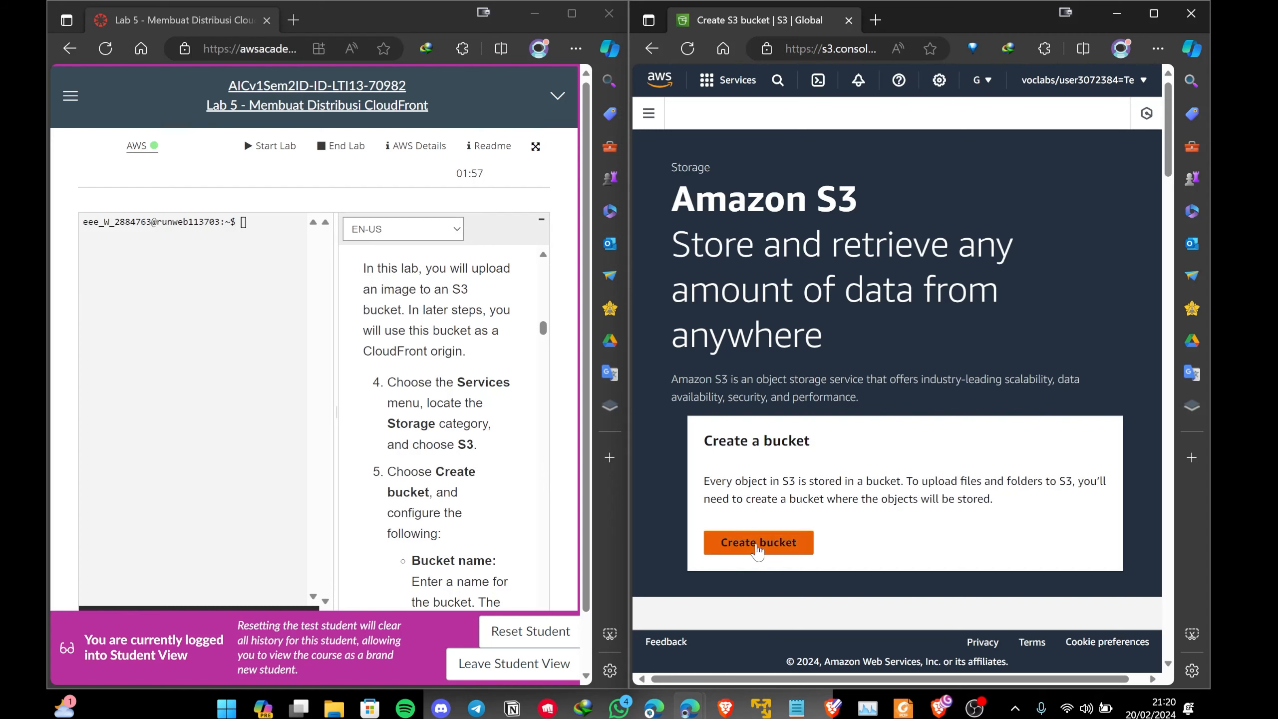
scroll(467, 423, down, 1)
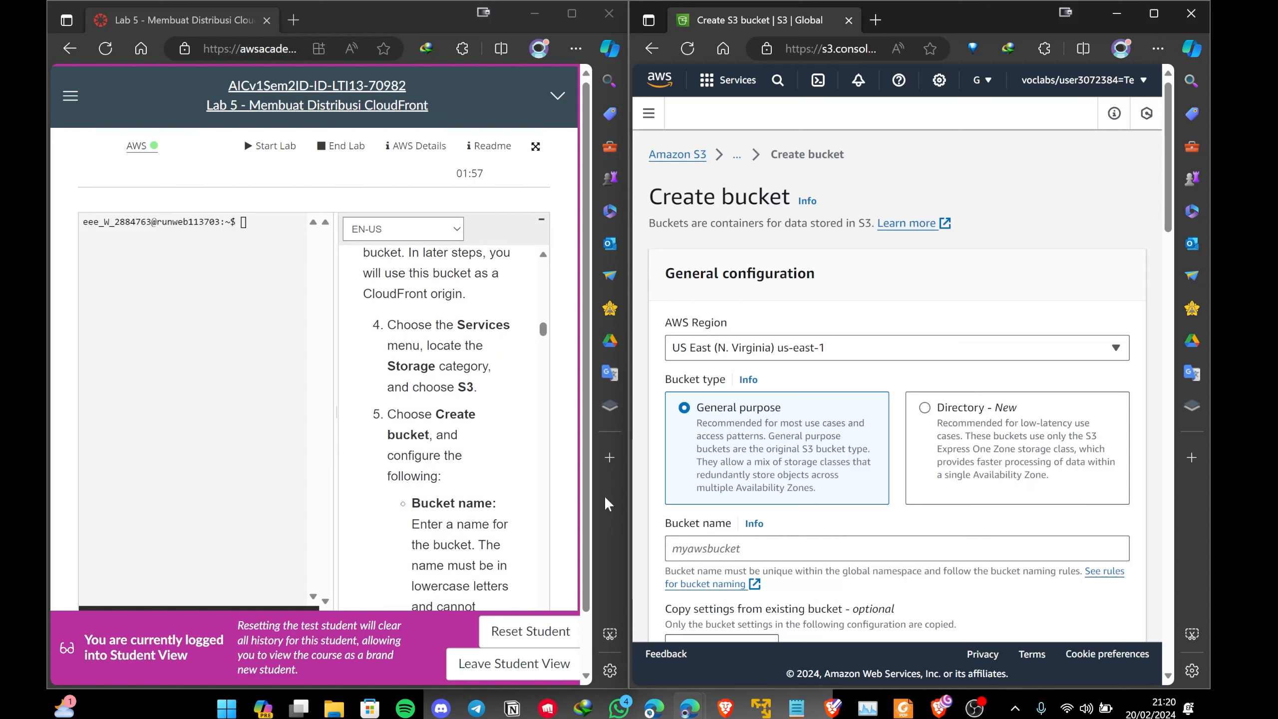
click(772, 549)
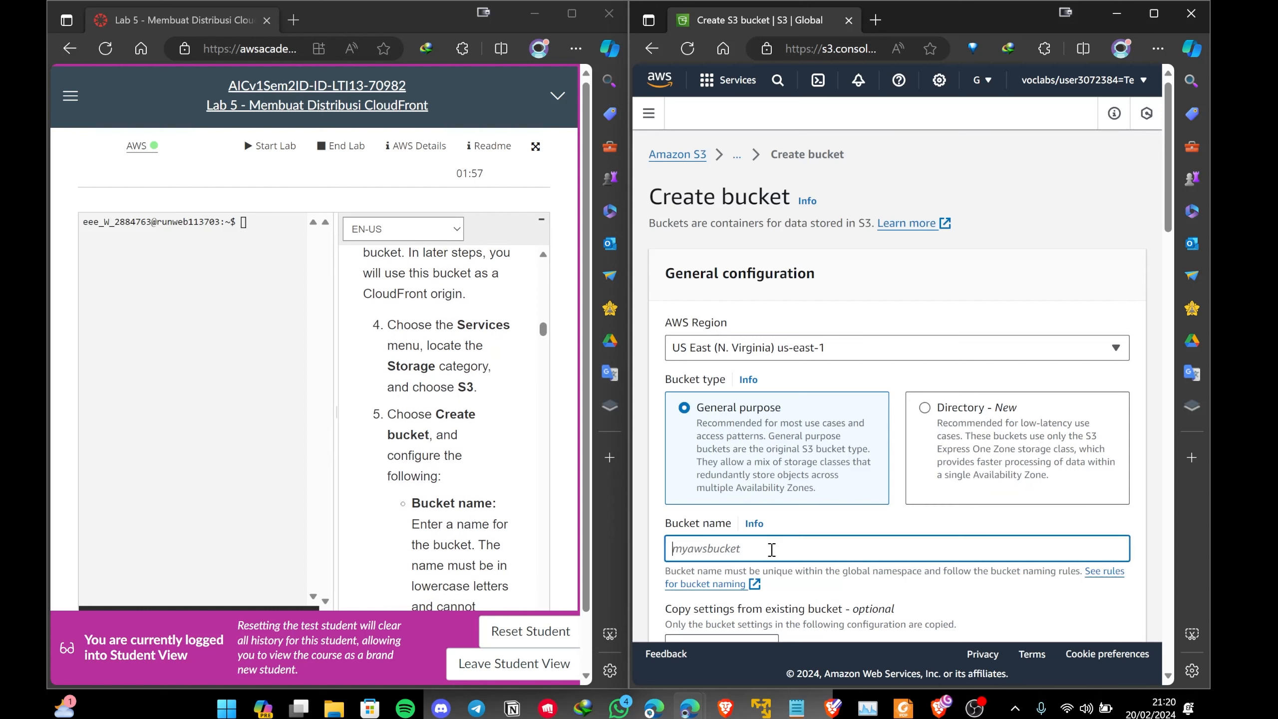
scroll(484, 464, down, 1)
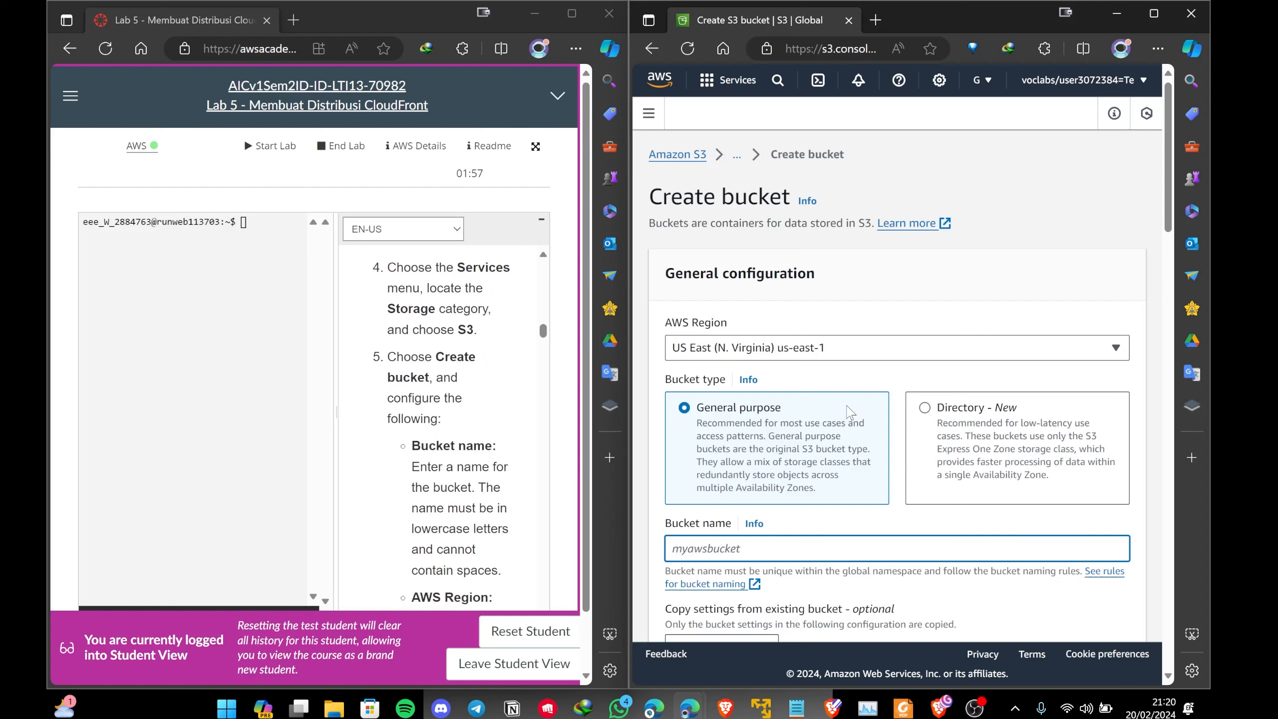
text(zahribucket1)
Set the bucket's AWS Region to Asia Pacific (Singapore) ap-southeast-1, following the lab's advice on the closest Region
scroll(850, 412, down, 2)
scroll(537, 458, down, 2)
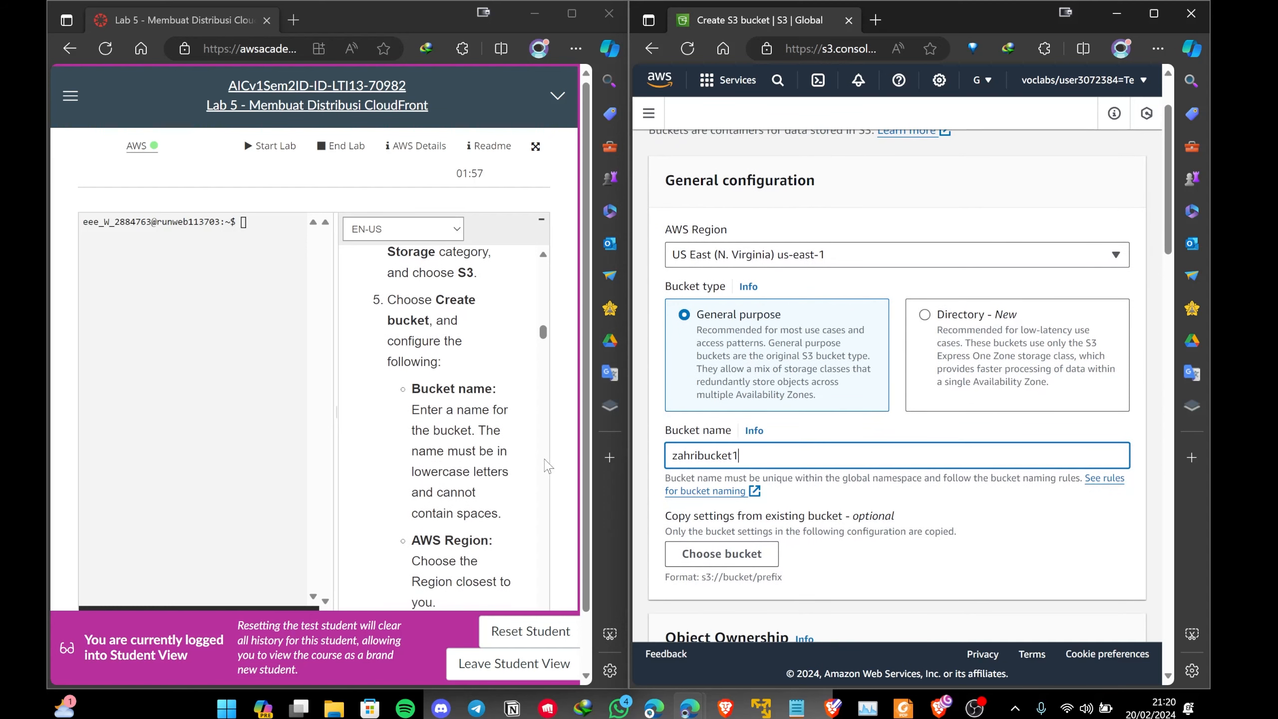
scroll(537, 459, down, 1)
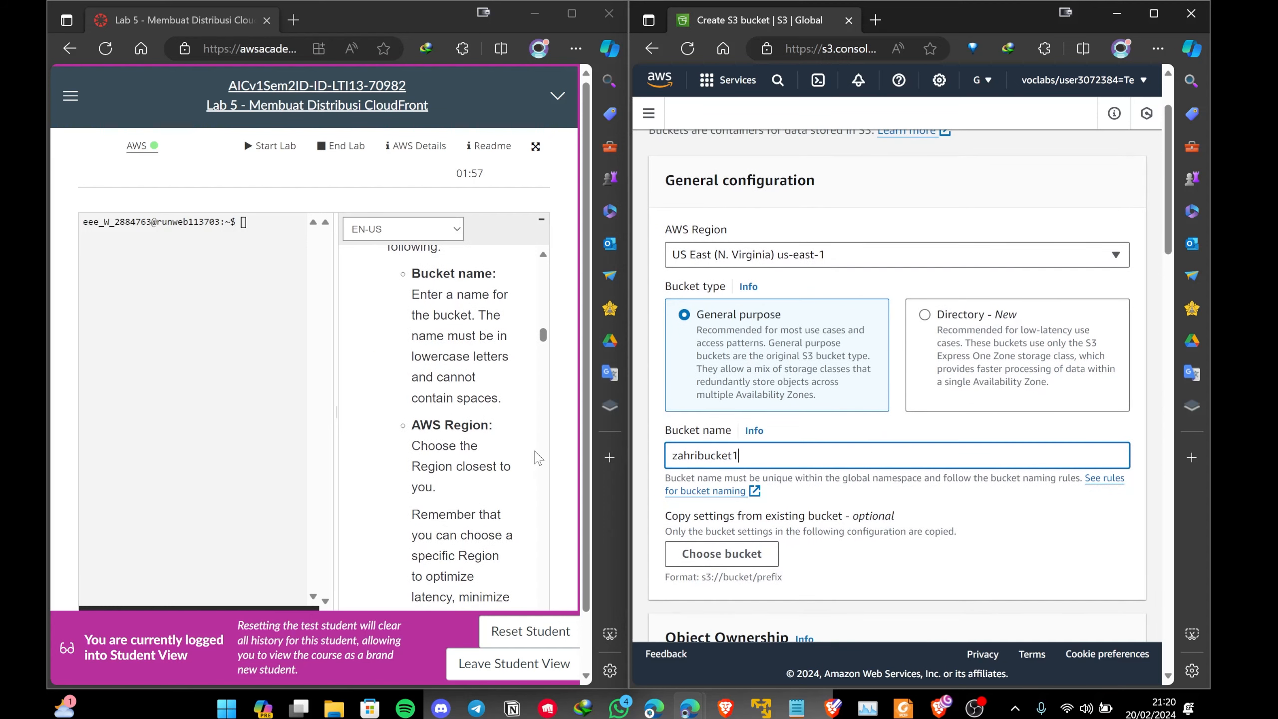
scroll(498, 348, down, 1)
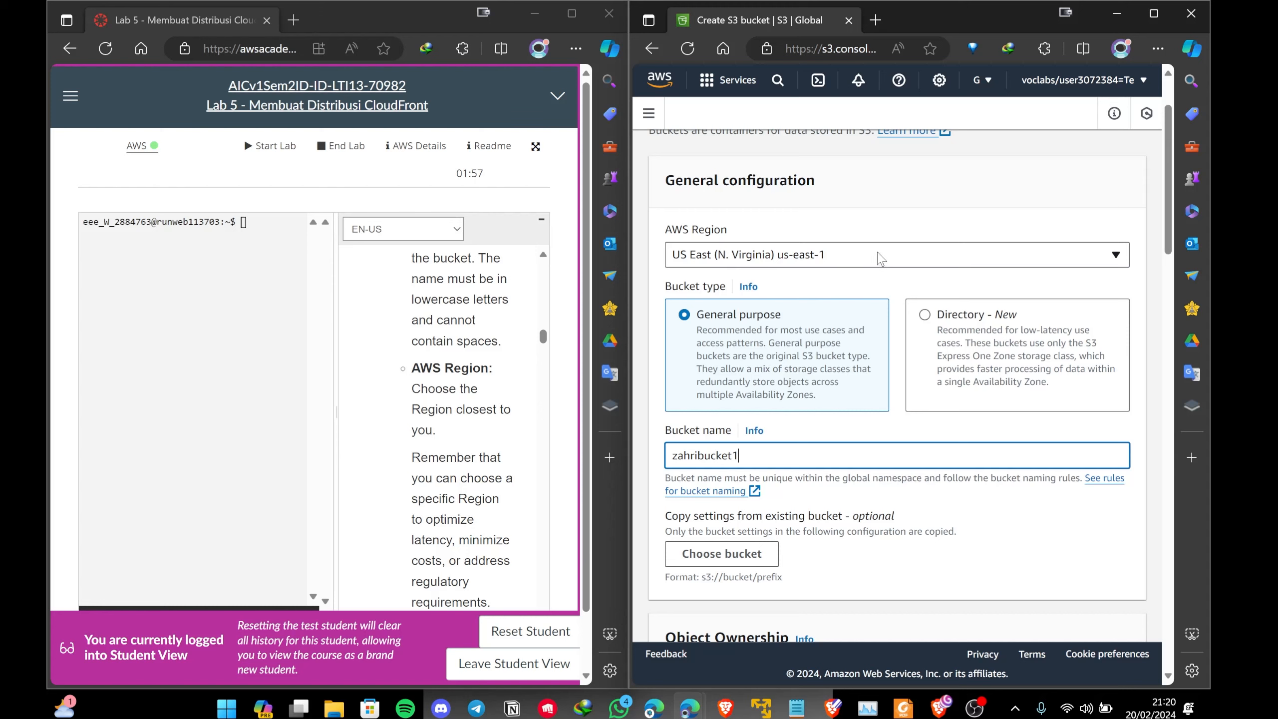
click(880, 258)
scroll(810, 418, down, 5)
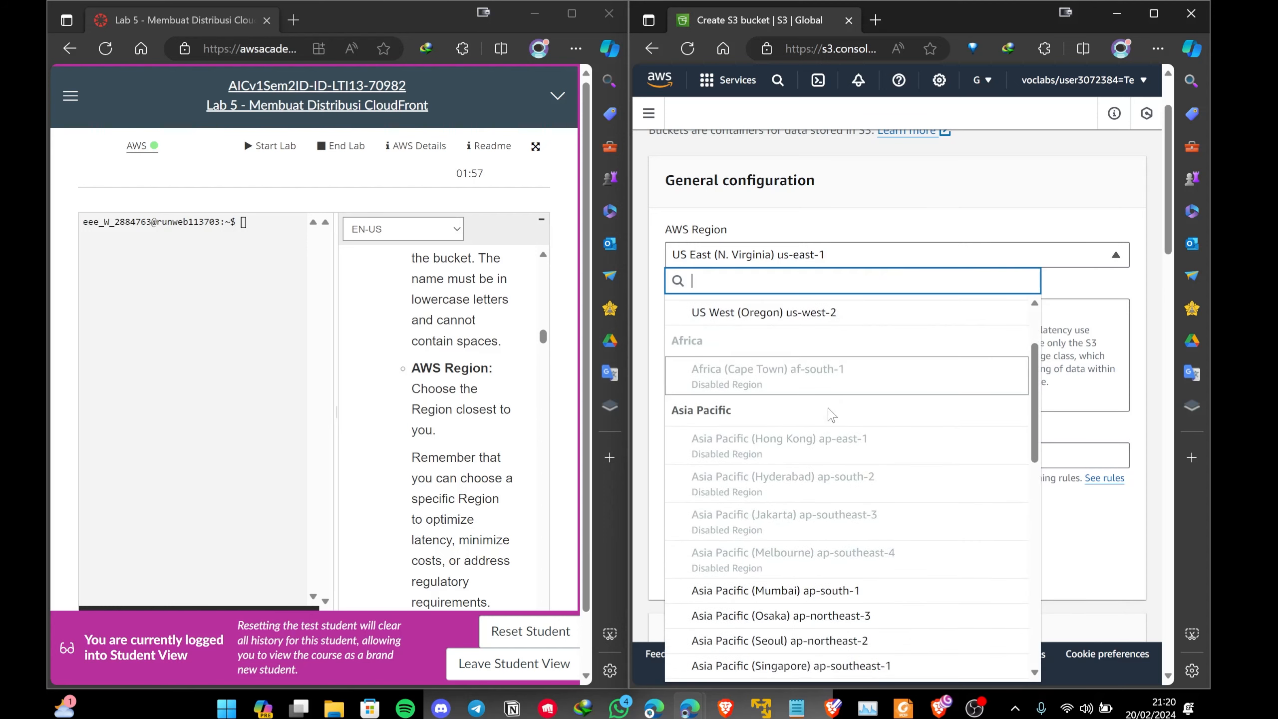
scroll(810, 423, down, 1)
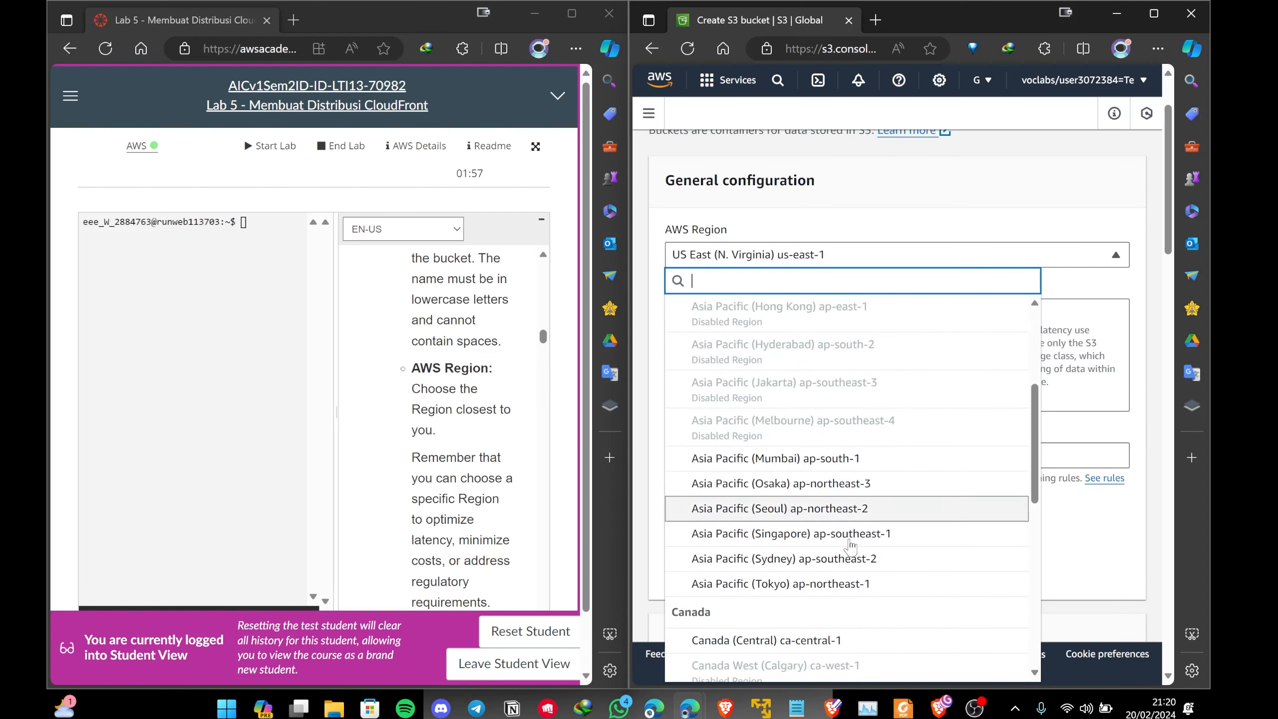
click(834, 541)
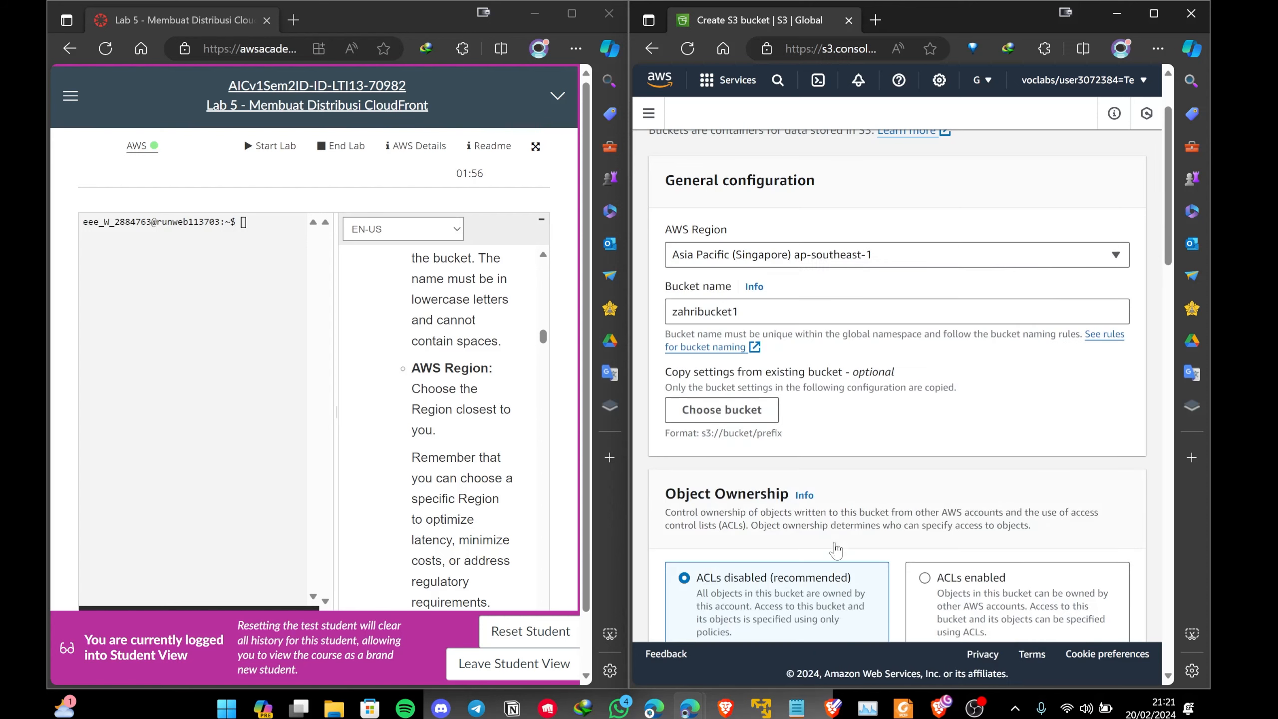
Enable ACLs in the bucket's Object Ownership settings
scroll(1011, 304, down, 3)
scroll(443, 346, down, 3)
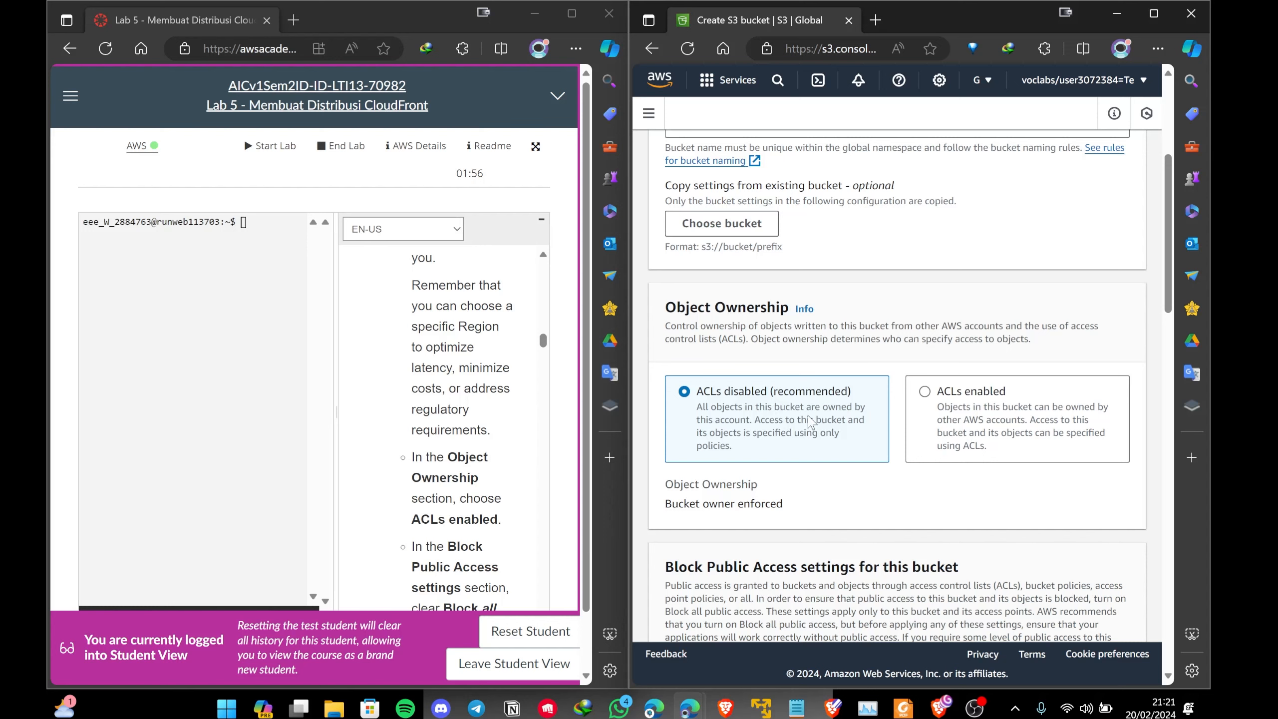
click(1005, 420)
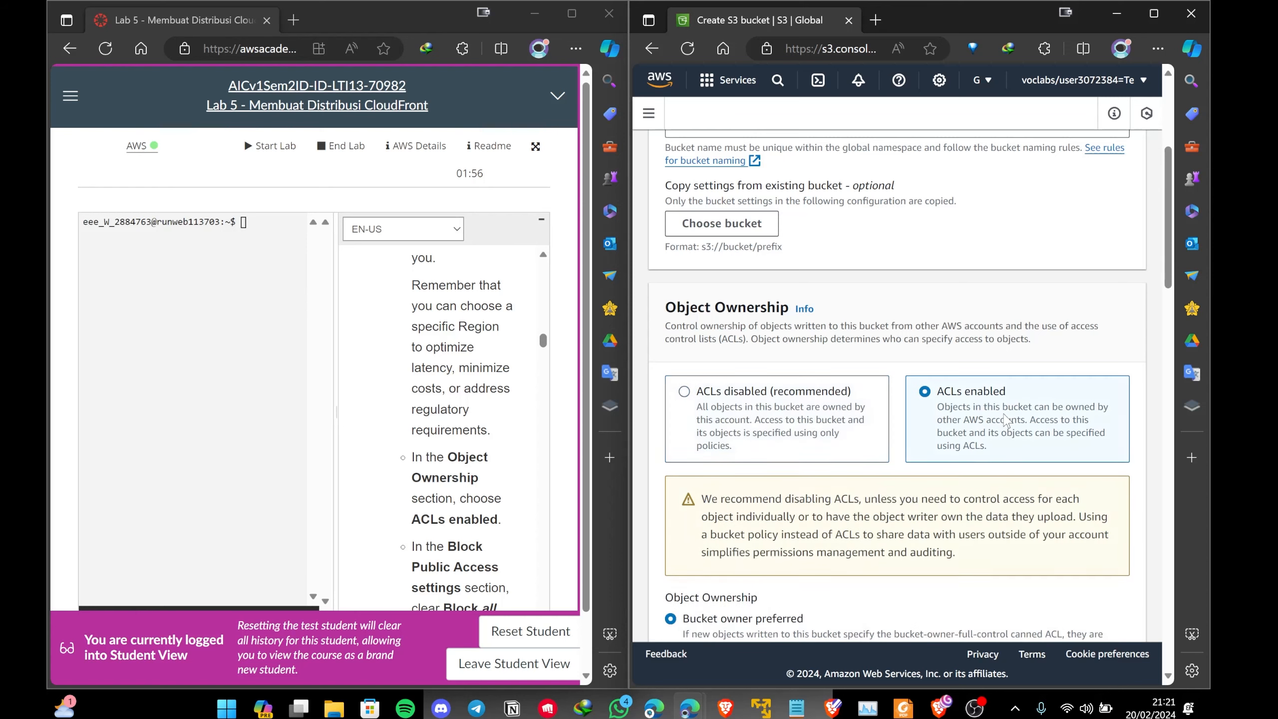
scroll(929, 412, down, 4)
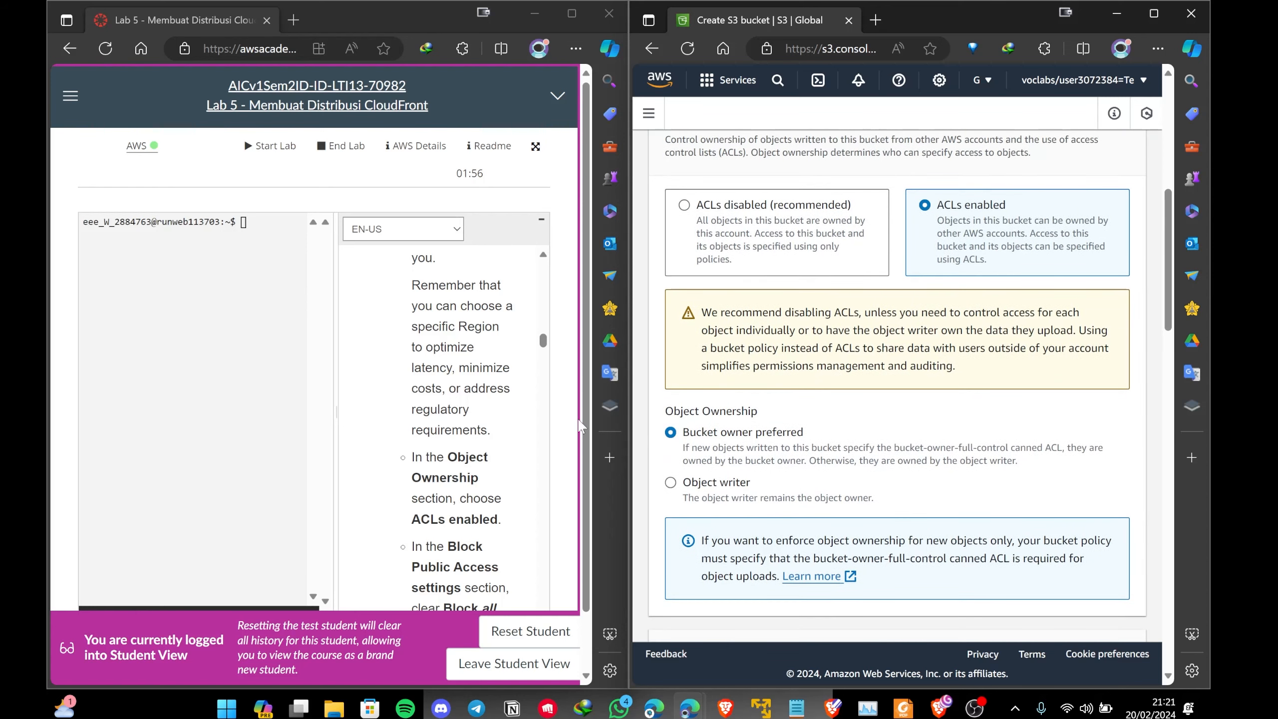
Turn off Block all public access for the bucket and acknowledge that its objects might become public
scroll(492, 418, down, 1)
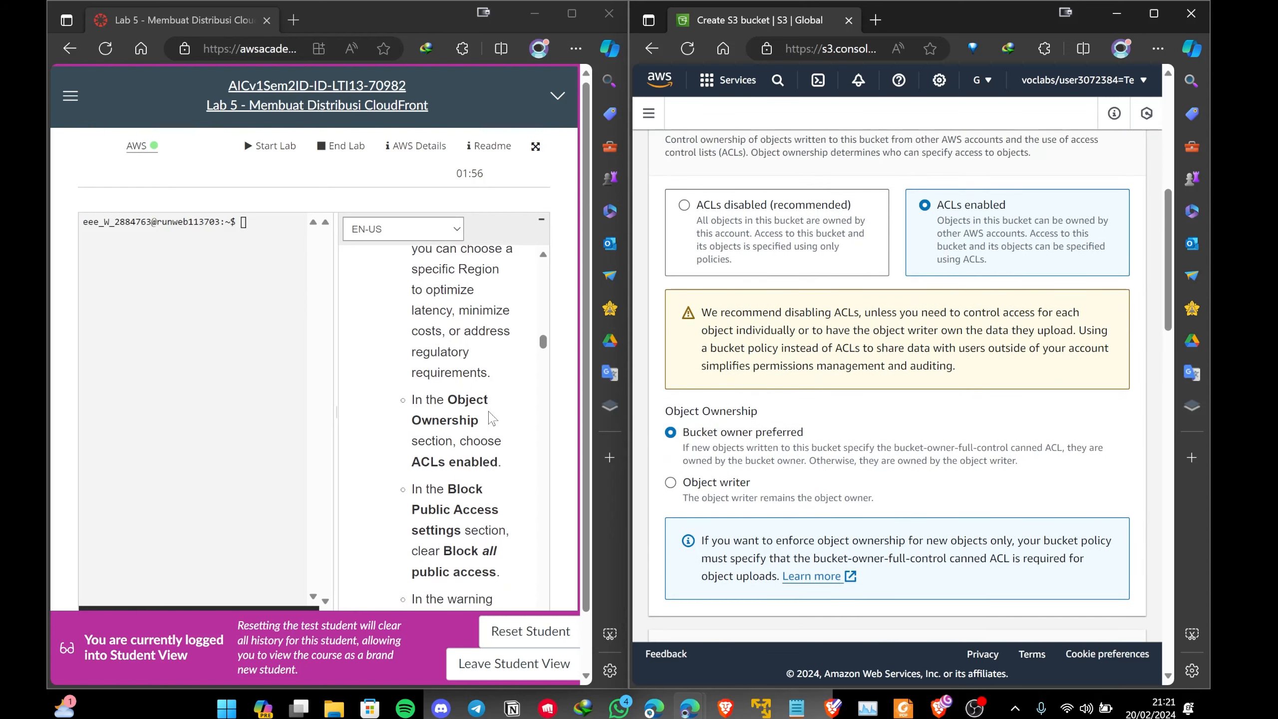
scroll(483, 428, down, 1)
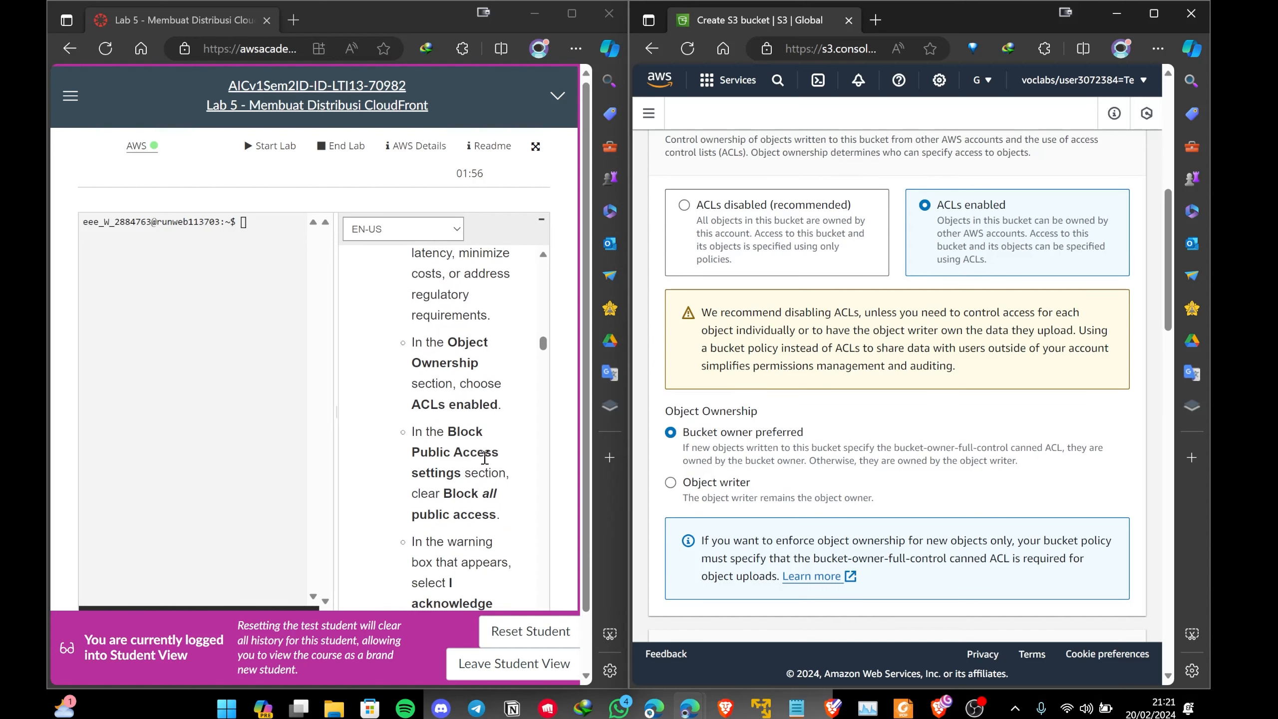
scroll(485, 456, down, 1)
scroll(722, 438, down, 6)
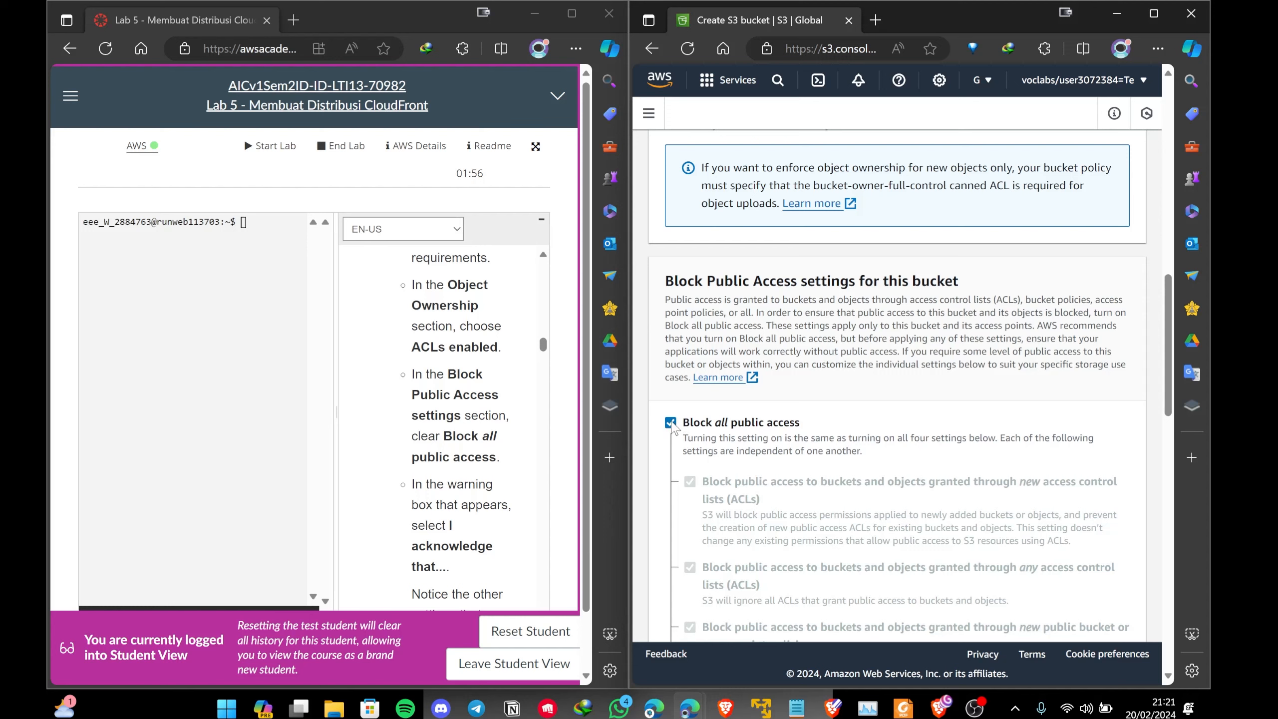
click(671, 422)
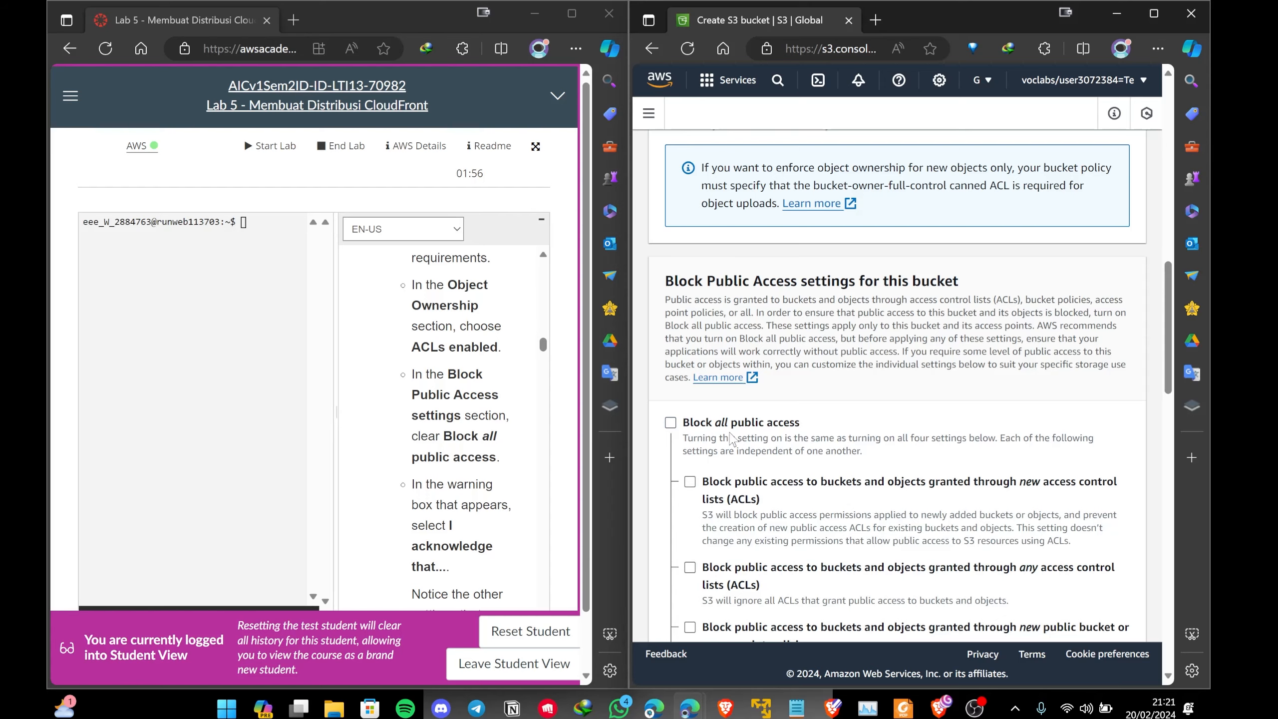
scroll(780, 446, down, 8)
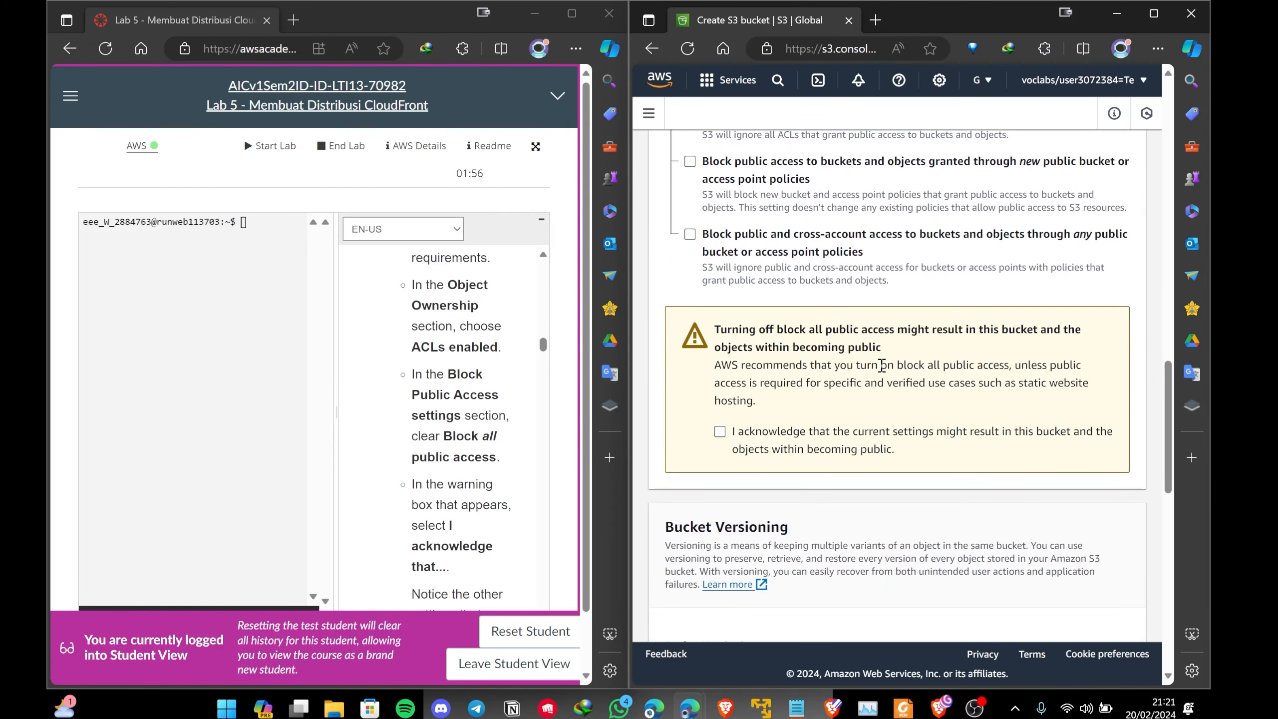
scroll(882, 366, up, 5)
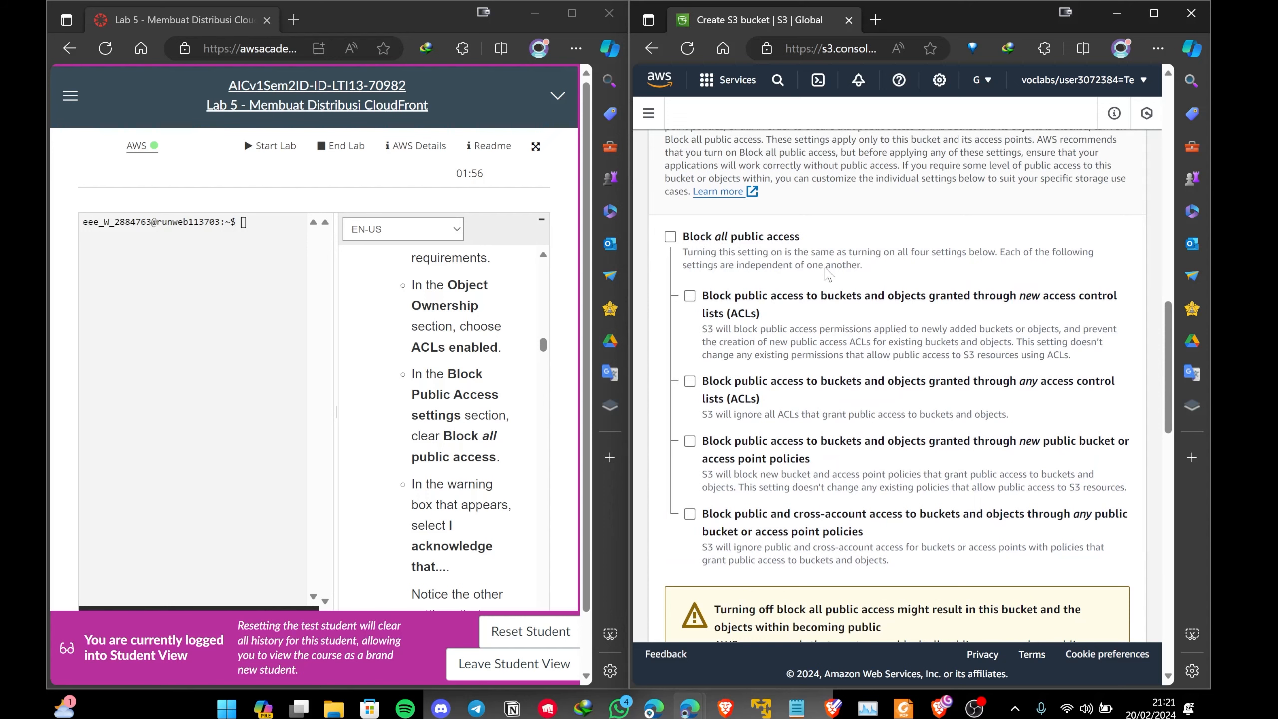
scroll(924, 419, down, 3)
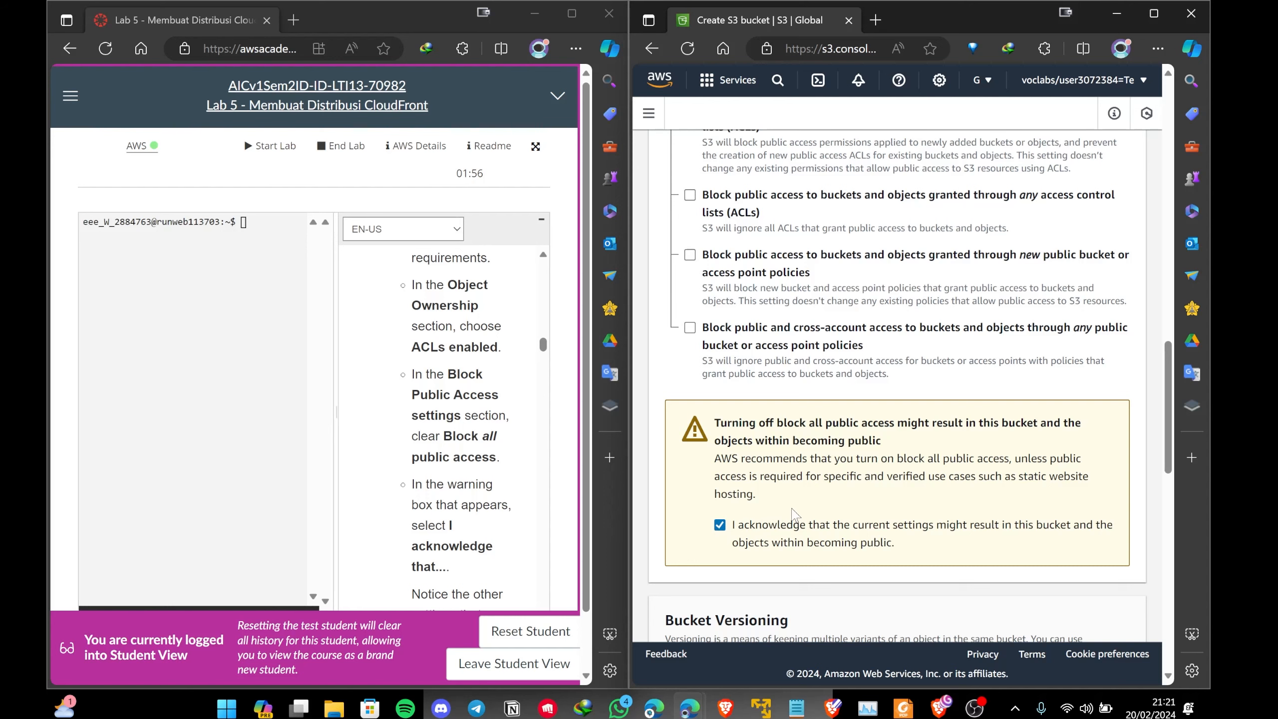
Create the bucket, leaving the versioning, tags and encryption settings at their defaults as the lab instructs
scroll(814, 459, down, 5)
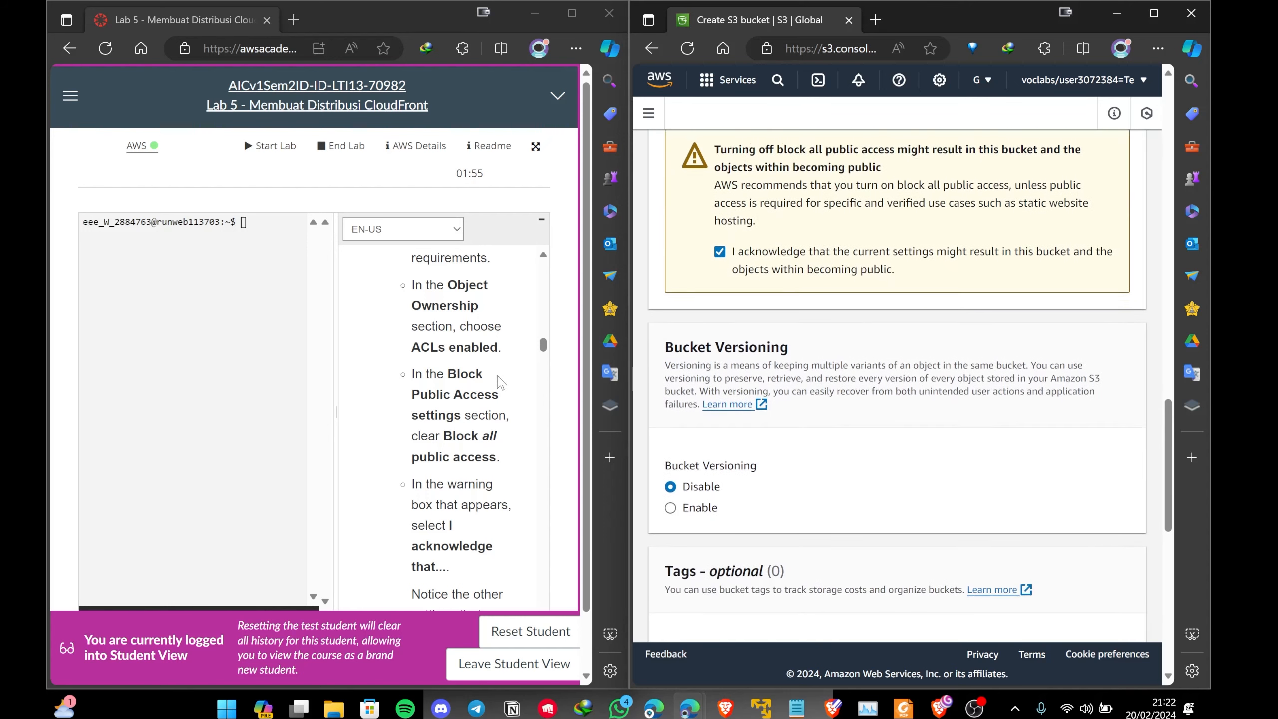
scroll(485, 377, down, 1)
scroll(485, 377, down, 2)
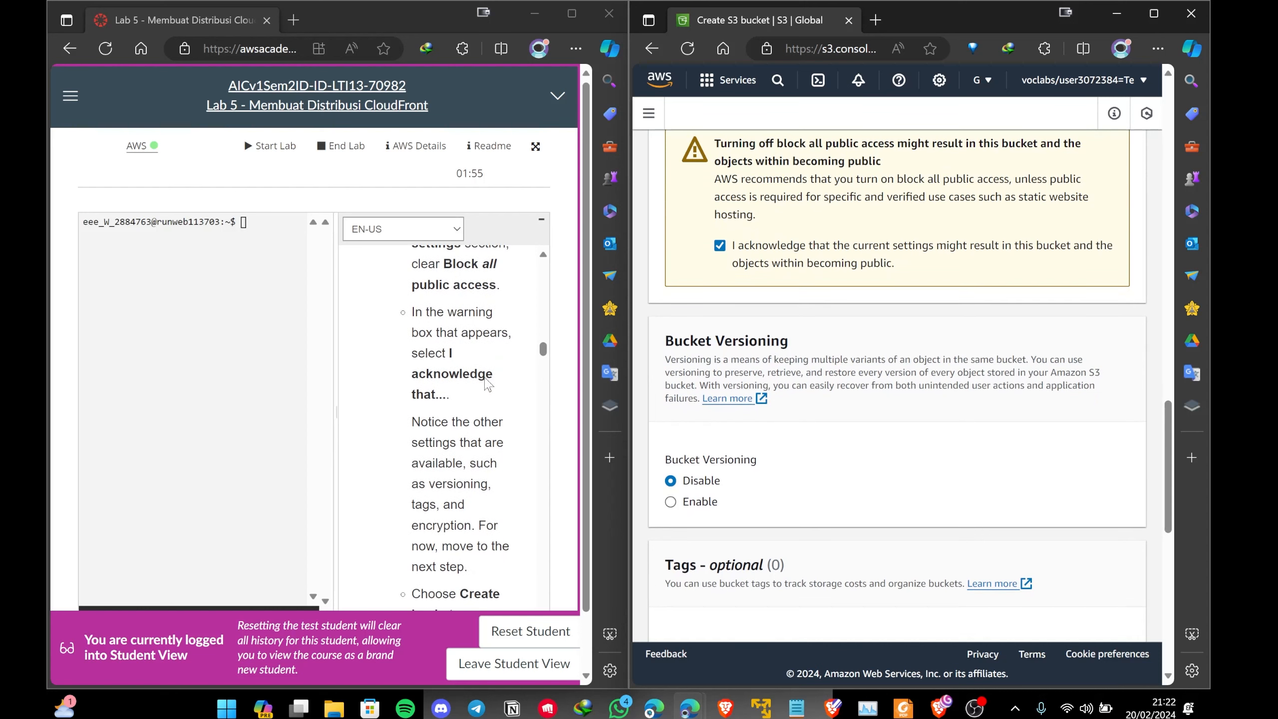
scroll(486, 383, down, 2)
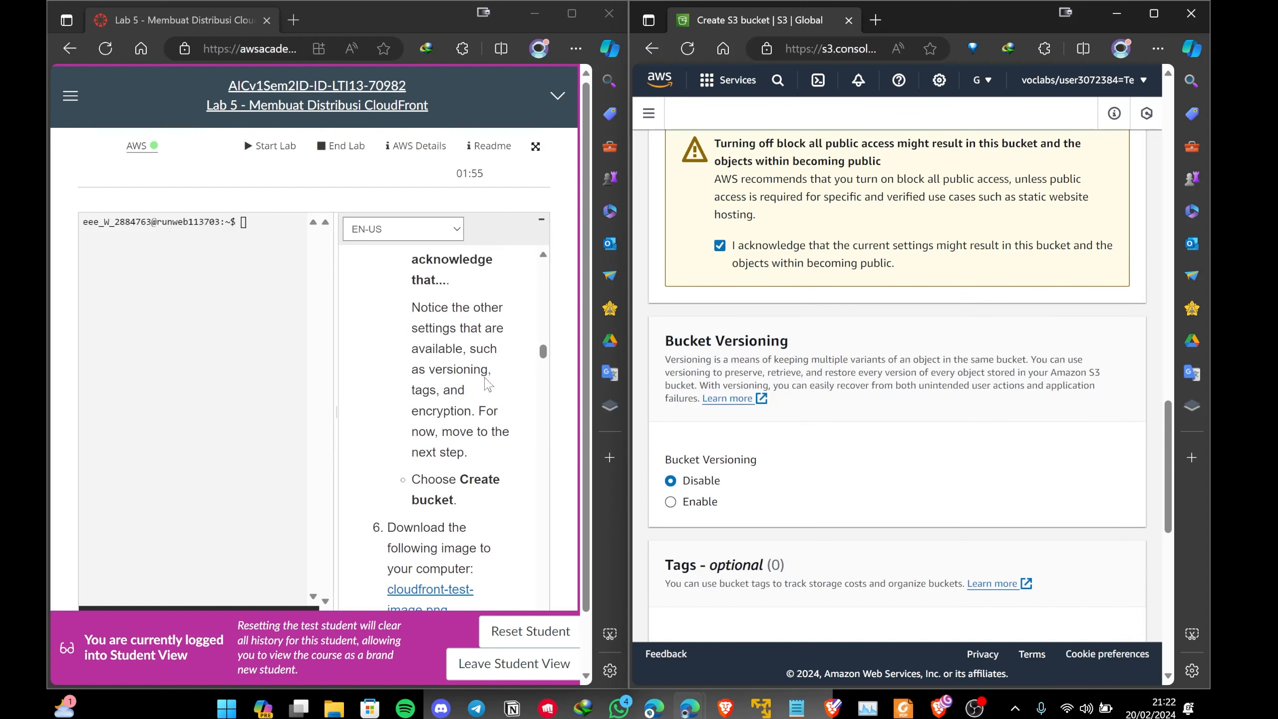
scroll(487, 383, down, 1)
scroll(888, 444, down, 10)
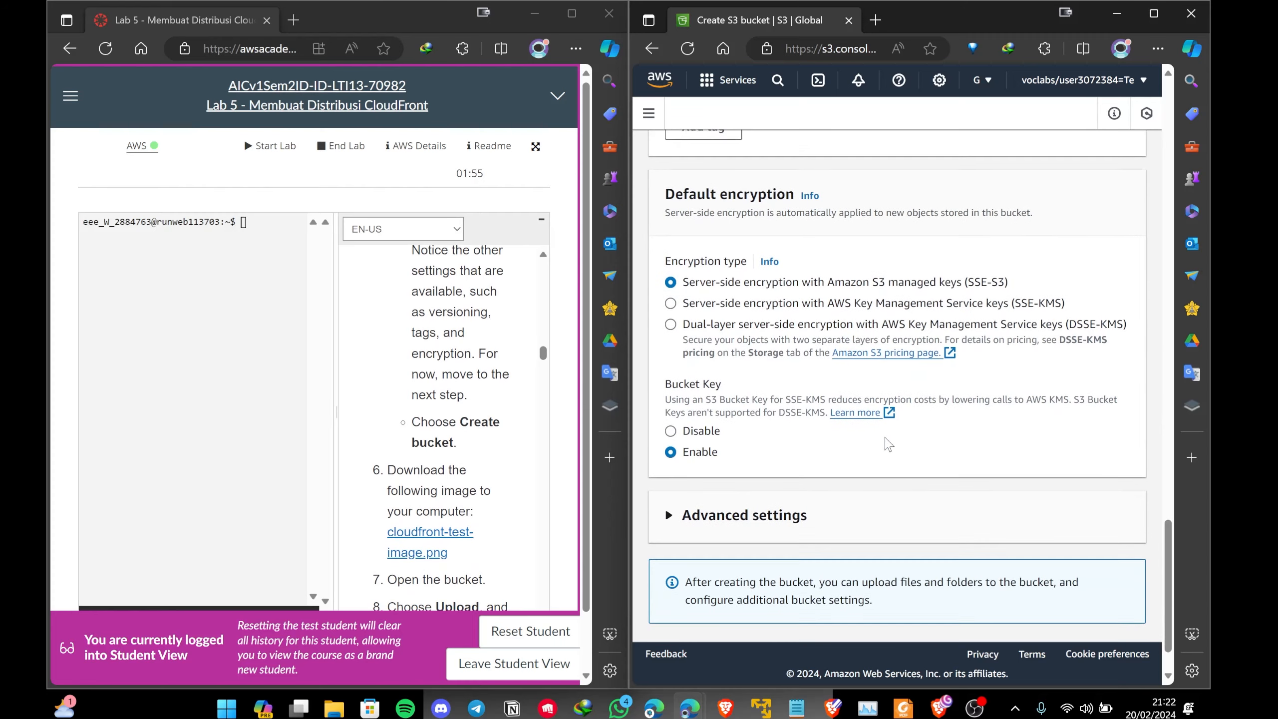
scroll(889, 444, down, 1)
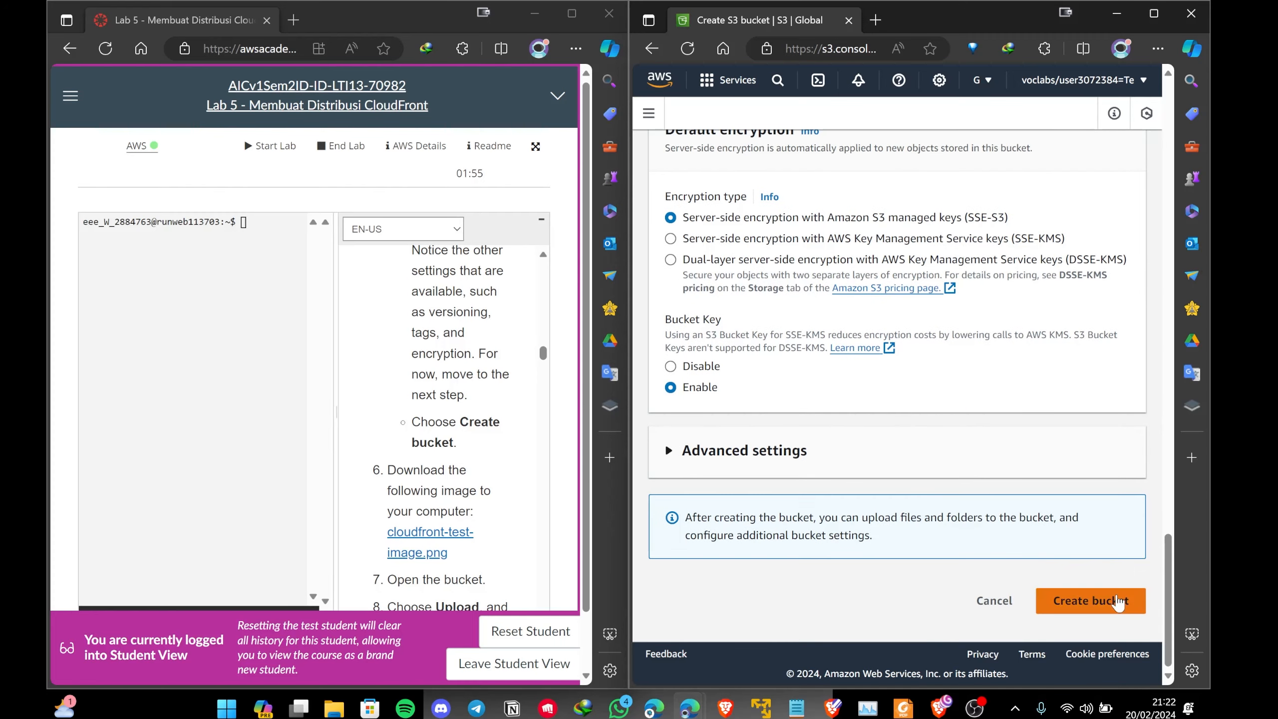
click(1113, 610)
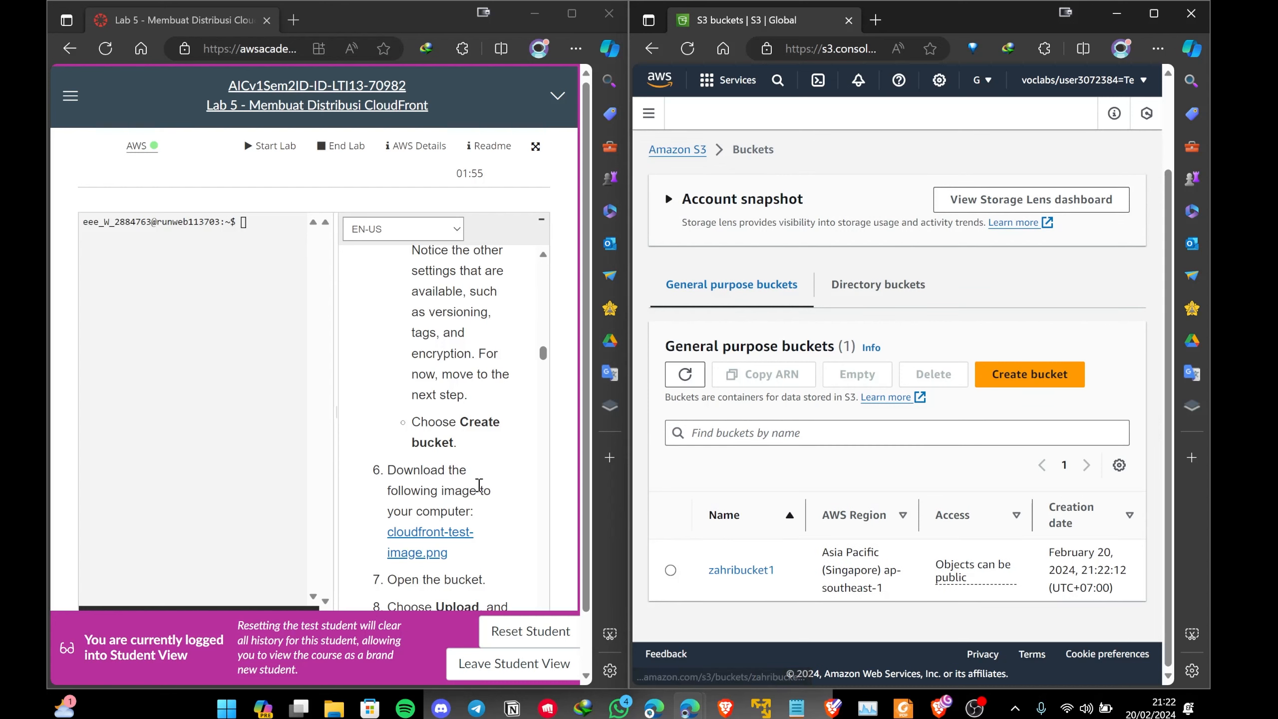
Open the lab's cloudfront-test-image.png link and save the image as a PNG in the Downloads folder
scroll(479, 484, down, 1)
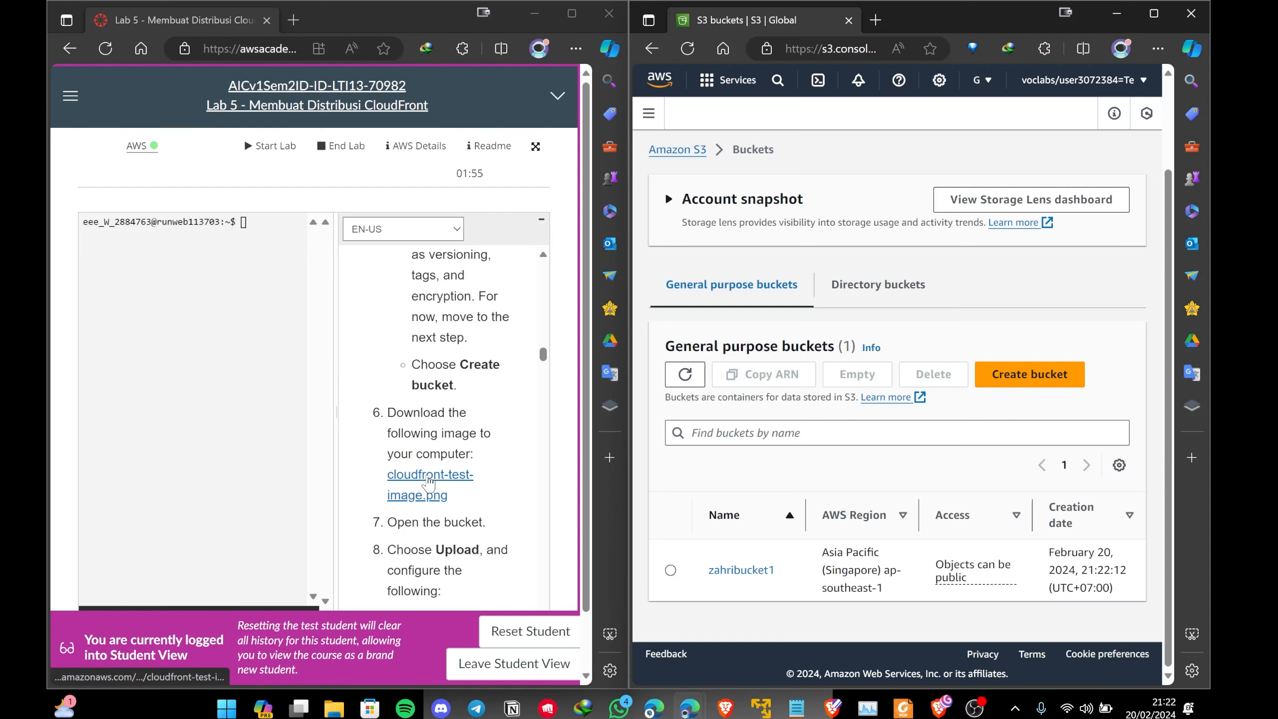
click(448, 478)
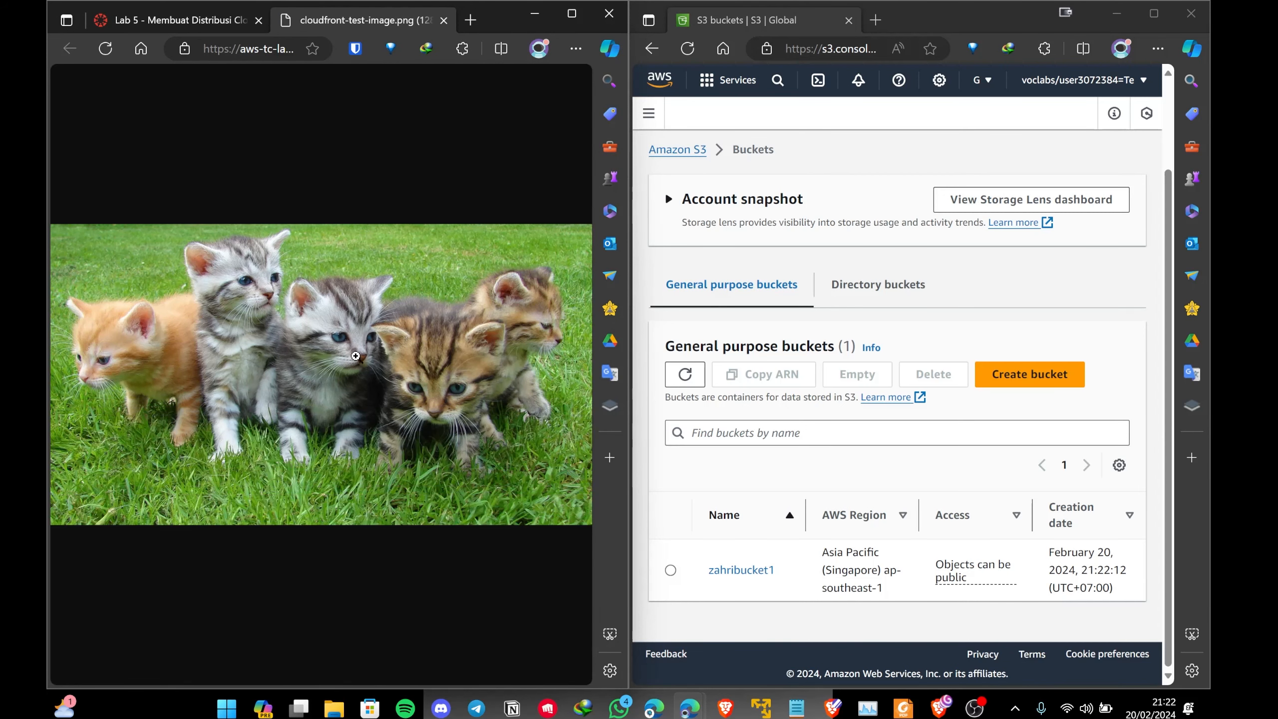
right_click(320, 257)
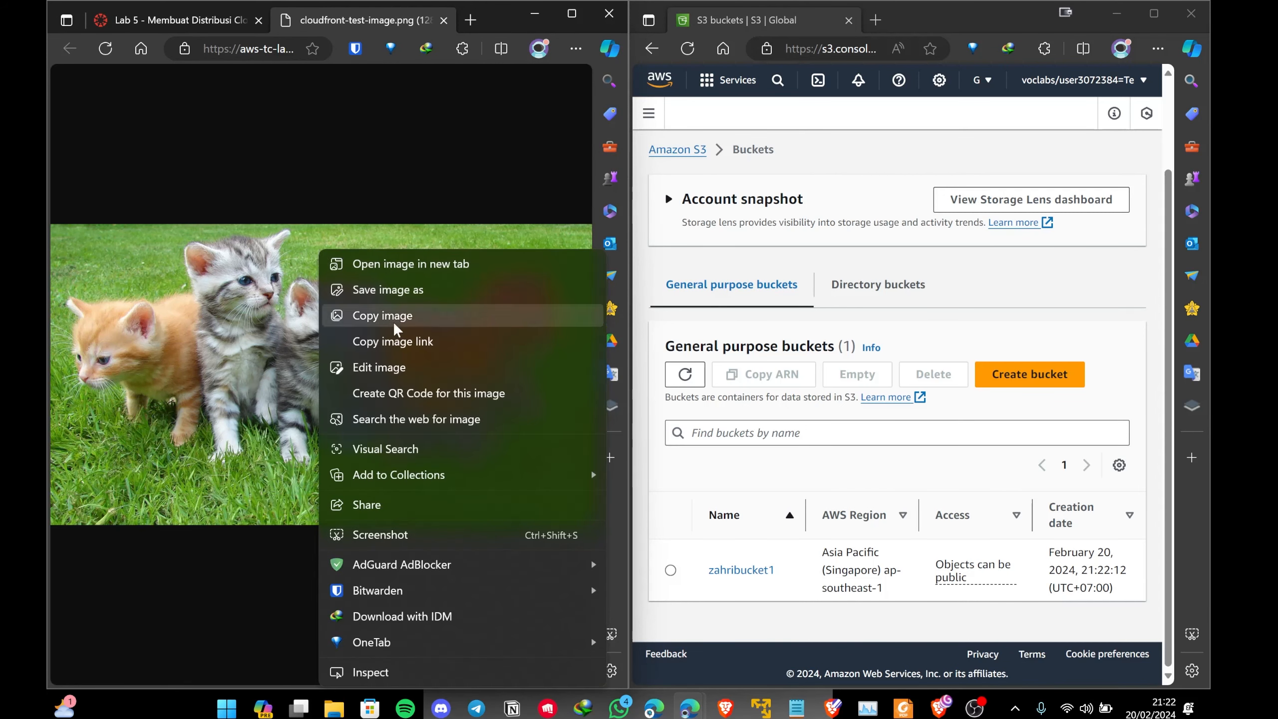
click(419, 291)
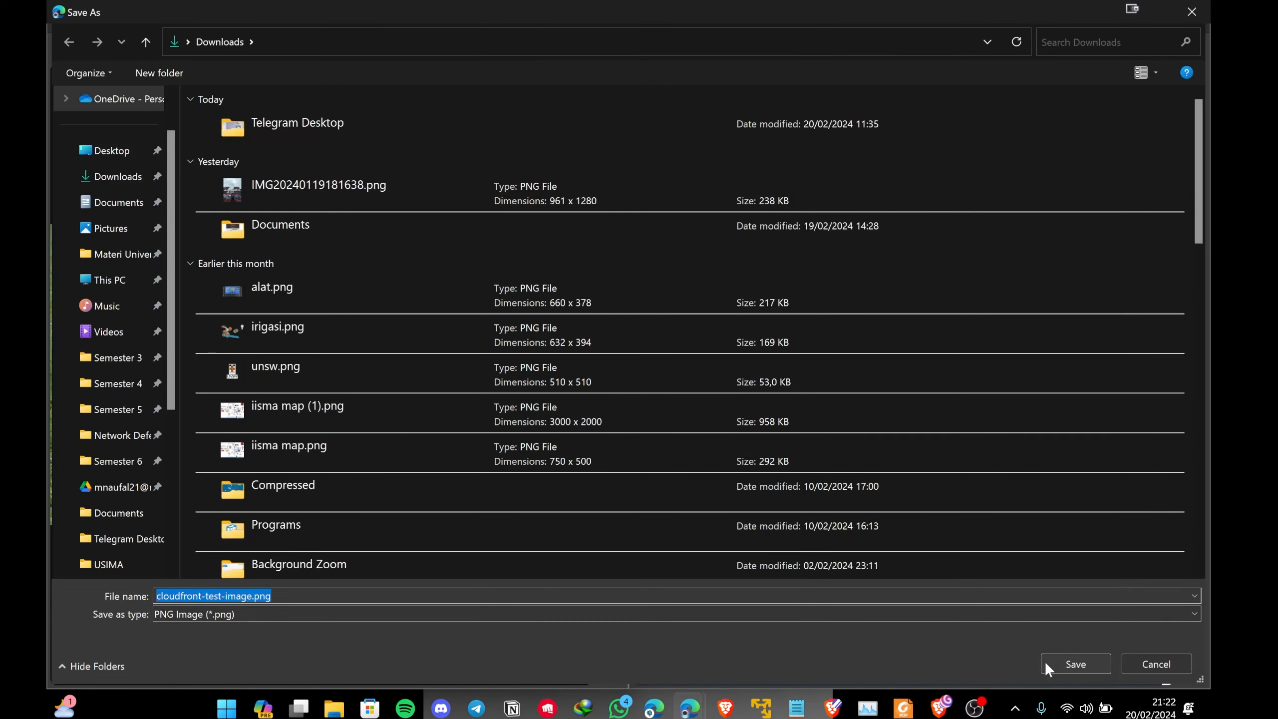
click(1072, 663)
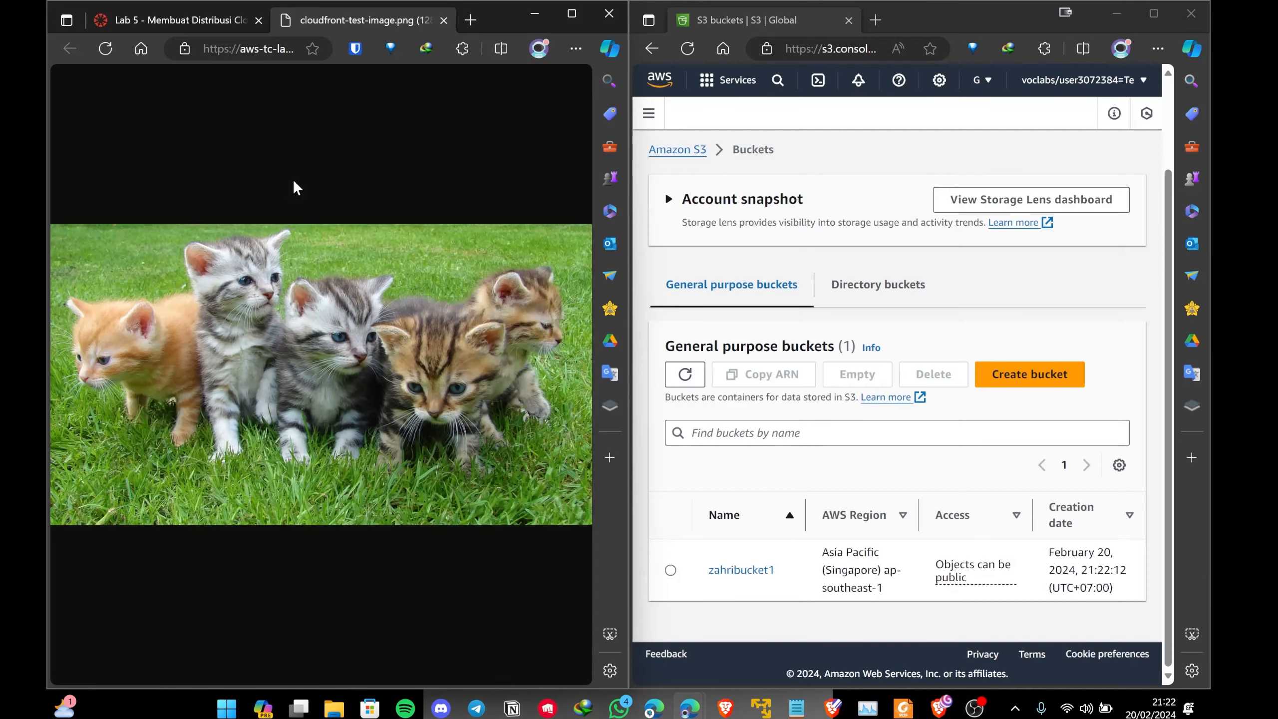
Return to the lab instructions, open the zahribucket1 bucket and start an upload to it
click(166, 21)
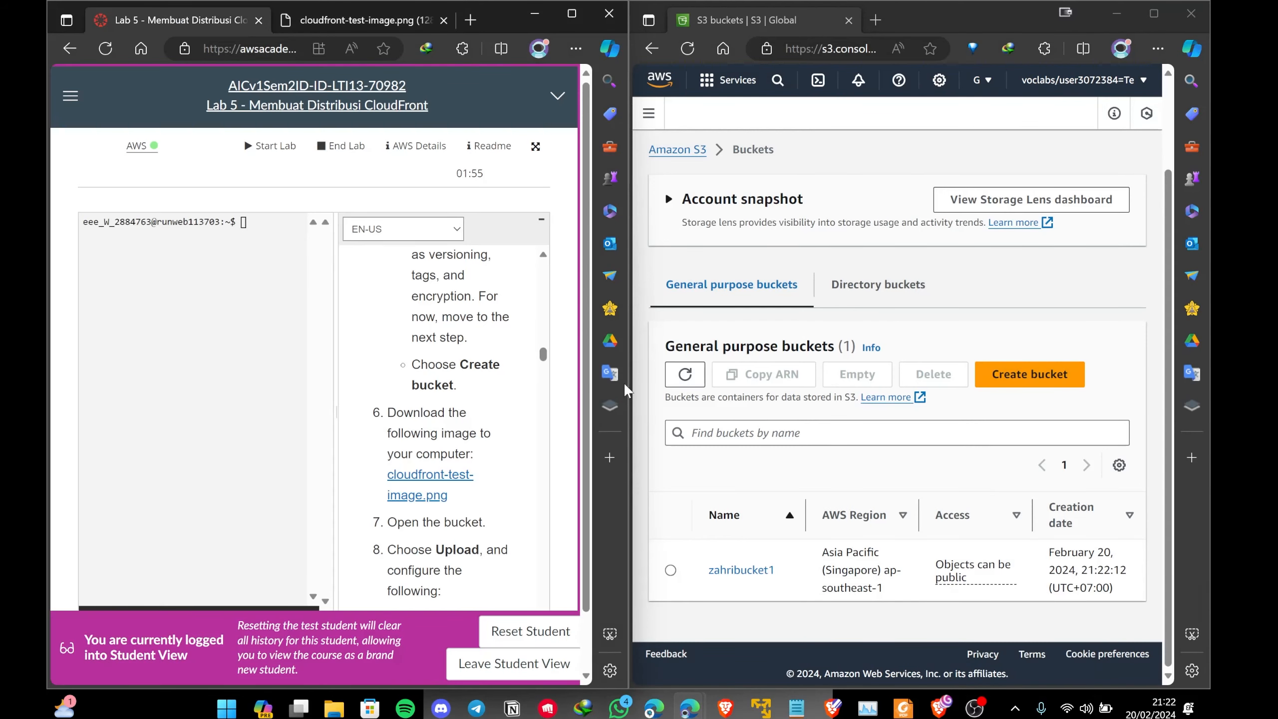
scroll(524, 450, down, 3)
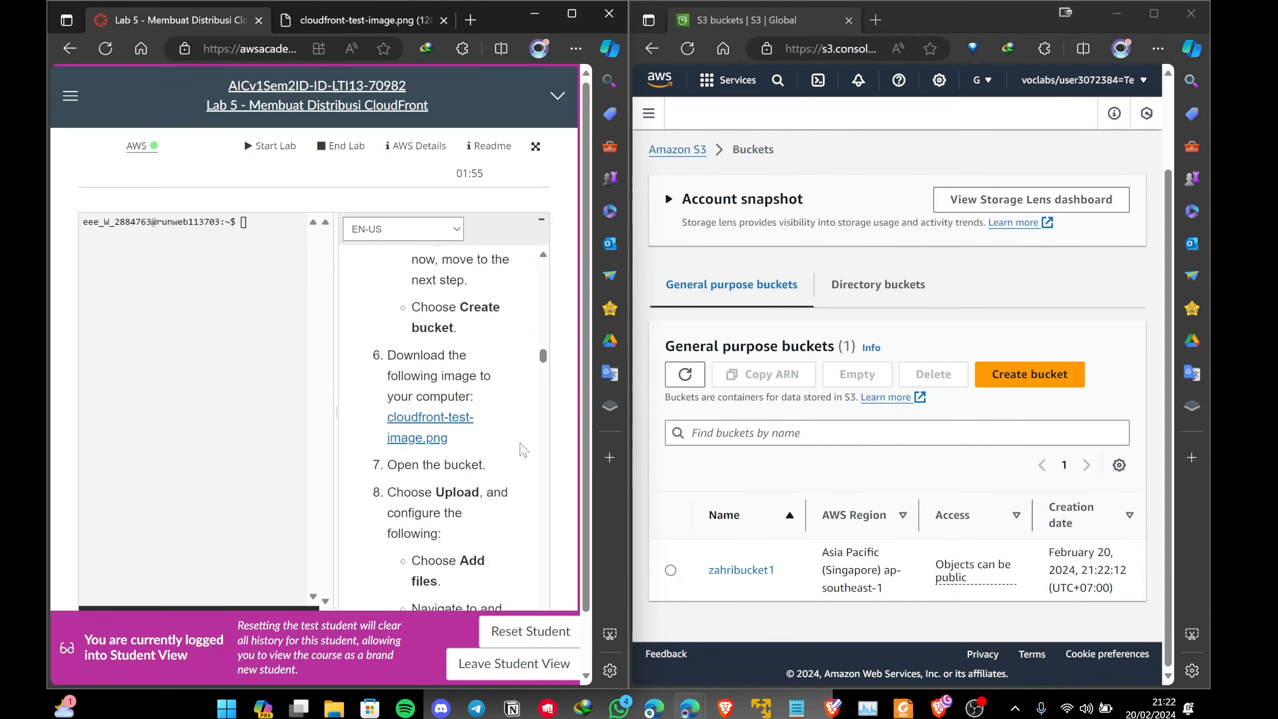
click(754, 574)
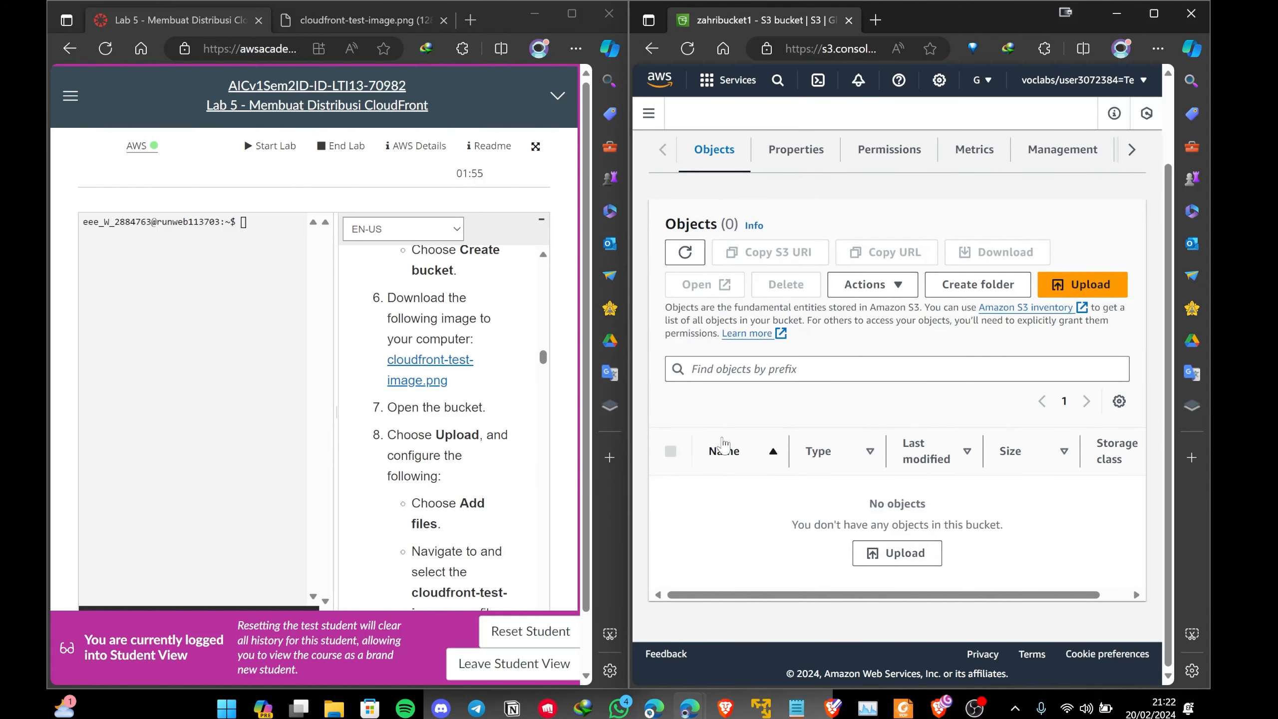
click(902, 556)
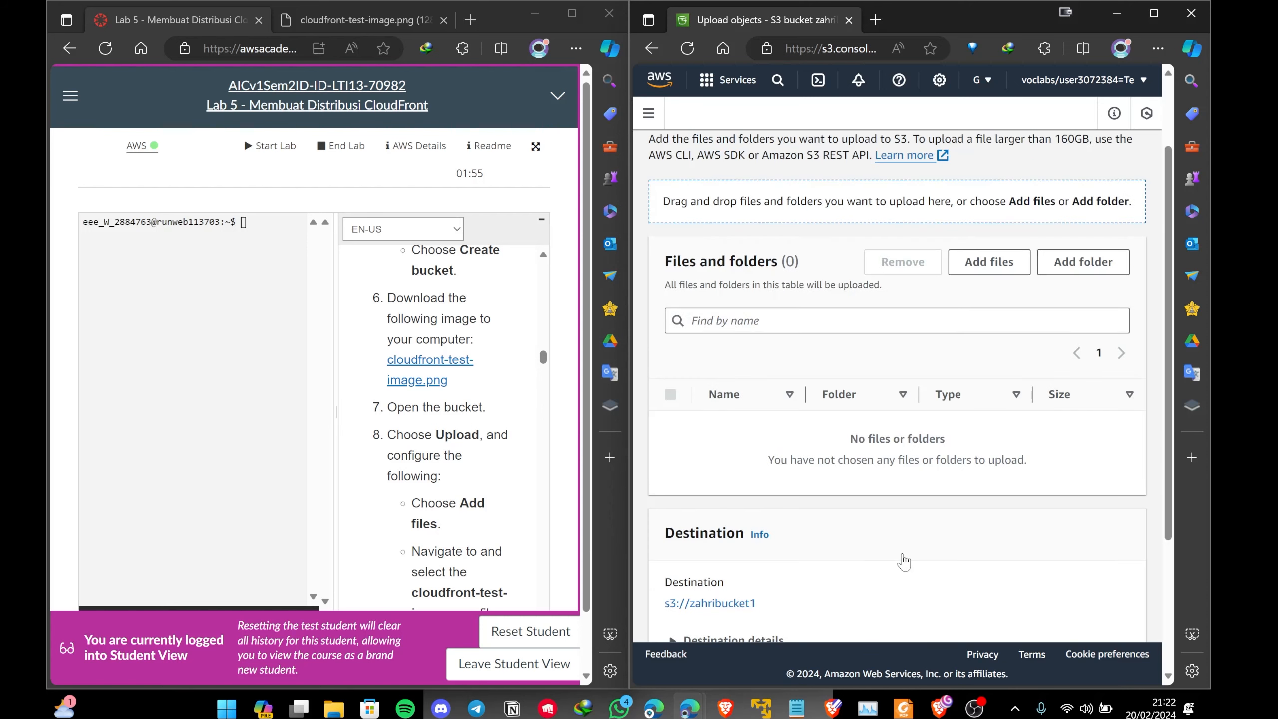
Add cloudfront-test-image.png from the Downloads folder in File Explorer to the upload list and close the folder window
scroll(890, 476, down, 3)
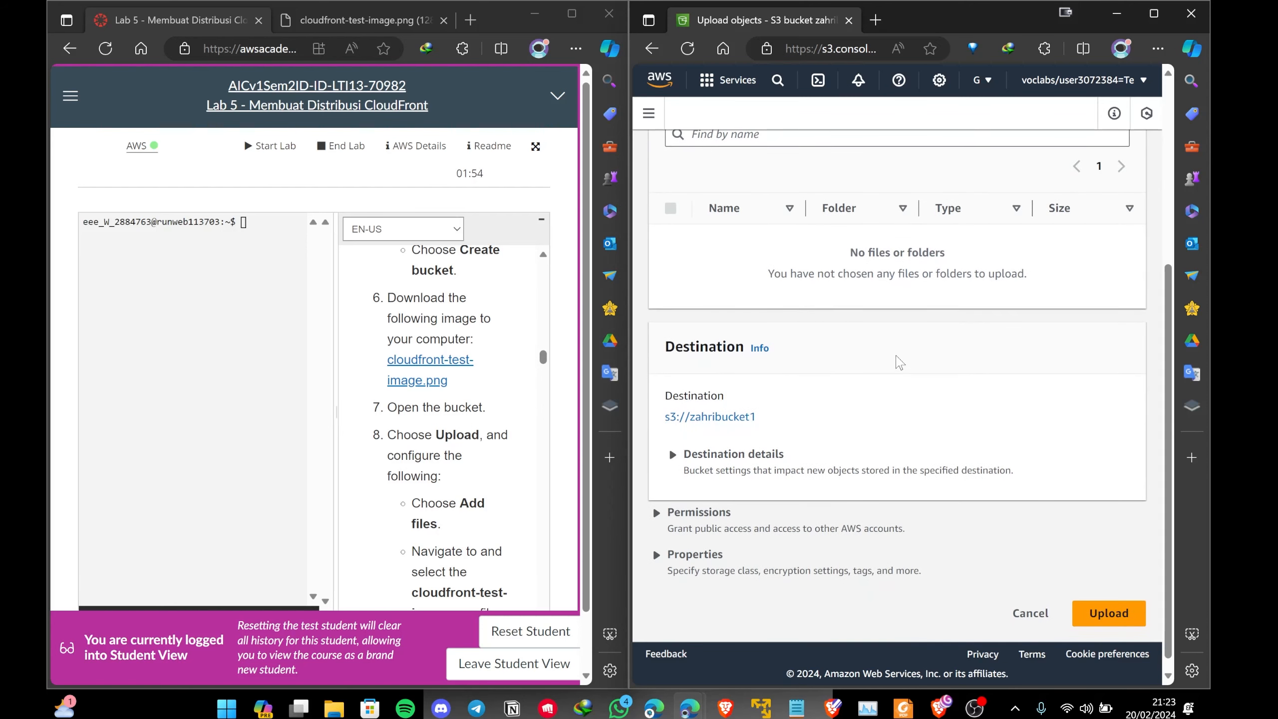
scroll(899, 362, up, 2)
scroll(459, 375, down, 2)
scroll(459, 375, down, 1)
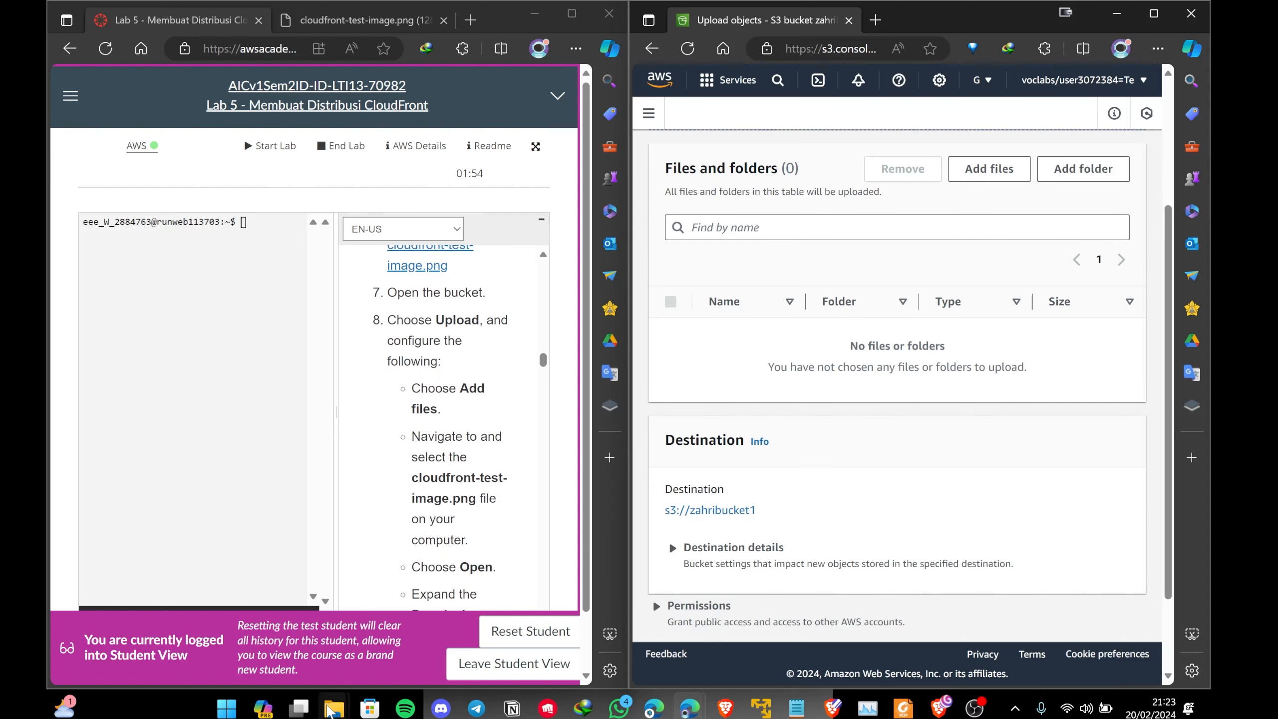
mouse_move(328, 711)
right_click(332, 709)
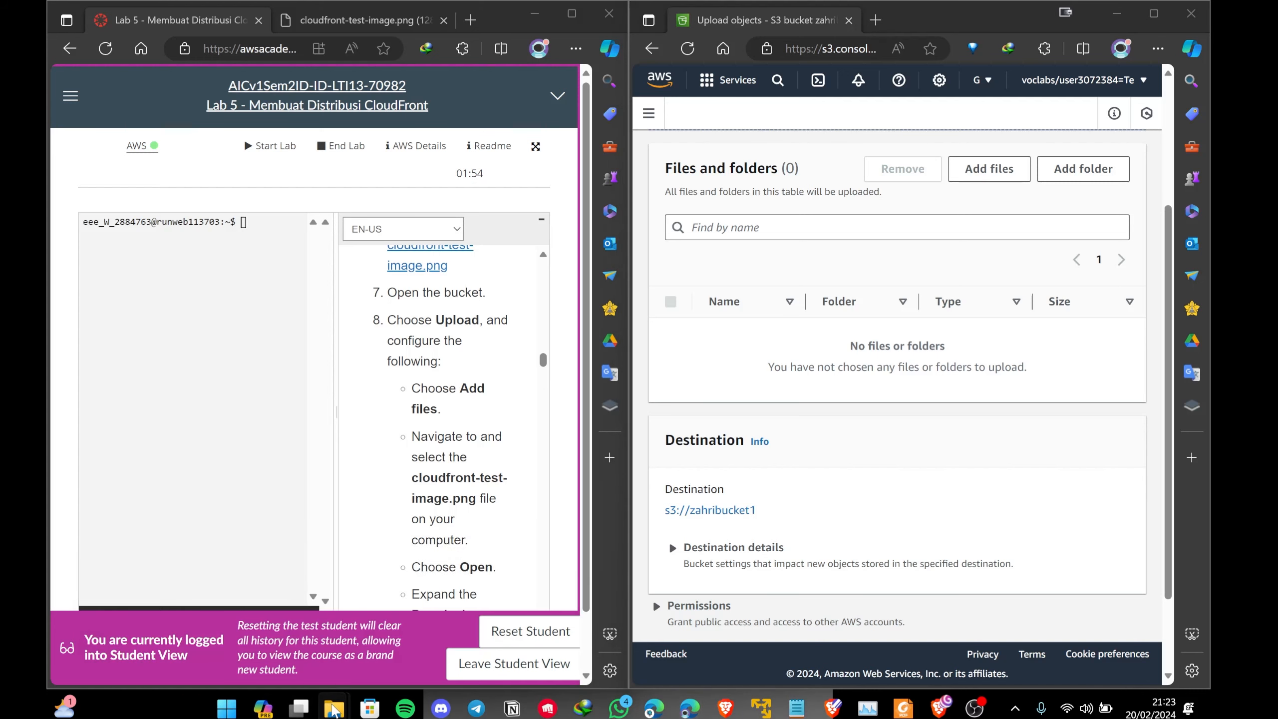
click(304, 297)
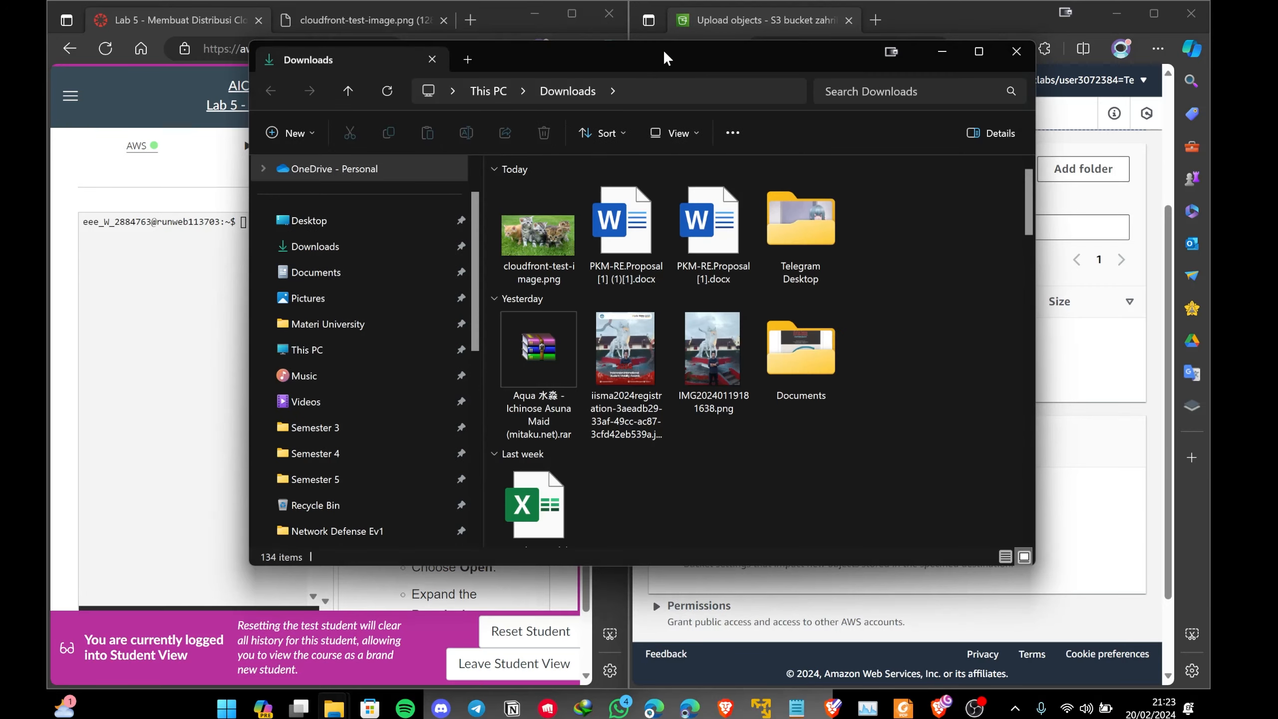
drag(663, 50, 462, 107)
drag(338, 289, 970, 376)
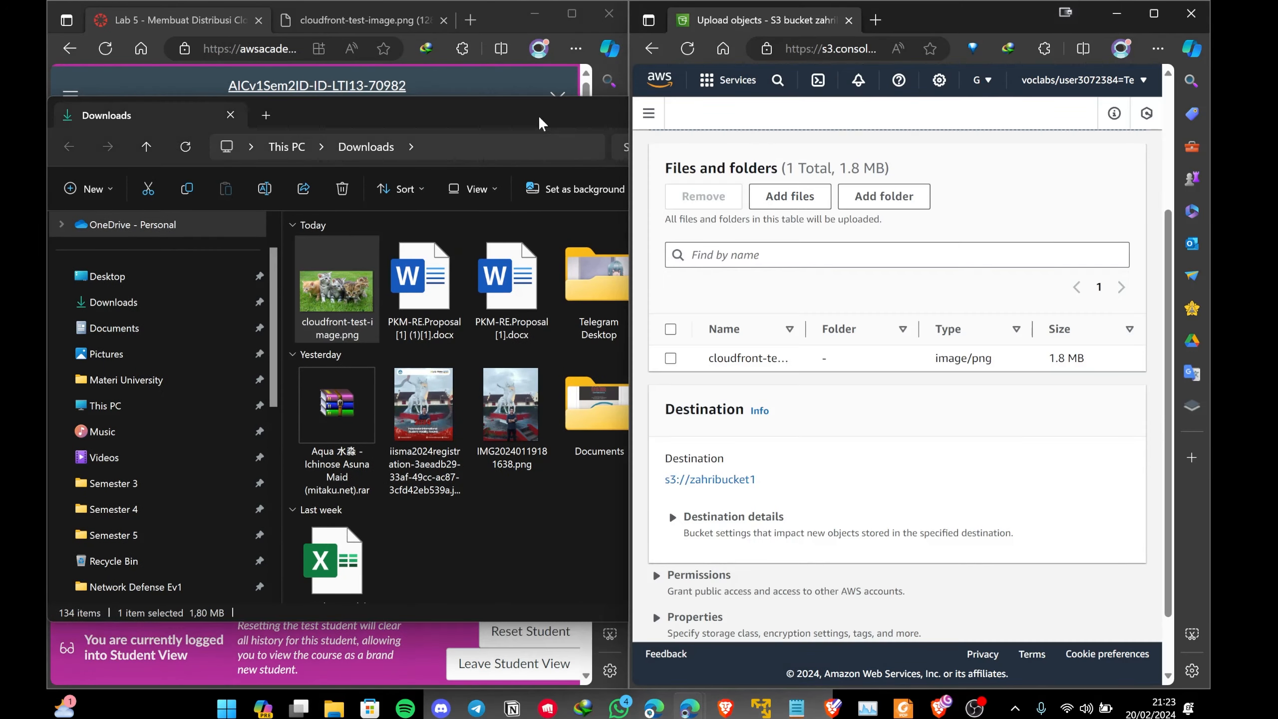
click(539, 118)
click(741, 115)
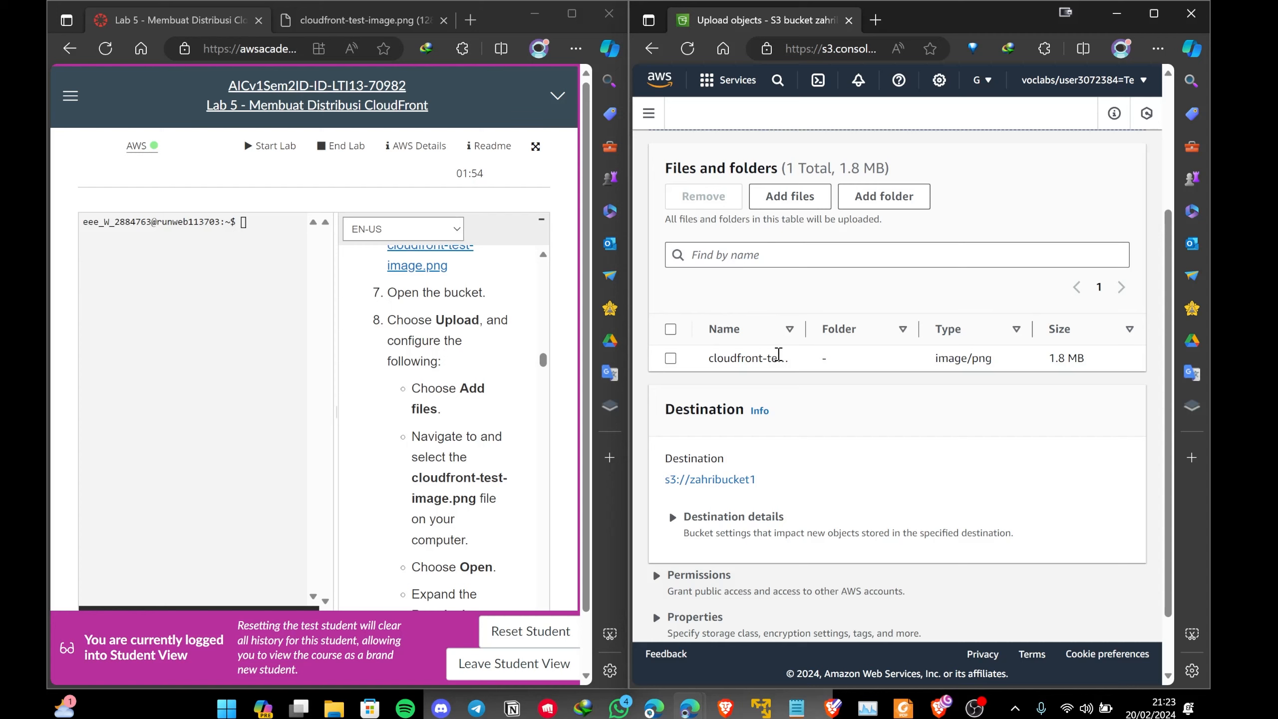
In the upload's permissions, grant public-read access under the predefined ACLs and acknowledge the risk
scroll(492, 441, down, 2)
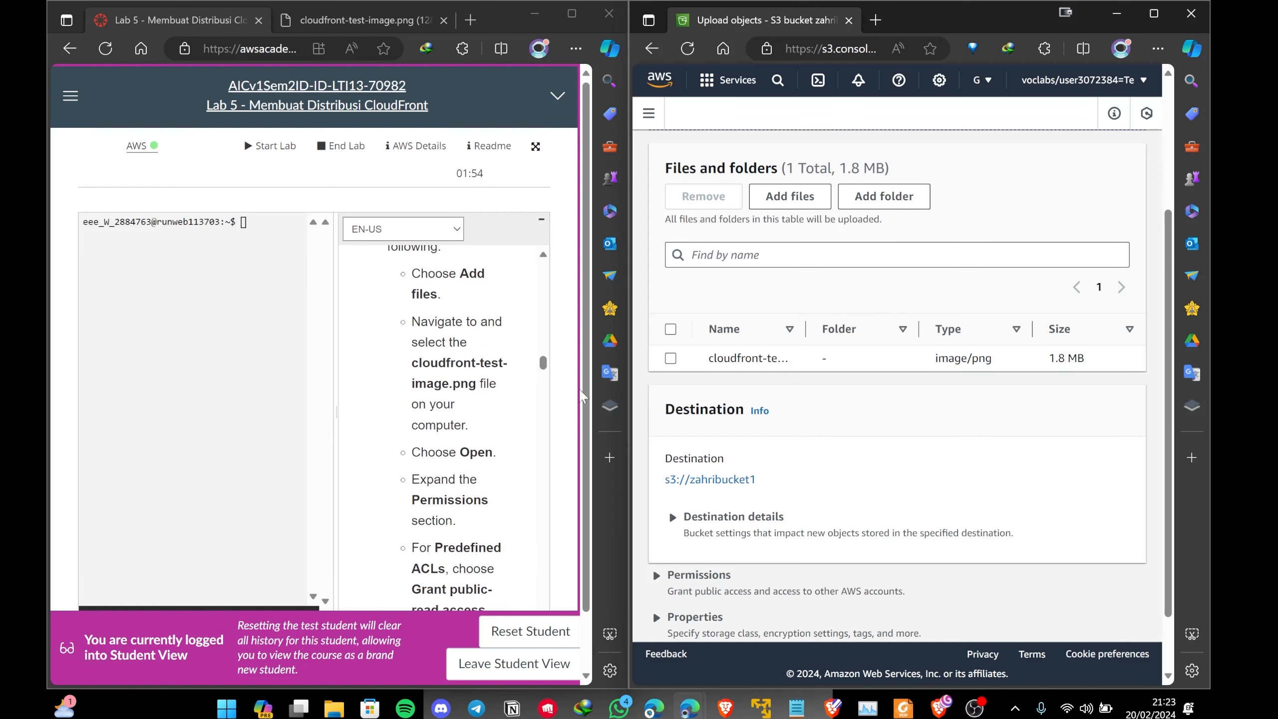
scroll(523, 401, down, 1)
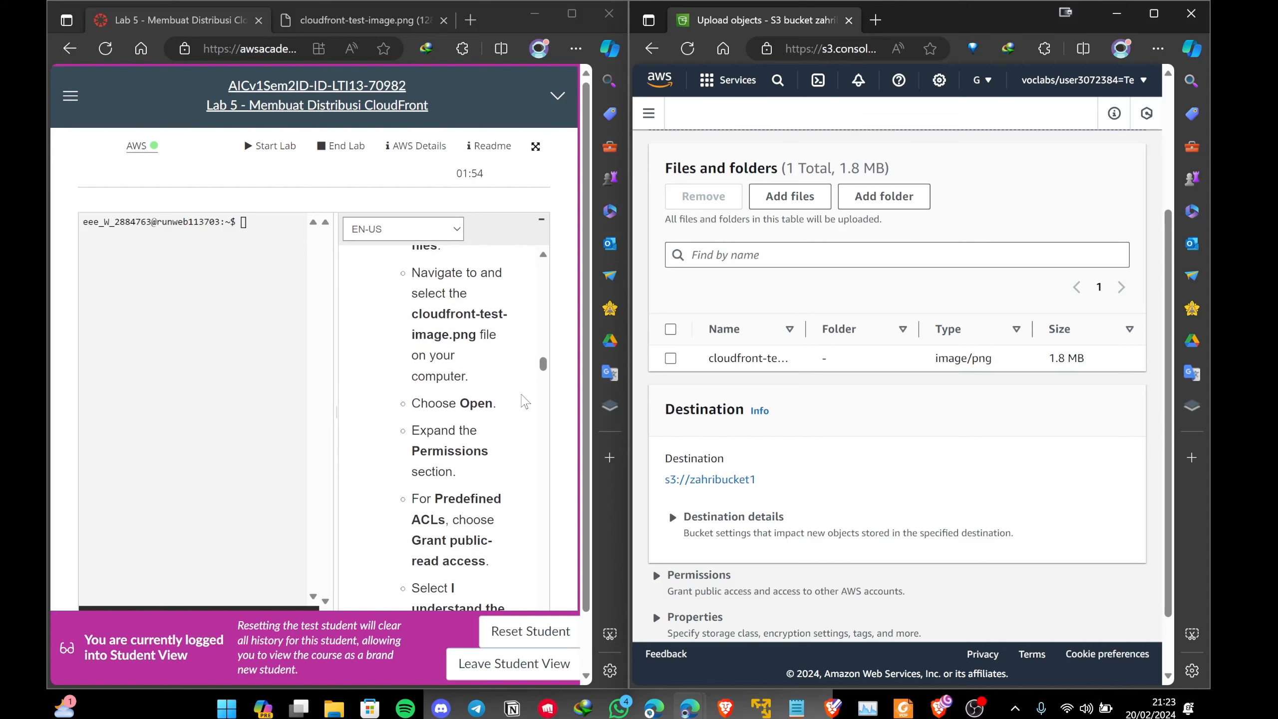
scroll(771, 418, down, 1)
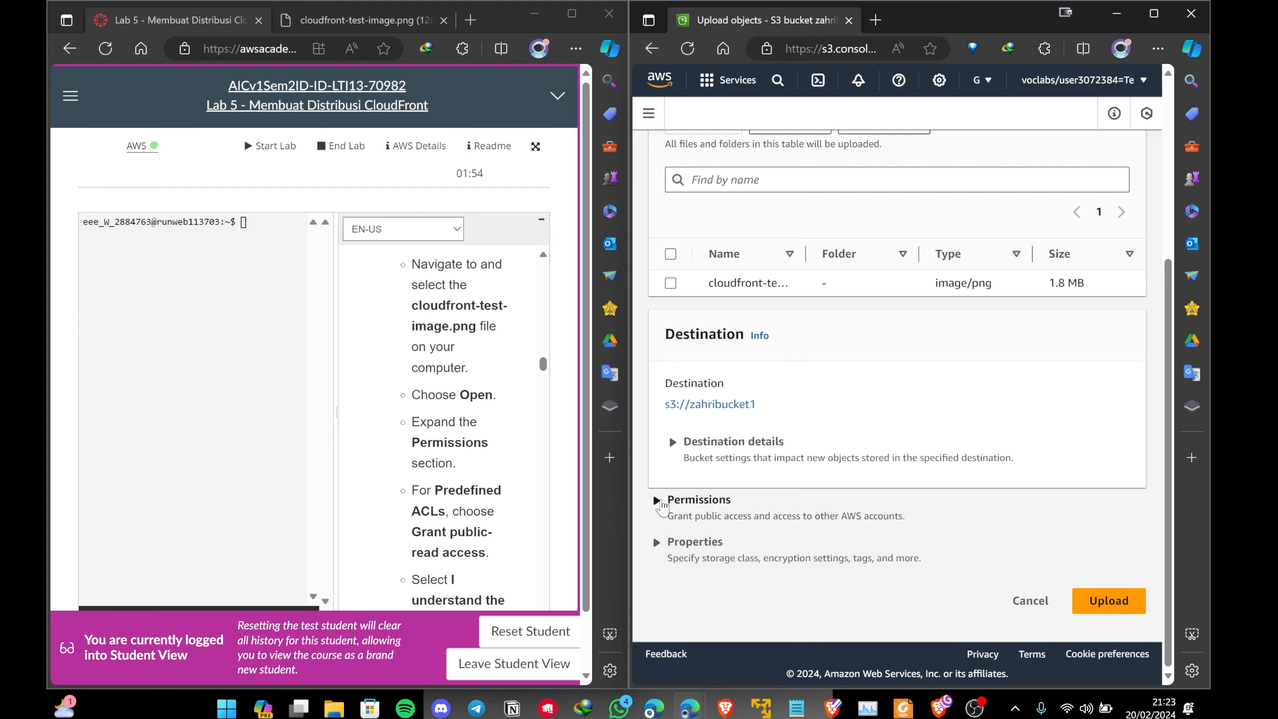
click(712, 498)
scroll(801, 471, down, 2)
scroll(801, 471, down, 5)
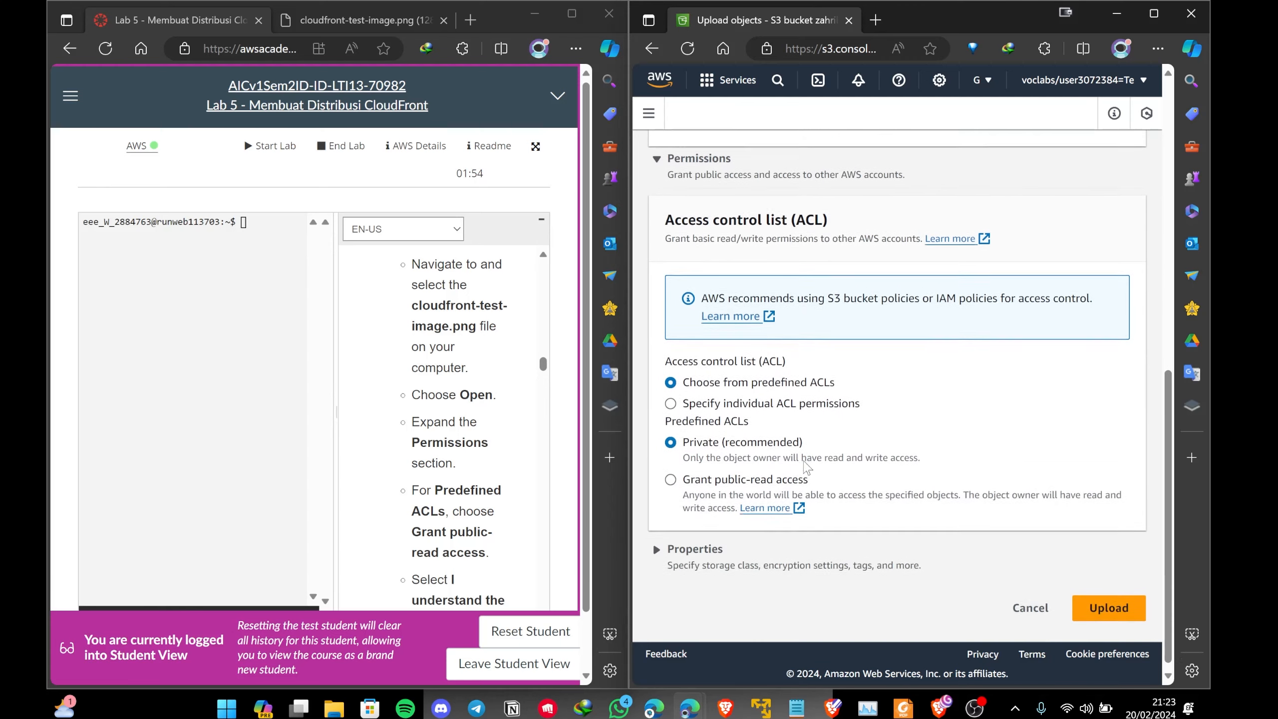
scroll(503, 467, down, 1)
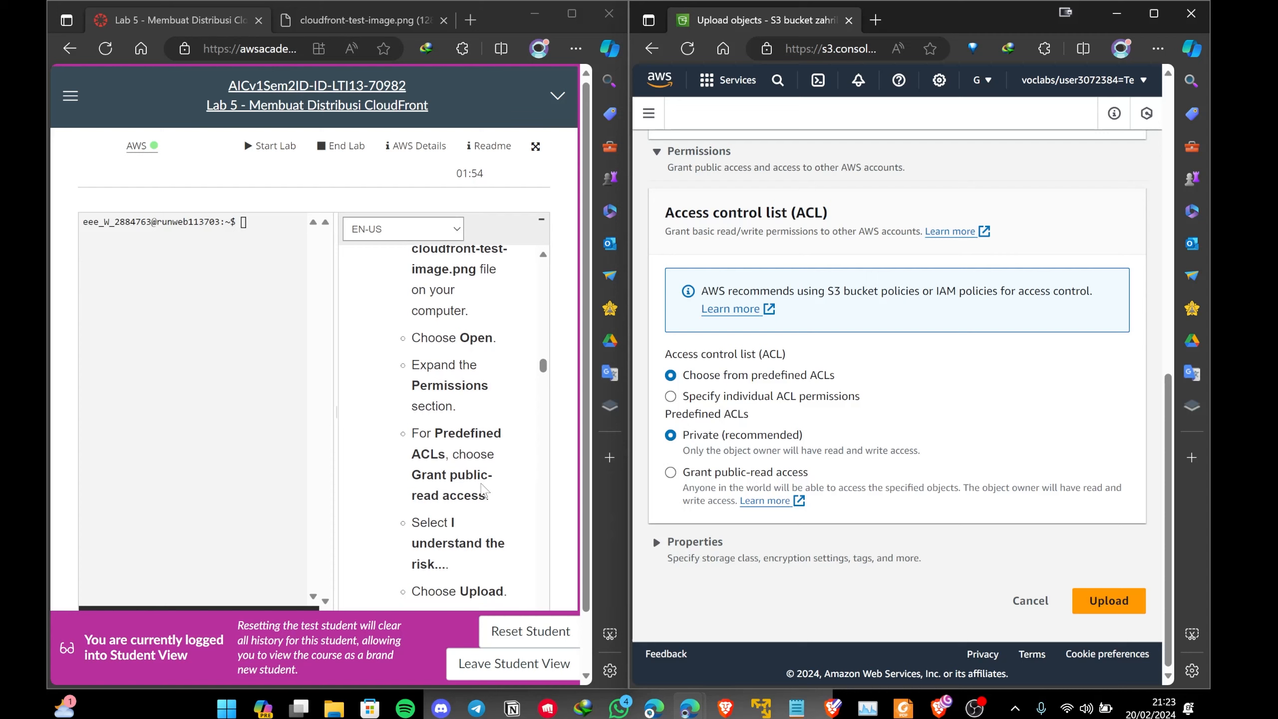
click(670, 472)
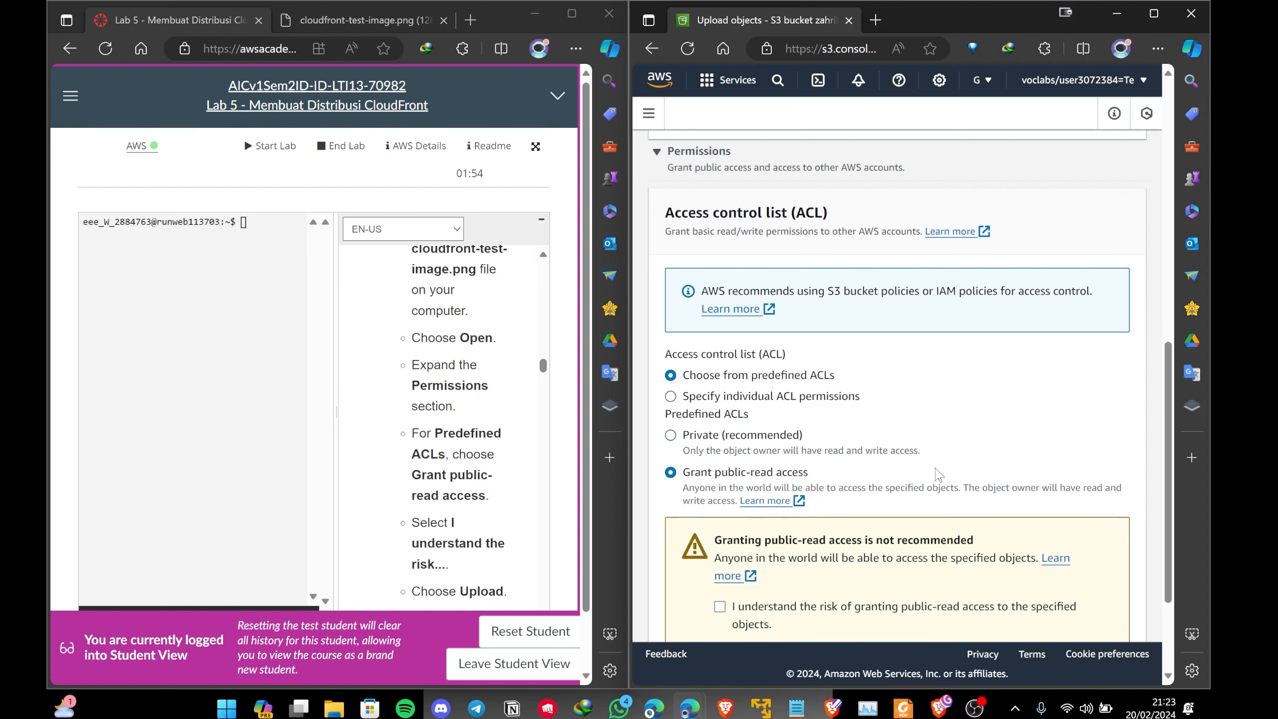
scroll(937, 474, down, 2)
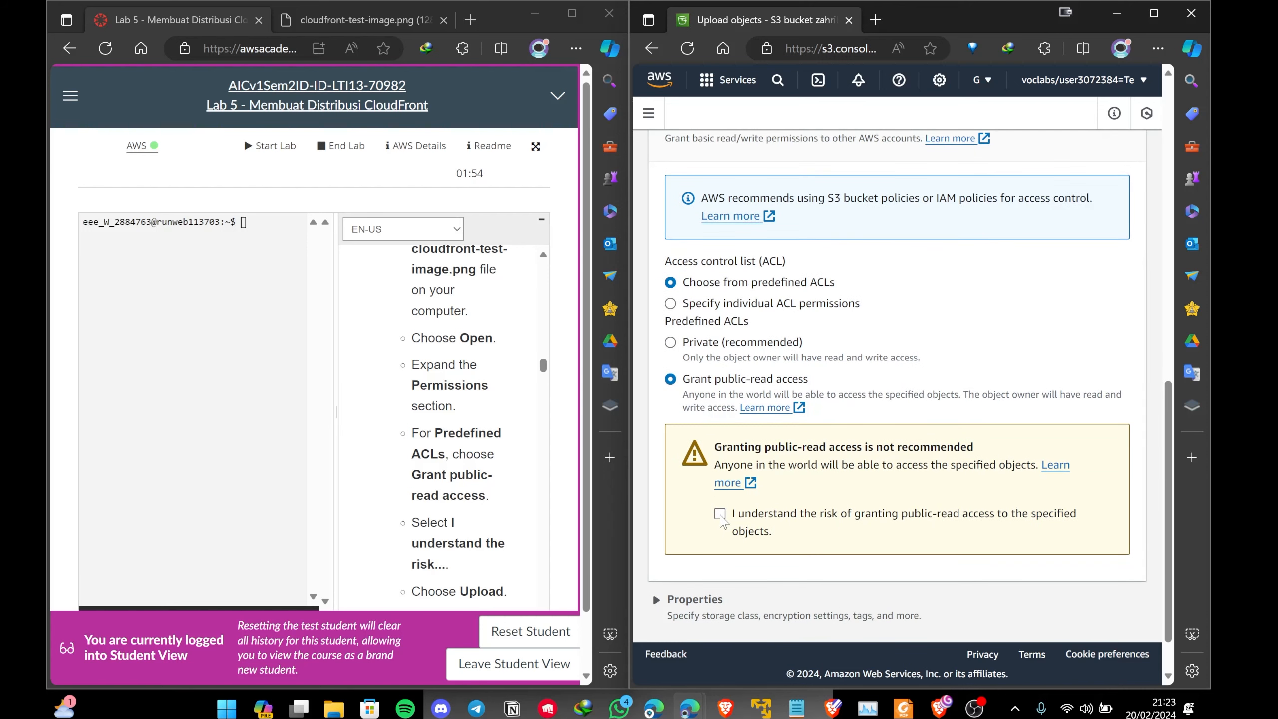
scroll(510, 415, down, 1)
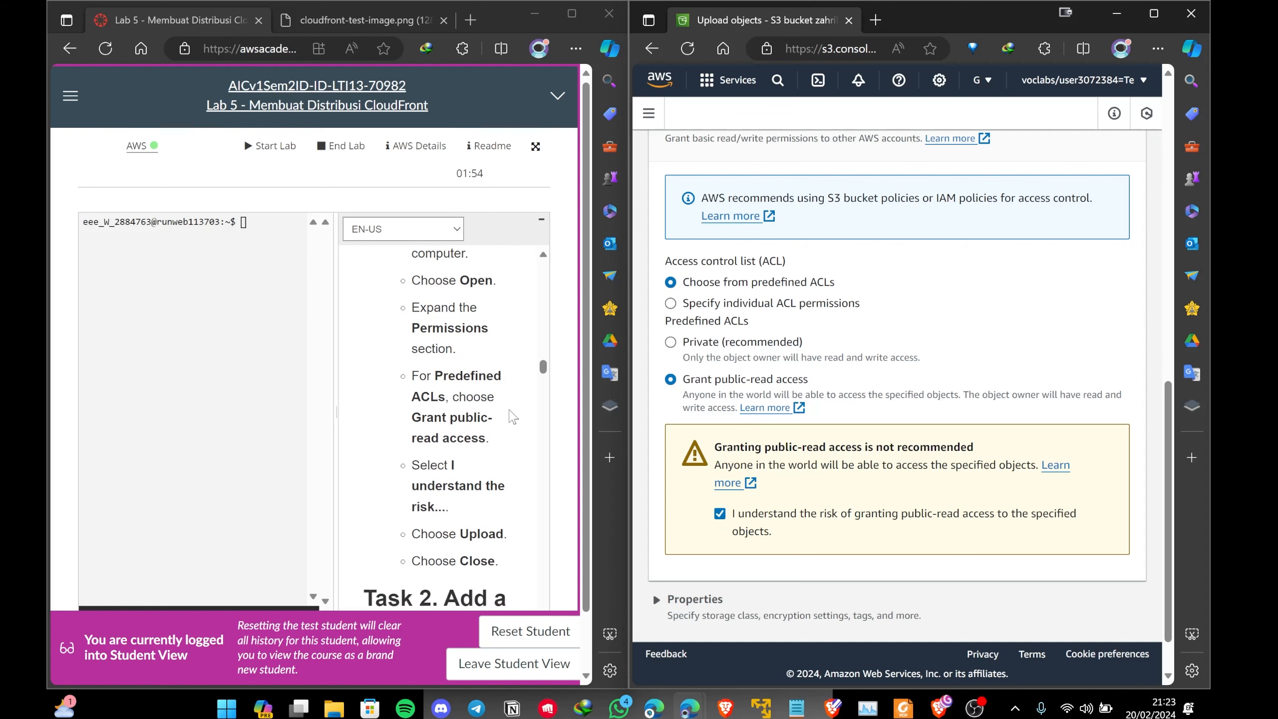
Review the upload settings against the lab instructions and upload cloudfront-test-image.png to zahribucket1
scroll(880, 415, down, 1)
scroll(992, 434, up, 2)
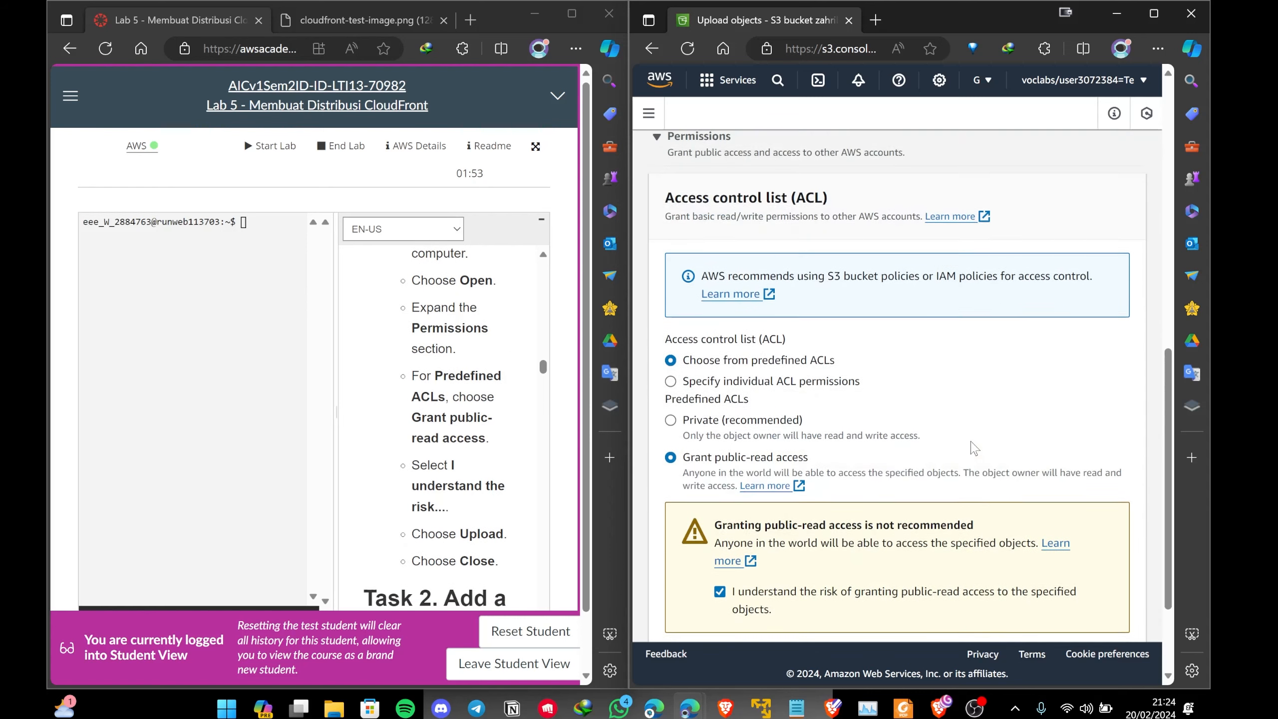
scroll(991, 454, down, 2)
scroll(988, 491, up, 4)
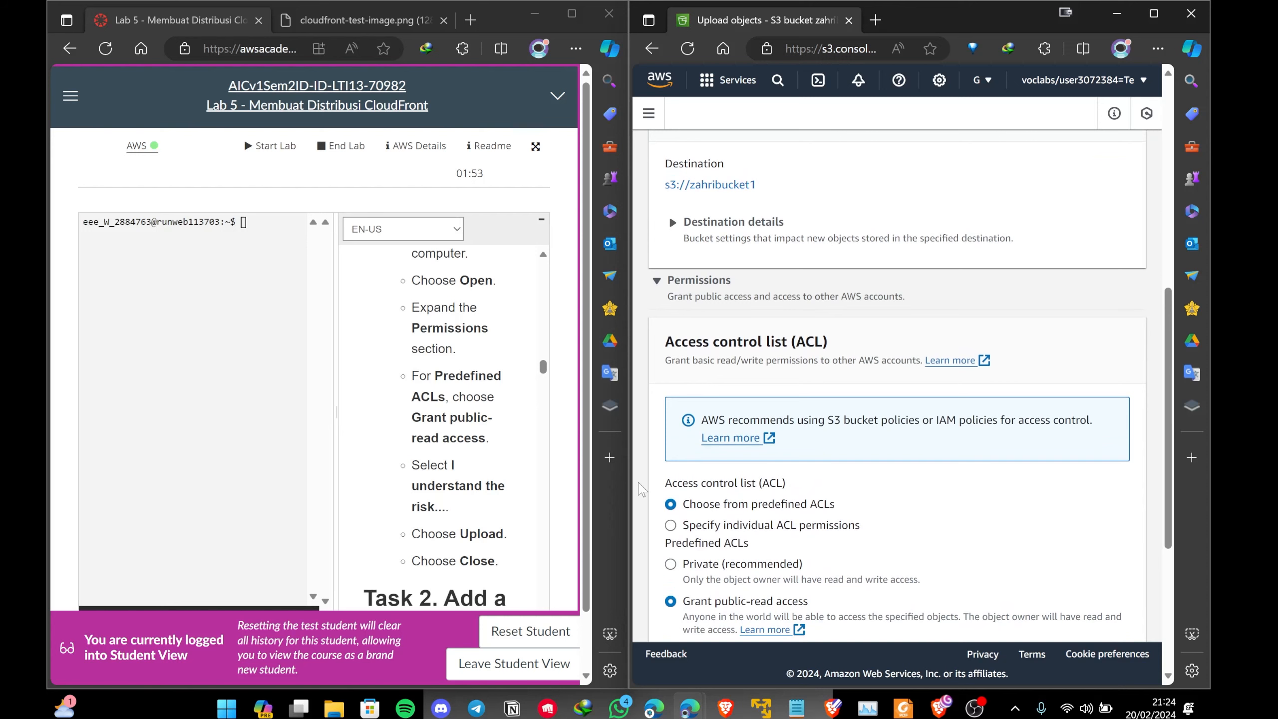
scroll(520, 458, up, 3)
scroll(936, 479, down, 5)
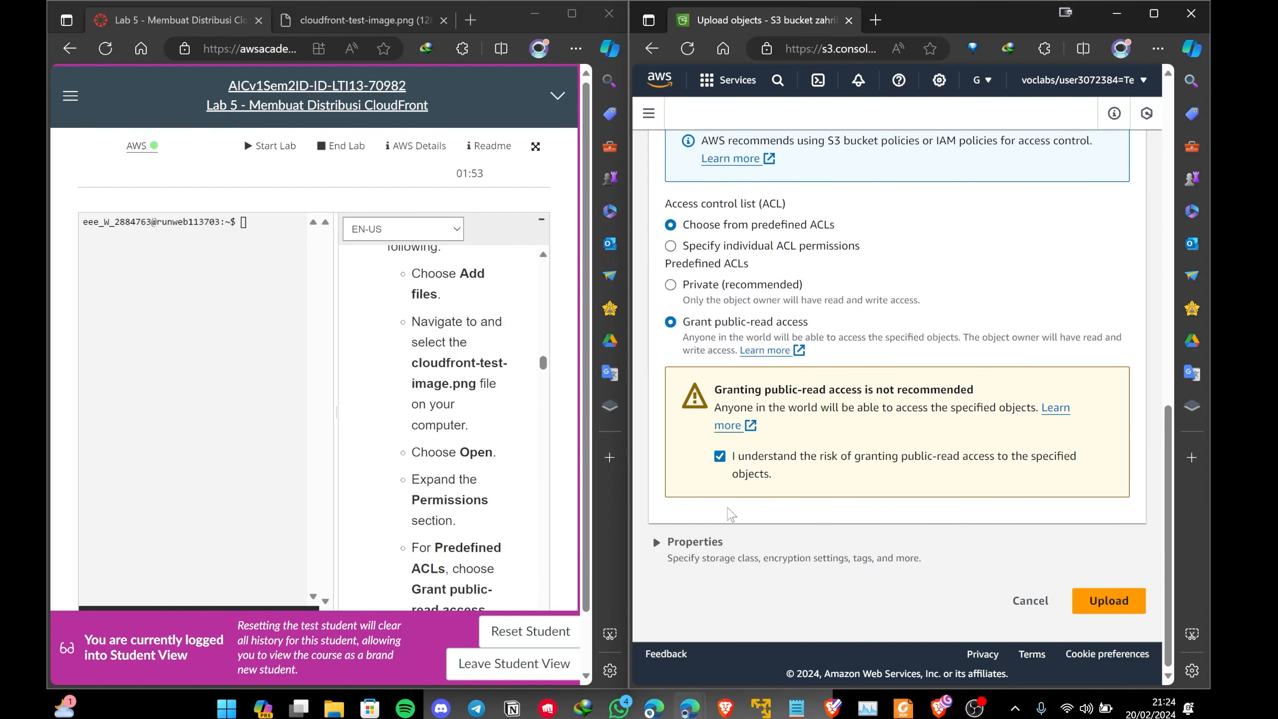
click(1109, 600)
Follow the lab instructions through to Task 2 and close the upload status page to return to the bucket
scroll(520, 478, up, 3)
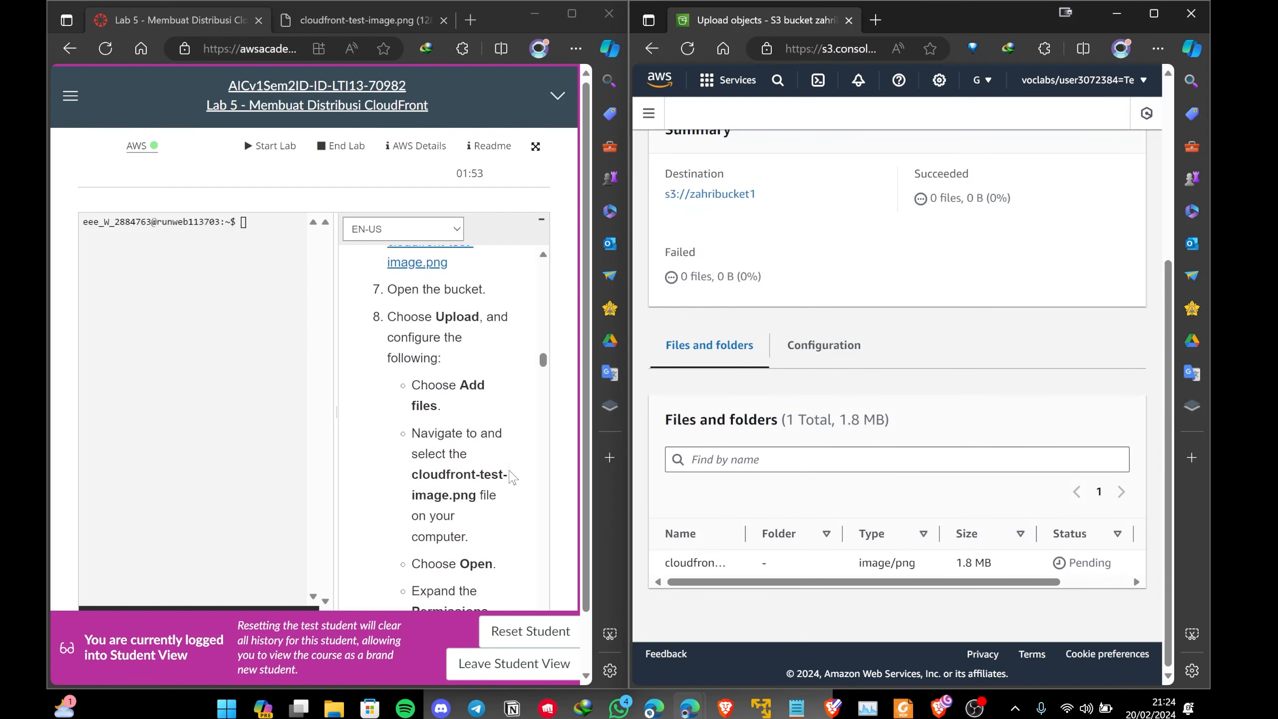
scroll(512, 476, down, 6)
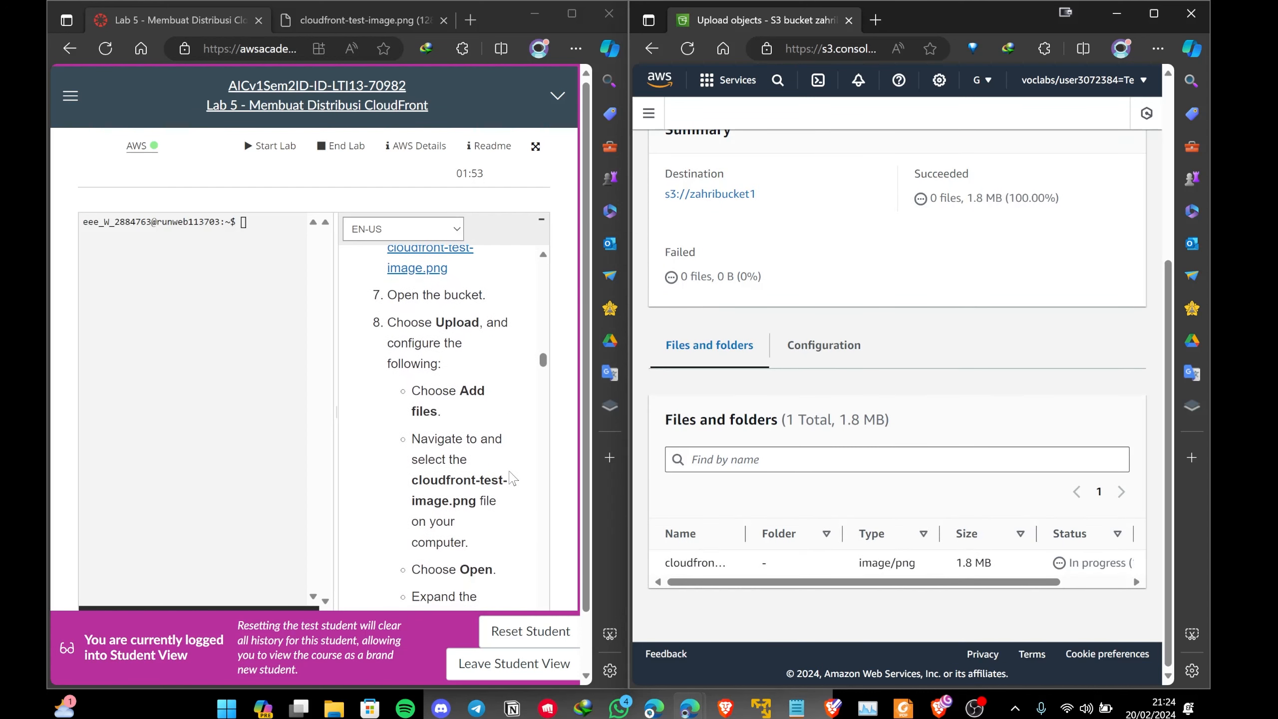
scroll(512, 476, down, 1)
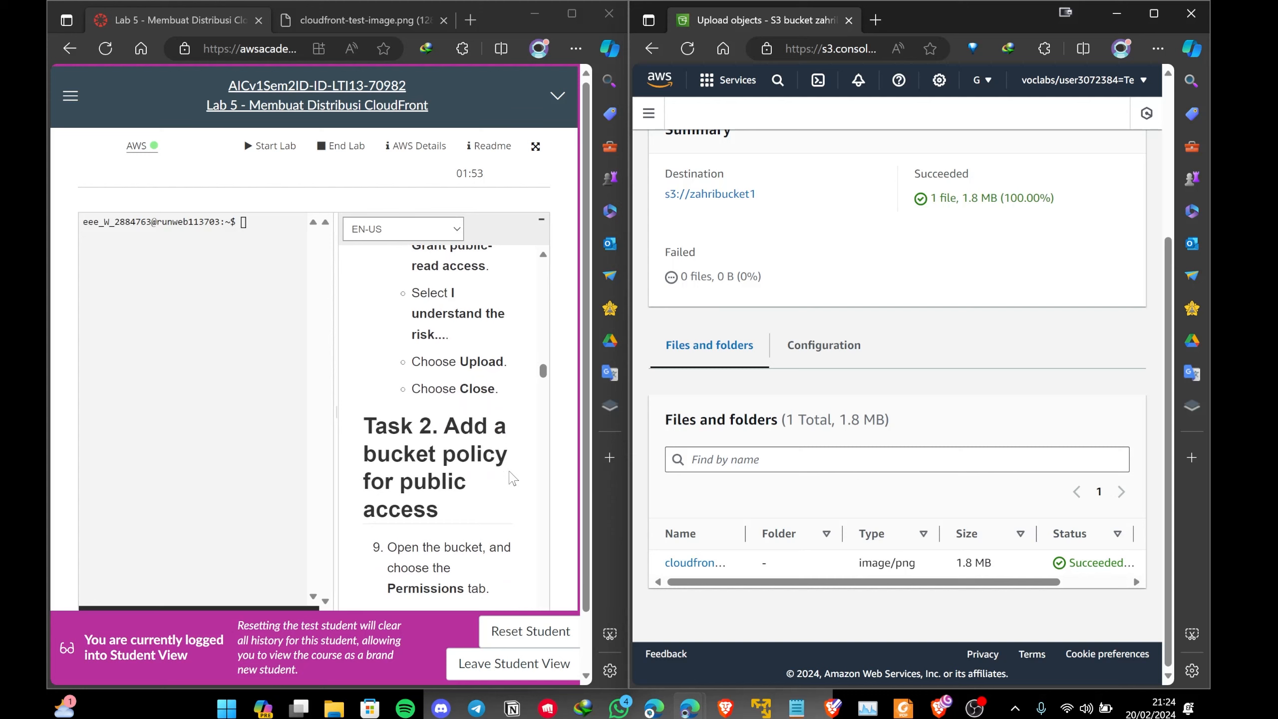
scroll(440, 351, down, 1)
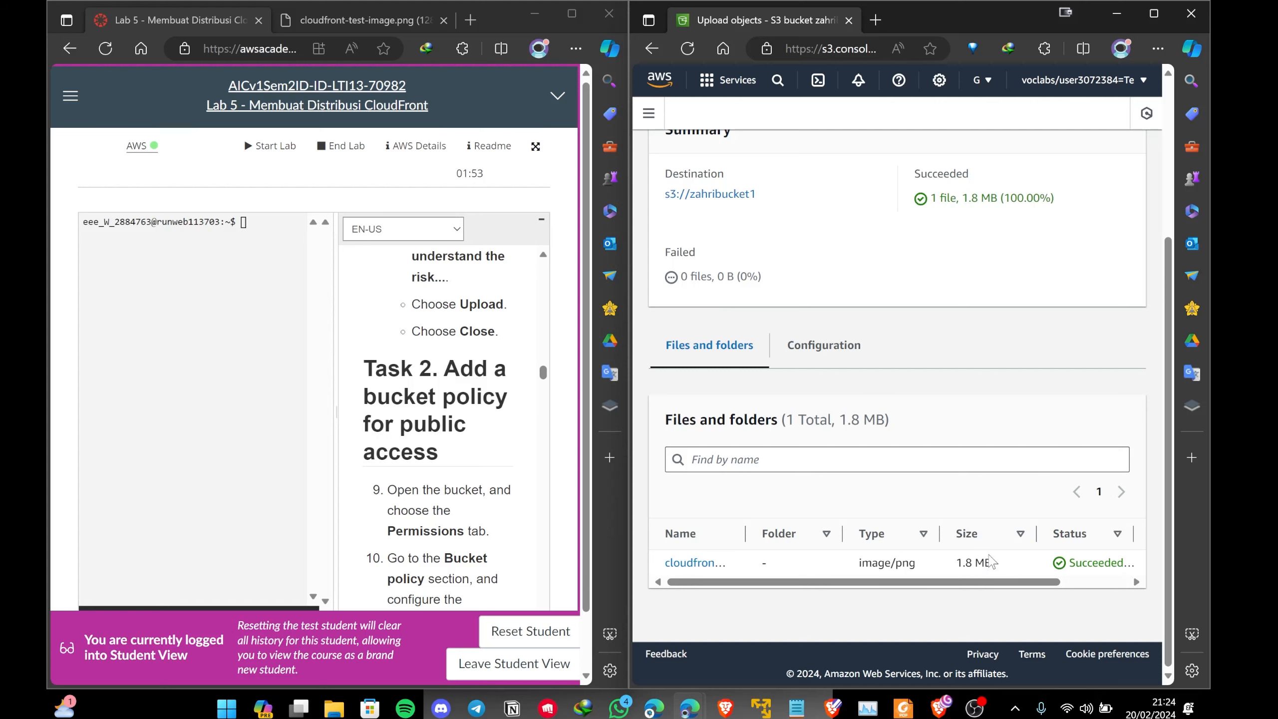
scroll(979, 518, up, 5)
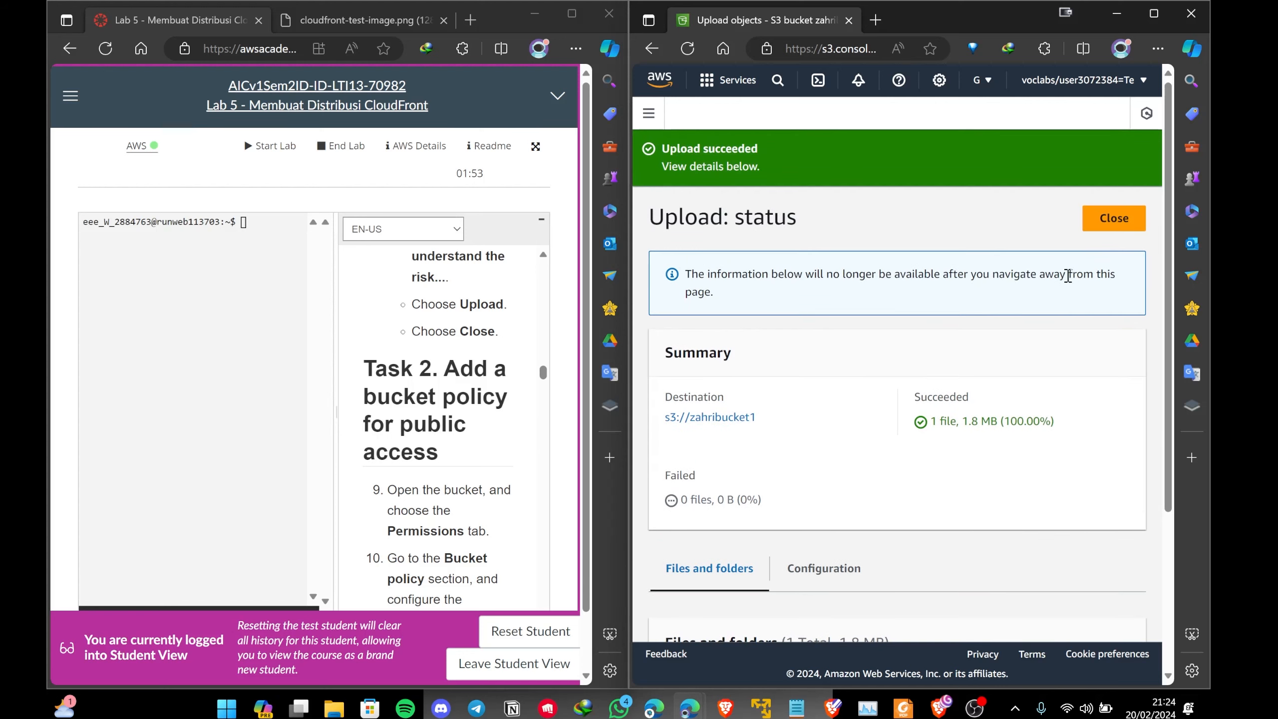
click(1114, 219)
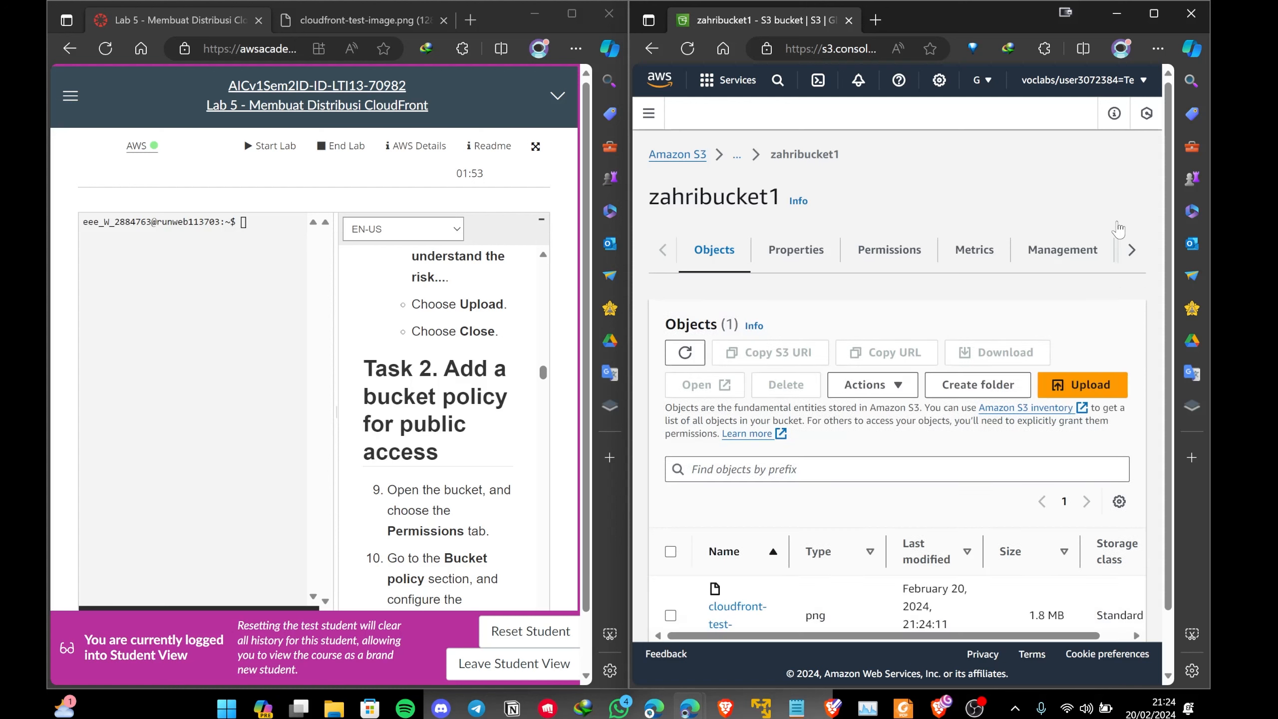
Go to the permissions of zahribucket1 and open its bucket policy for editing
scroll(964, 370, down, 1)
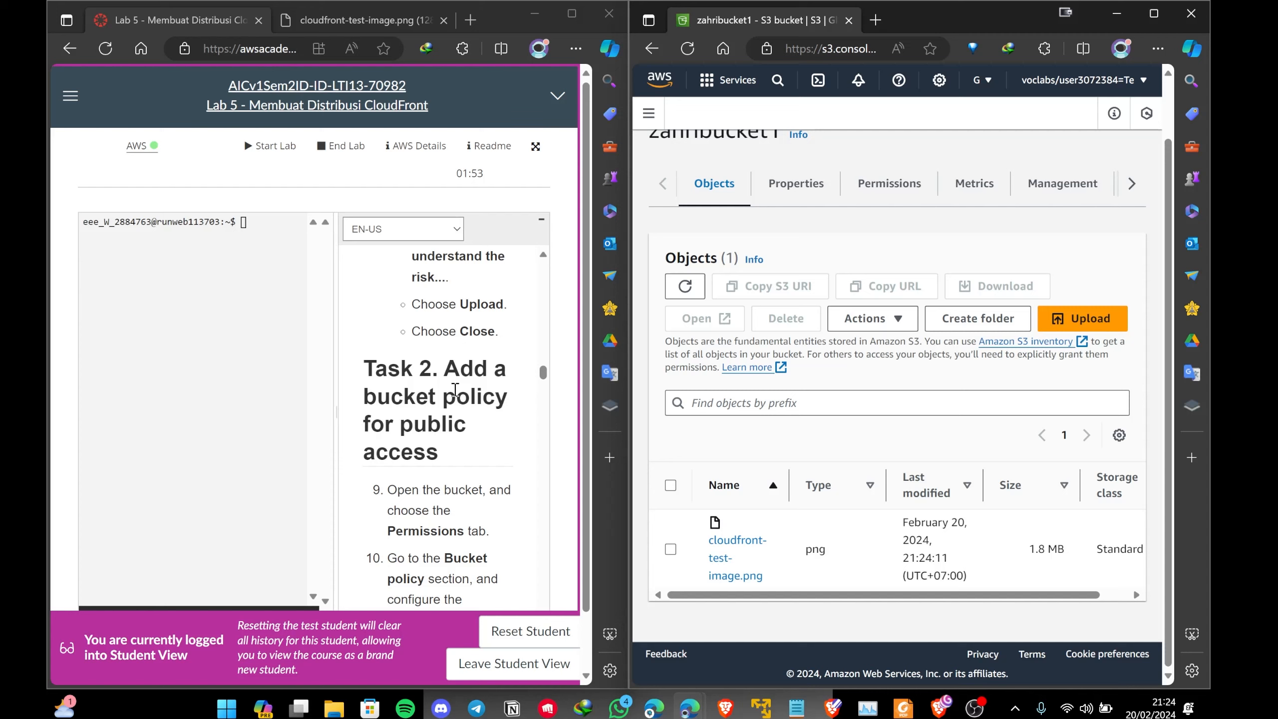
scroll(455, 390, down, 1)
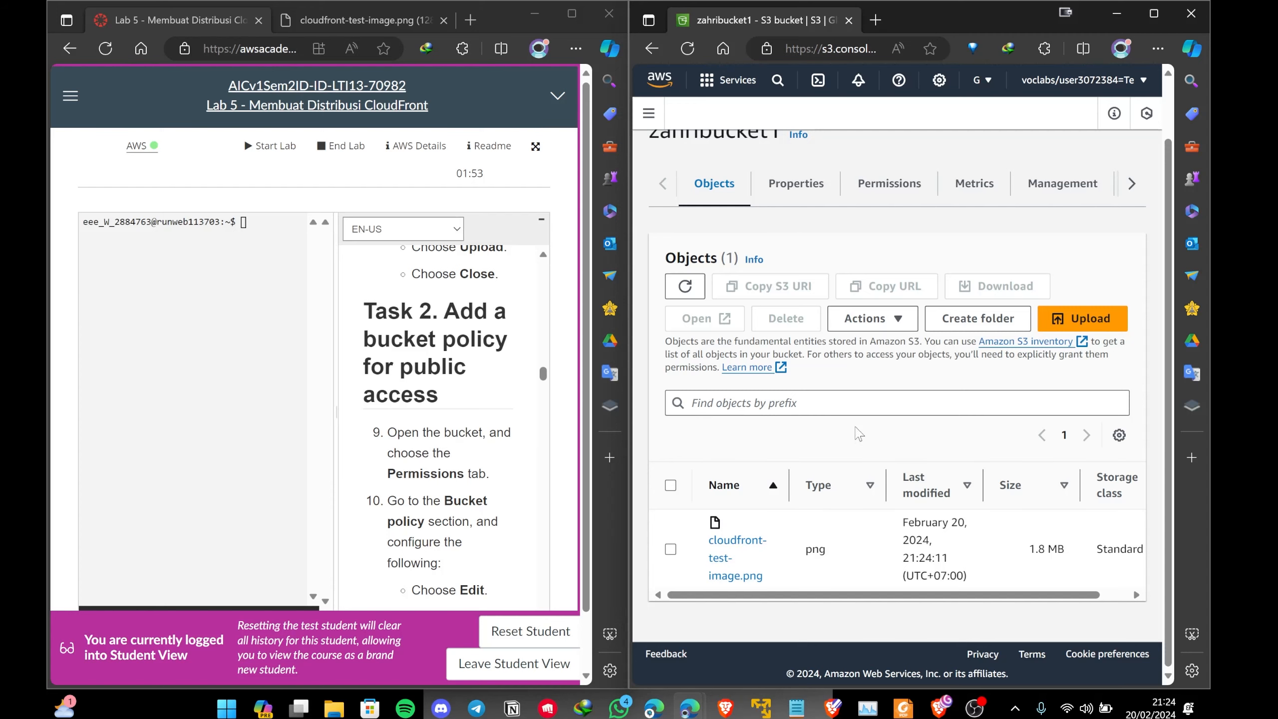
scroll(732, 340, up, 2)
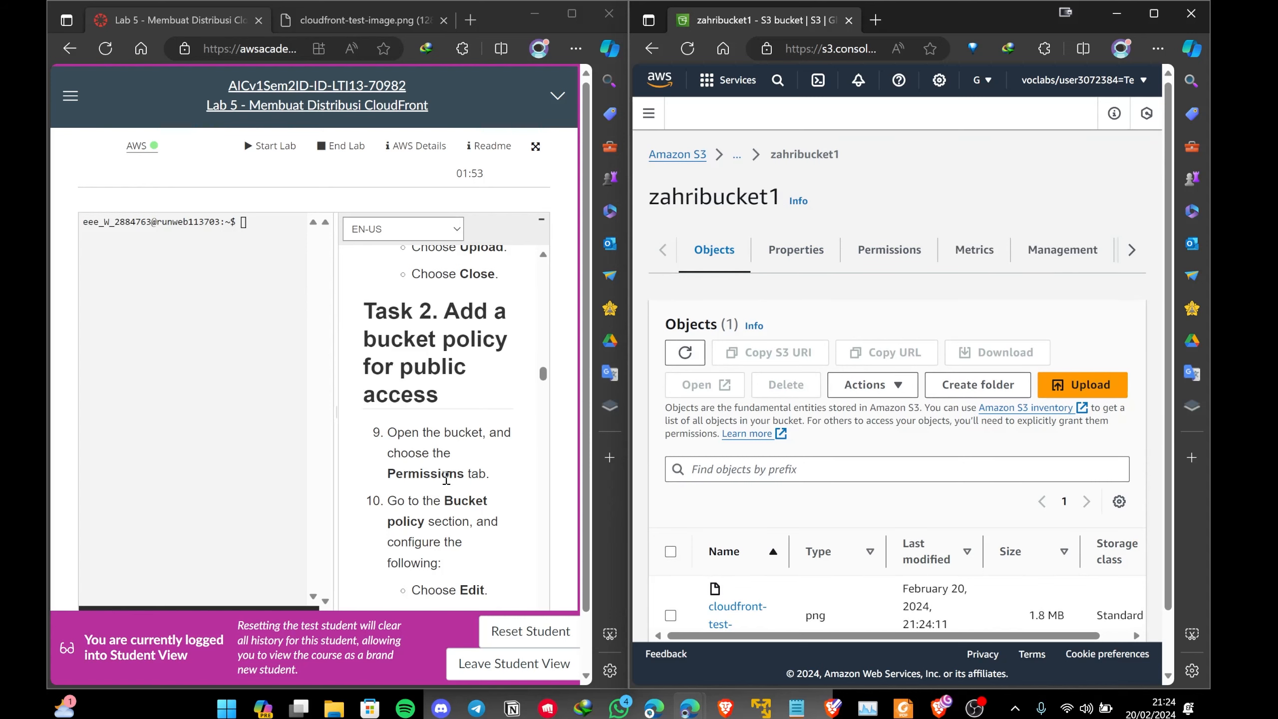
click(901, 266)
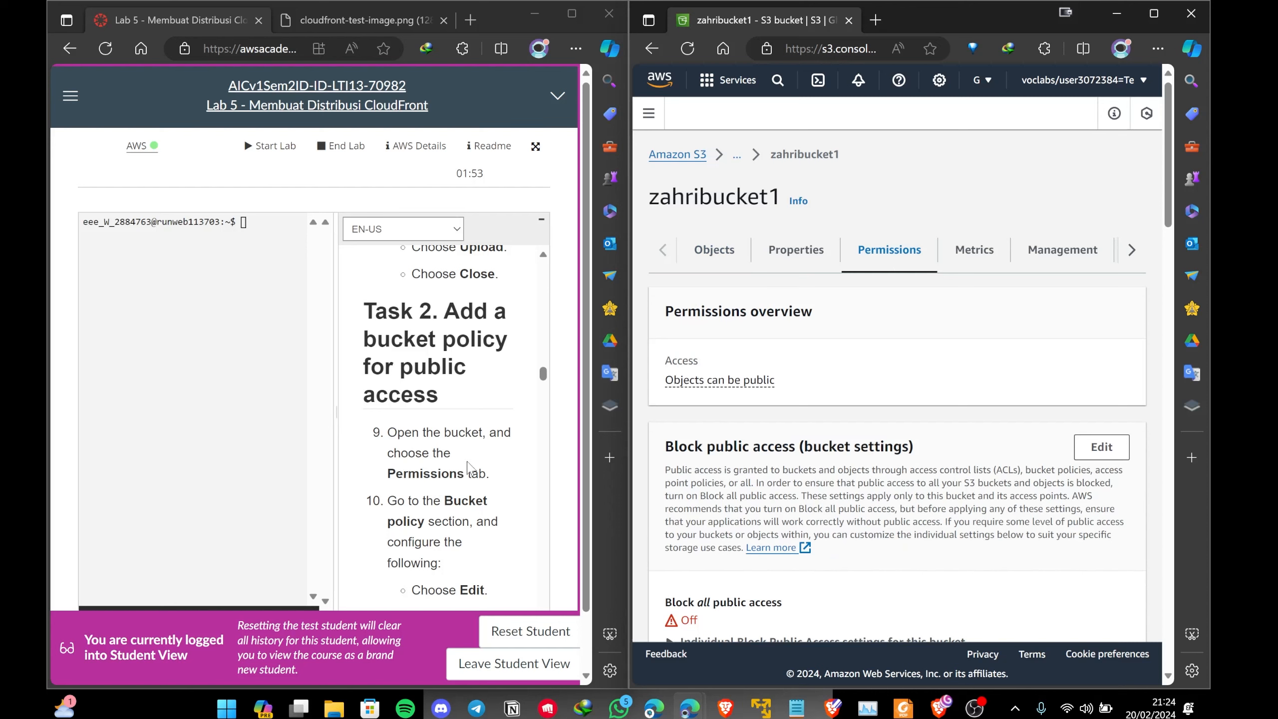
scroll(468, 466, down, 1)
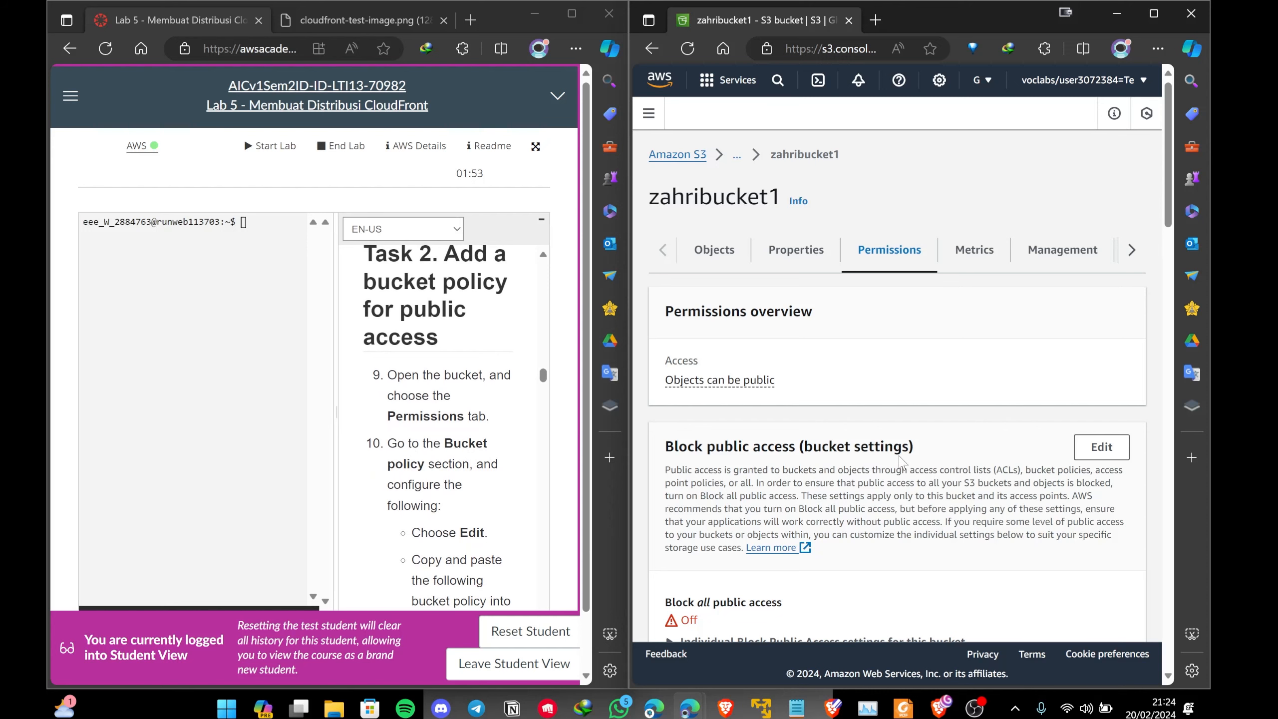
scroll(900, 460, down, 7)
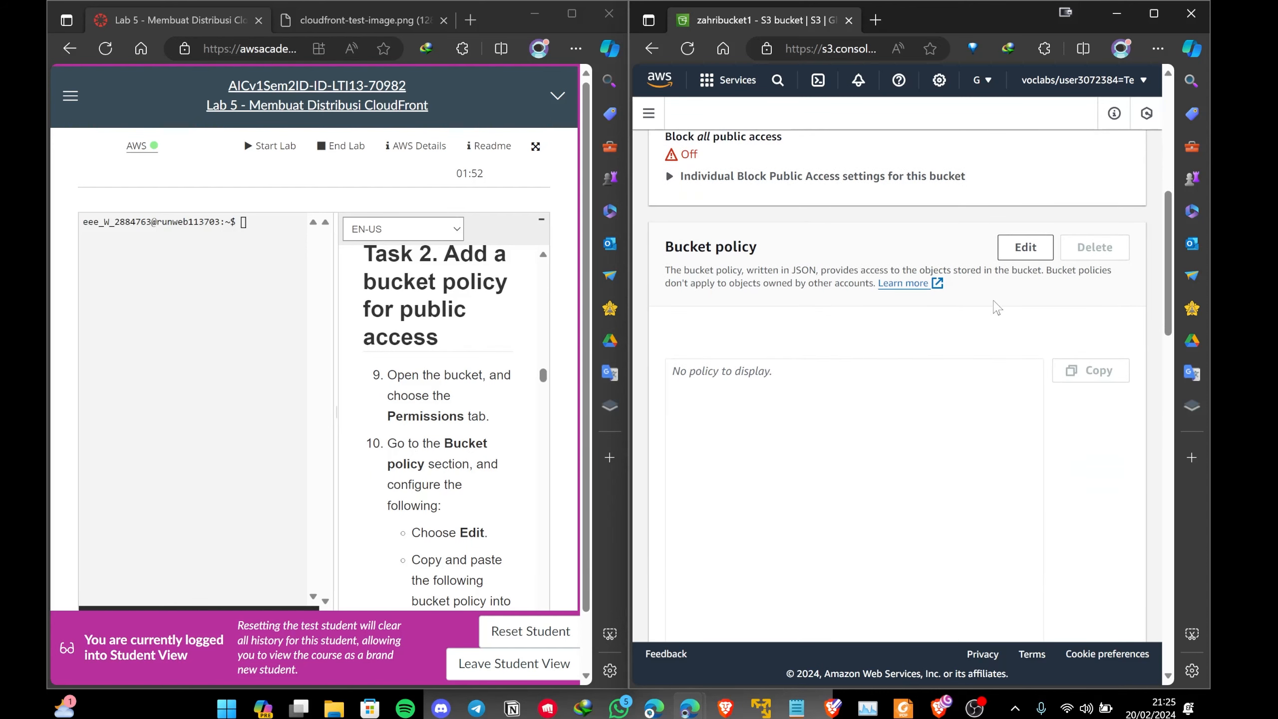
click(1021, 247)
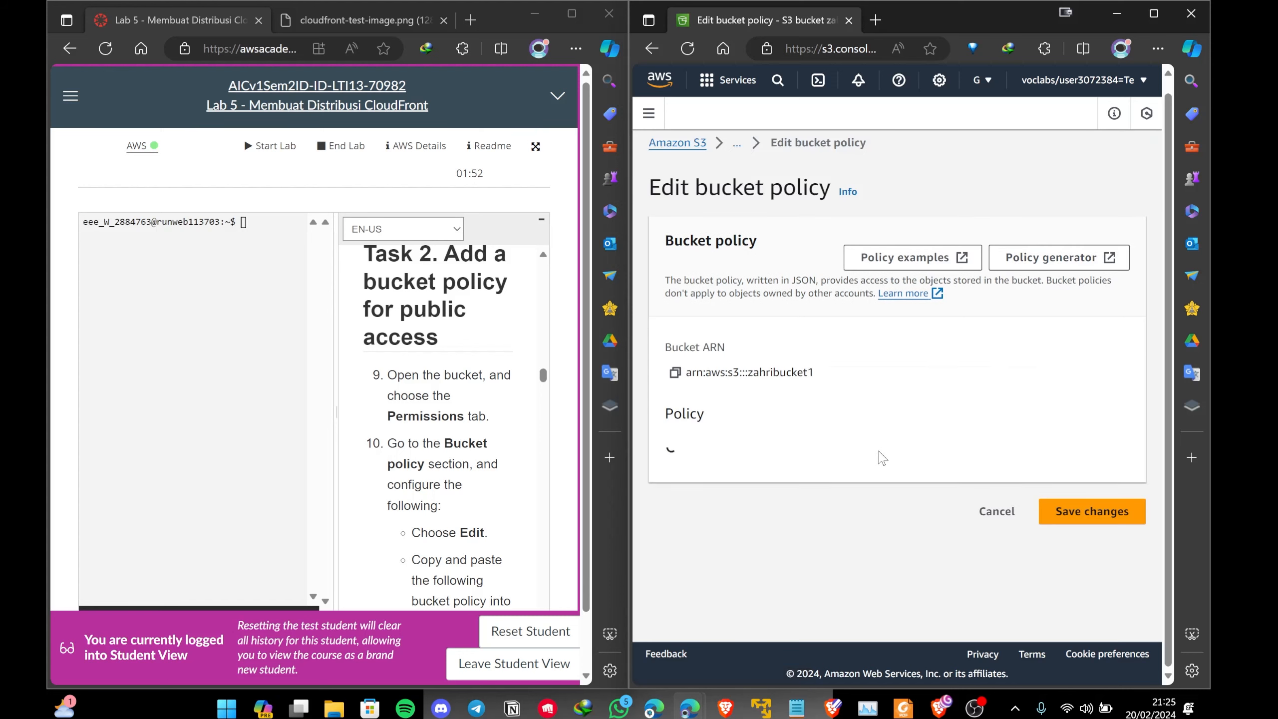
Copy the complete sample bucket policy JSON from the lab instructions into the empty policy editor
scroll(882, 458, down, 5)
scroll(488, 484, down, 2)
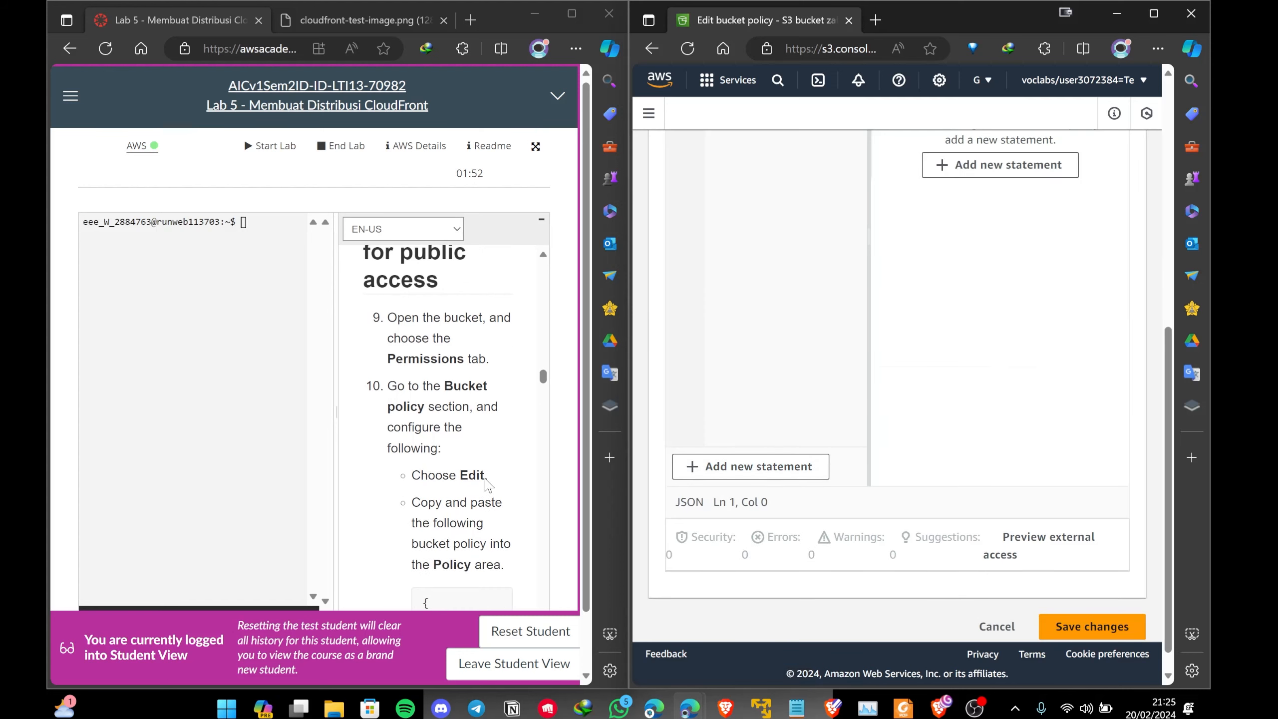
scroll(488, 485, down, 4)
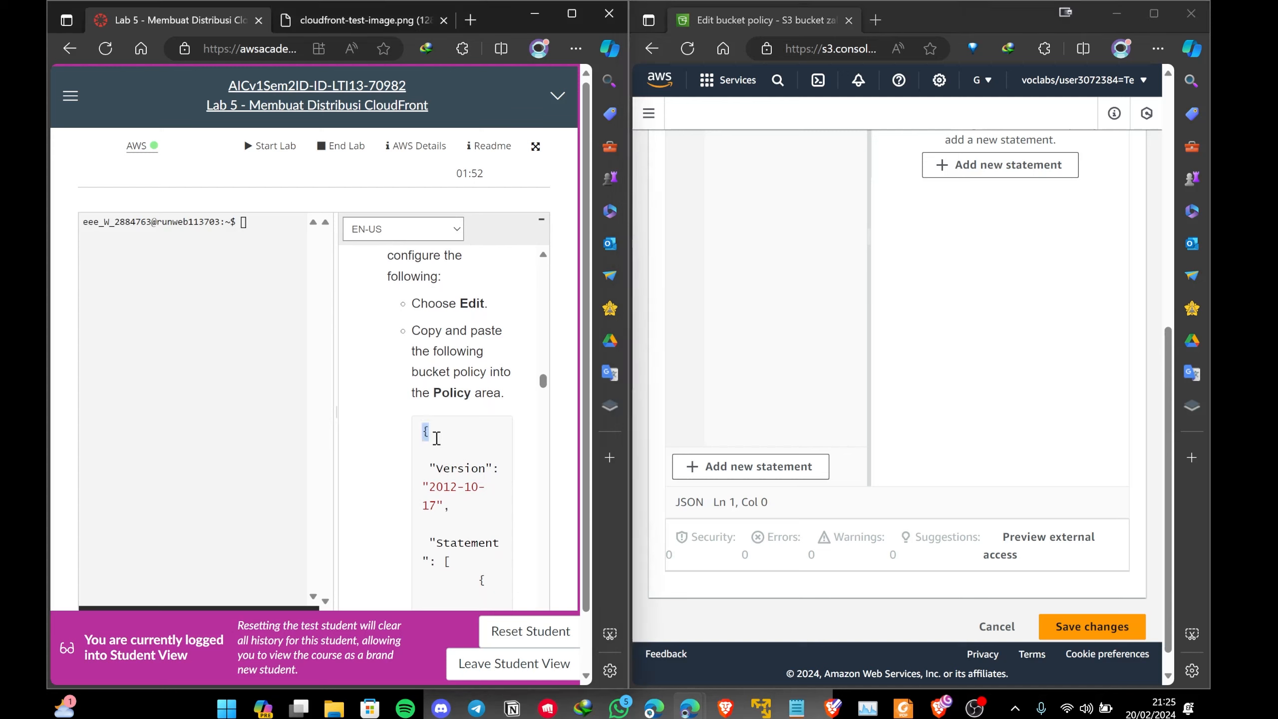
drag(423, 432, 491, 485)
scroll(453, 434, down, 2)
scroll(458, 423, down, 7)
scroll(498, 547, down, 4)
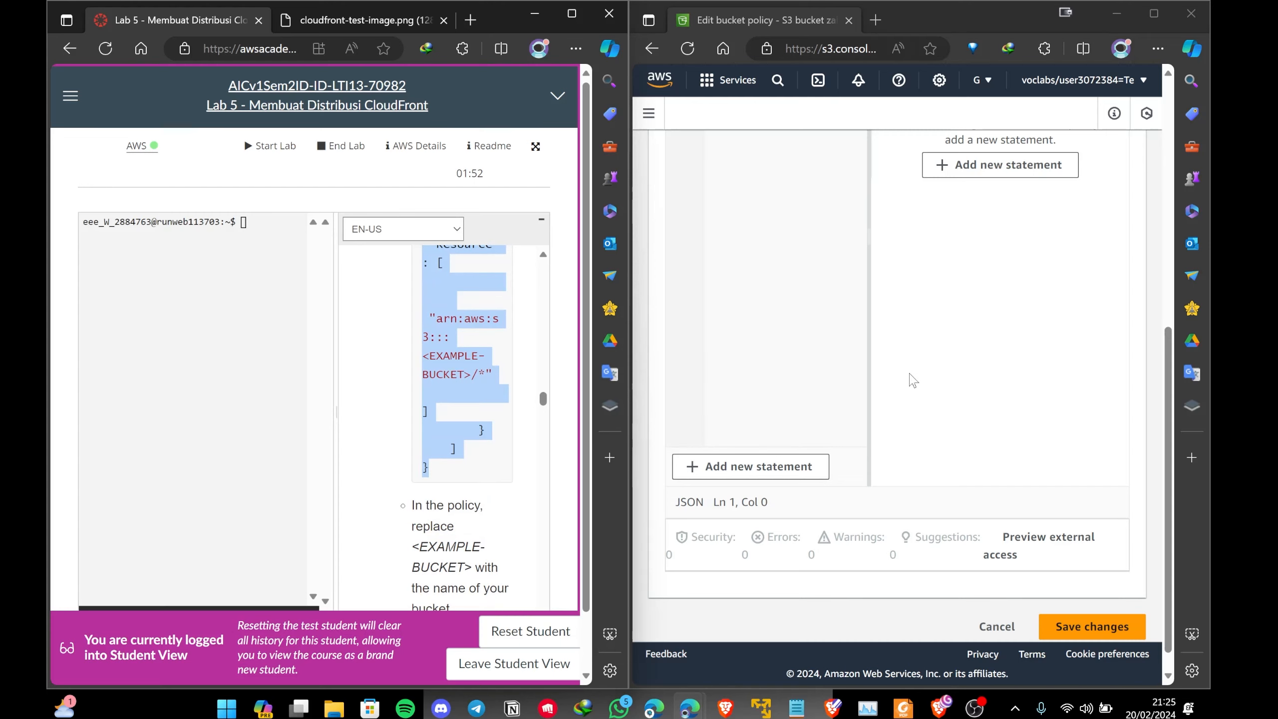
scroll(845, 373, up, 6)
click(763, 407)
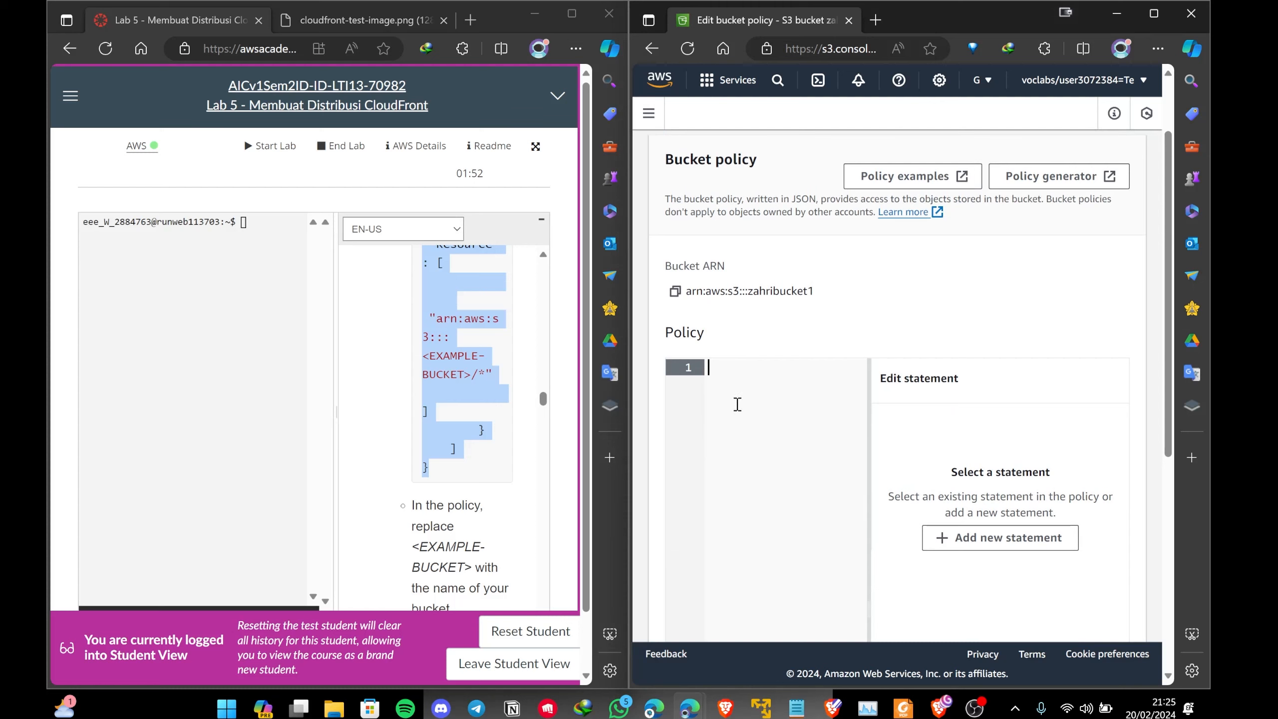
right_click(738, 405)
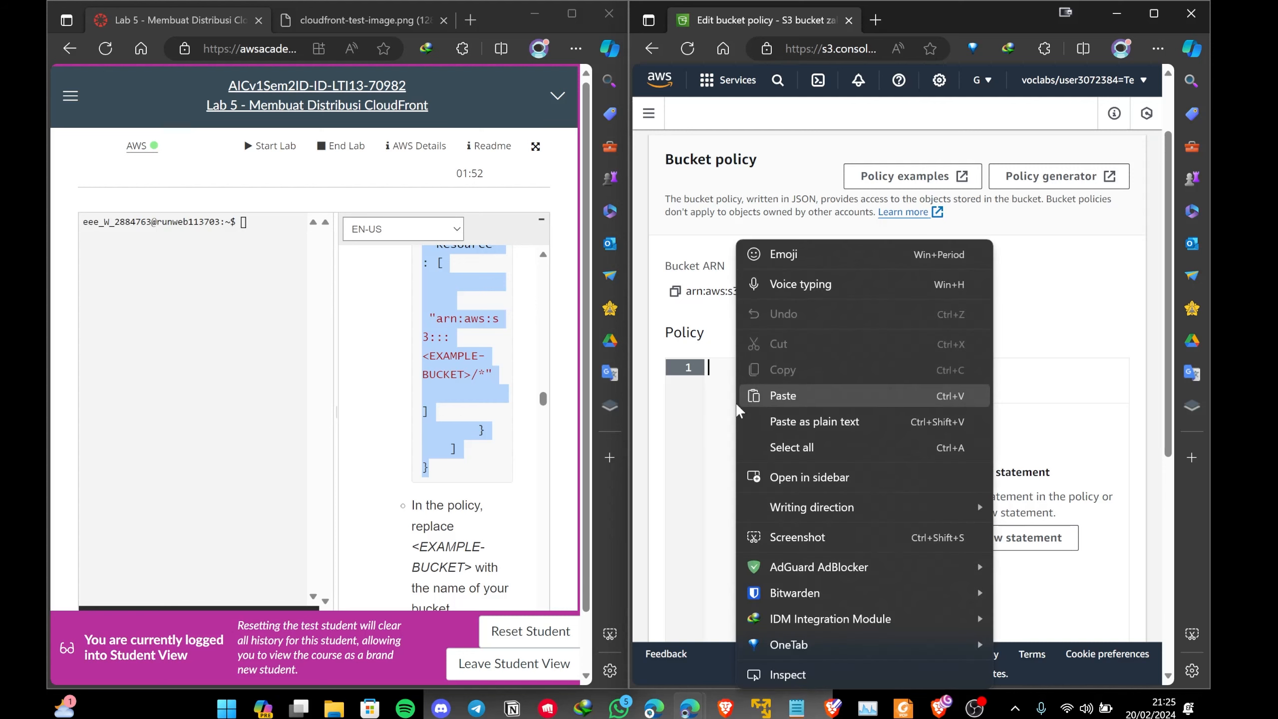
click(787, 396)
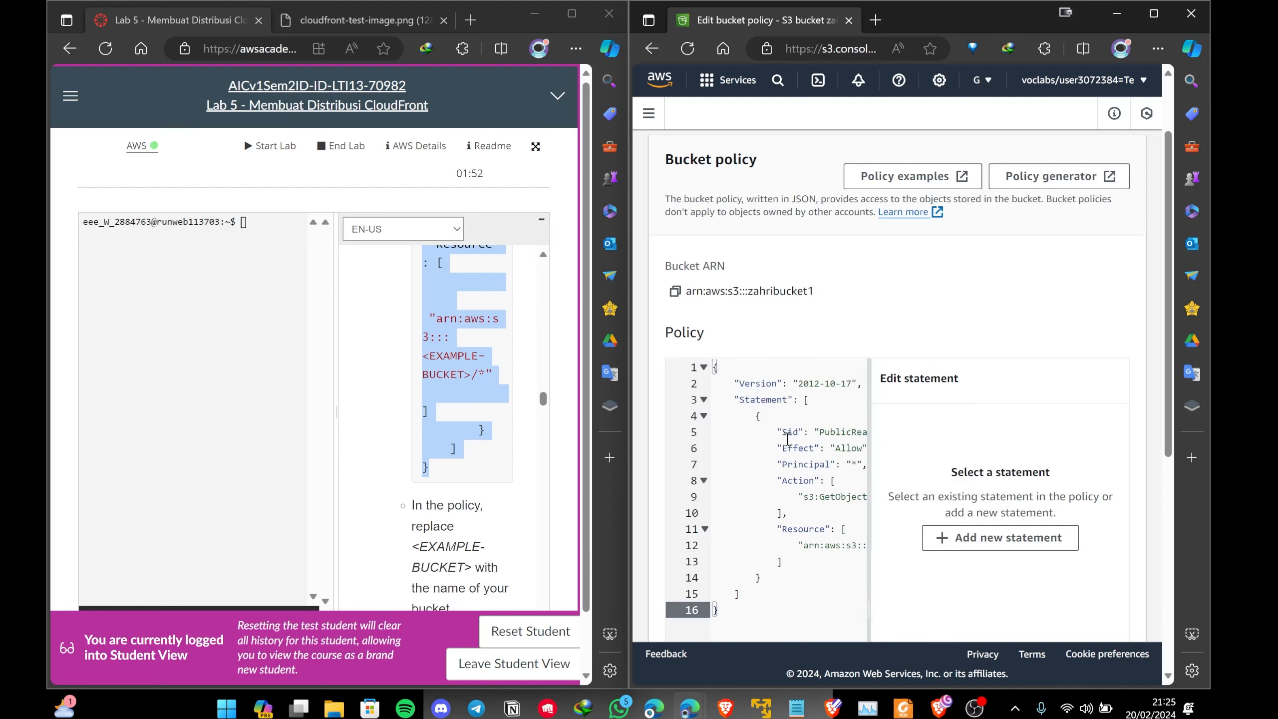
Replace the <EXAMPLE-BUCKET> placeholder in the policy's resource ARN with zahribucket1, as the lab instructions require
scroll(468, 452, down, 1)
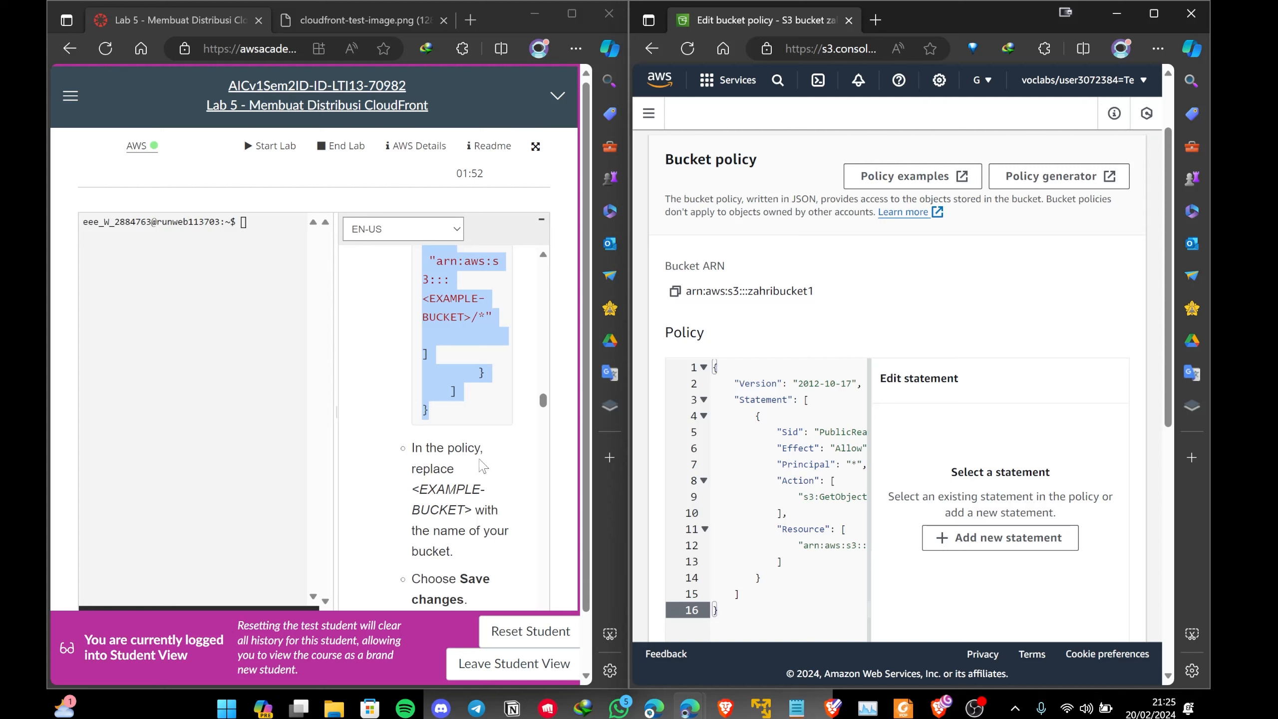
scroll(826, 512, down, 2)
scroll(826, 513, down, 2)
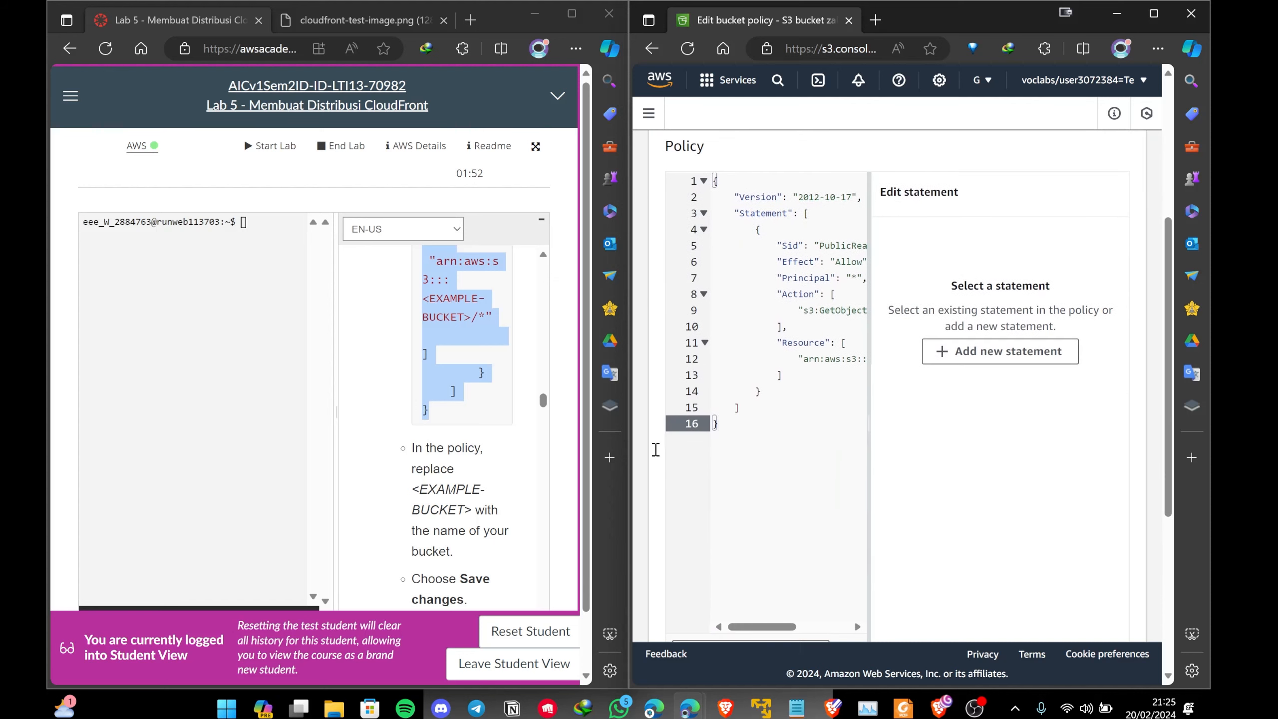
scroll(455, 304, up, 1)
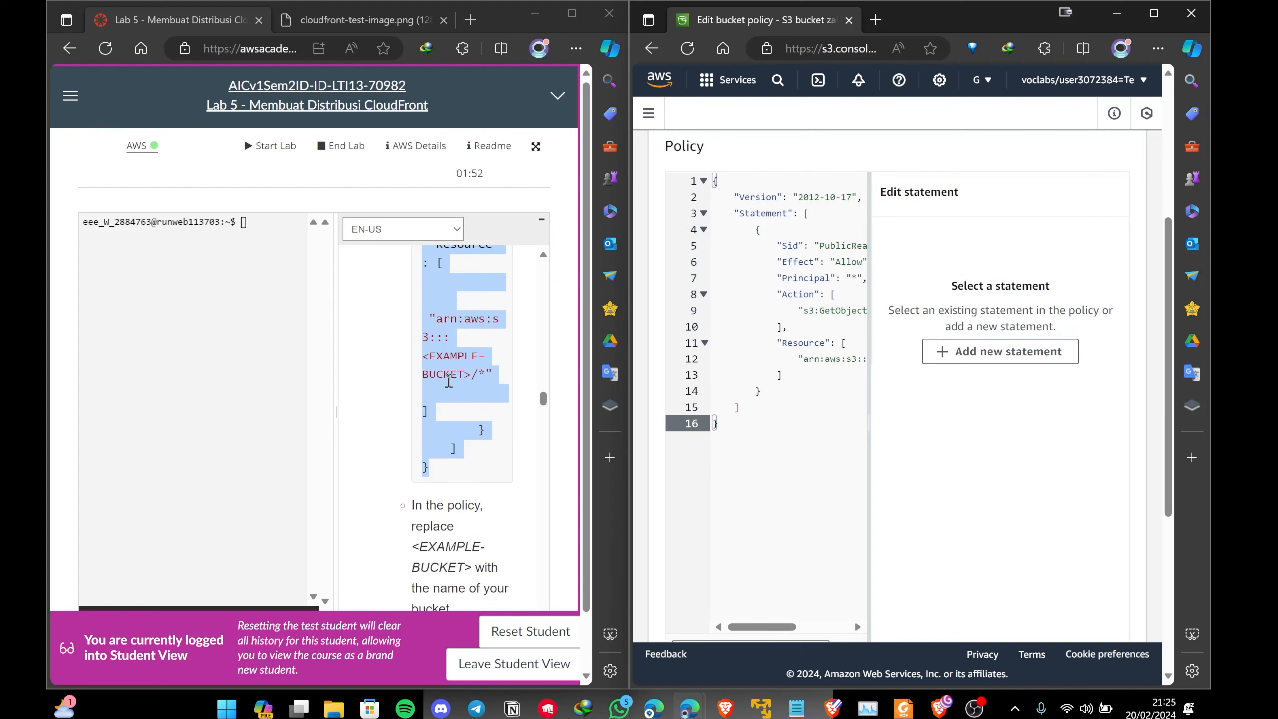
scroll(458, 483, down, 1)
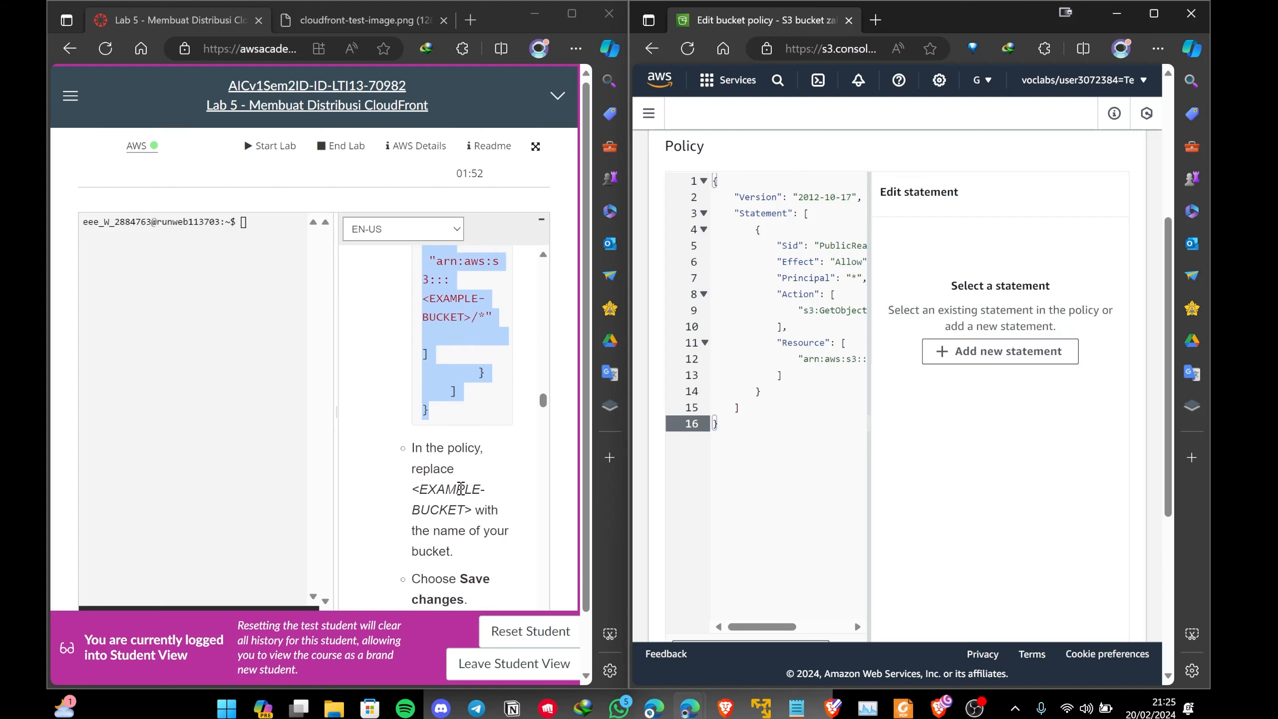
drag(787, 627, 834, 631)
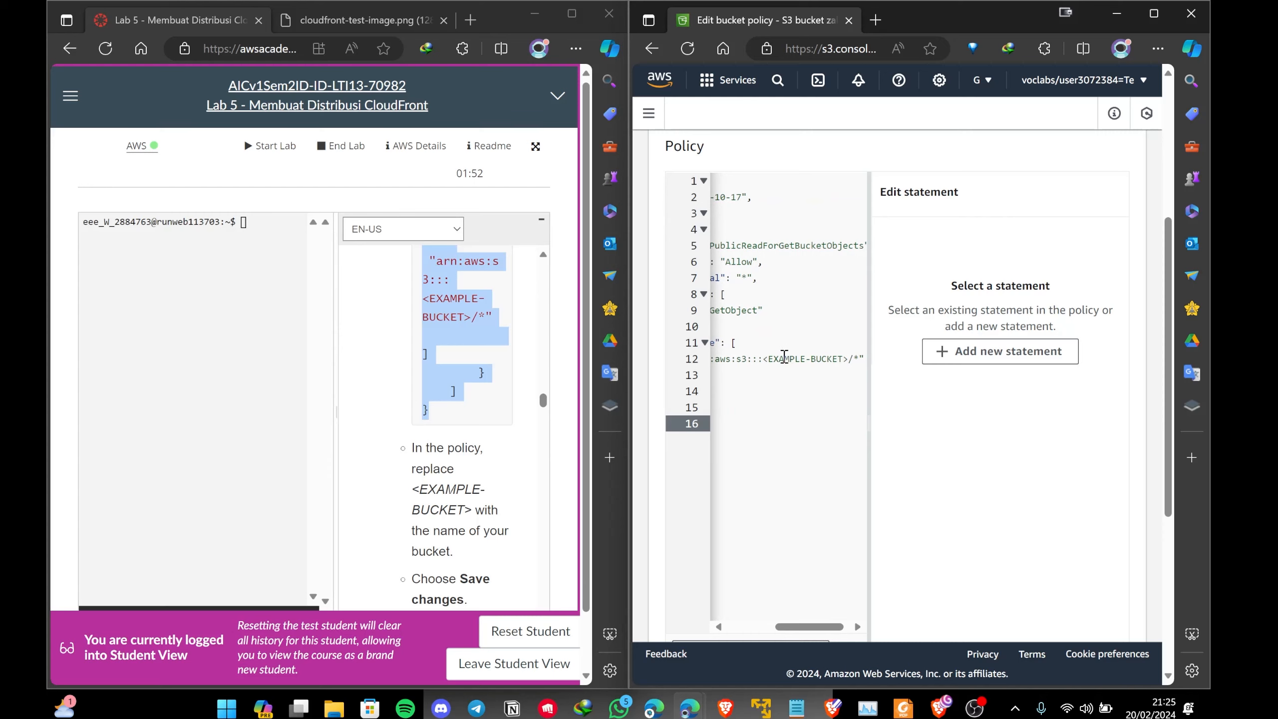
drag(764, 359, 849, 359)
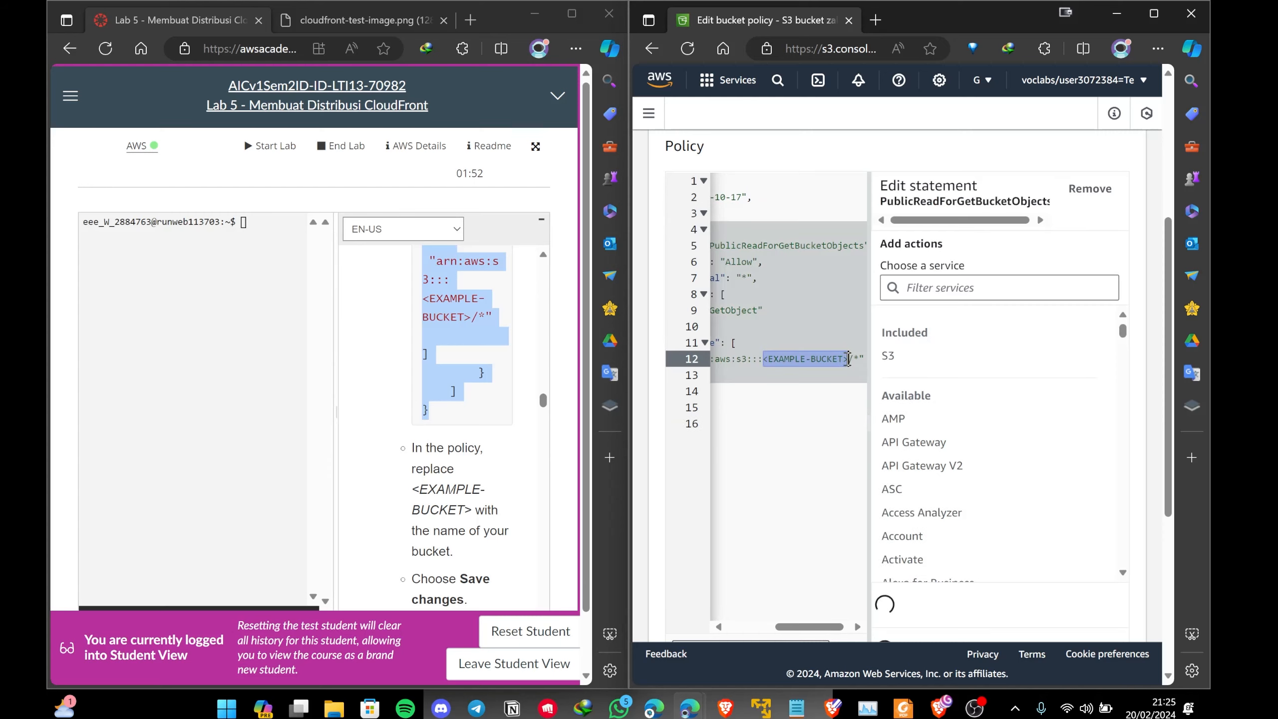
text(zahribucket1)
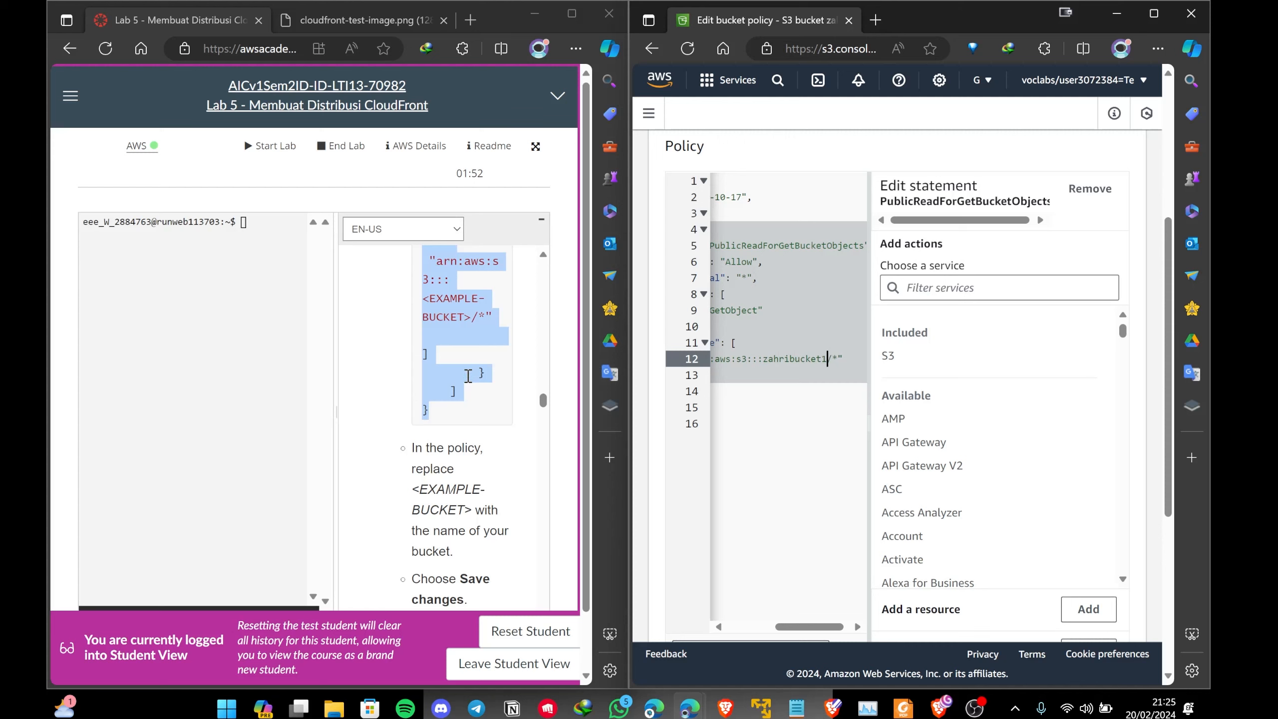
Save the edited bucket policy of zahribucket1
scroll(468, 375, down, 2)
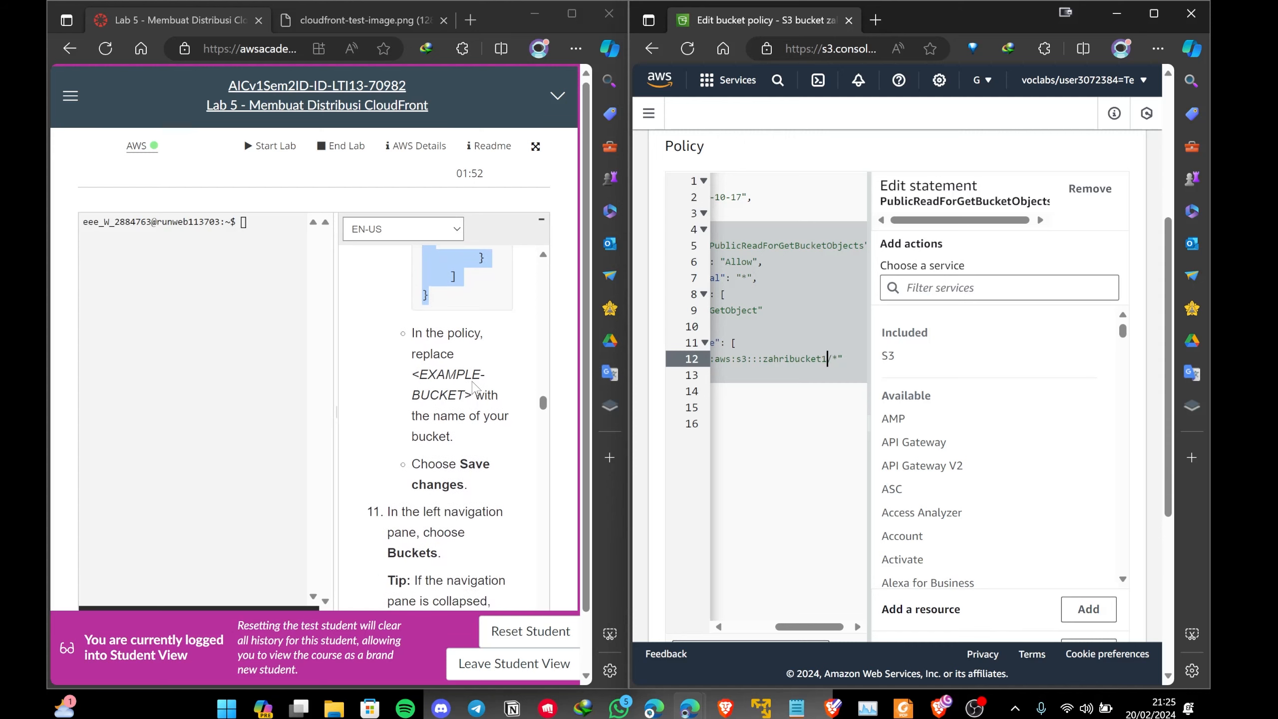
scroll(1015, 510, down, 10)
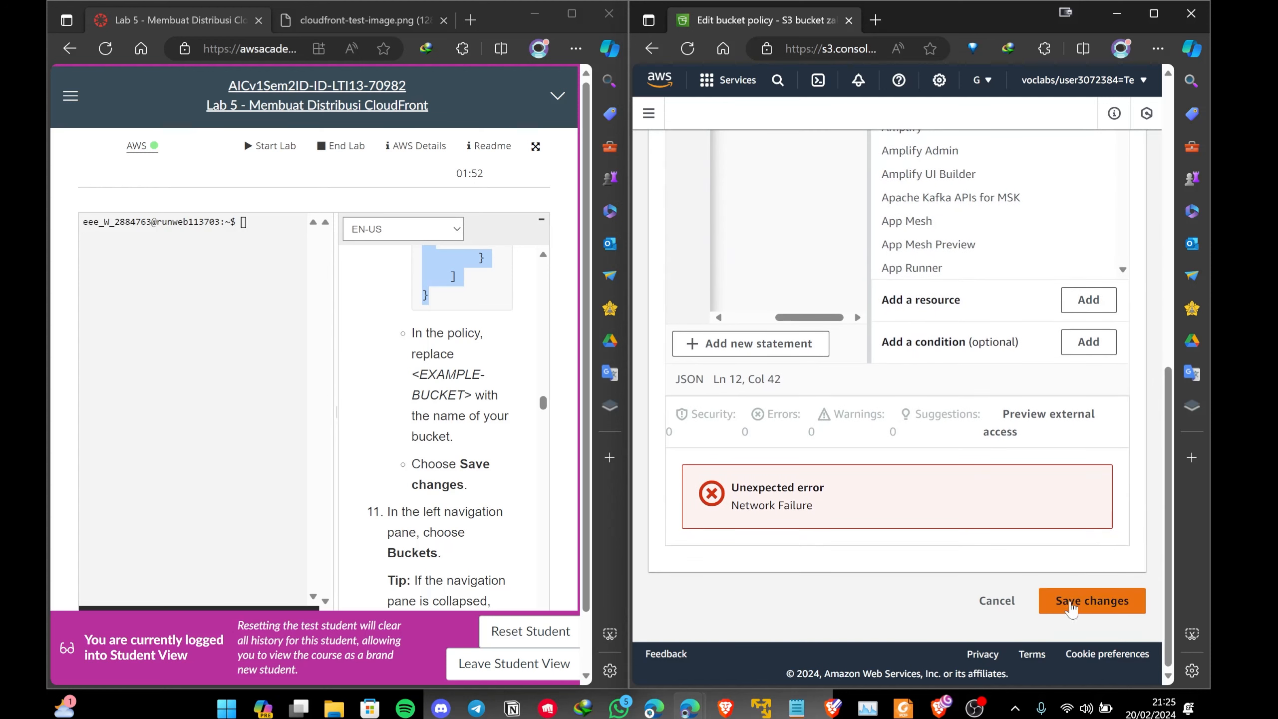
click(1073, 600)
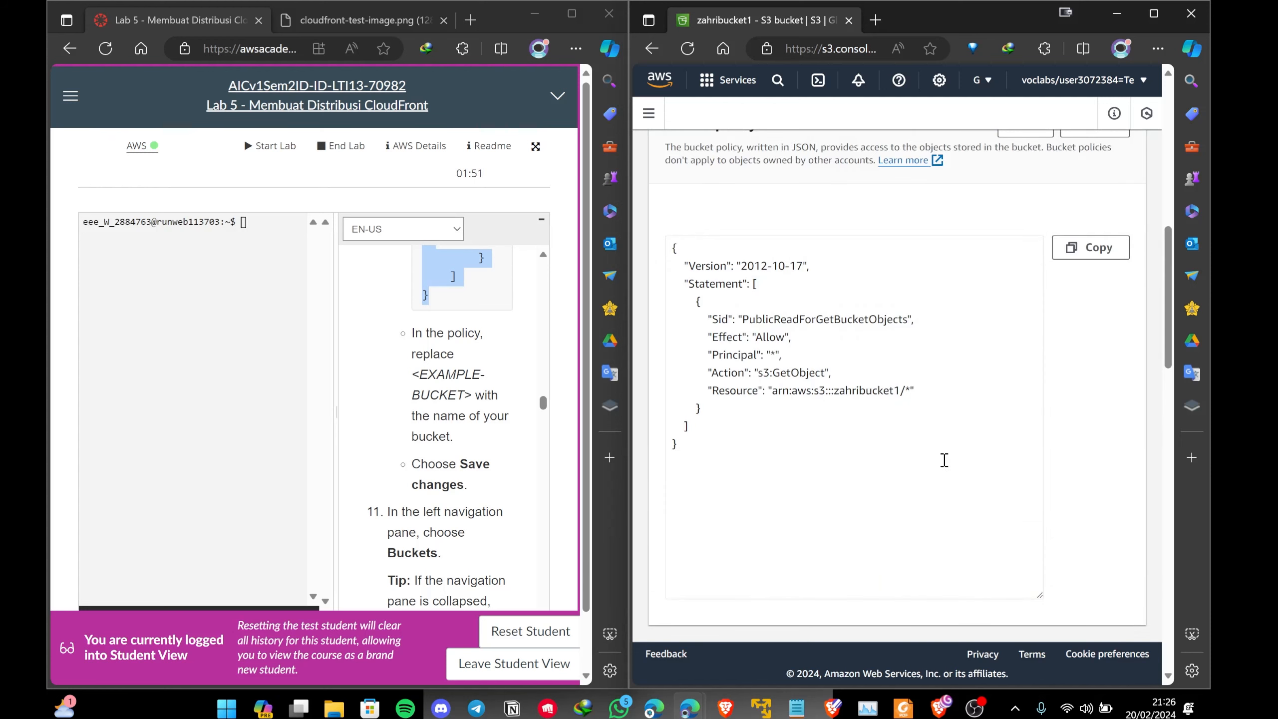
Look over the saved policy and permissions of zahribucket1 against the lab instructions and return to the list of S3 buckets
scroll(884, 382, up, 8)
scroll(884, 382, down, 3)
scroll(458, 450, down, 3)
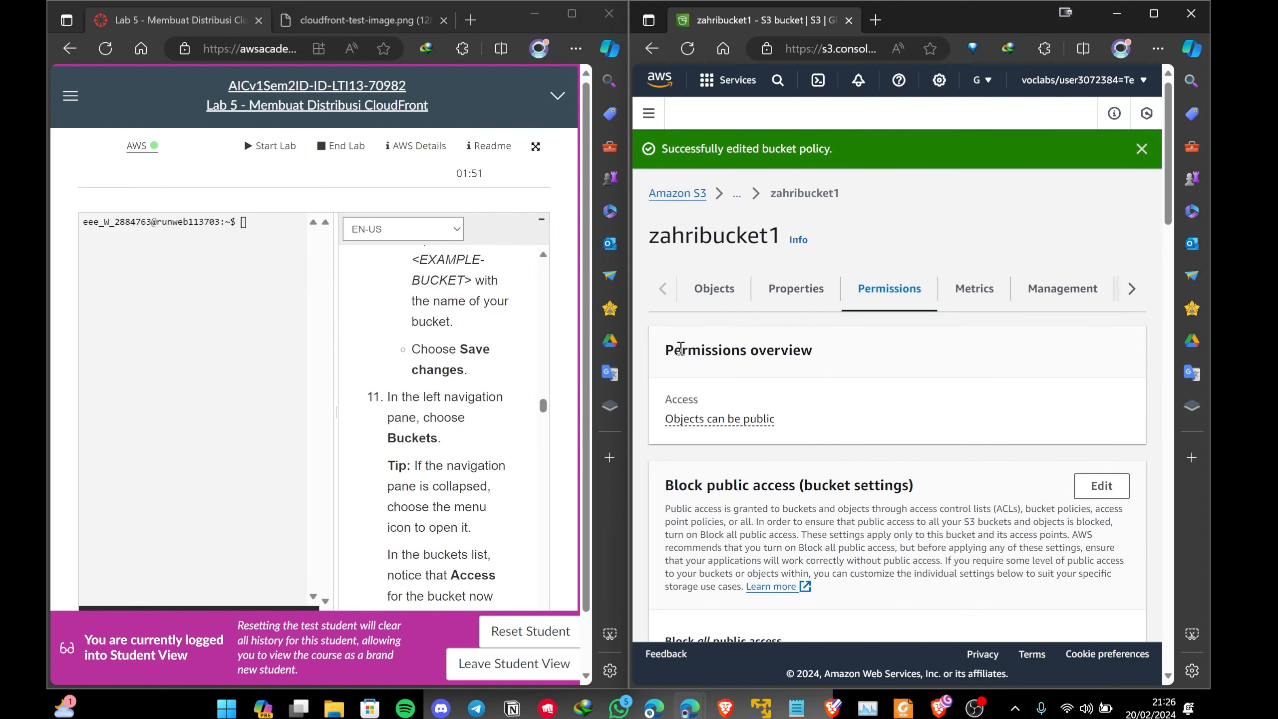
scroll(826, 420, down, 15)
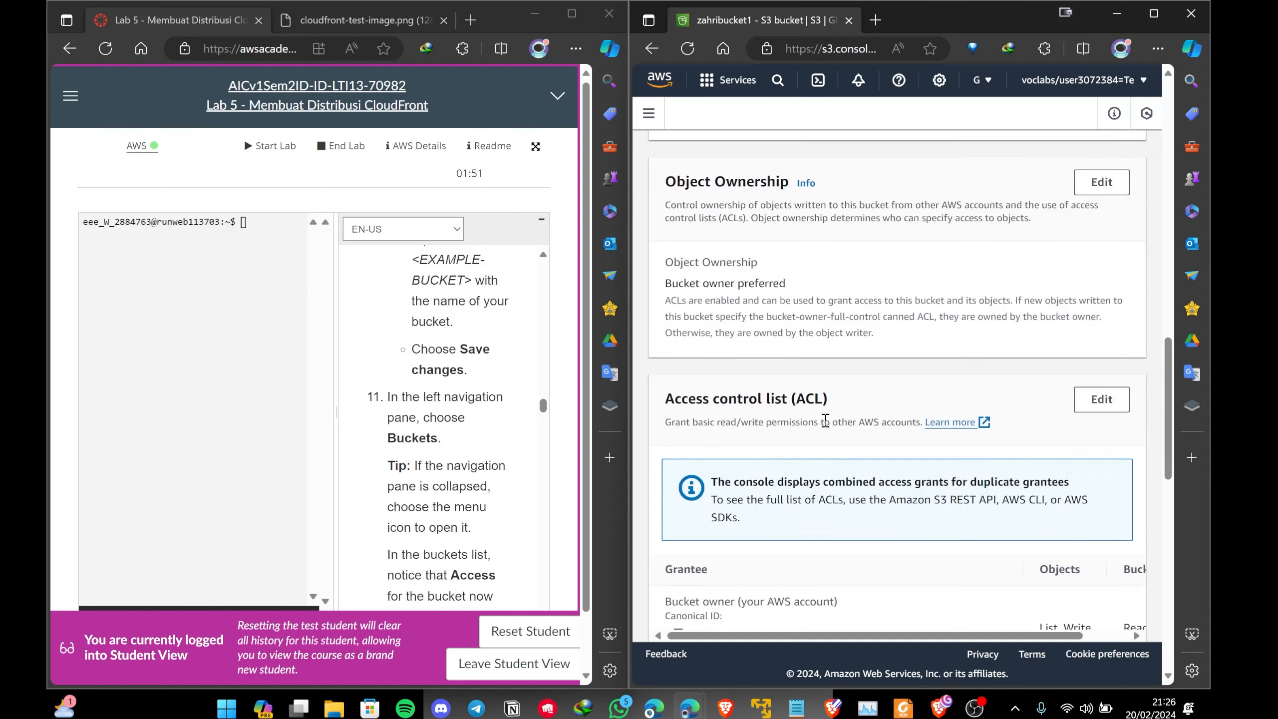
scroll(826, 420, down, 2)
scroll(817, 383, up, 15)
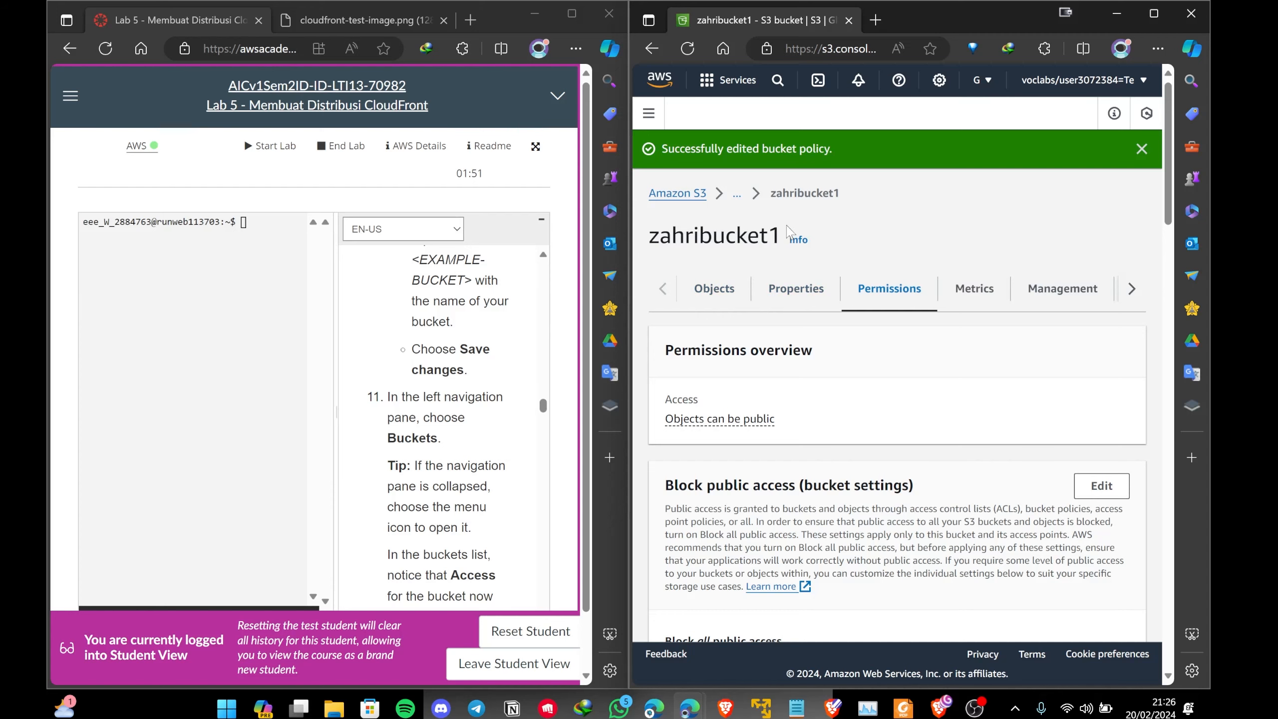
click(735, 202)
click(757, 215)
Check the Access entry of zahribucket1 against lab step 11 and sort the bucket list by AWS Region
scroll(515, 439, down, 1)
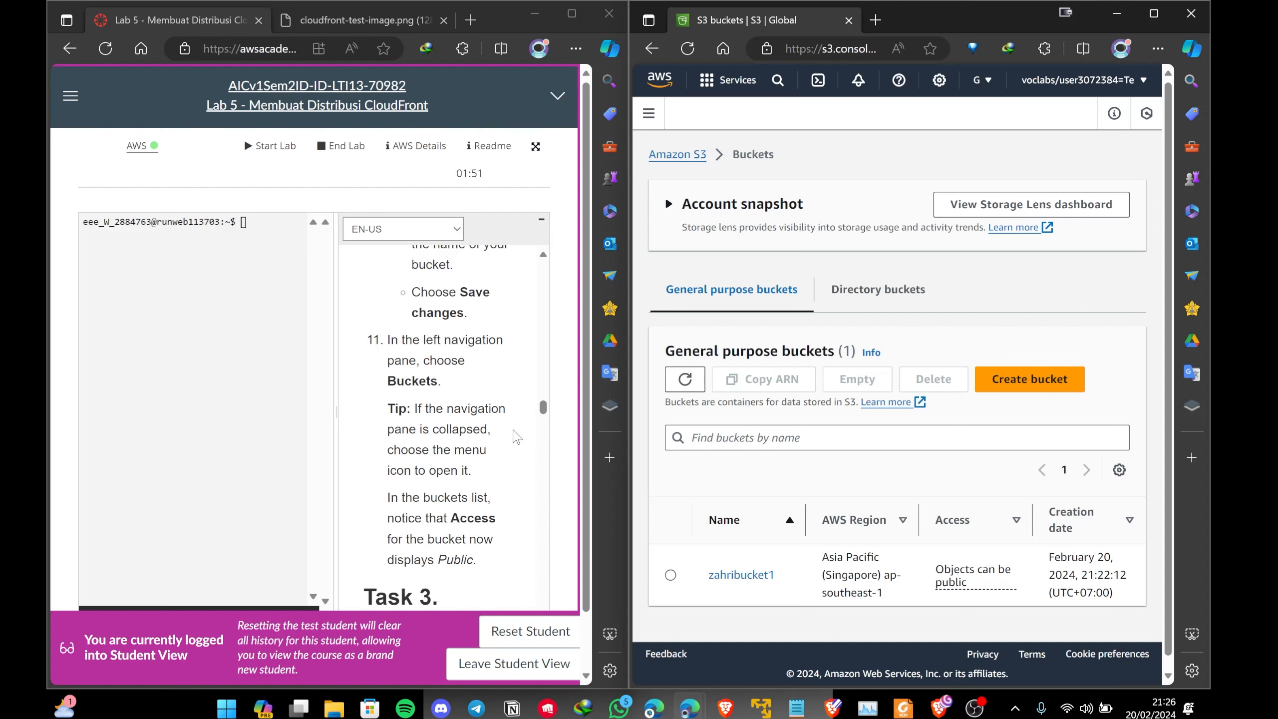
scroll(833, 490, down, 1)
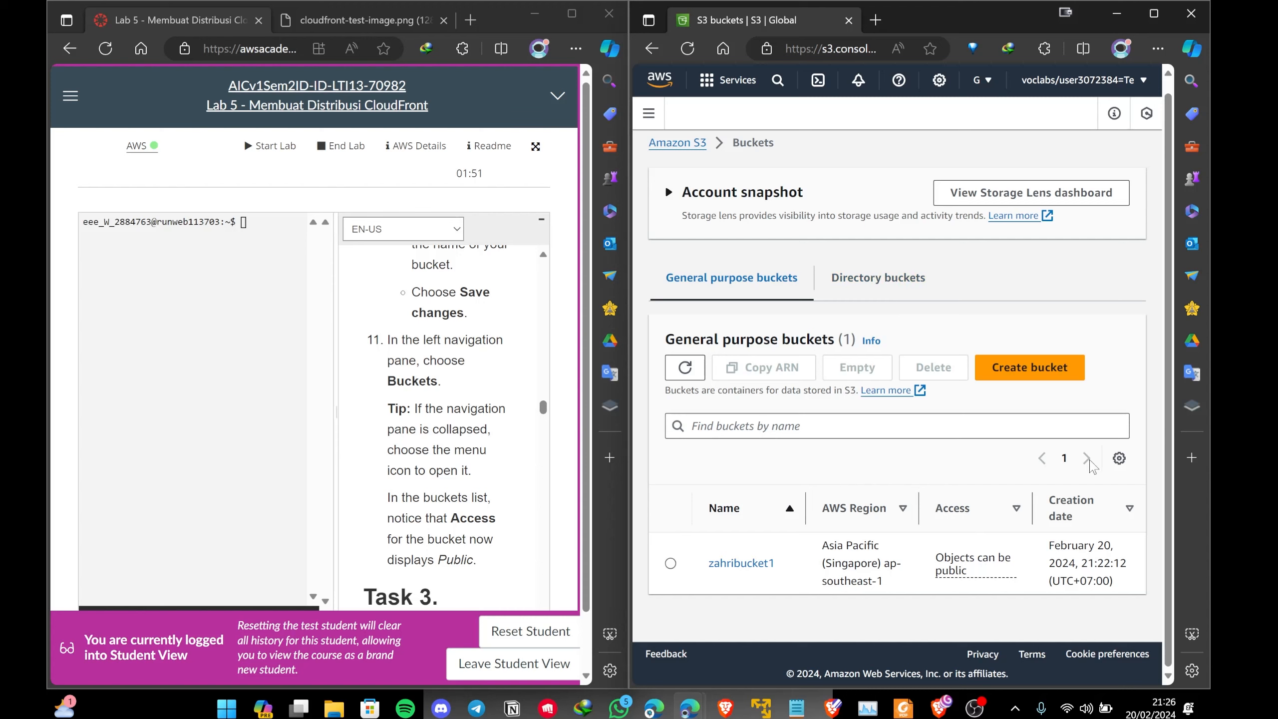
click(1128, 512)
click(903, 509)
Follow the lab instructions to Task 3 and open CloudFront from the Networking & Content Delivery services
scroll(499, 443, down, 3)
scroll(498, 445, down, 2)
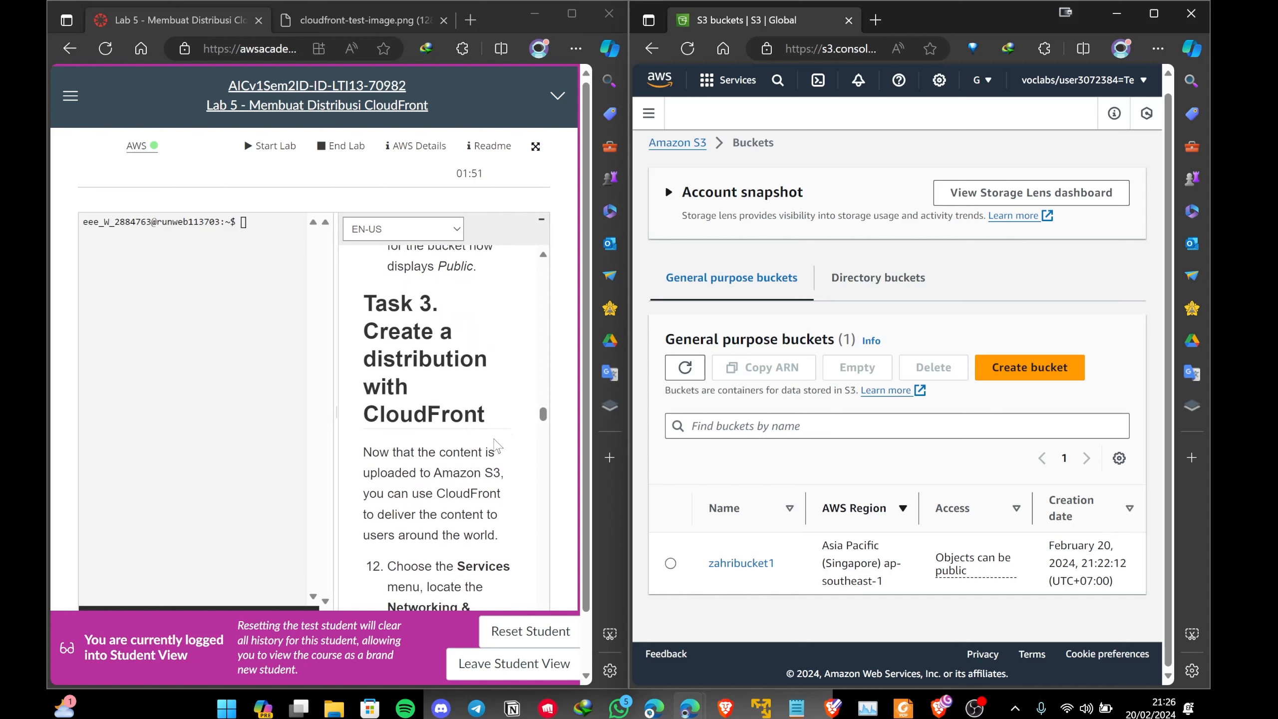
scroll(497, 445, down, 1)
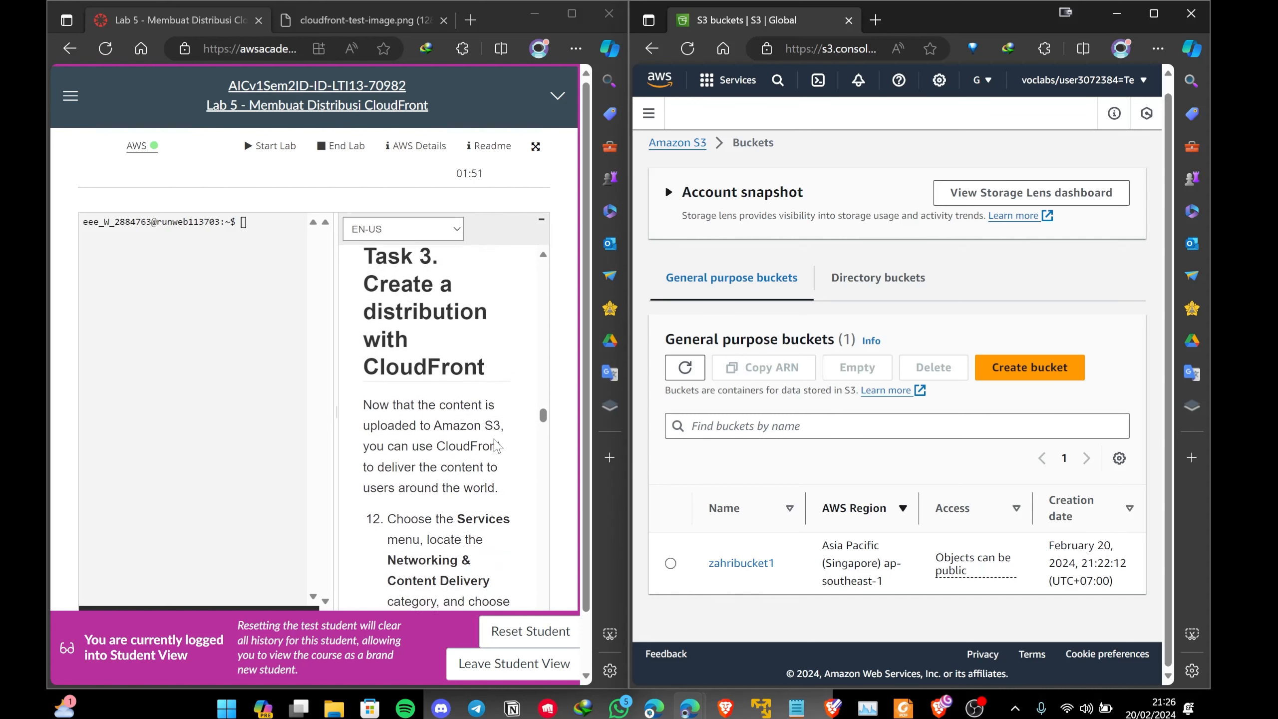
scroll(498, 445, down, 1)
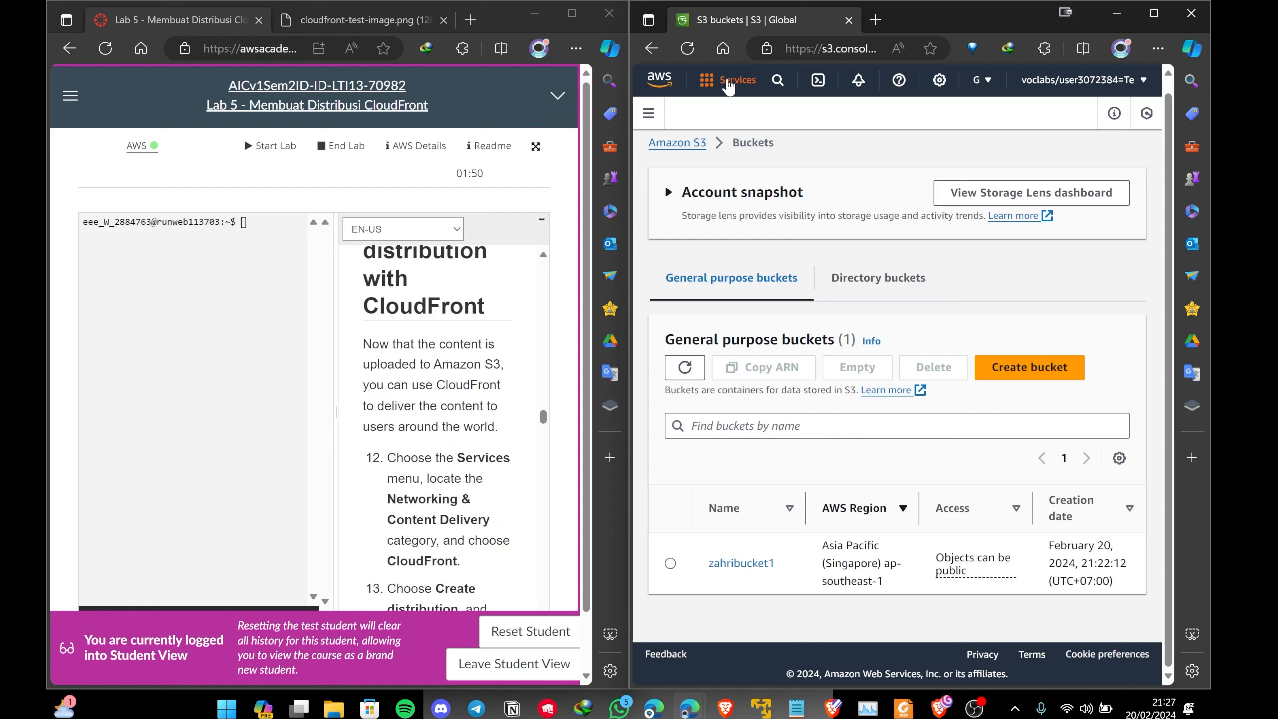
click(728, 83)
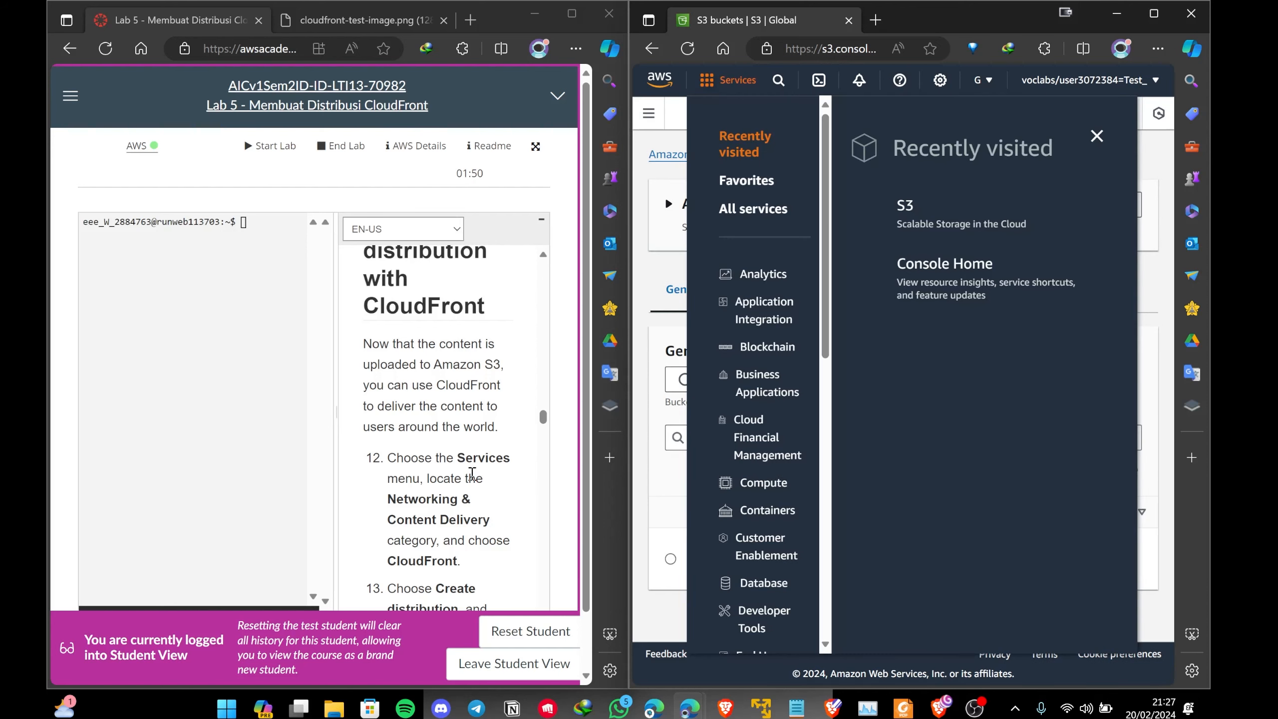
scroll(755, 454, down, 3)
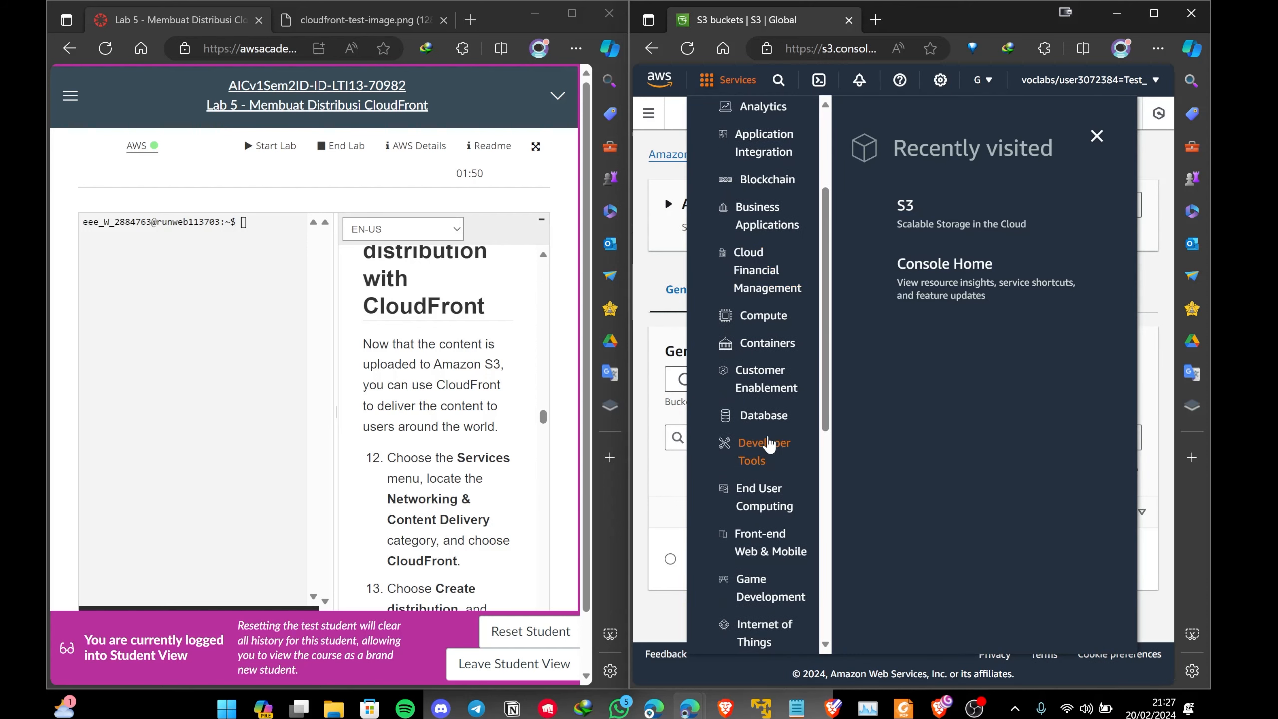
scroll(762, 445, down, 8)
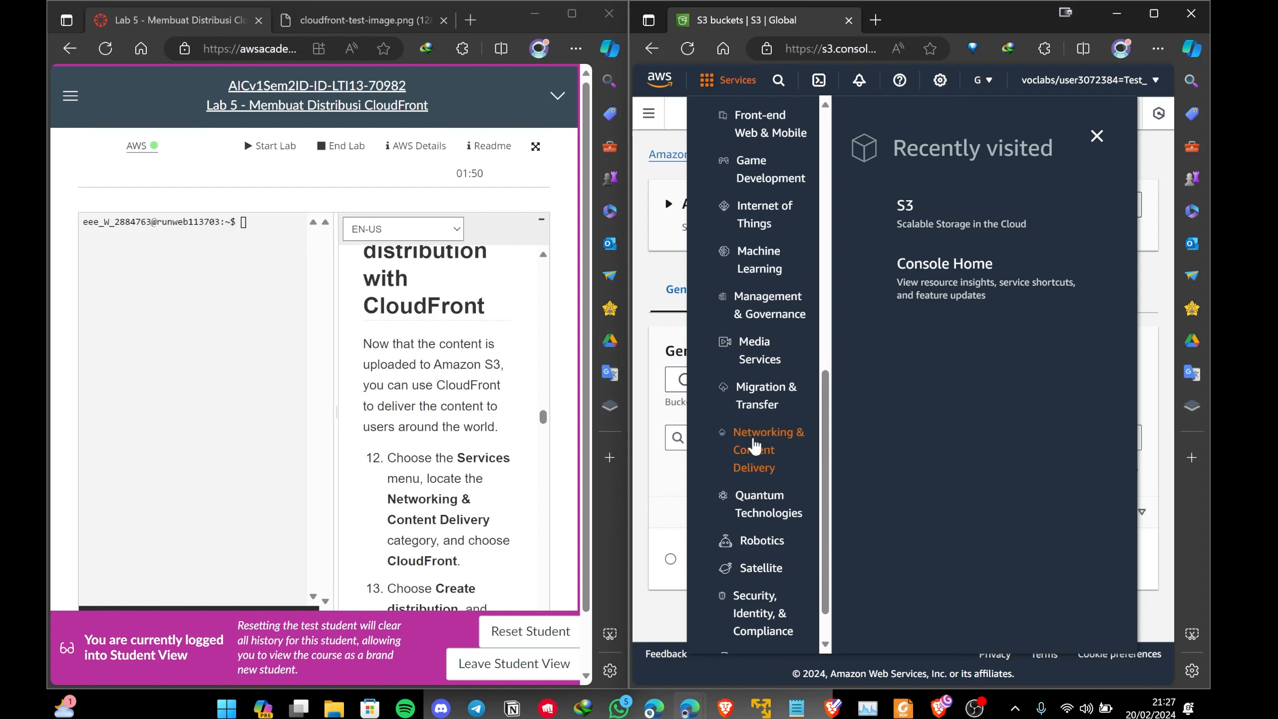
click(753, 446)
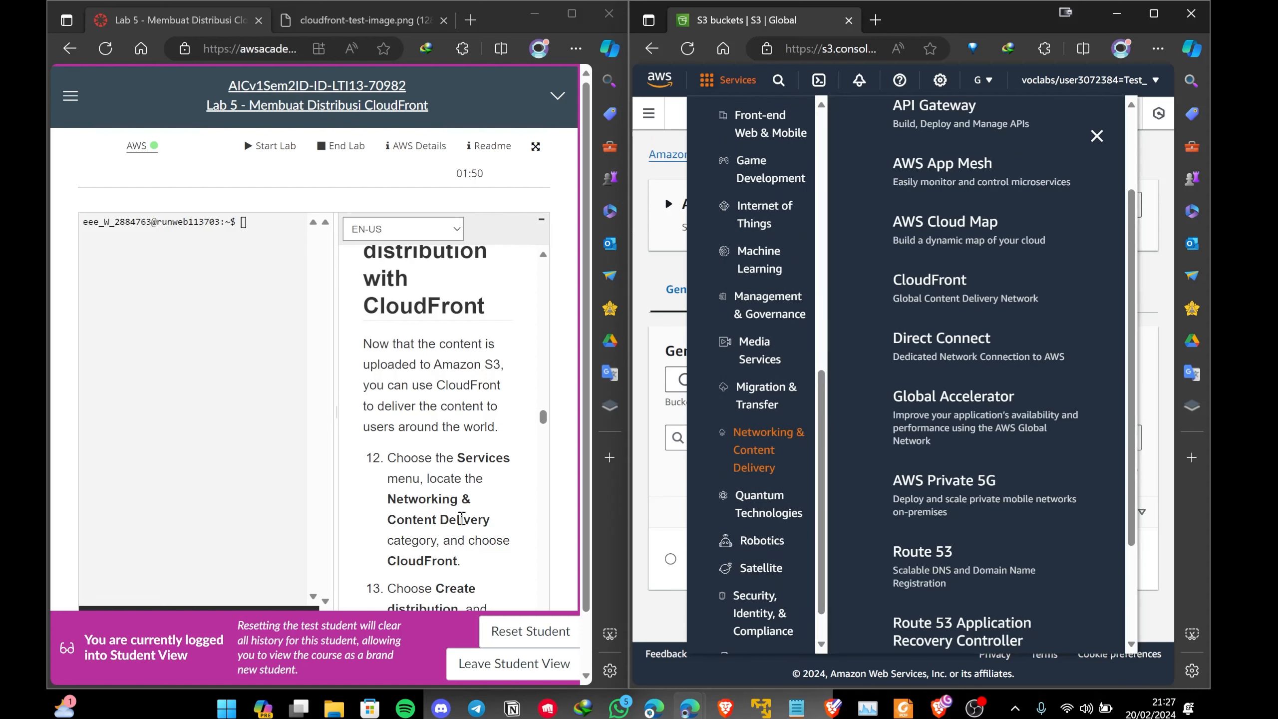
click(940, 280)
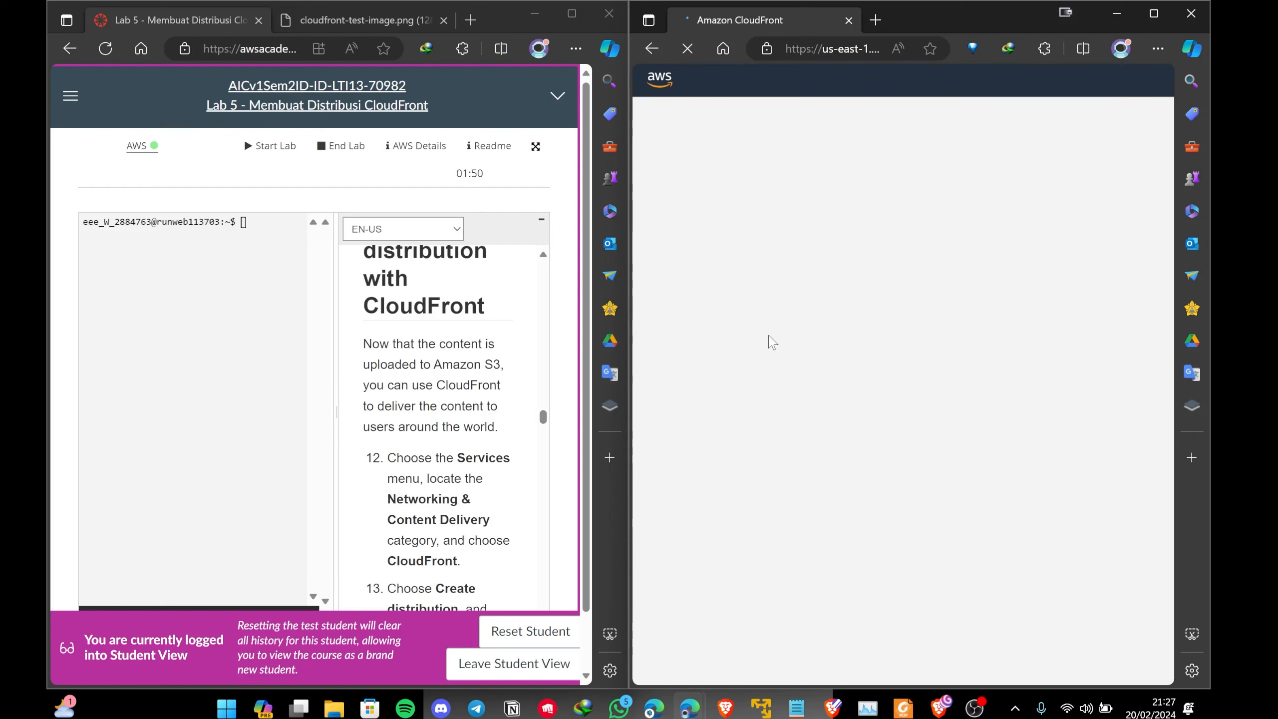
Start a new CloudFront distribution and choose the S3 bucket zahribucket1 as its origin domain
scroll(451, 401, down, 1)
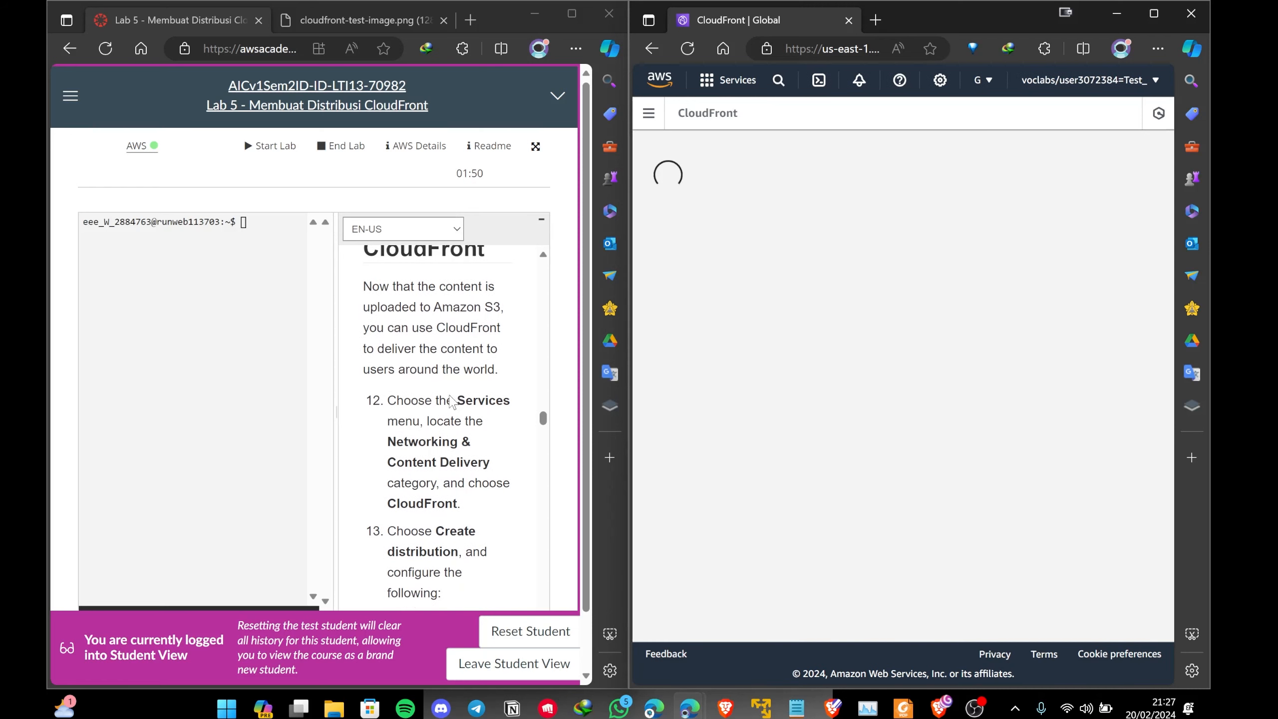
scroll(452, 402, down, 4)
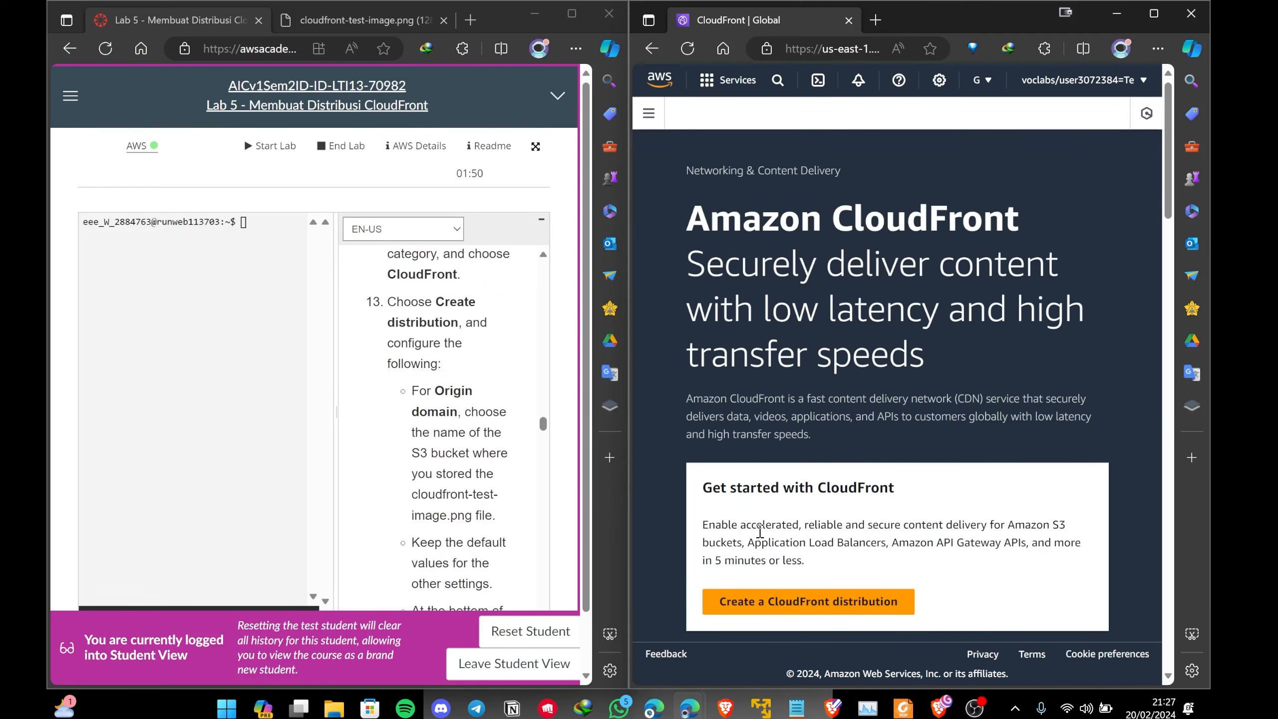
click(794, 613)
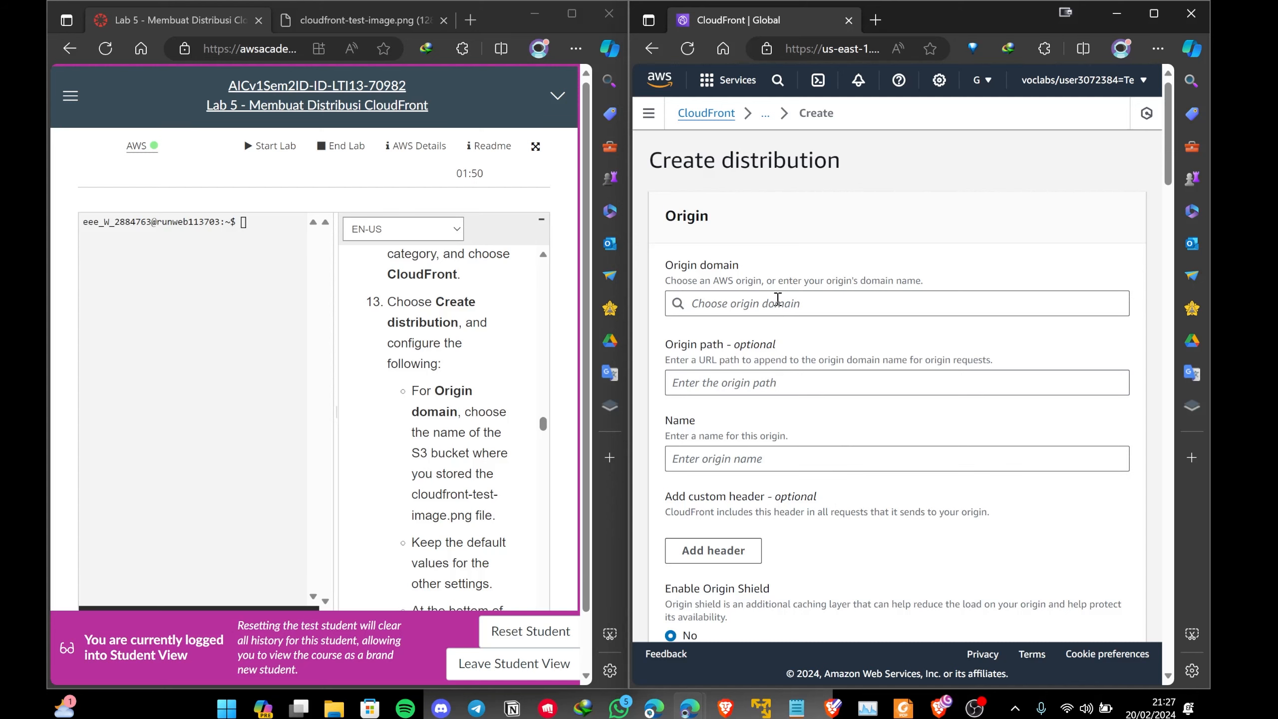
click(777, 300)
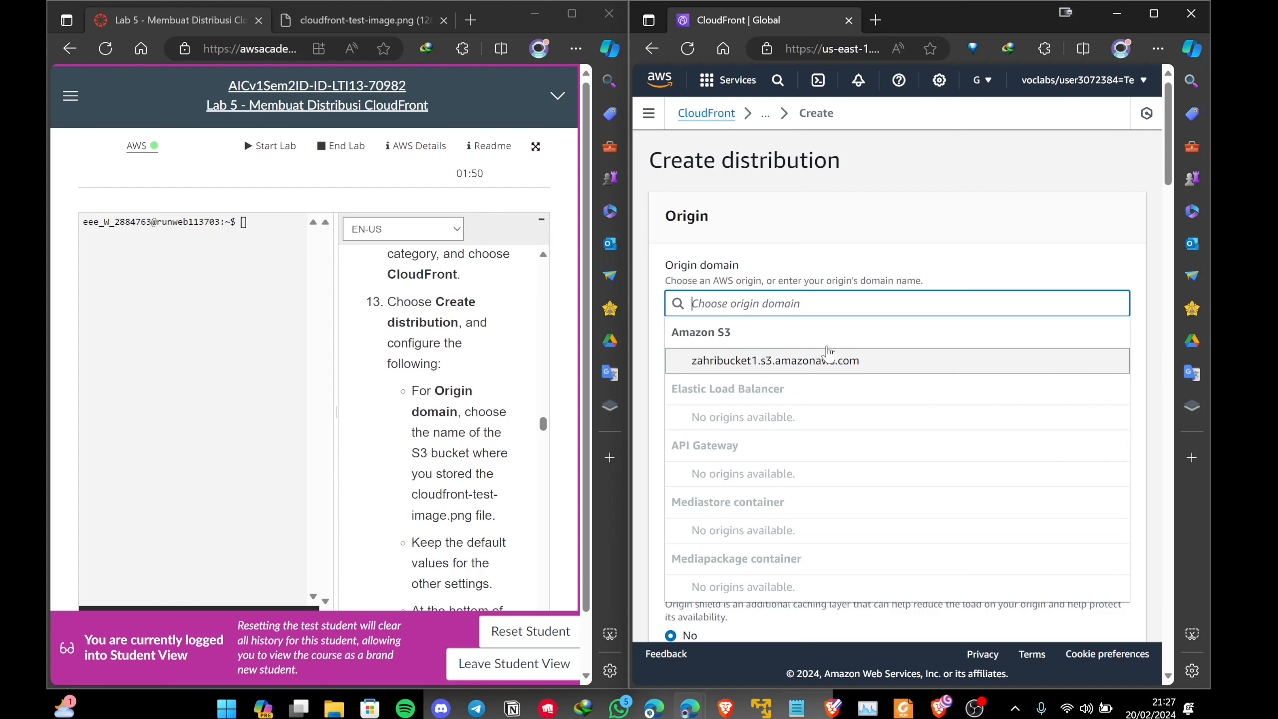
click(717, 363)
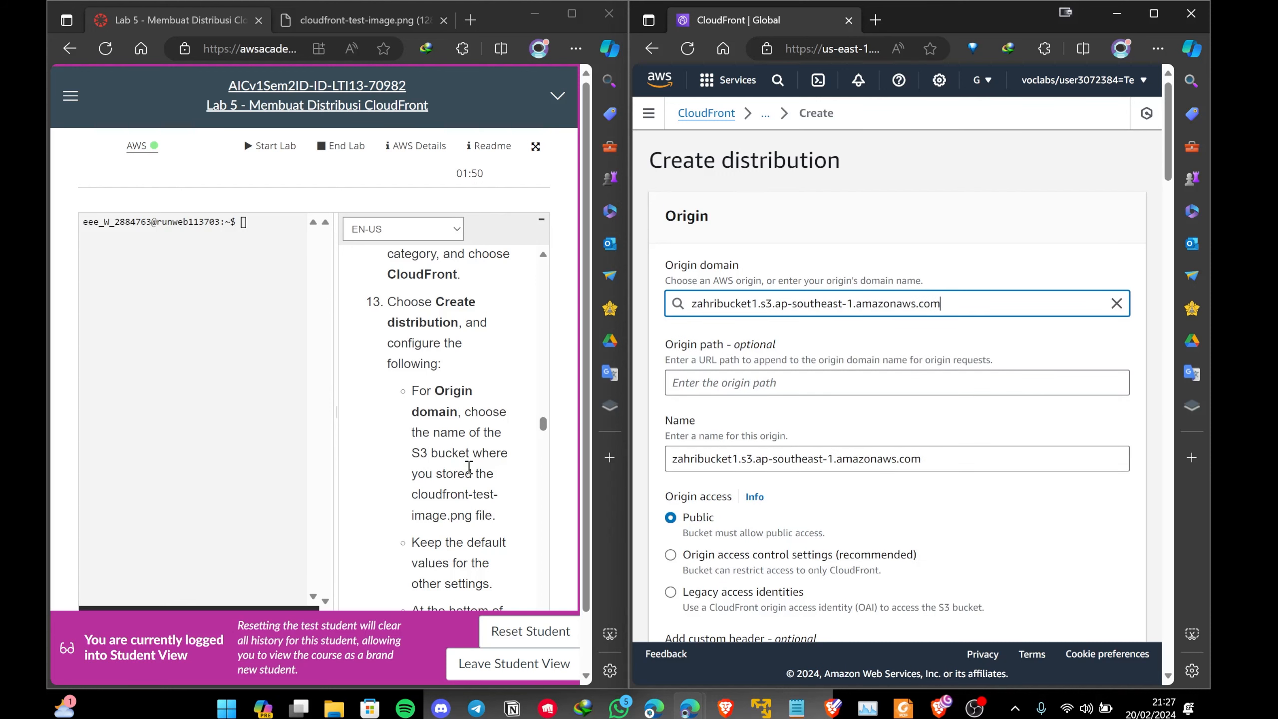
Try to create the distribution with all other settings at their defaults and recheck the lab instructions for step 13
scroll(508, 390, down, 1)
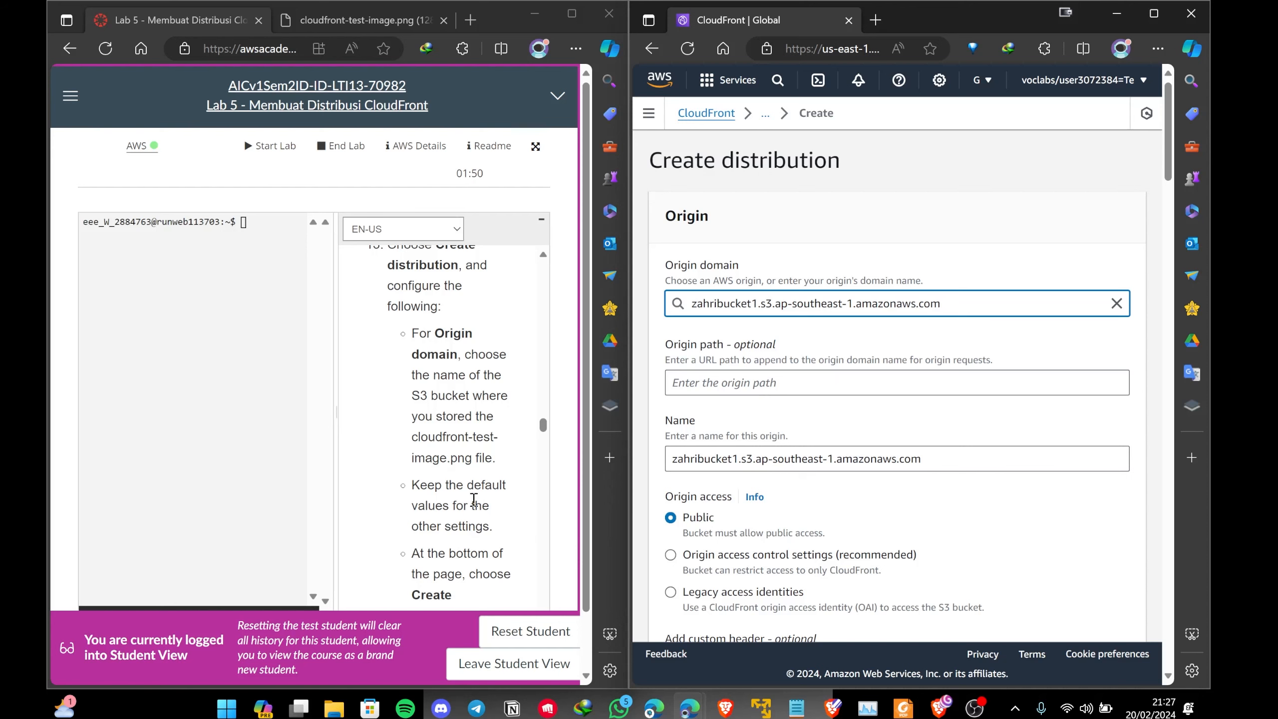
scroll(474, 500, down, 1)
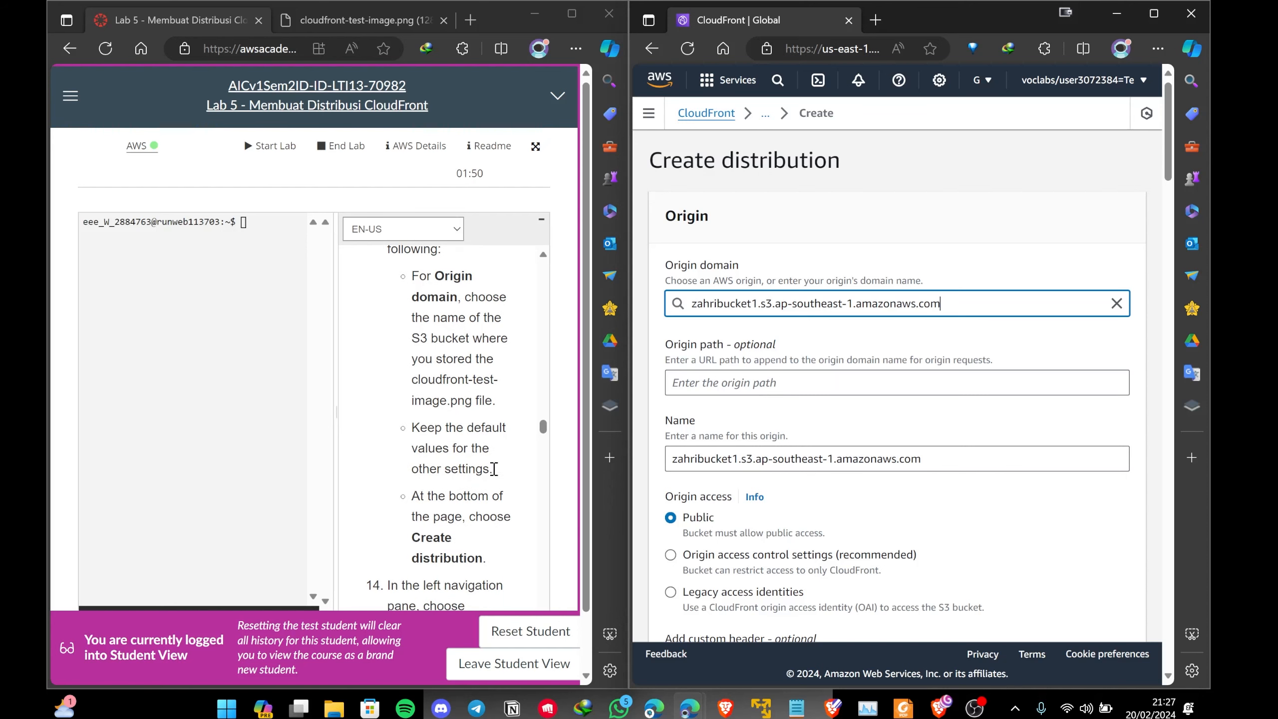
scroll(495, 469, down, 1)
scroll(904, 434, down, 15)
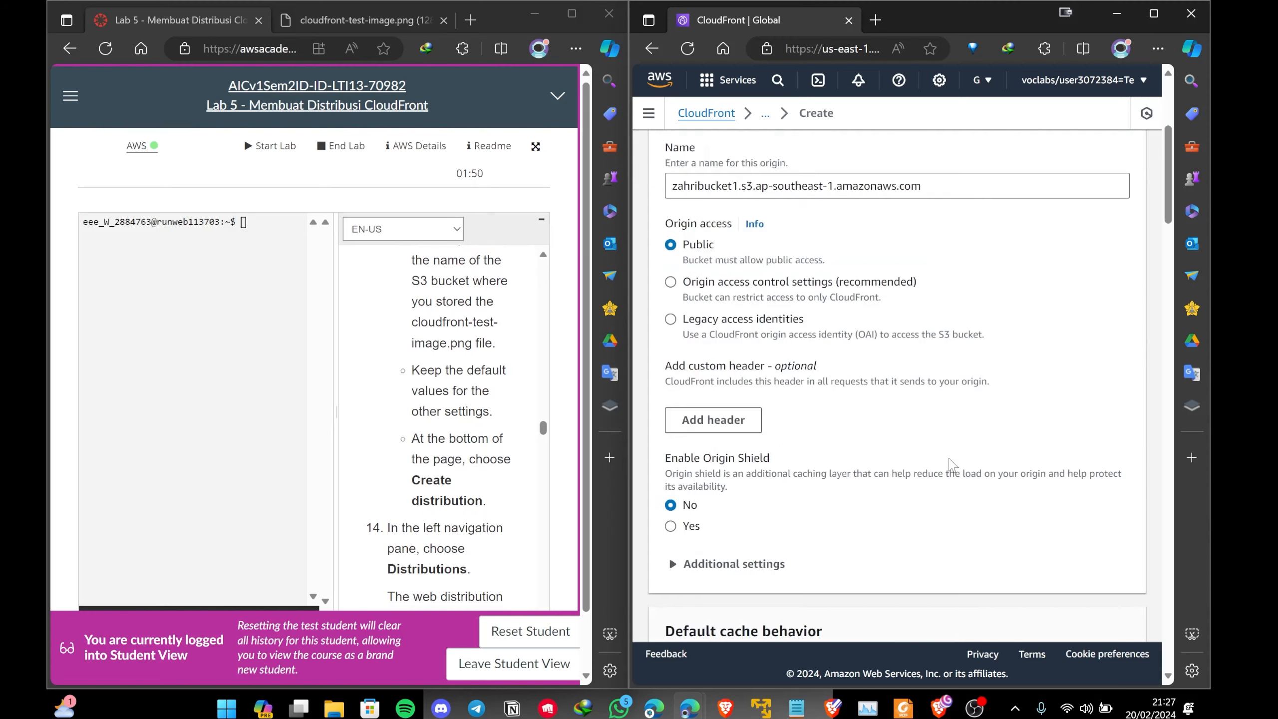
scroll(953, 464, down, 15)
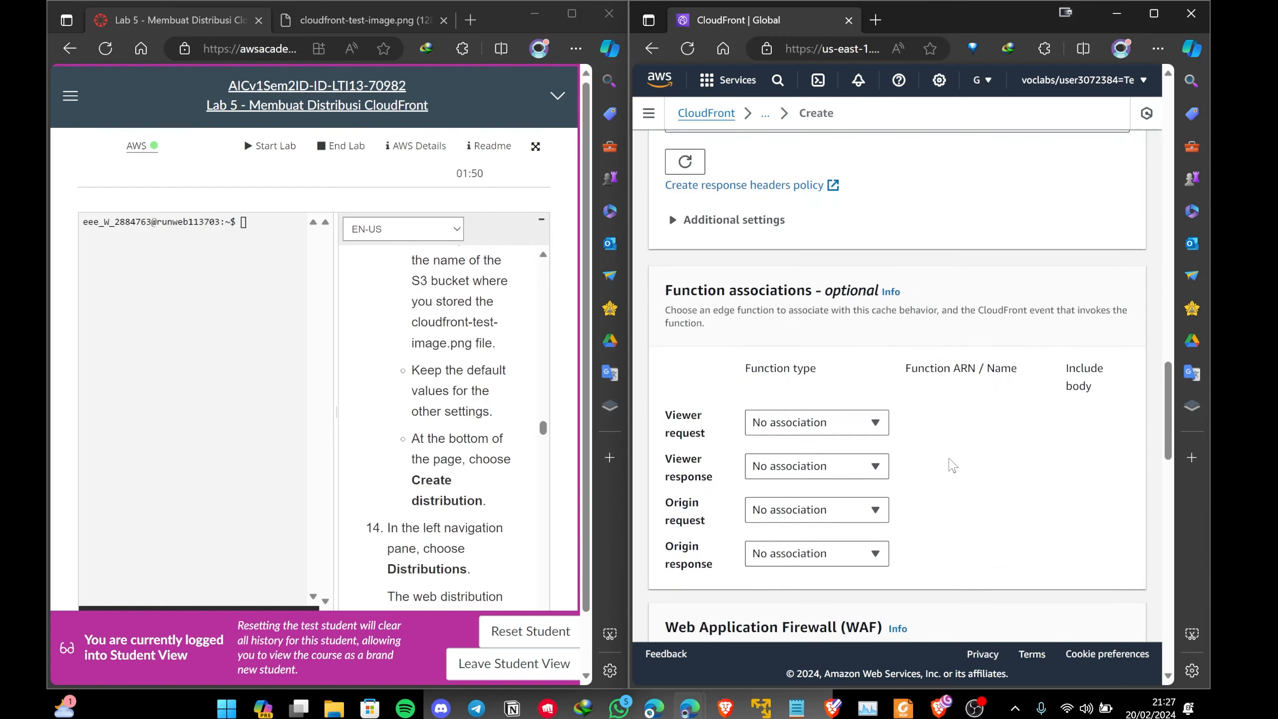
scroll(953, 459, down, 5)
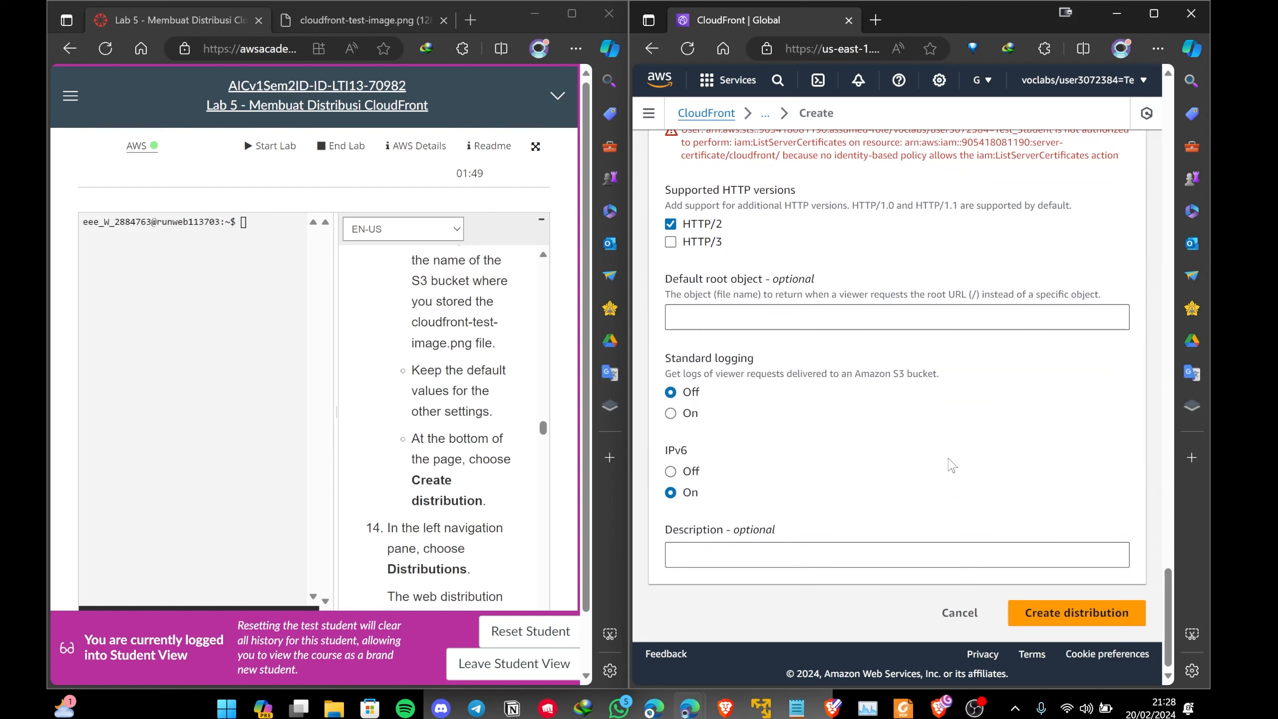
click(1083, 616)
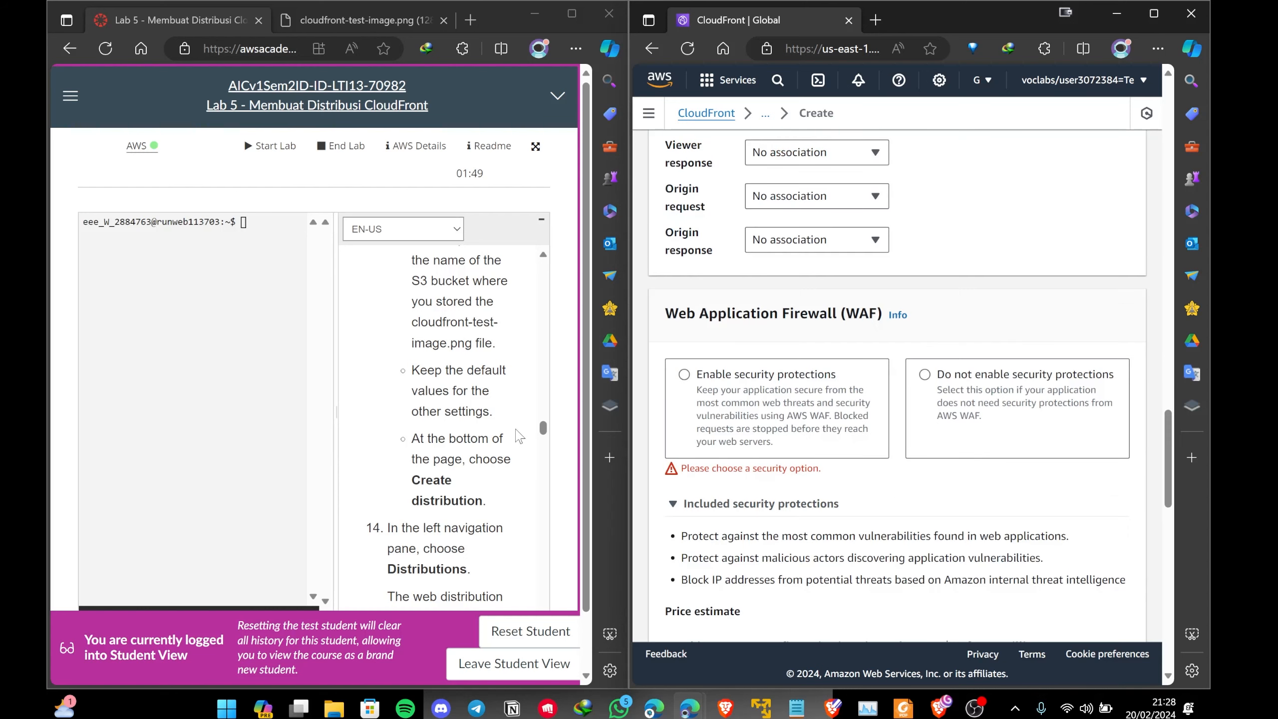
scroll(518, 436, up, 2)
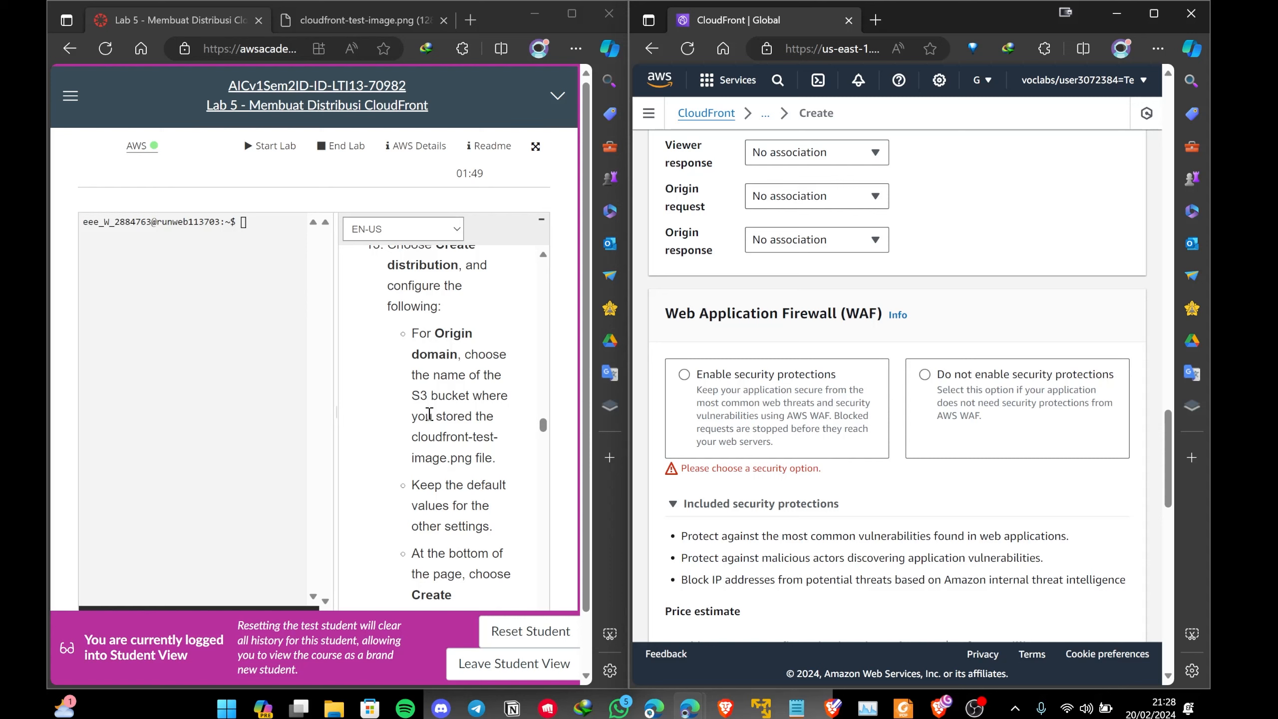
Choose not to enable WAF security protections and create the distribution with the remaining settings at their defaults
scroll(429, 414, down, 1)
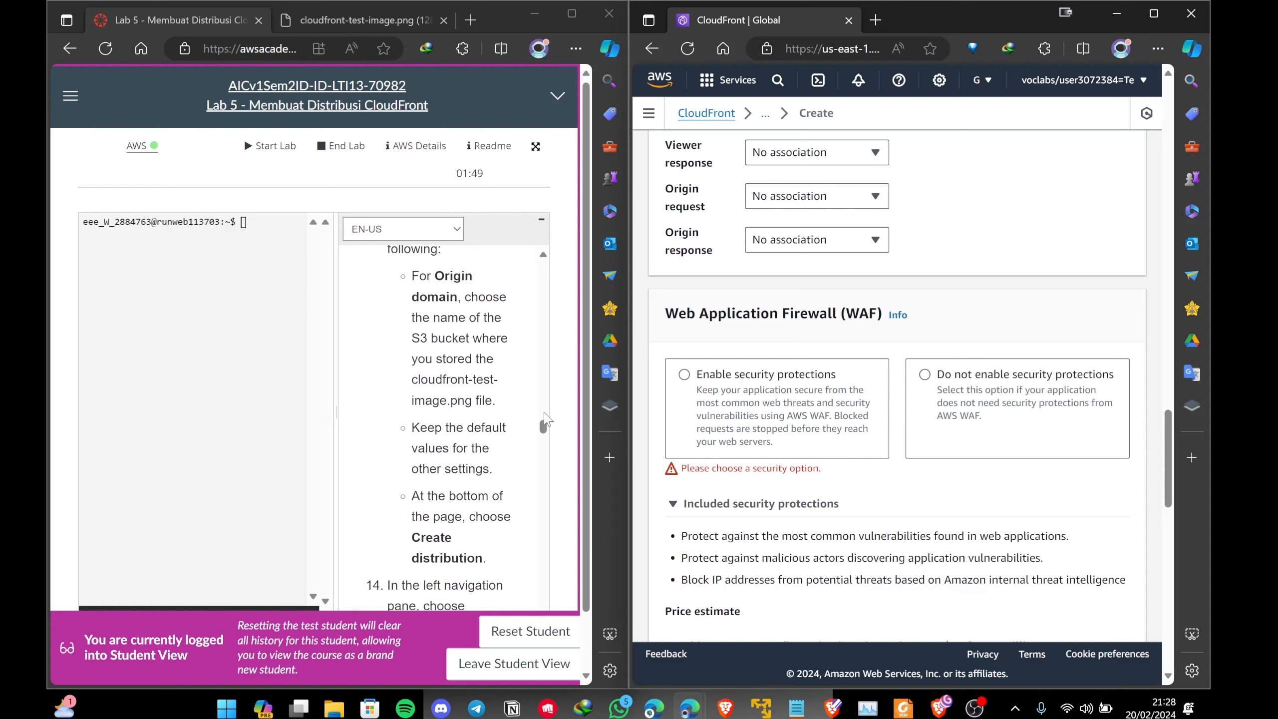
click(821, 430)
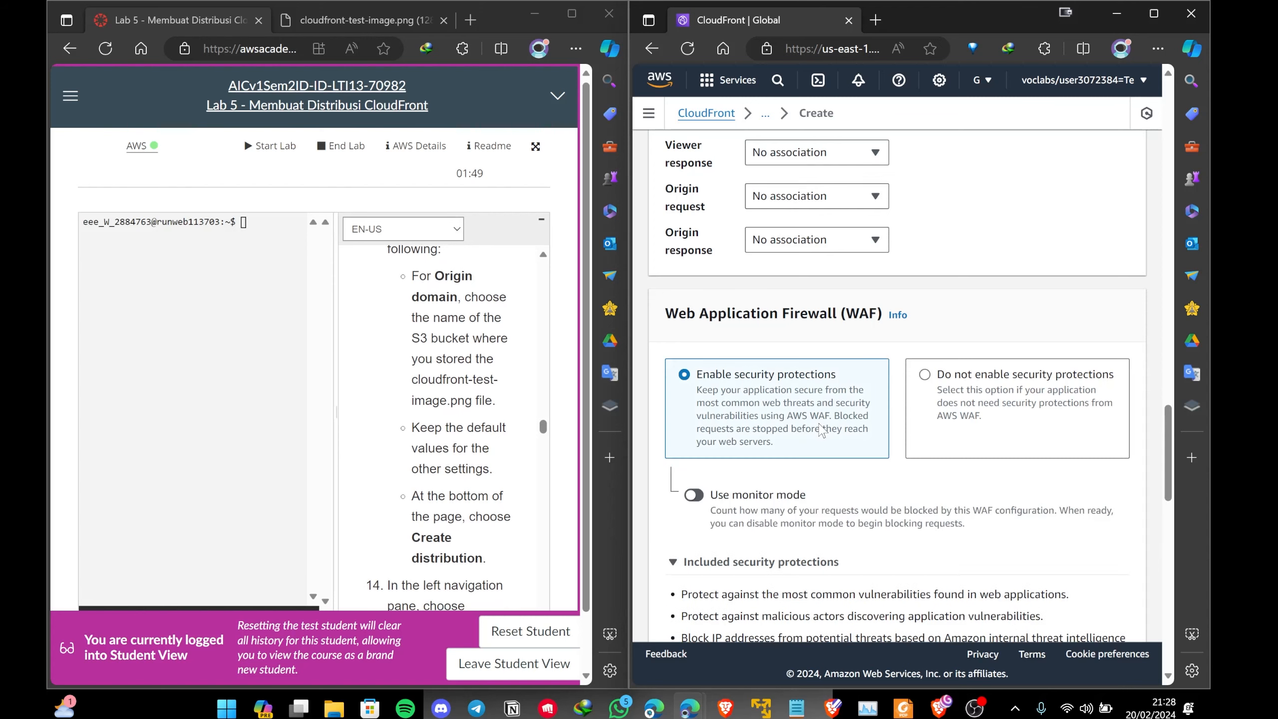
click(912, 413)
scroll(941, 515, down, 10)
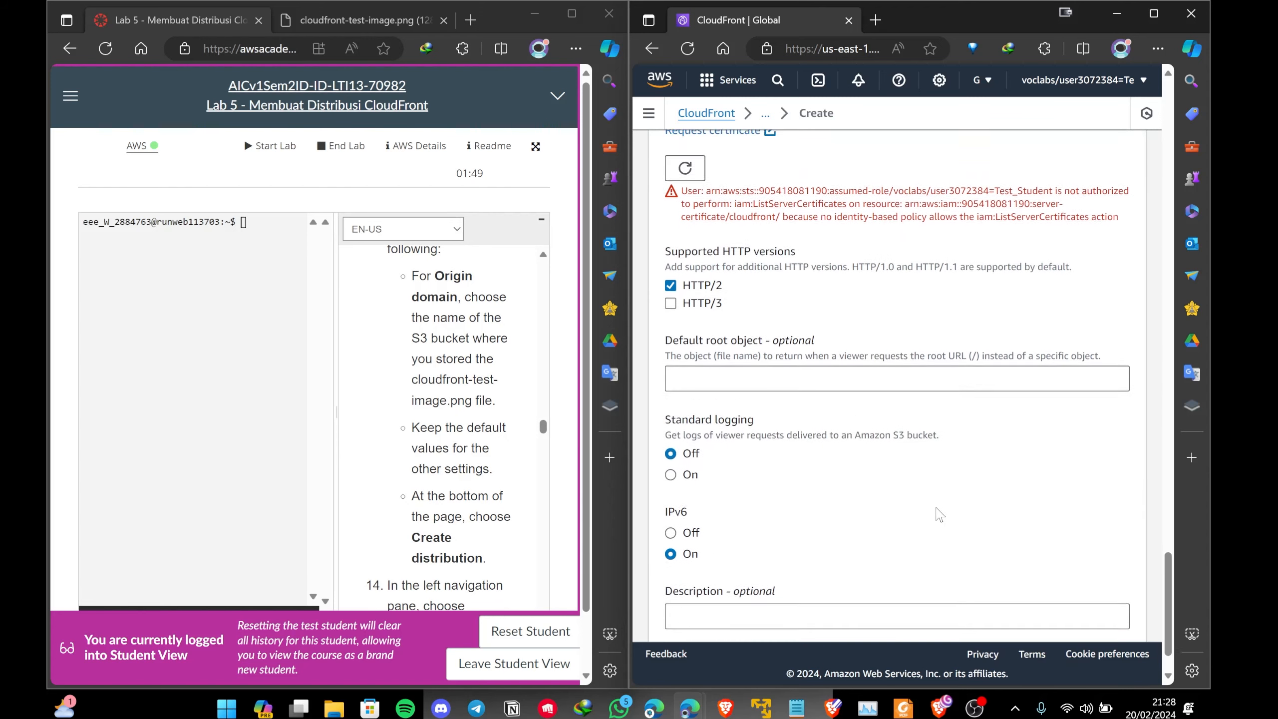
scroll(940, 515, down, 5)
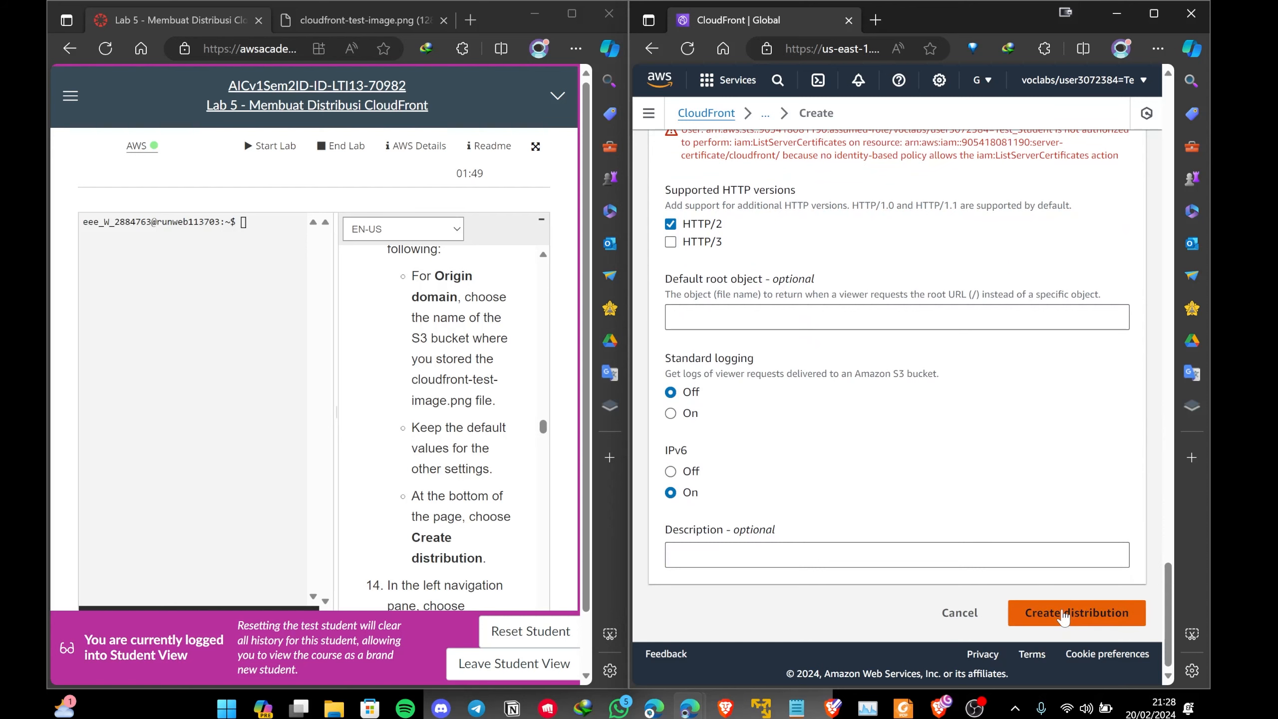
click(1064, 615)
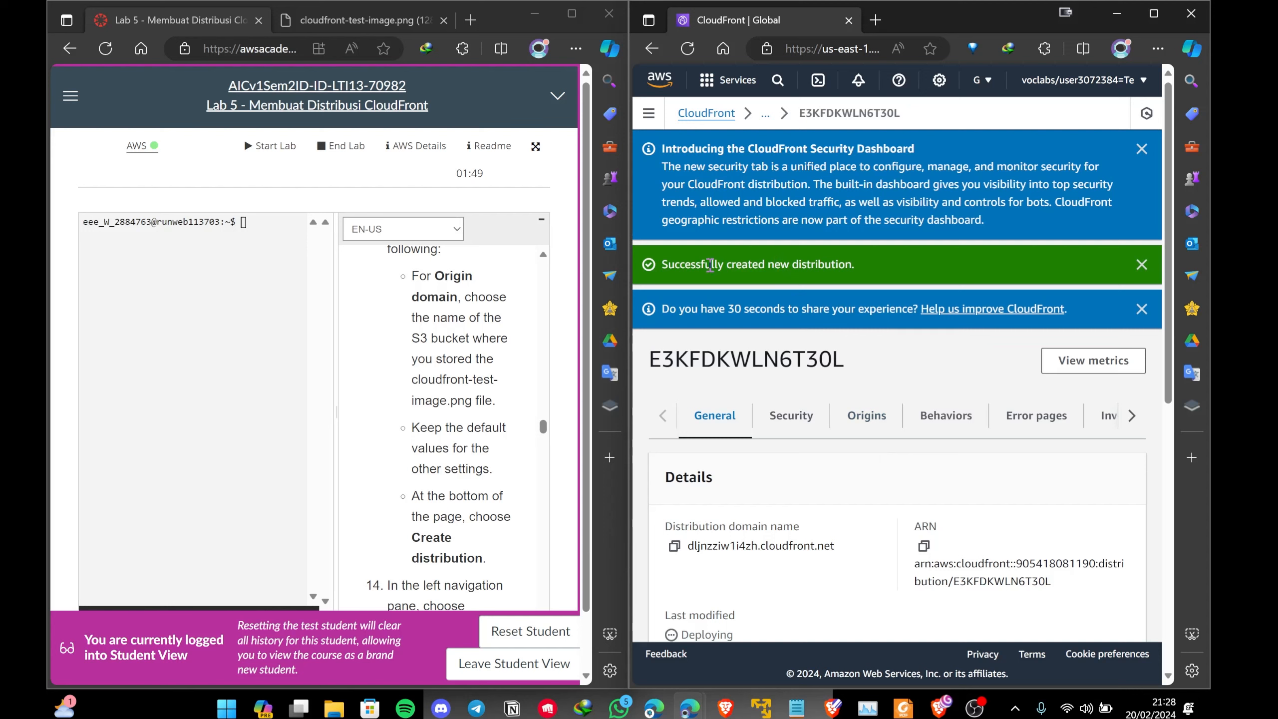
Read lab step 14 about the Distributions page and look through the new distribution's details and settings
scroll(448, 407, down, 3)
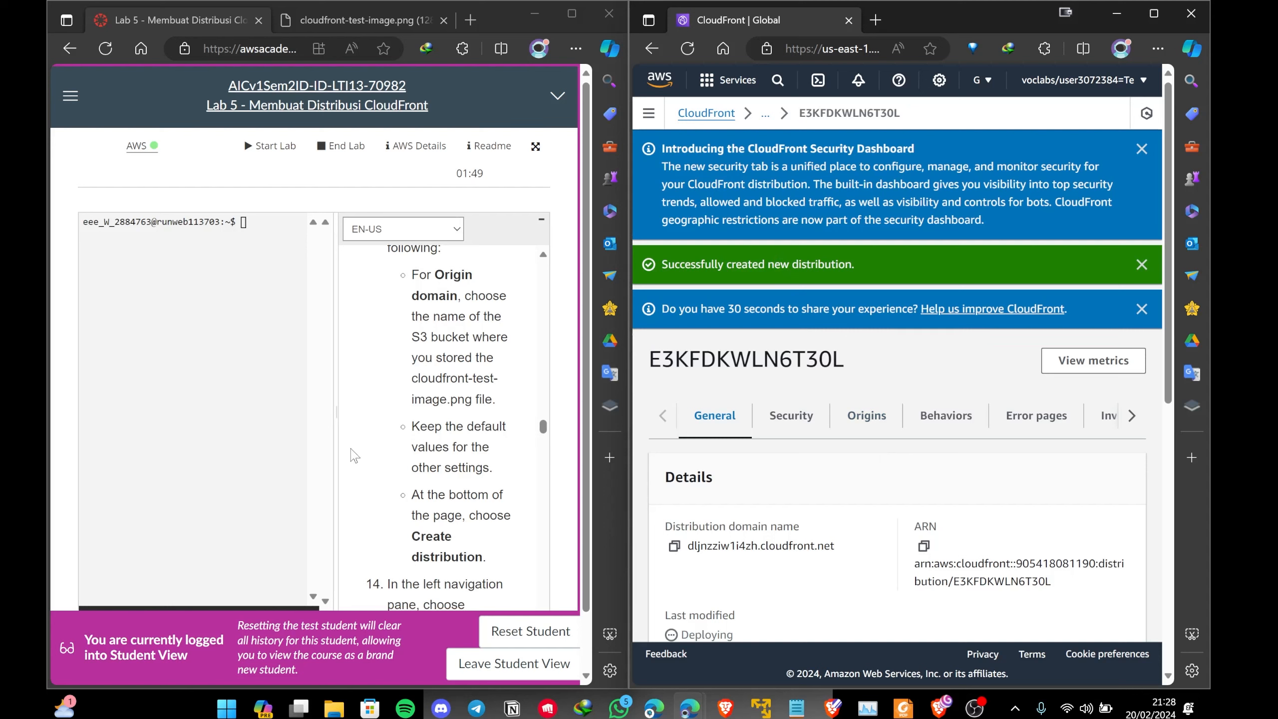
scroll(390, 464, down, 1)
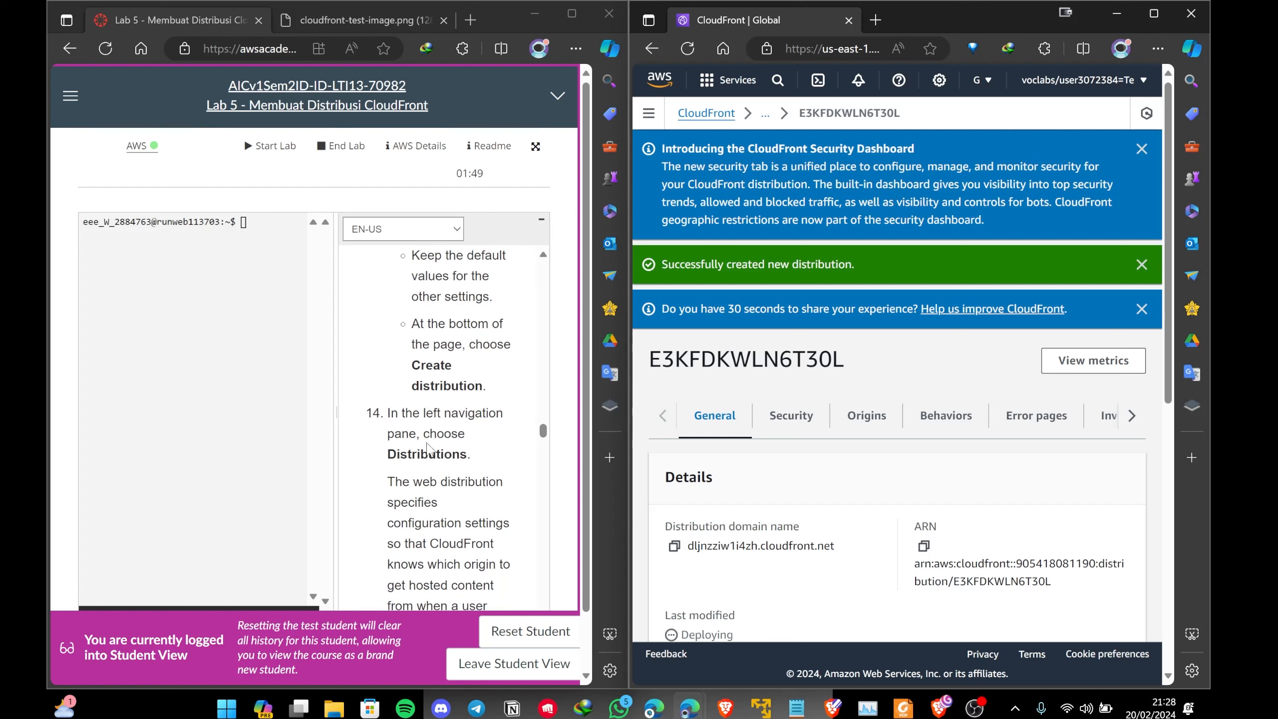
scroll(451, 425, down, 1)
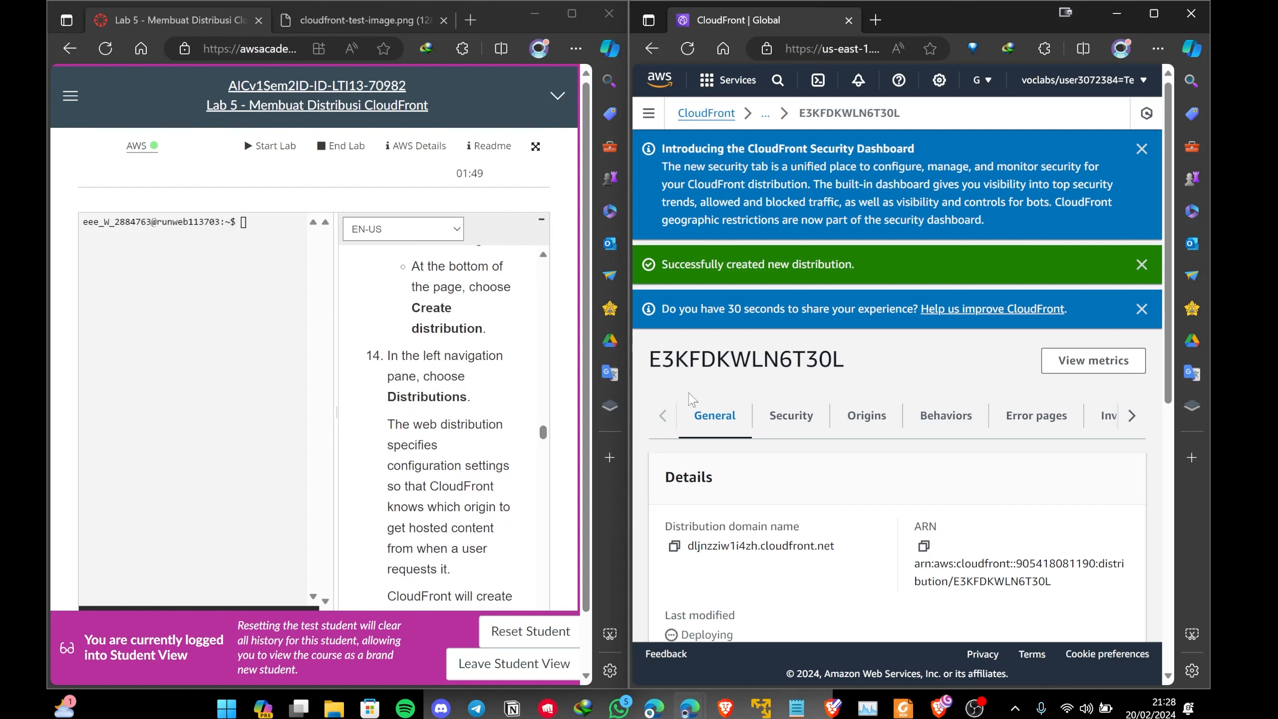
scroll(774, 363, down, 8)
scroll(778, 282, up, 8)
scroll(475, 425, down, 1)
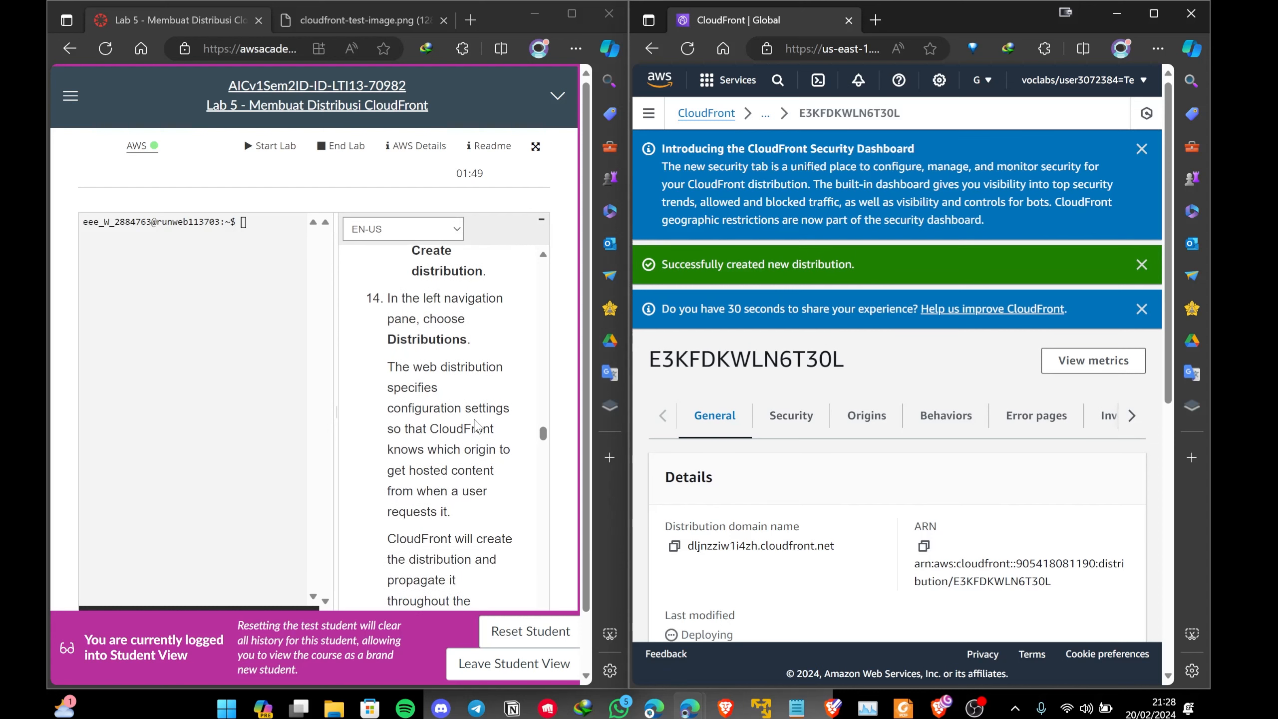
scroll(488, 413, down, 1)
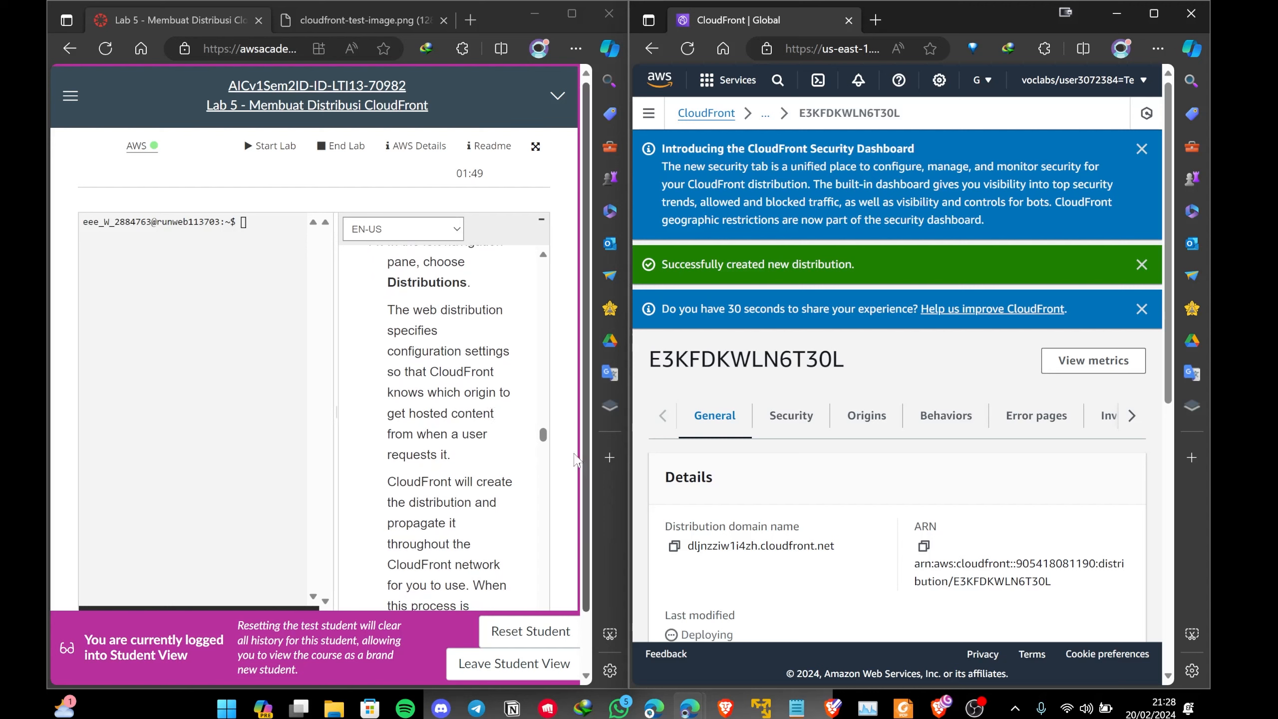
scroll(510, 456, down, 1)
scroll(511, 455, down, 1)
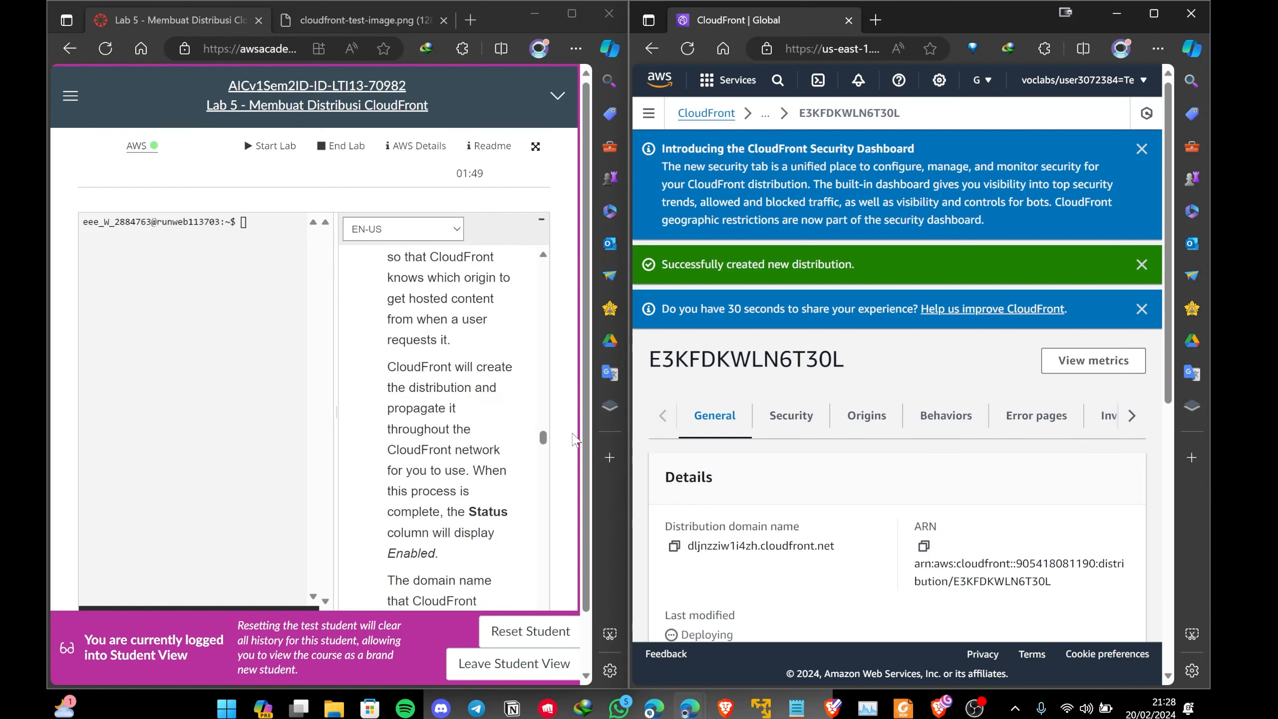
scroll(901, 486, down, 8)
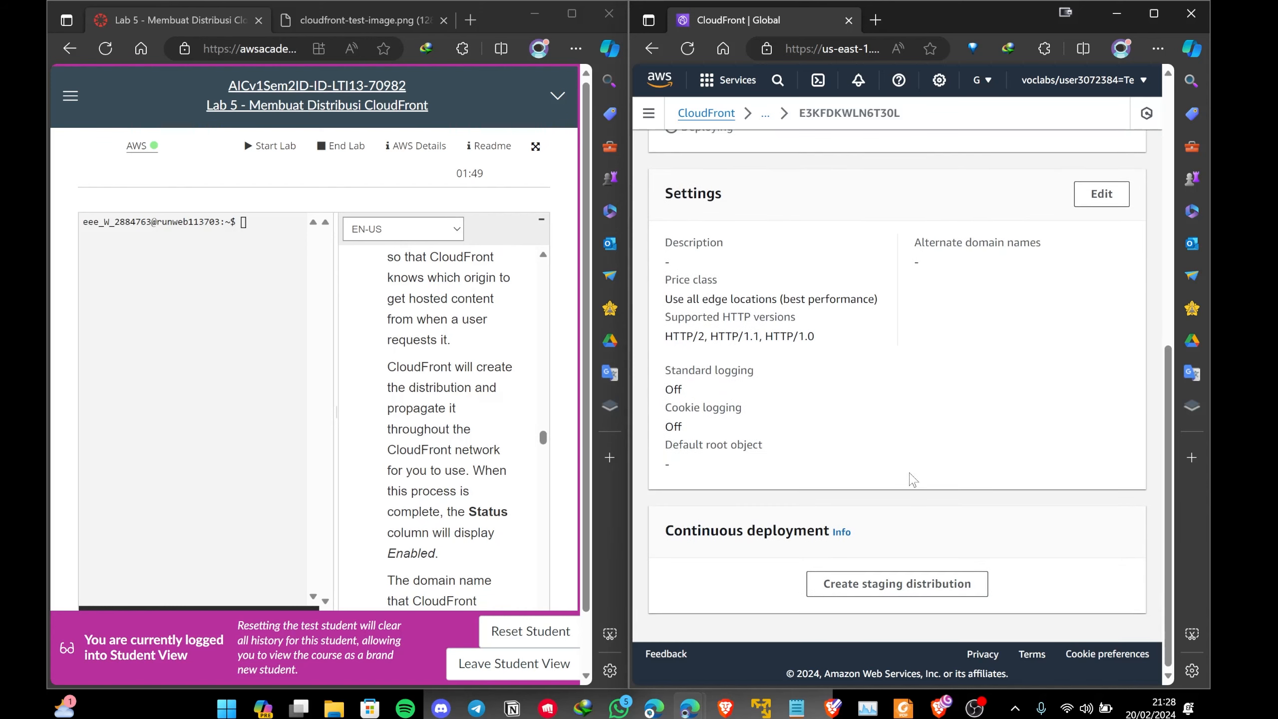
scroll(916, 457, up, 10)
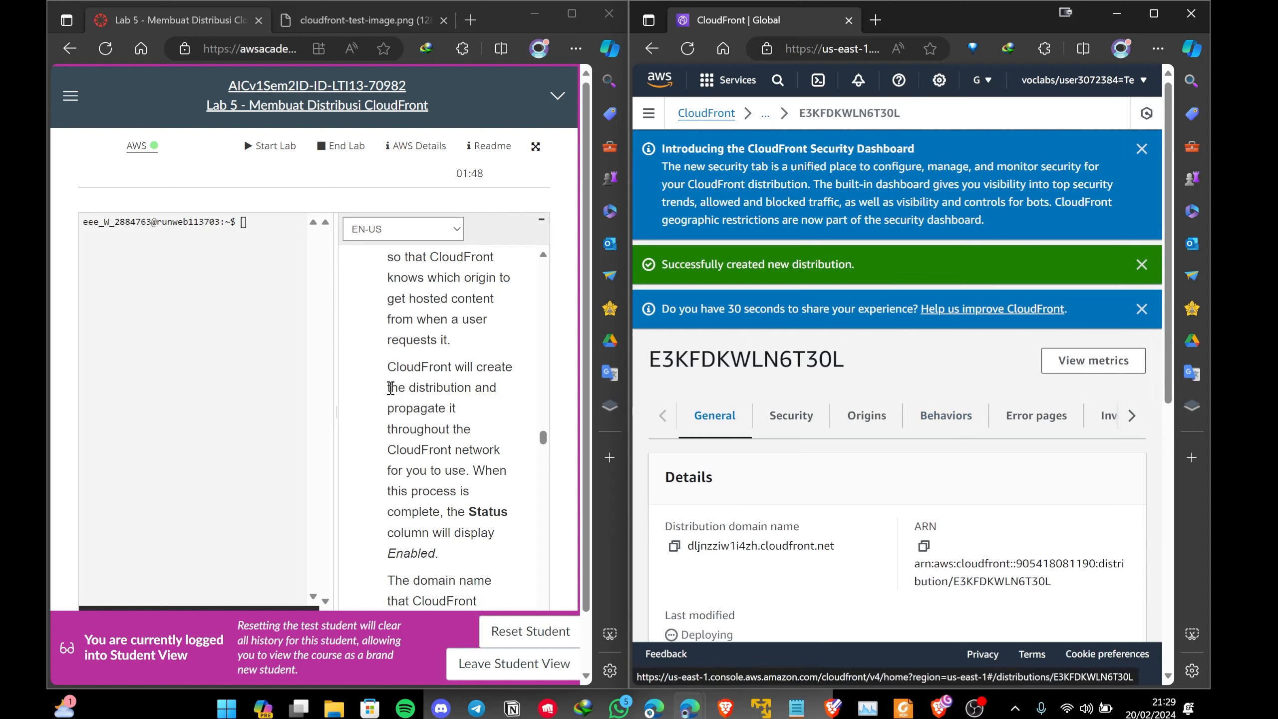
scroll(423, 363, up, 3)
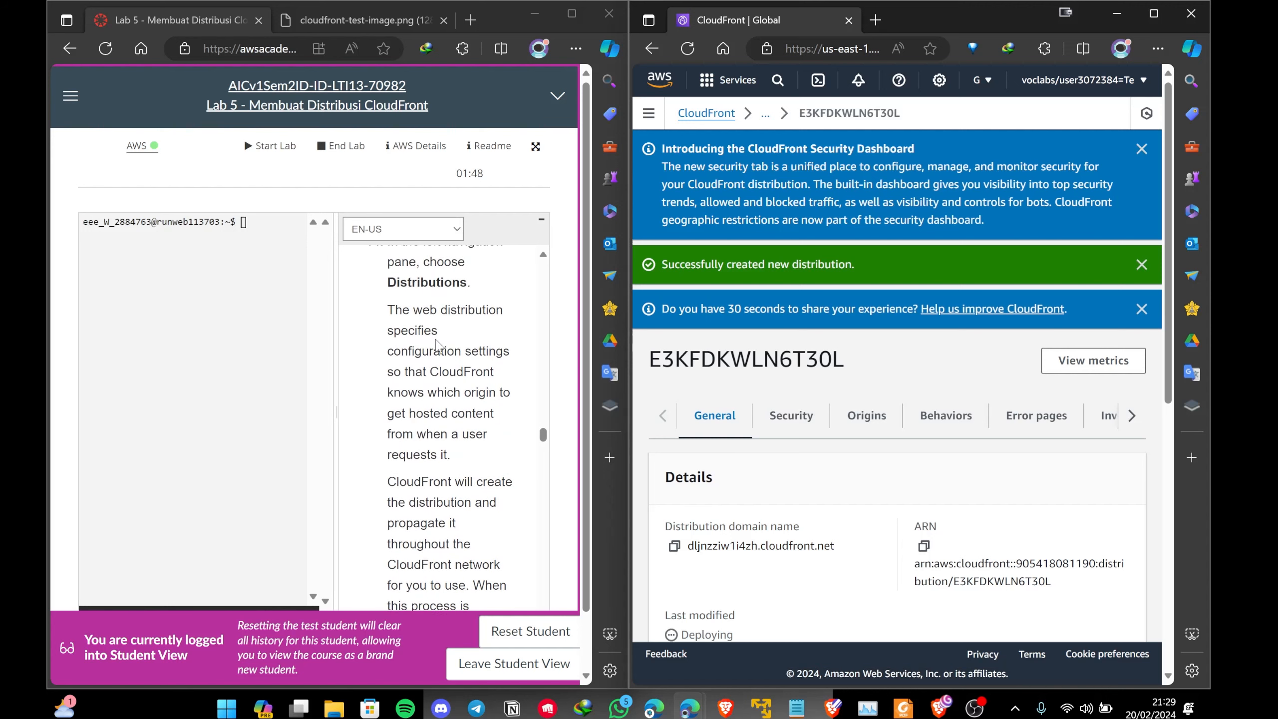
Open the list of CloudFront distributions and check the new distribution's Status column against lab step 14
scroll(456, 347, up, 1)
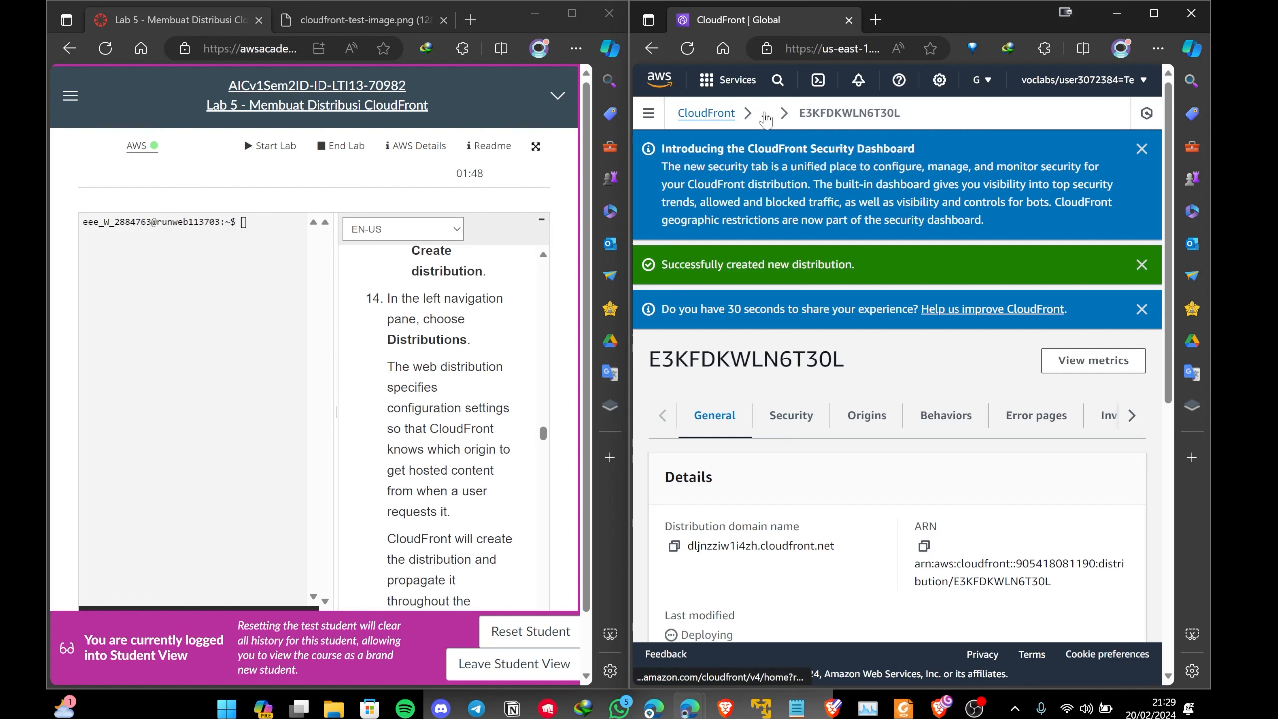
click(785, 132)
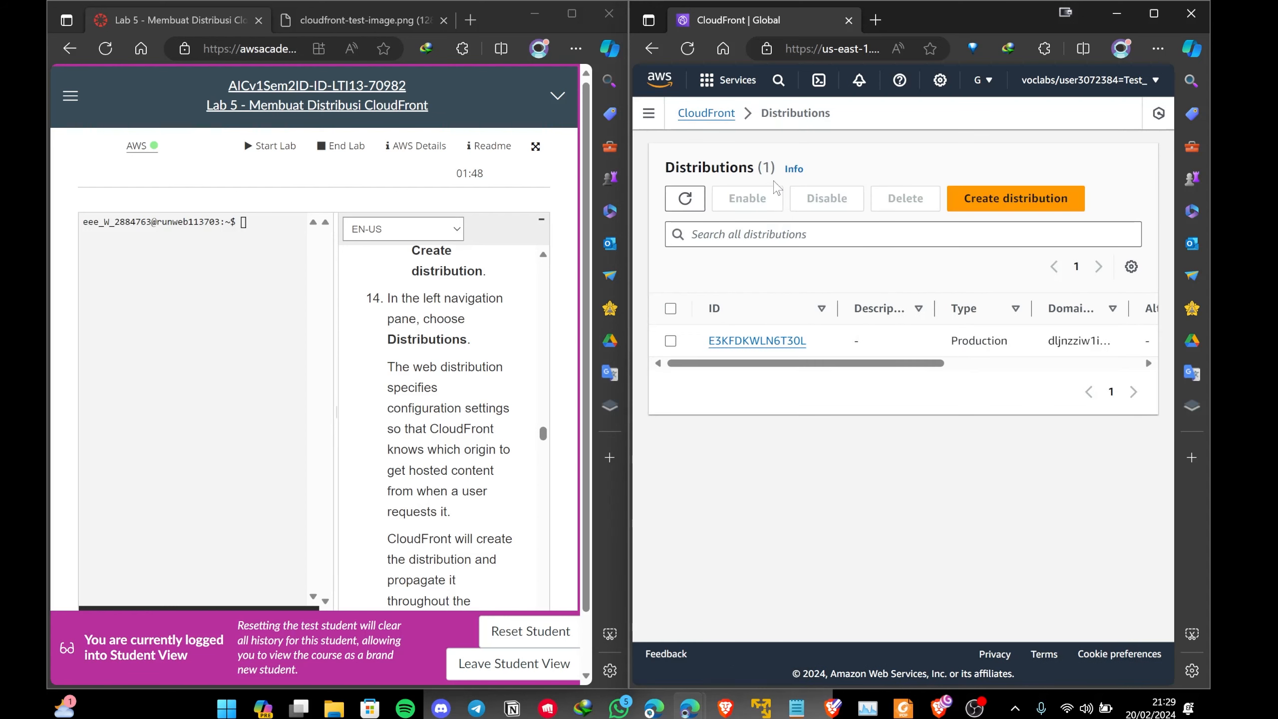
scroll(503, 401, down, 1)
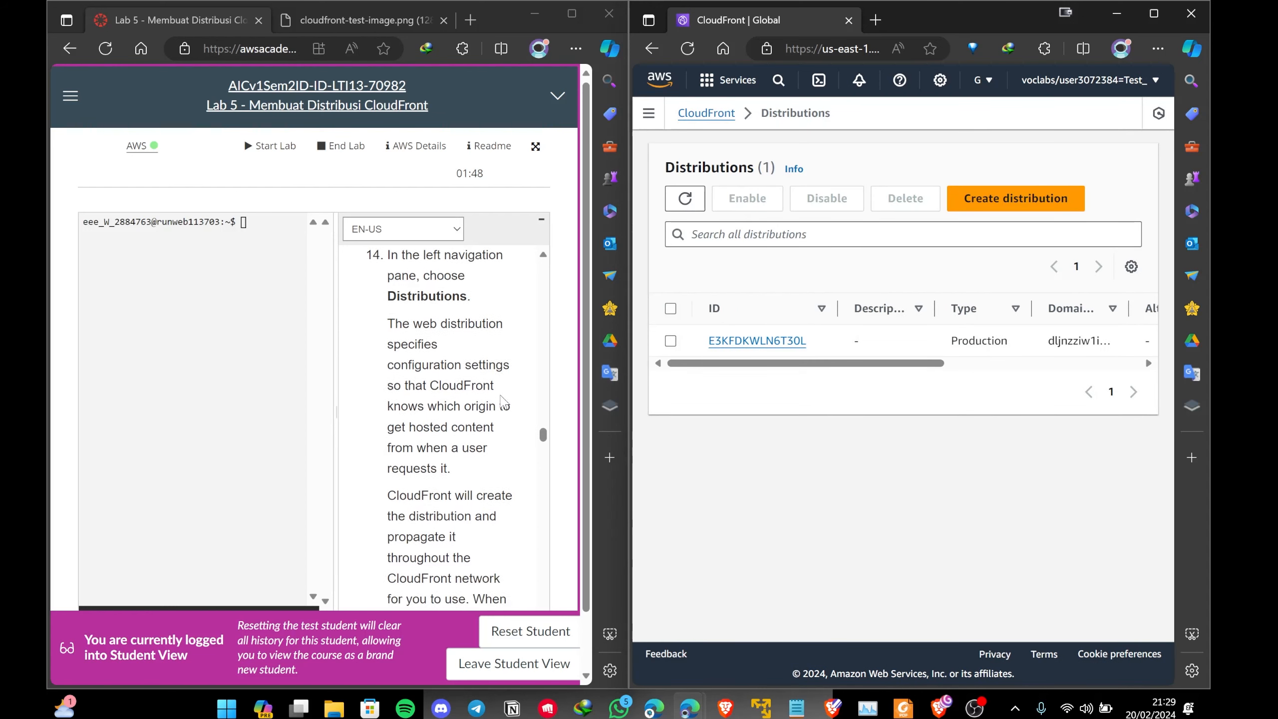
scroll(503, 402, down, 2)
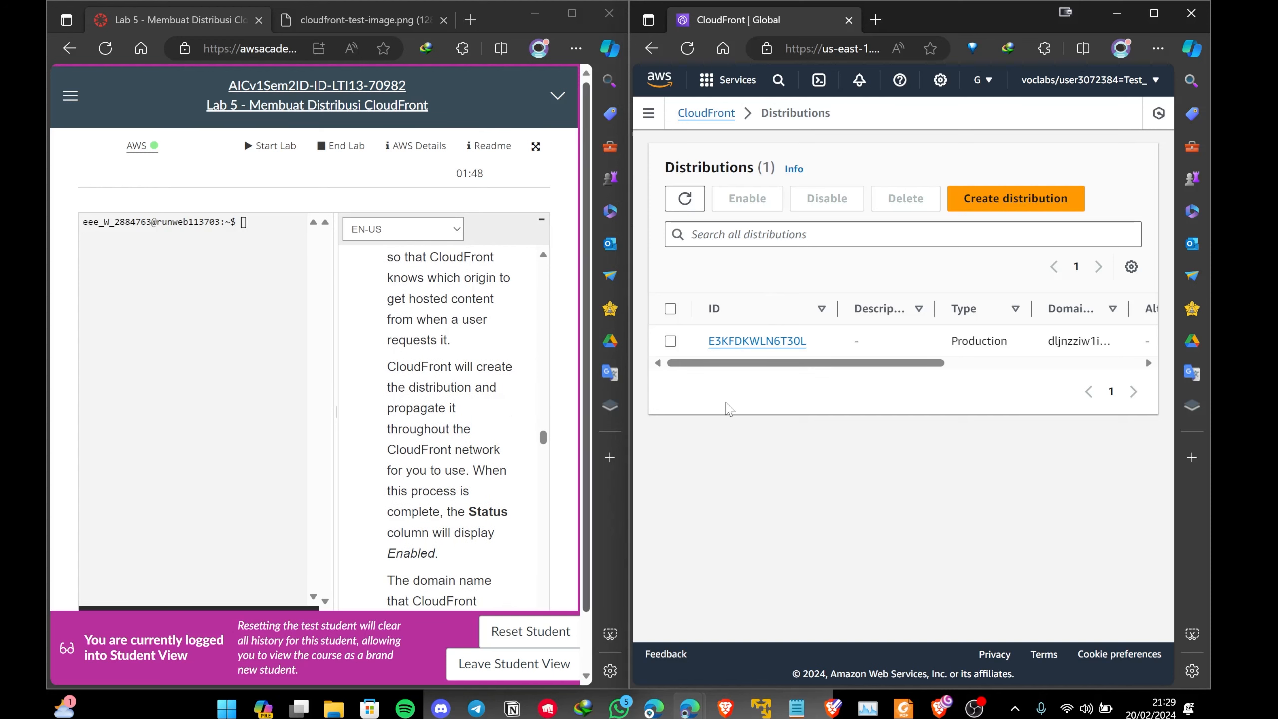
drag(903, 363, 1097, 364)
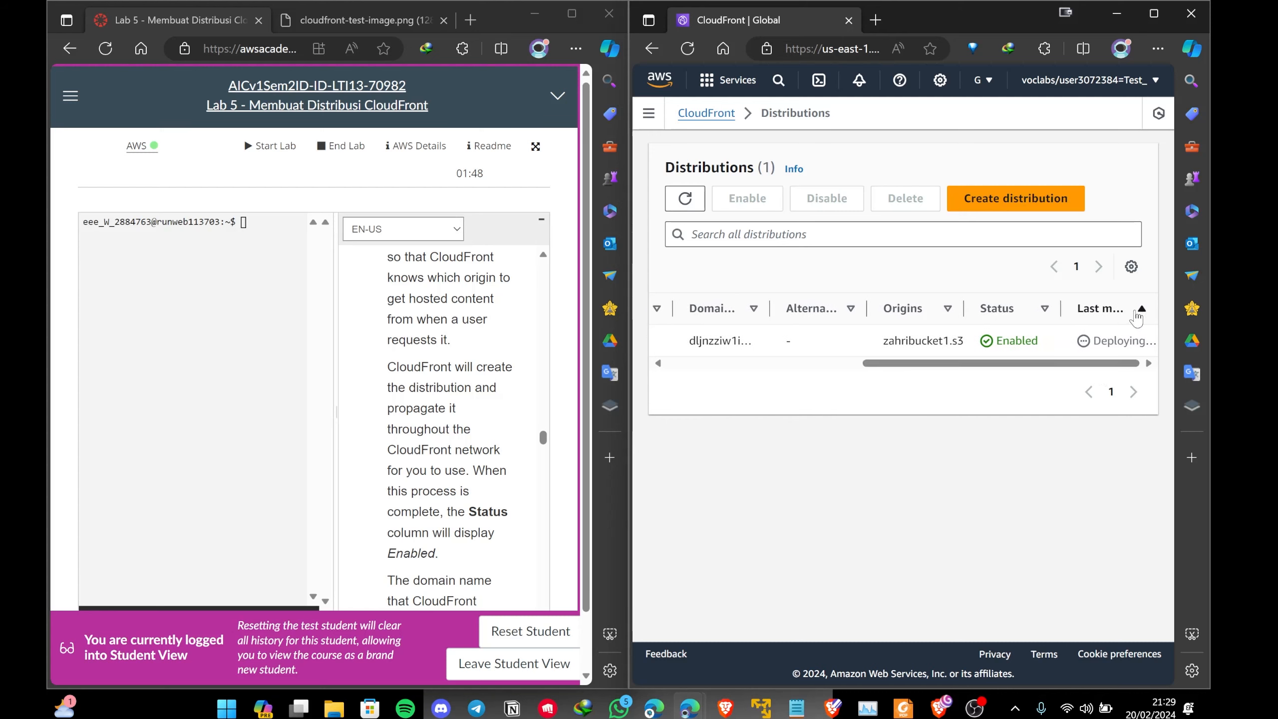
scroll(485, 403, down, 2)
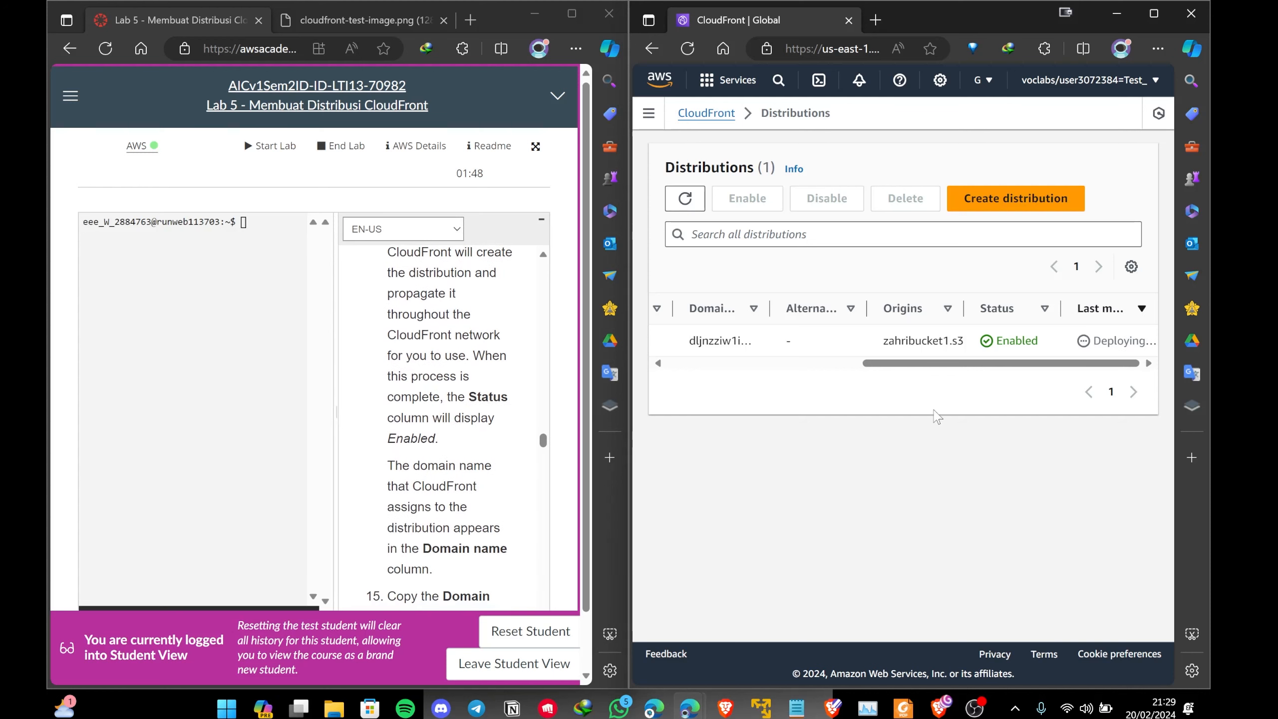
drag(1022, 366, 775, 376)
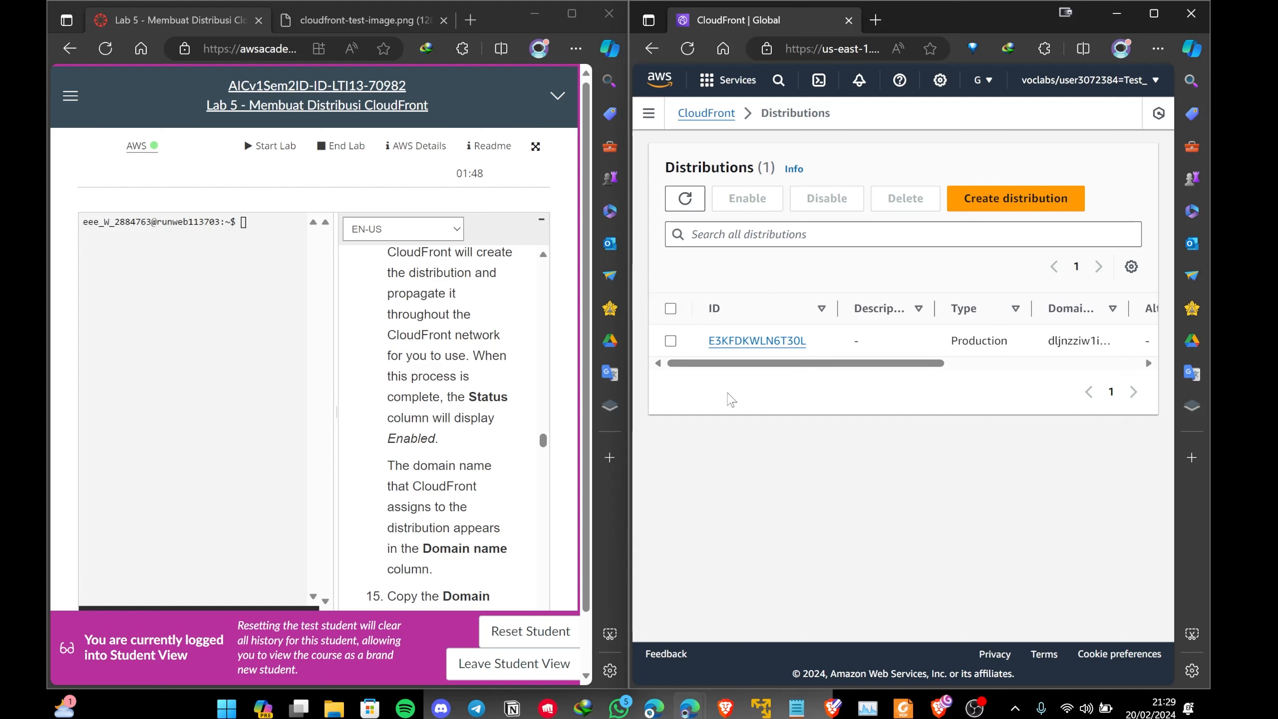
Follow lab step 15: widen the Domain name column and copy the distribution's full domain name, dljnzziw1i4zh.cloudfront.net
scroll(422, 410, down, 2)
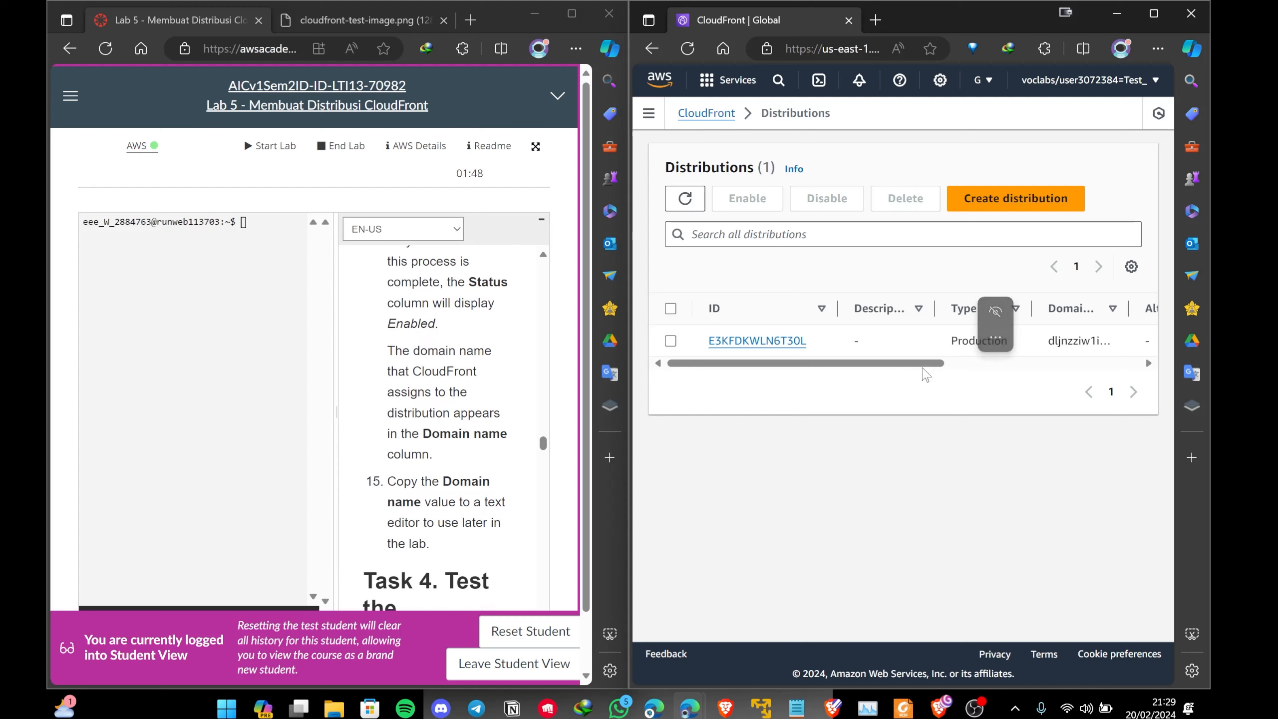
scroll(925, 375, right, 2)
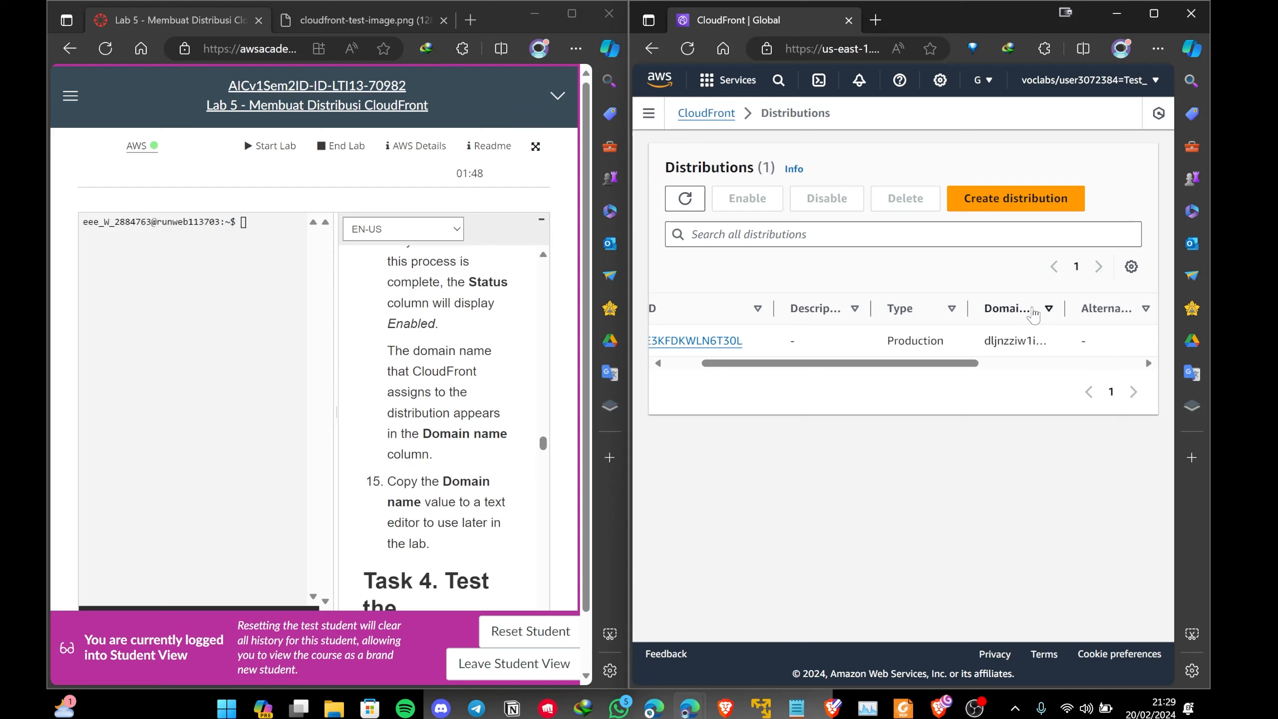
double_click(1029, 341)
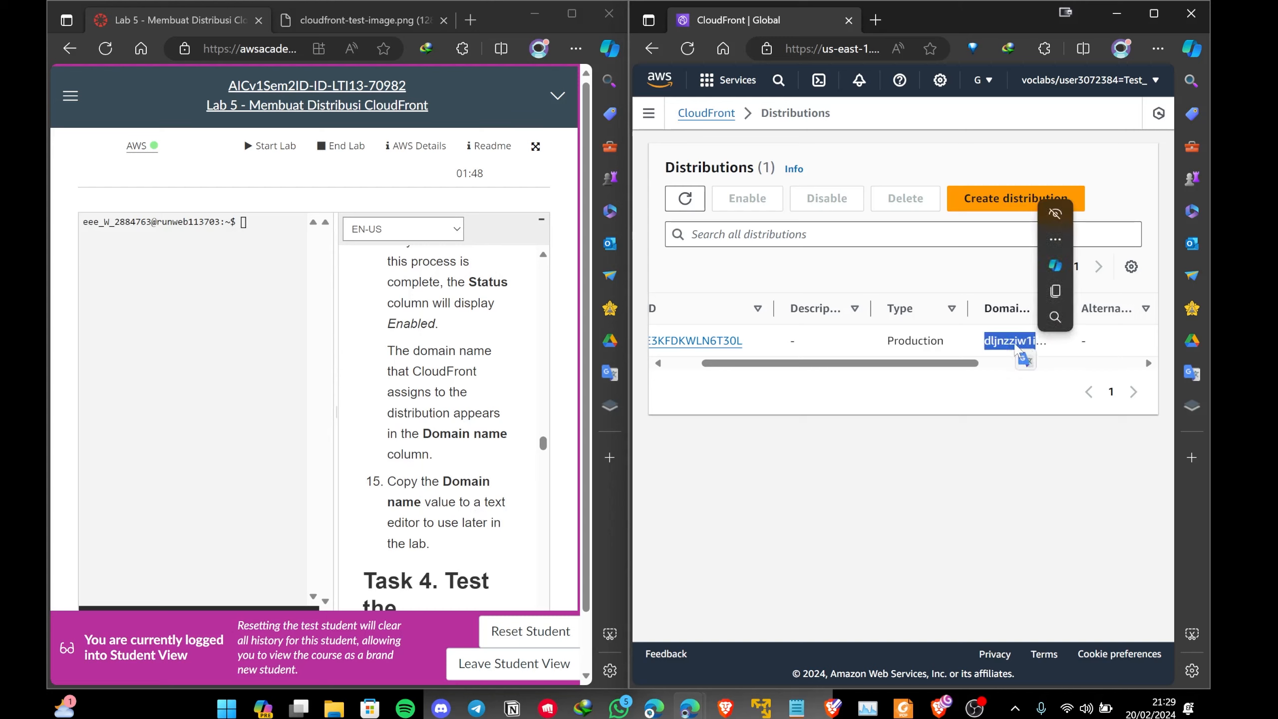
click(1154, 13)
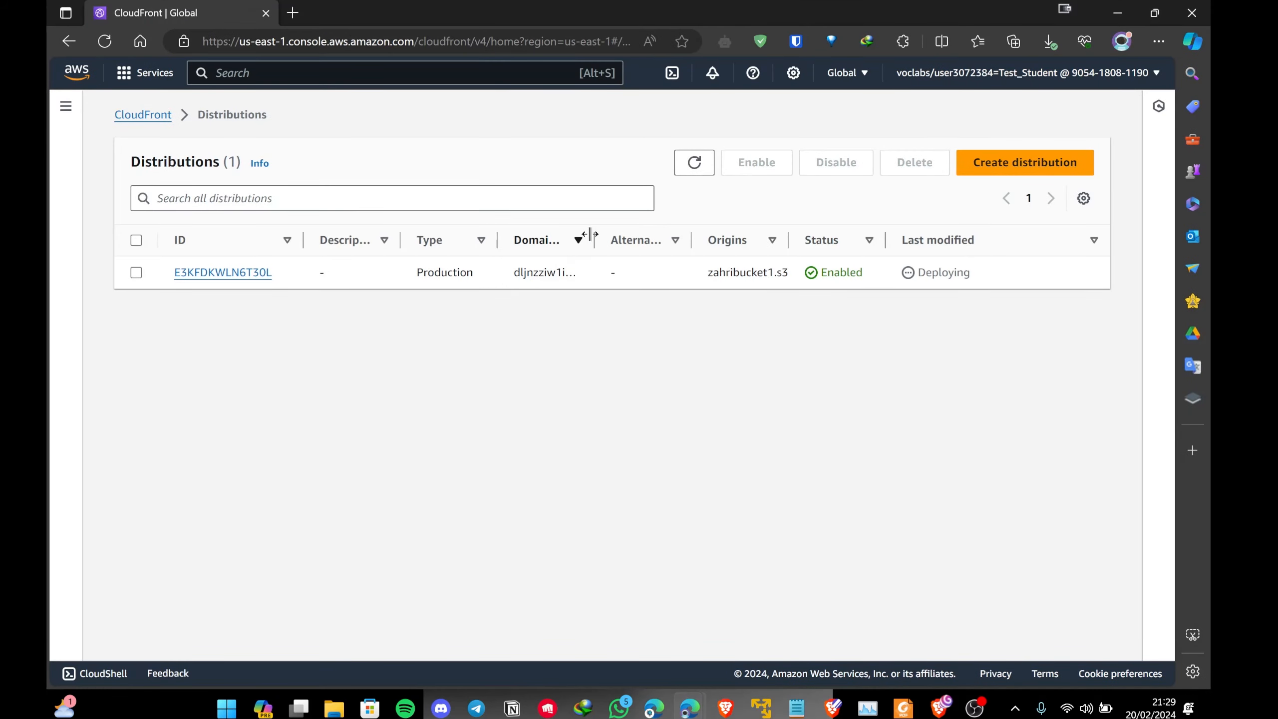
drag(599, 239, 699, 241)
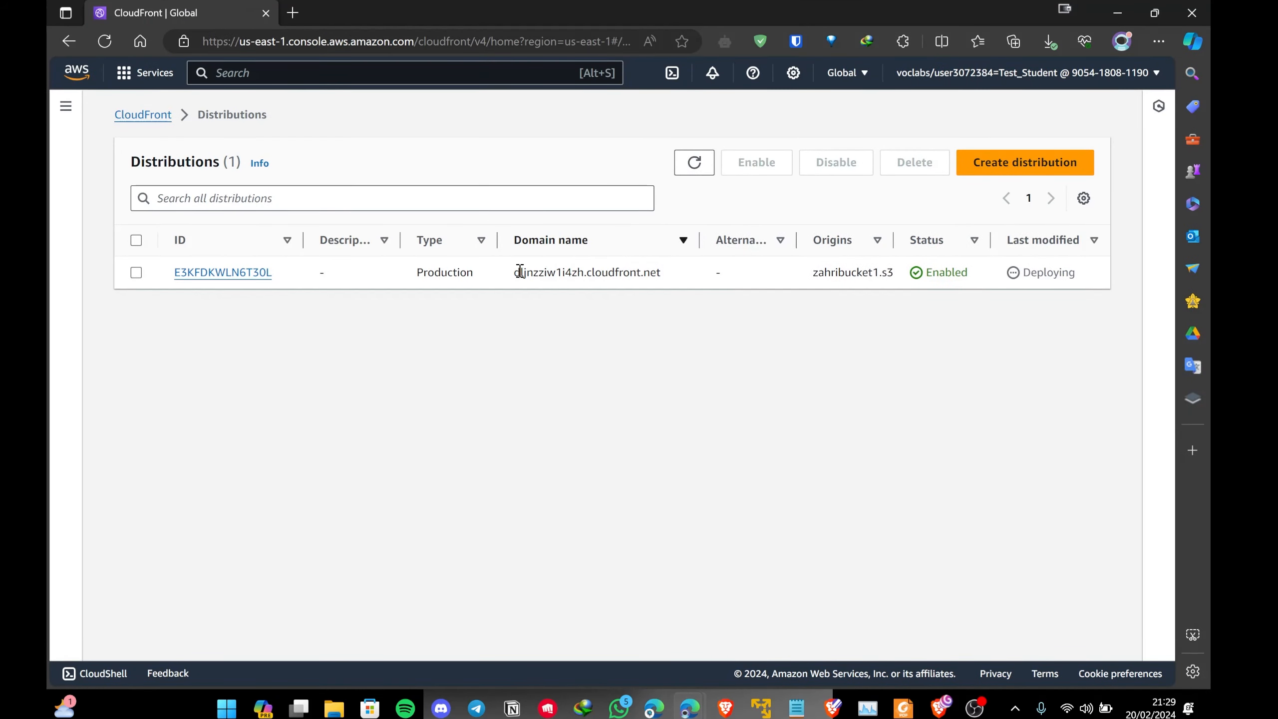
drag(514, 272, 661, 294)
key(ctrl+c)
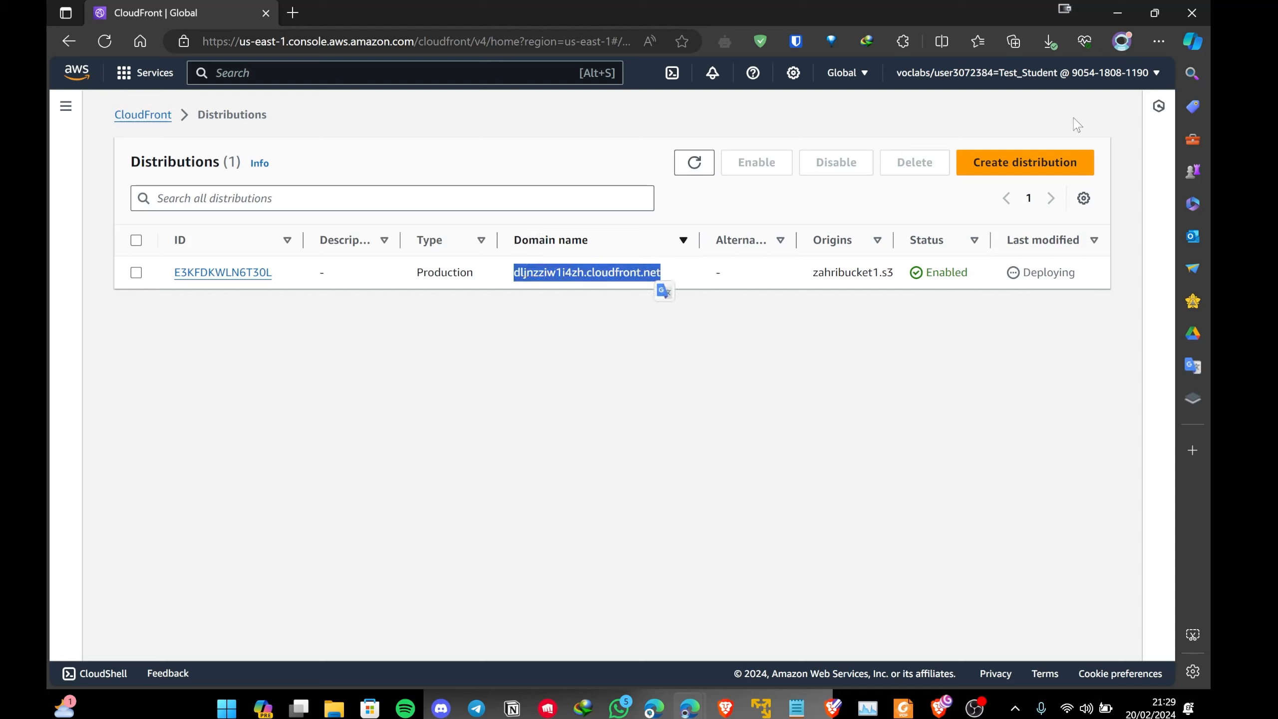
Paste the copied distribution domain name into a Notepad document and return to the lab instructions and the distribution list
double_click(886, 8)
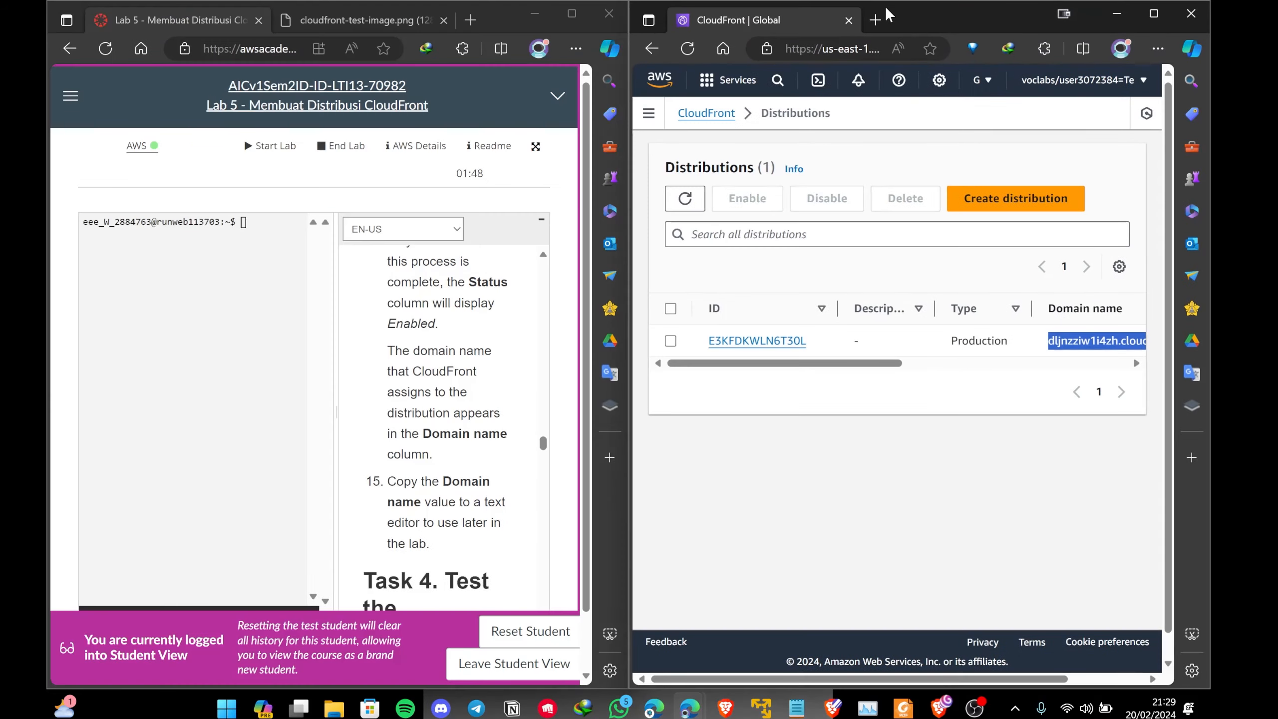
click(386, 403)
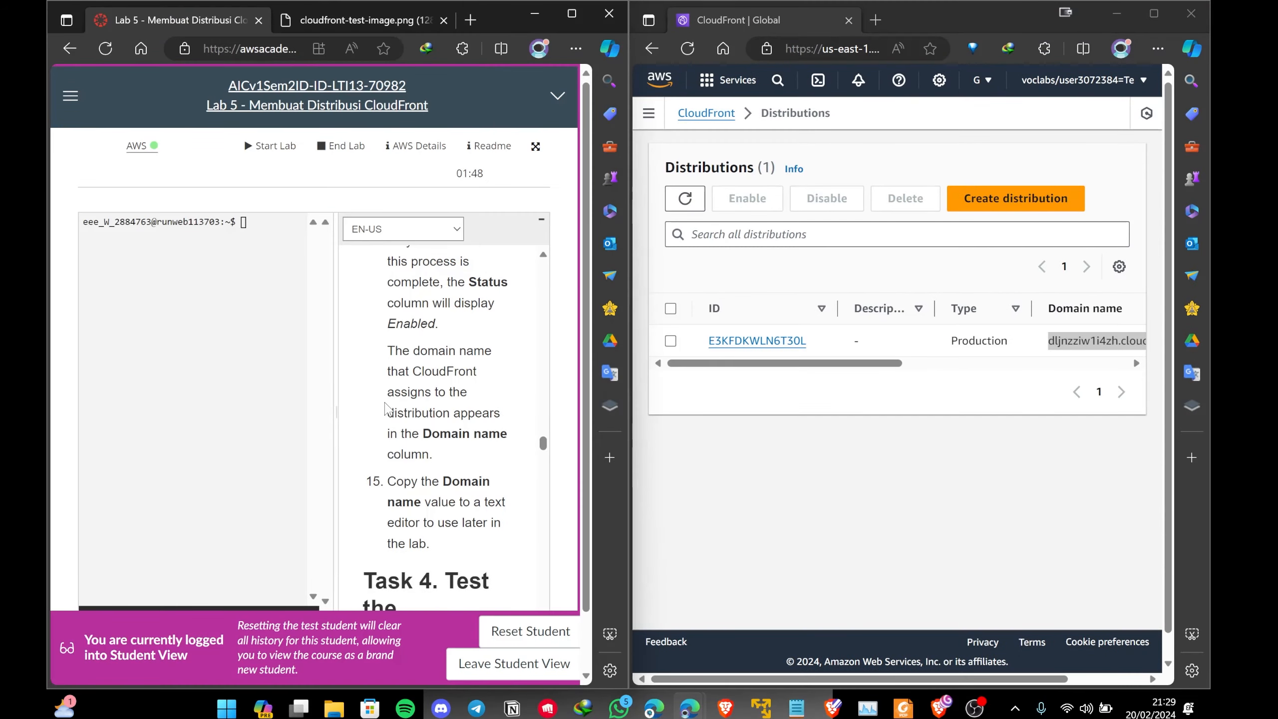
scroll(388, 409, down, 5)
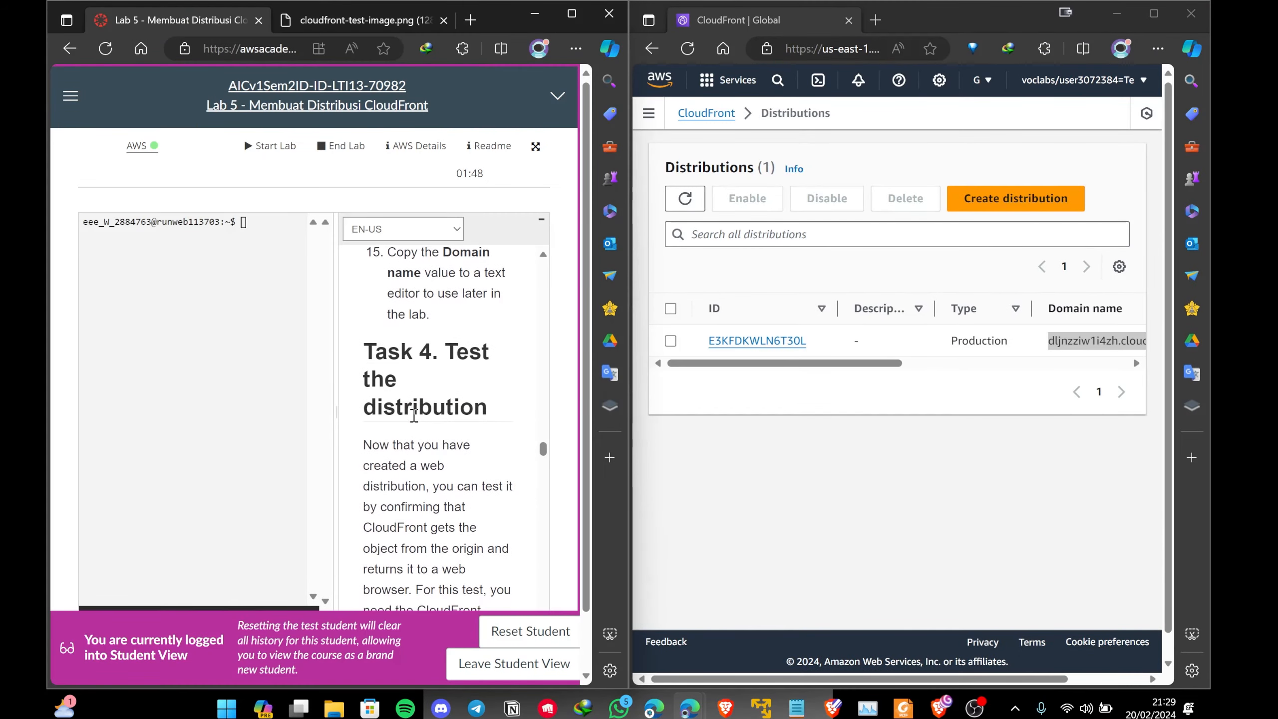
click(797, 708)
key(ctrl+v)
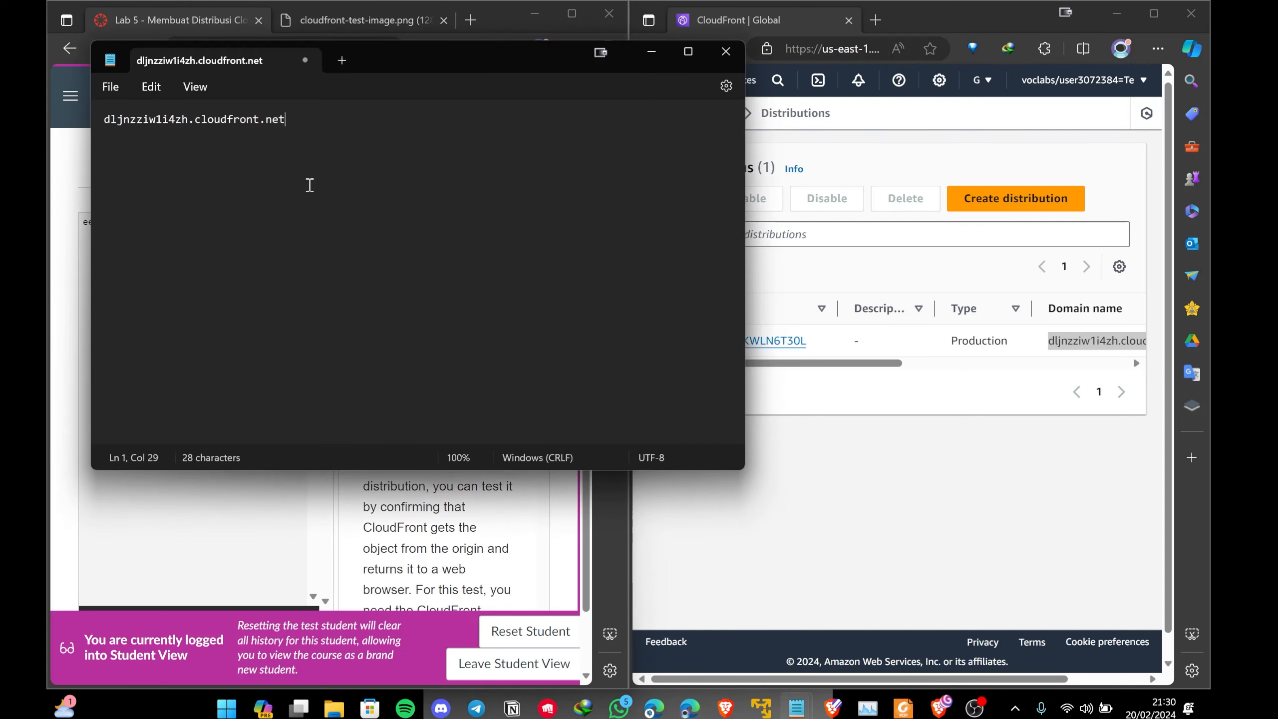
drag(470, 66, 739, 125)
click(453, 552)
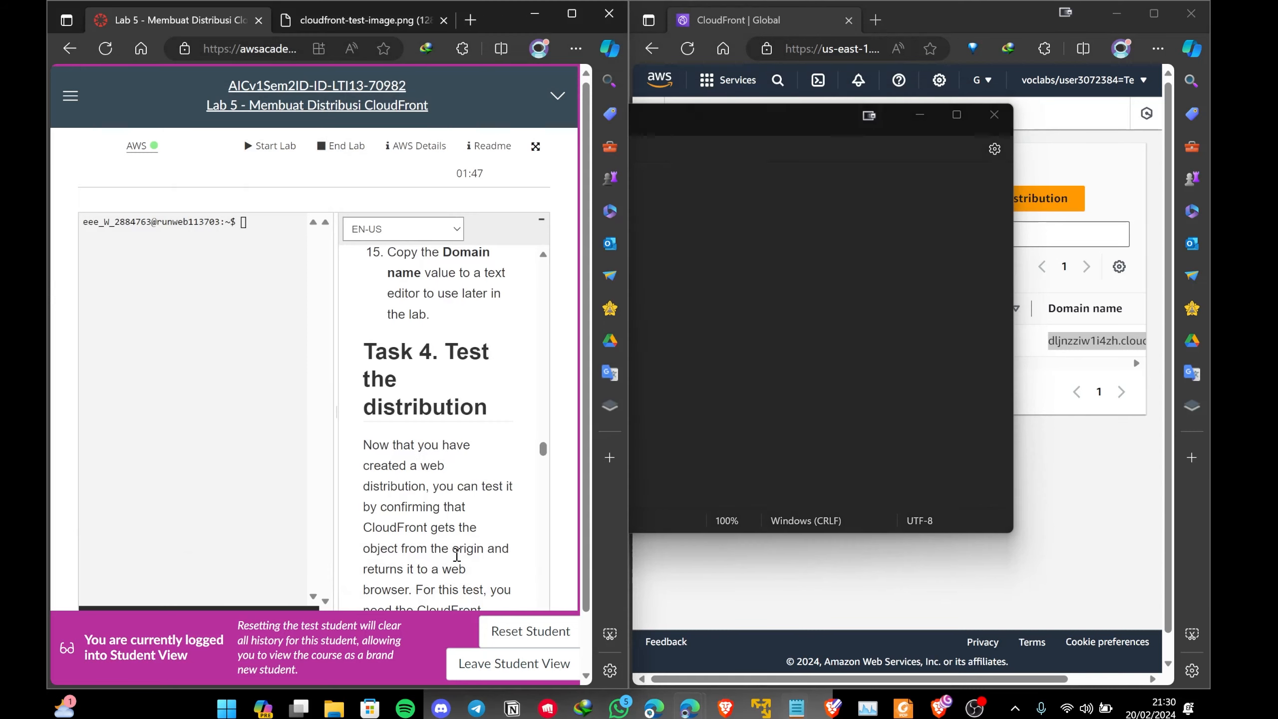
click(811, 593)
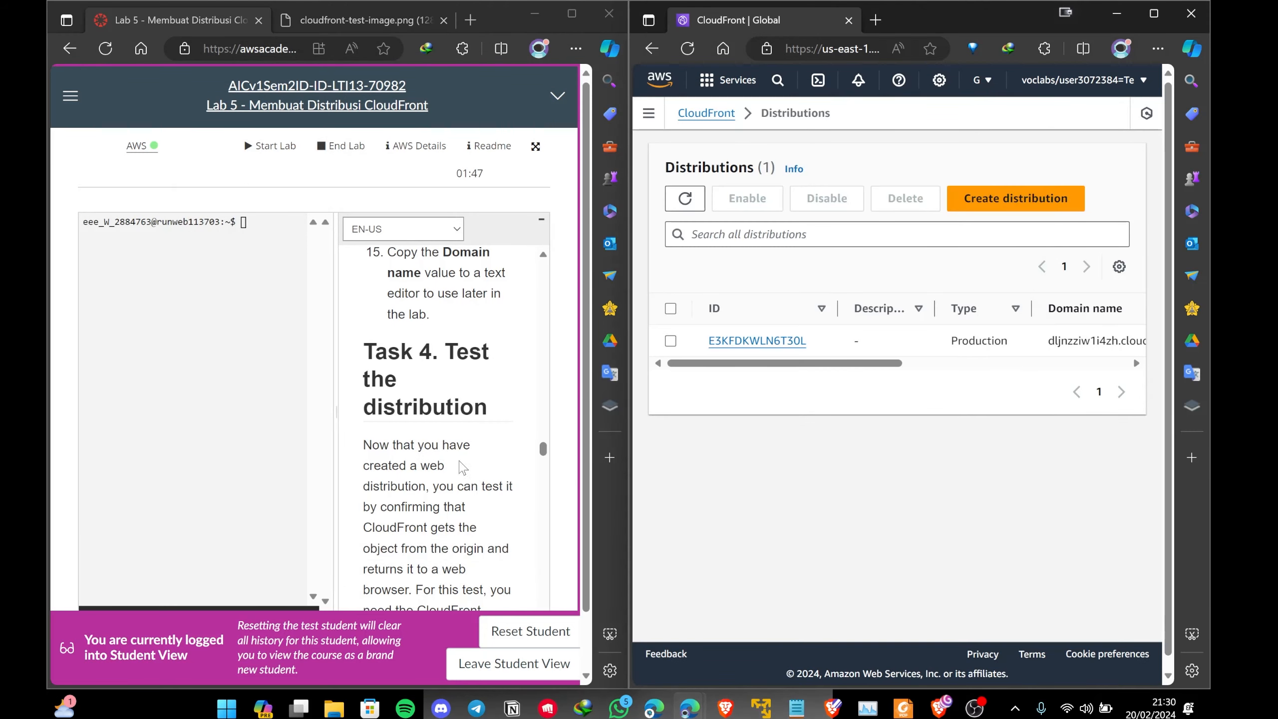
Read the Task 4 introduction and lab step 16, and place the Notepad window holding the distribution's domain name beside the instructions
scroll(457, 422, down, 5)
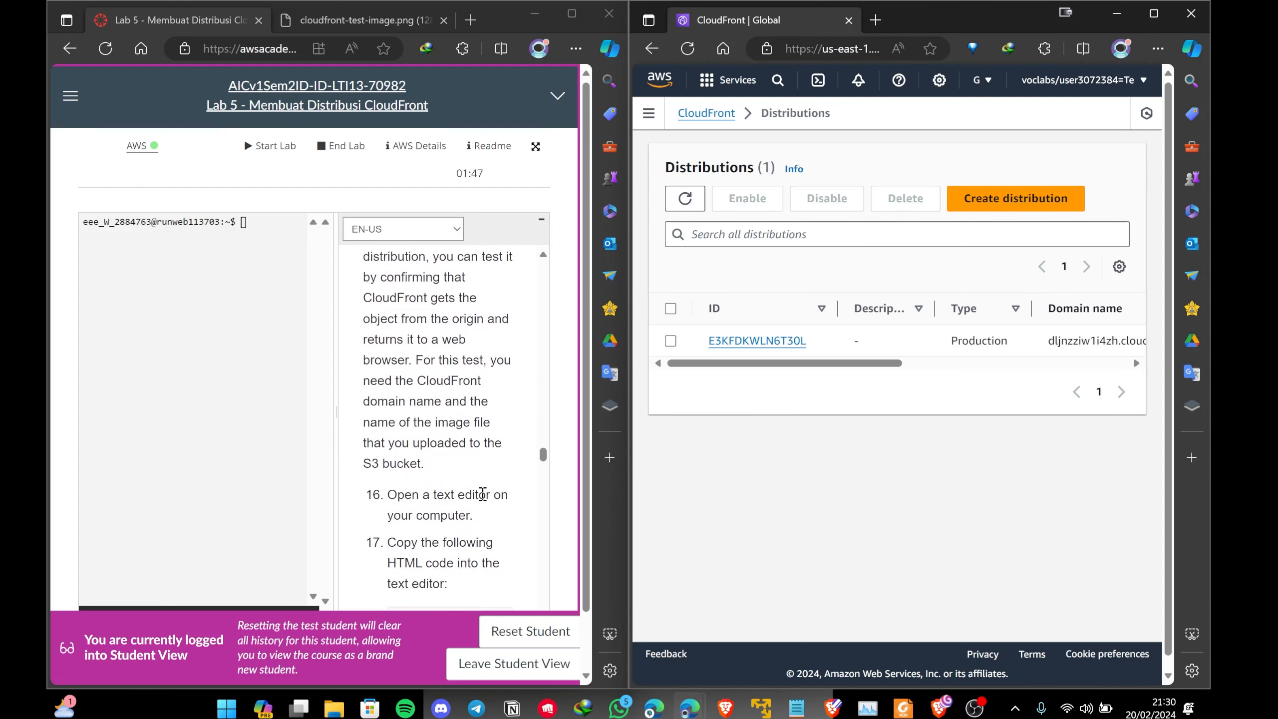
scroll(483, 494, down, 1)
mouse_move(811, 716)
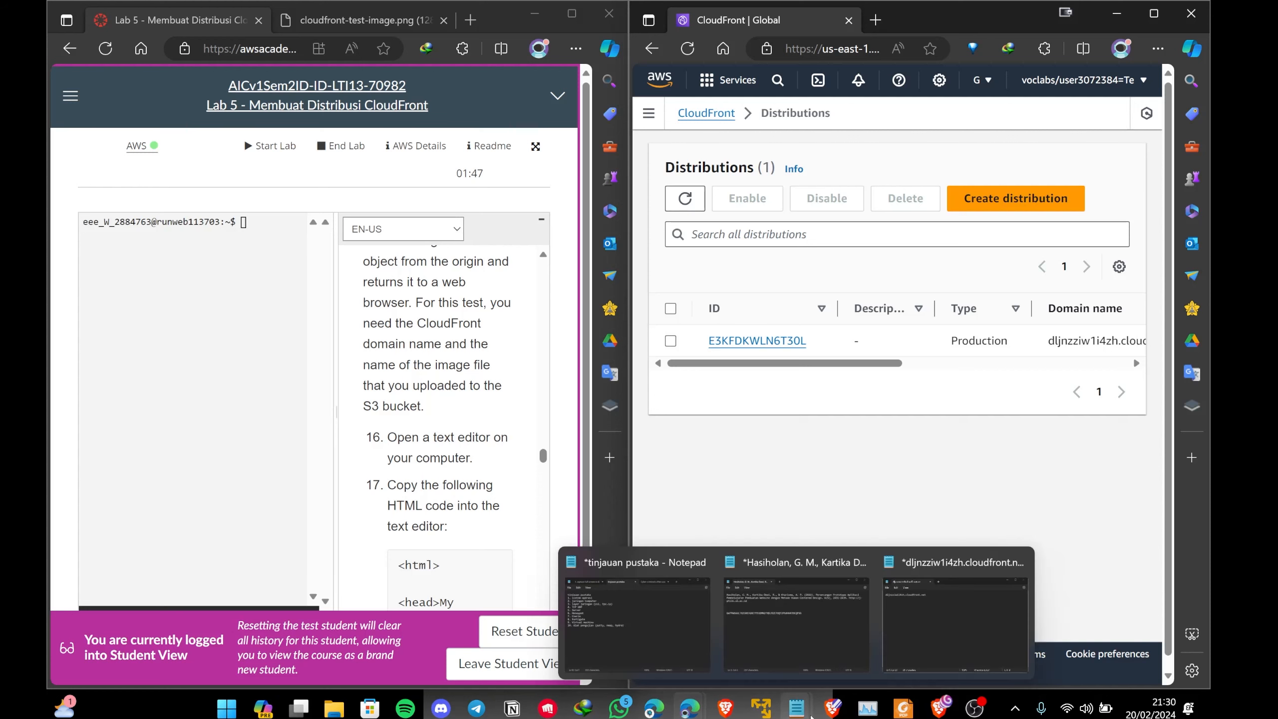
click(956, 624)
drag(640, 130, 894, 139)
scroll(479, 378, down, 1)
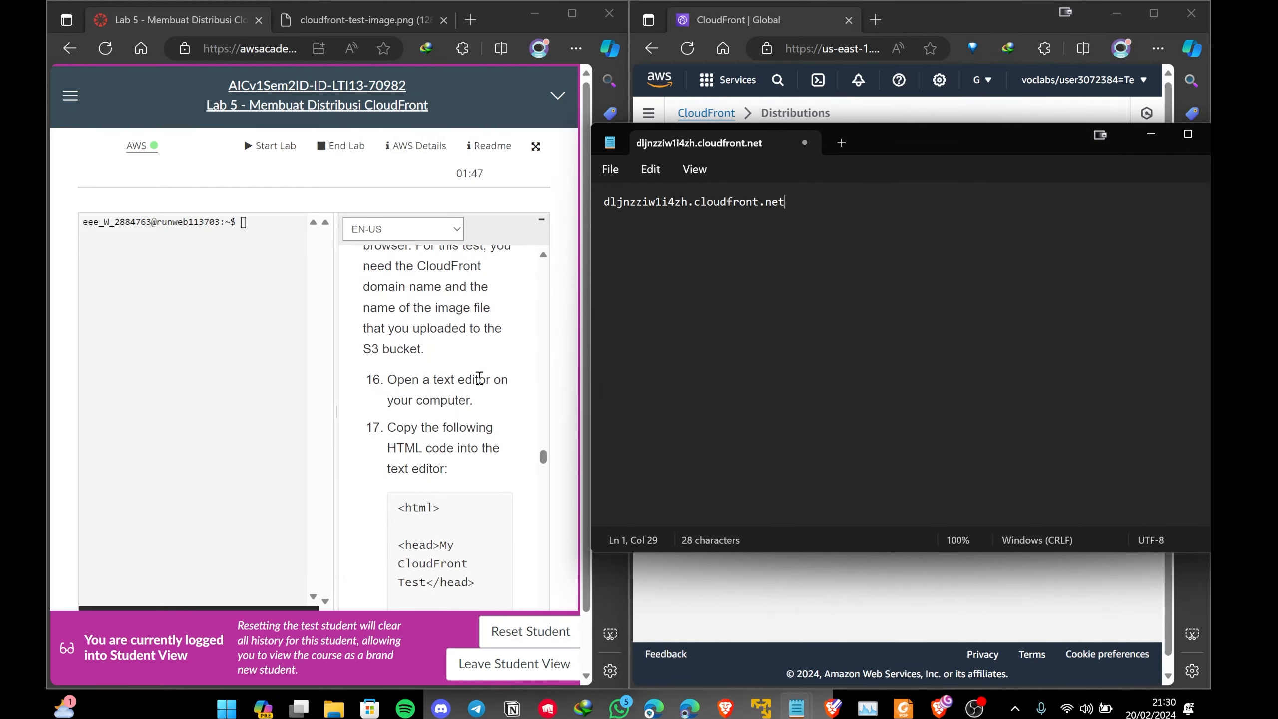
Copy the complete HTML code from lab step 17 into a new Notepad document tab
scroll(461, 403, down, 2)
drag(398, 393, 474, 572)
key(ctrl+c)
scroll(455, 432, down, 1)
scroll(454, 443, down, 3)
click(780, 394)
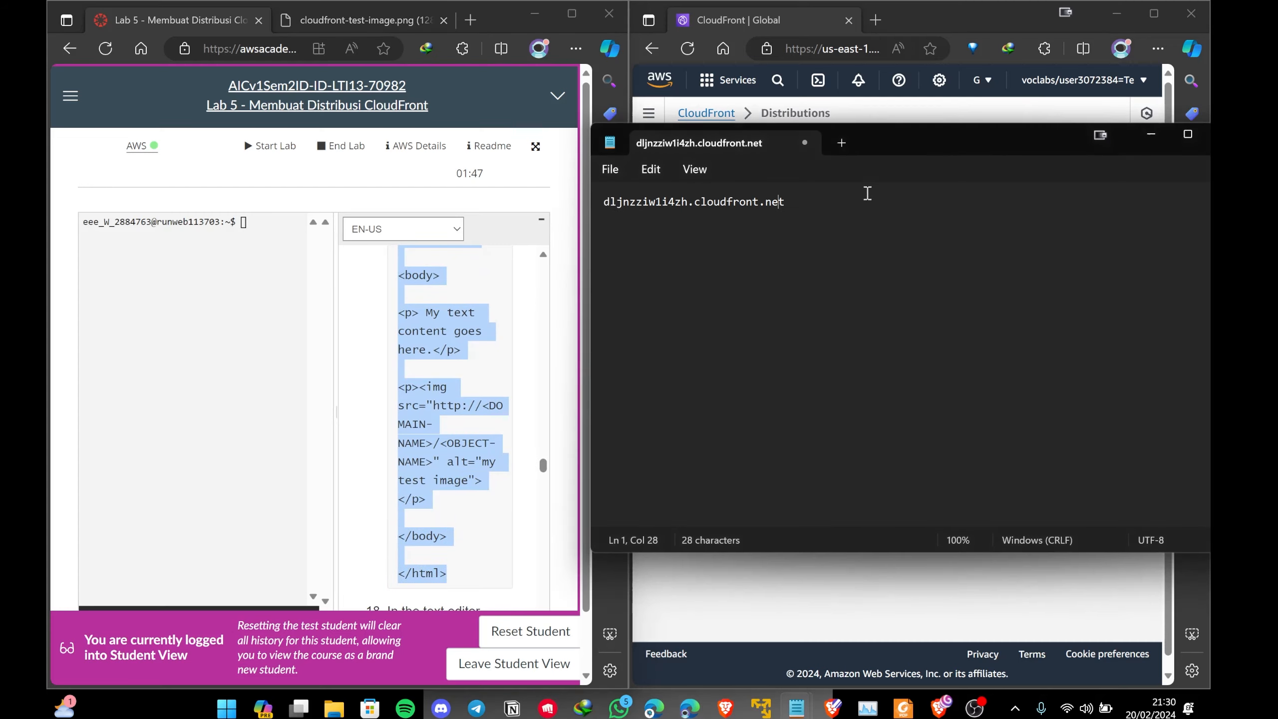
click(841, 145)
key(ctrl+v)
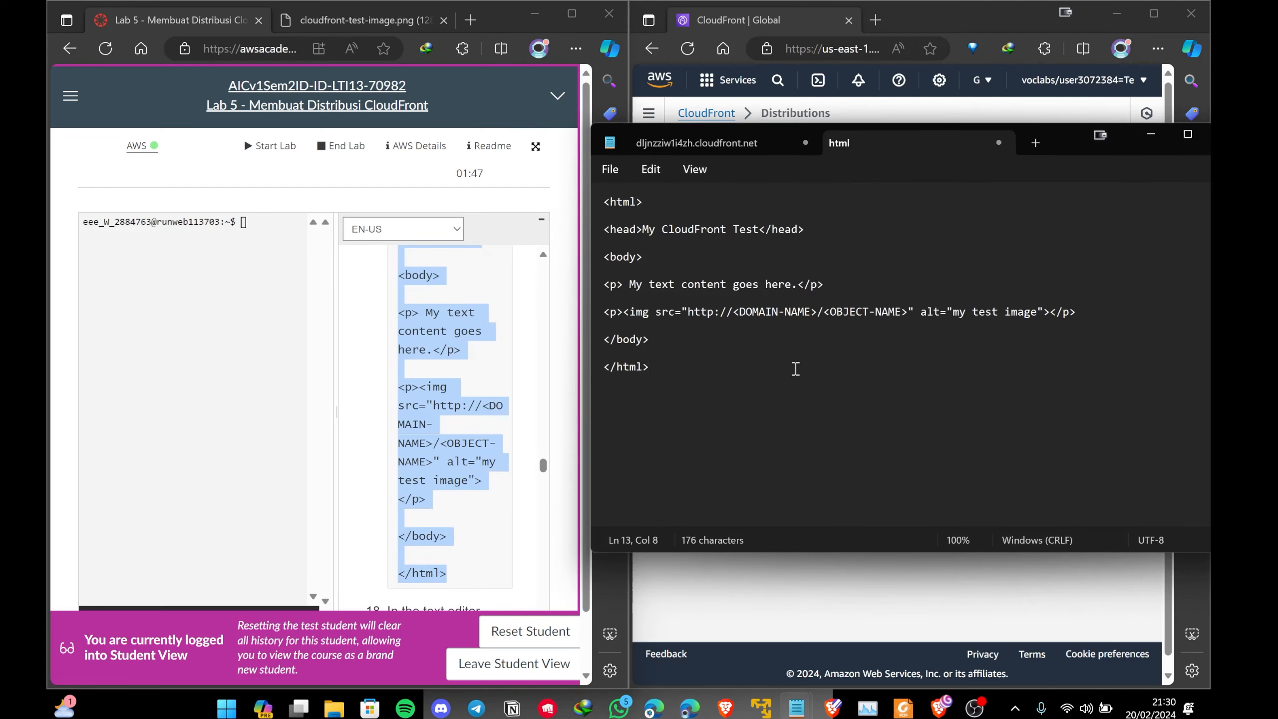
Follow lab step 18: replace <DOMAIN-NAME> in the HTML image URL with dljnzziw1i4zh.cloudfront.net, copied from the other Notepad tab
scroll(456, 466, down, 3)
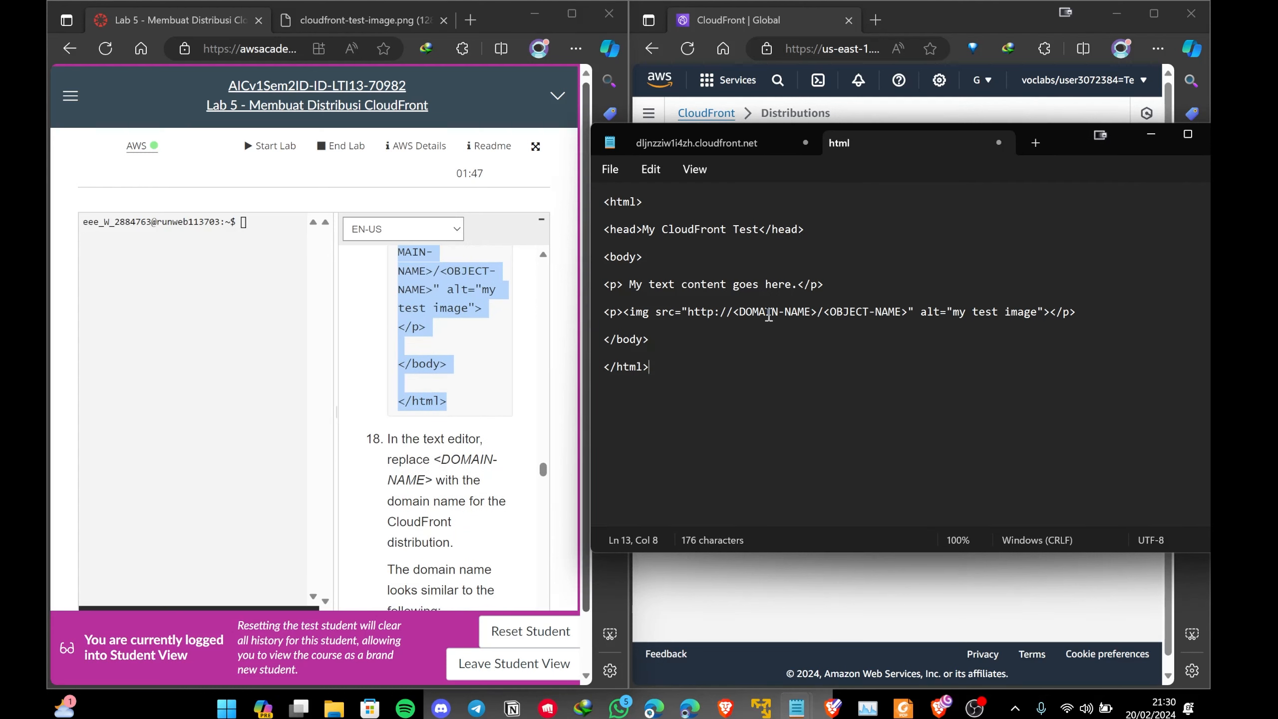
click(707, 142)
triple_click(678, 207)
key(ctrl+c)
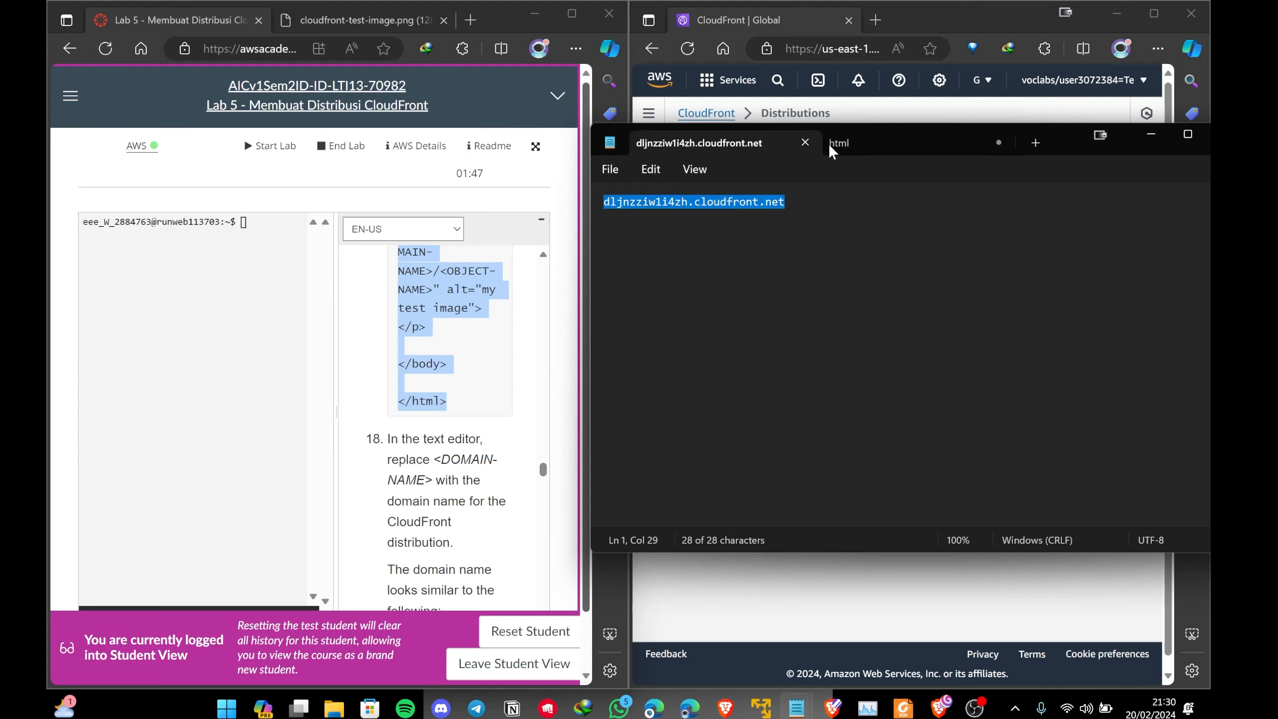
click(850, 143)
double_click(761, 312)
drag(762, 311, 733, 314)
click(814, 311)
key(ctrl+v)
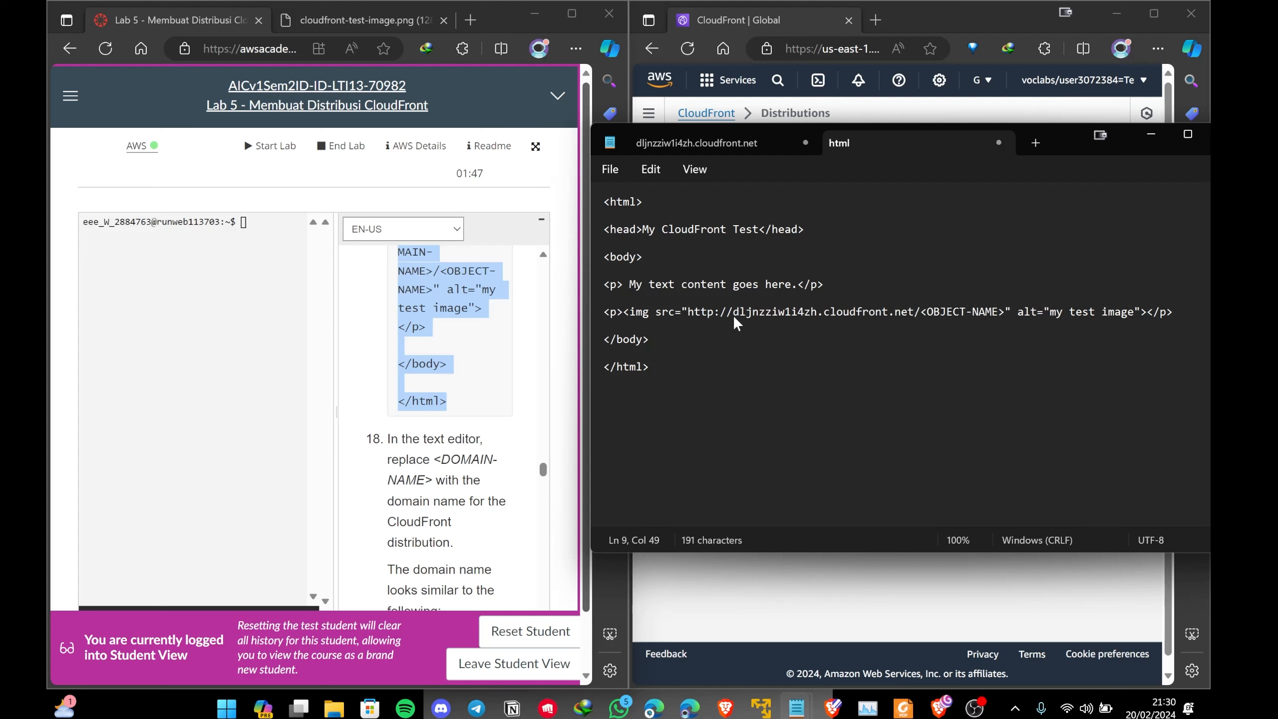
Follow lab step 19: replace <OBJECT-NAME> in the image URL with the copied text "cloudfront-test-image.png.", including its trailing period
scroll(467, 396, down, 1)
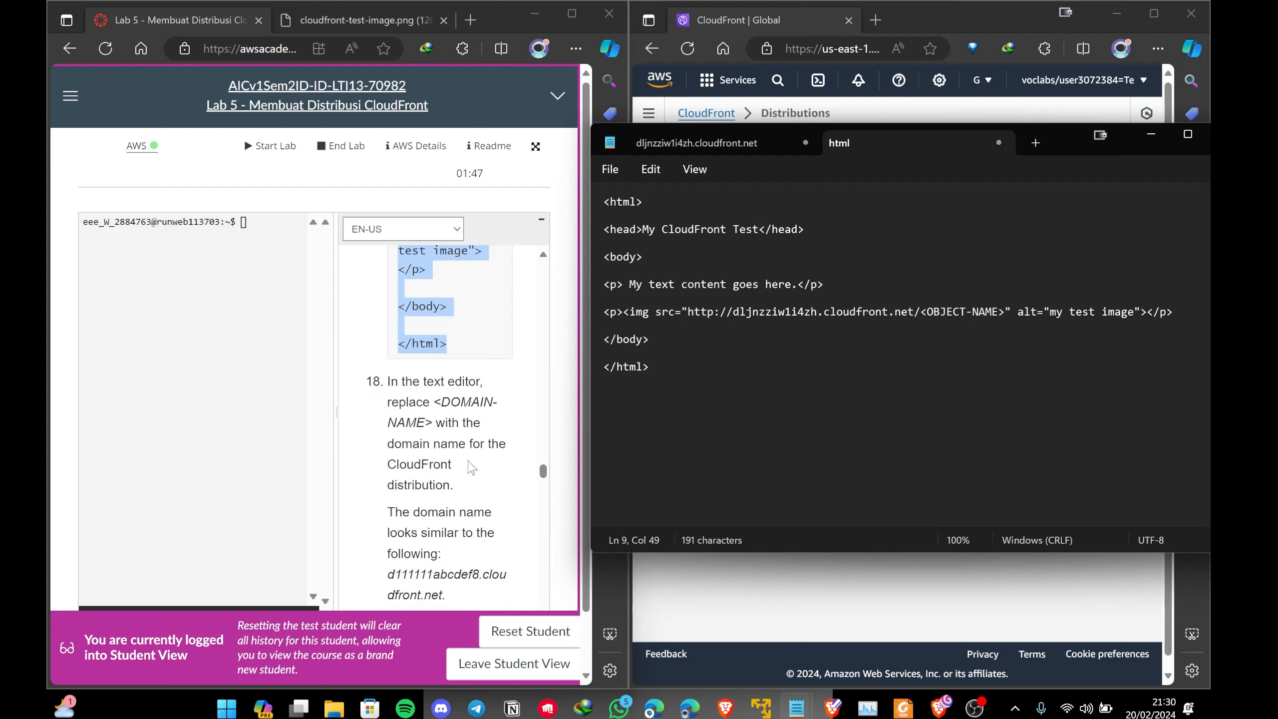
scroll(470, 471, down, 2)
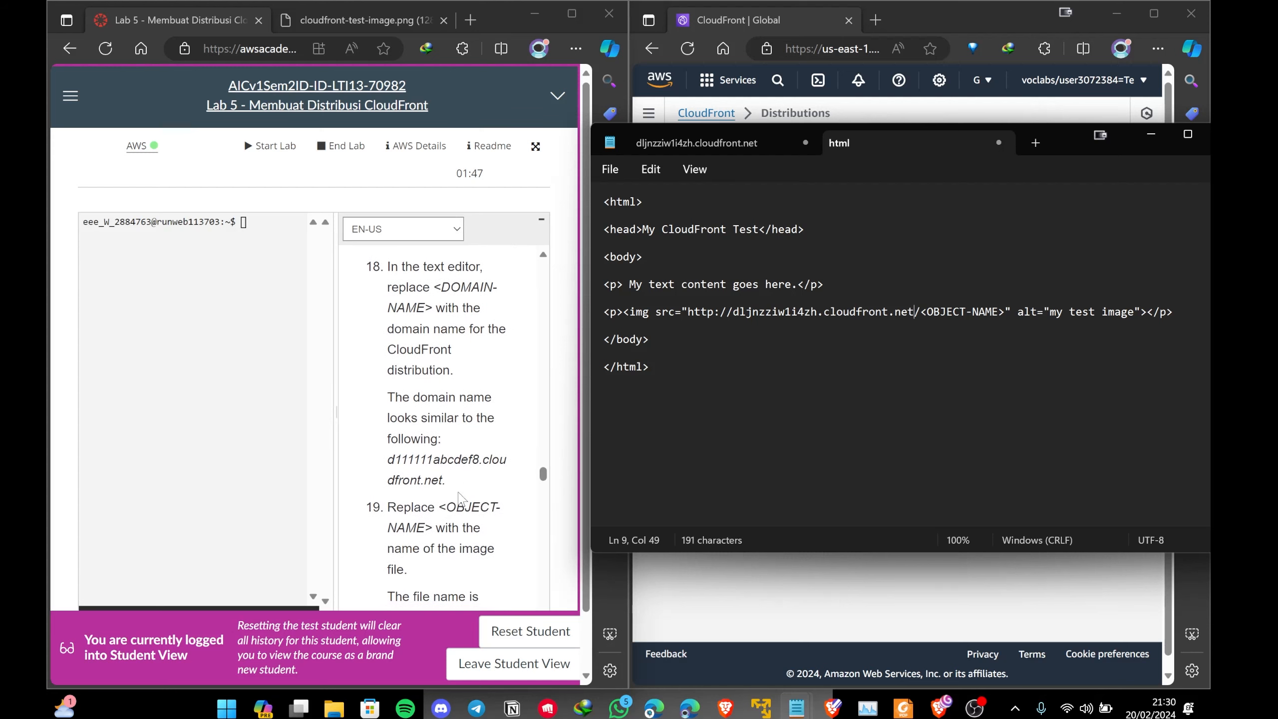
scroll(456, 491, down, 2)
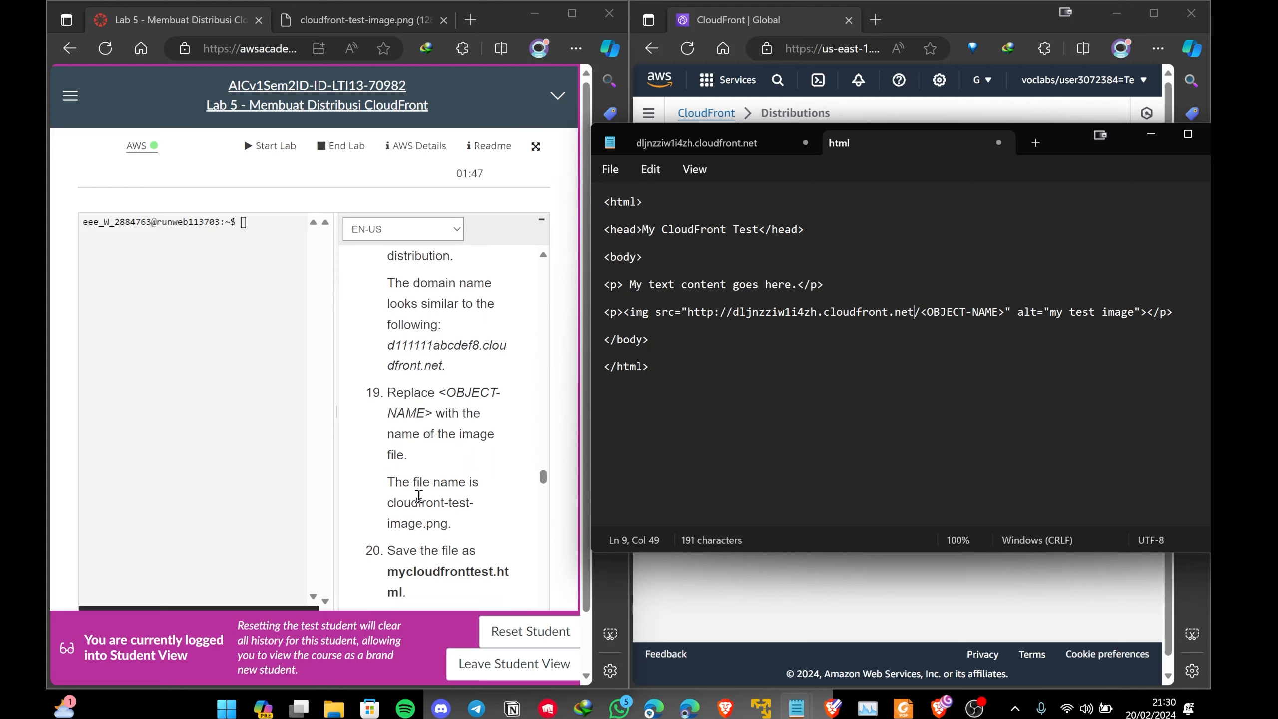
drag(393, 498, 470, 526)
key(ctrl+c)
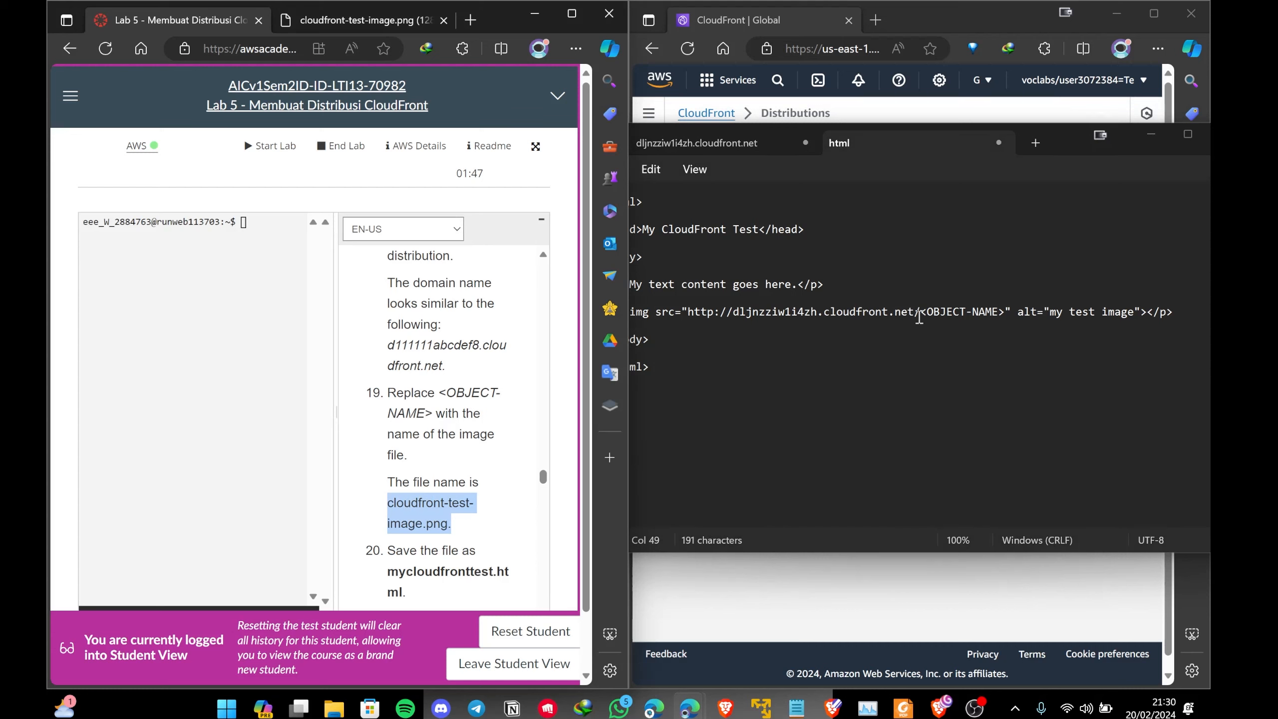
drag(921, 312, 1007, 314)
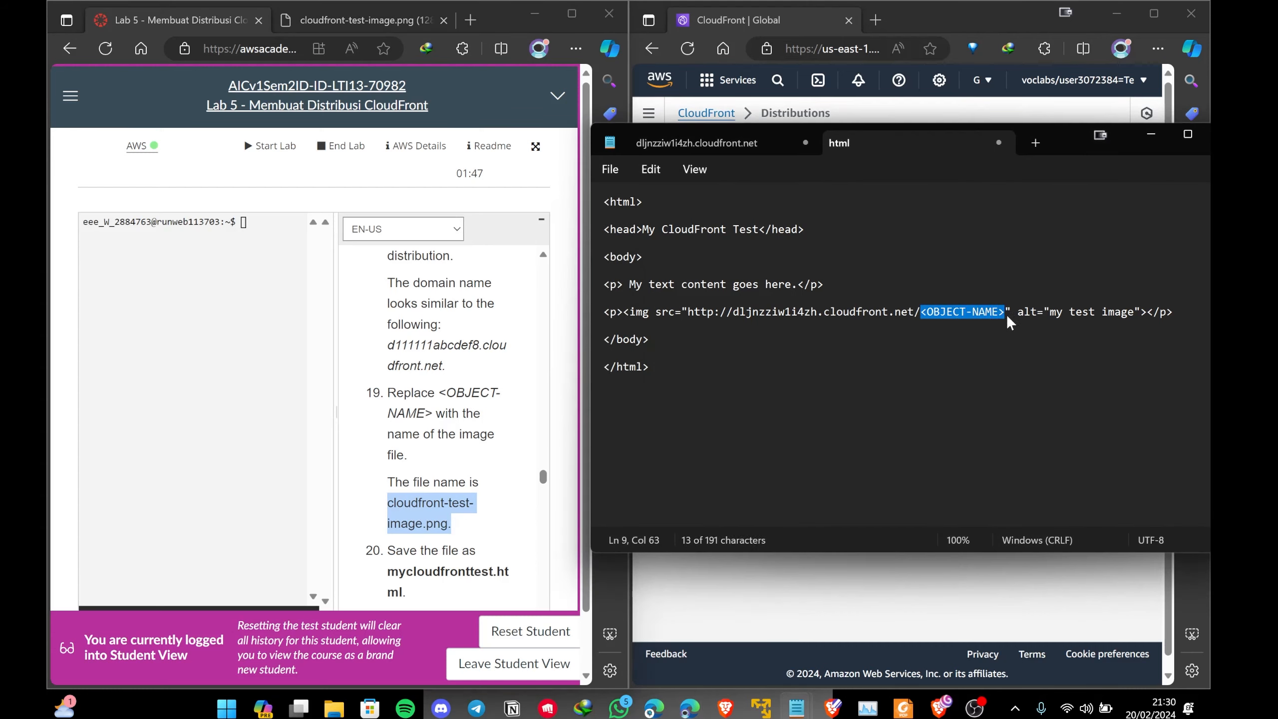
key(ctrl+v)
Save the HTML document to the Downloads folder as a text document, using the name "mycloudfronttest.html." copied from lab step 20
scroll(413, 471, down, 1)
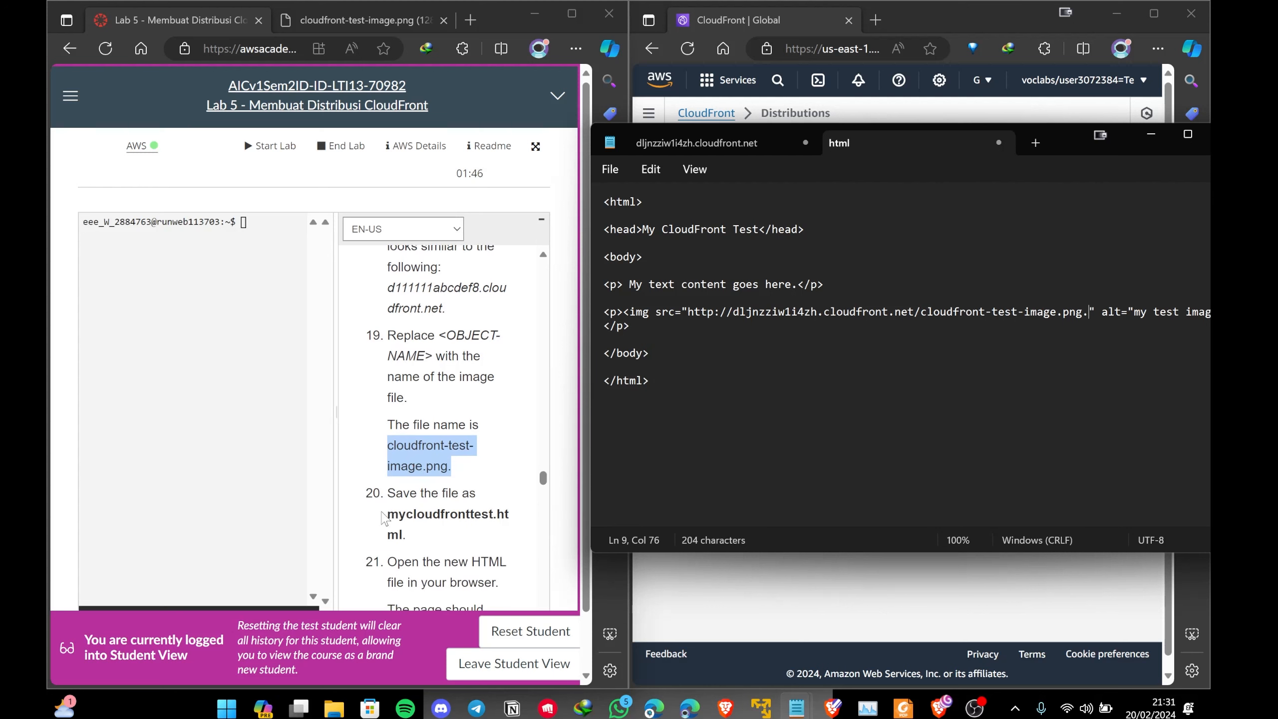
drag(384, 517, 428, 541)
key(ctrl+c)
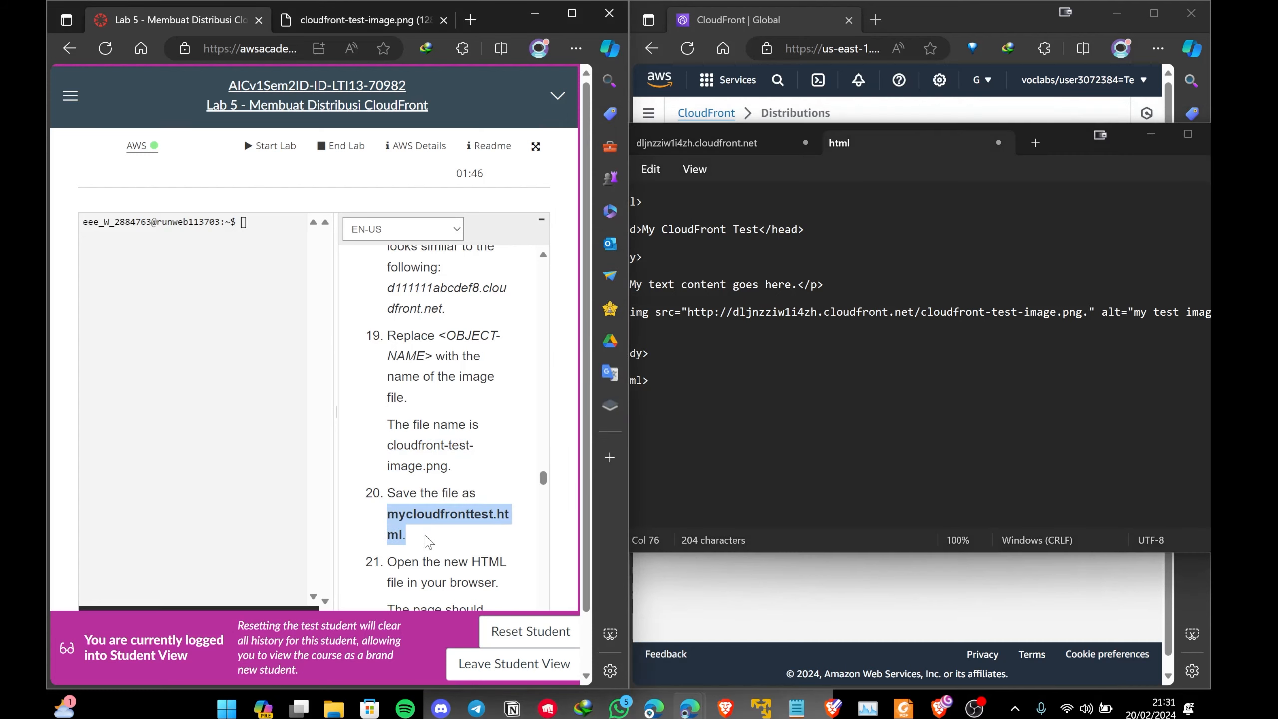
click(826, 367)
key(ctrl+s)
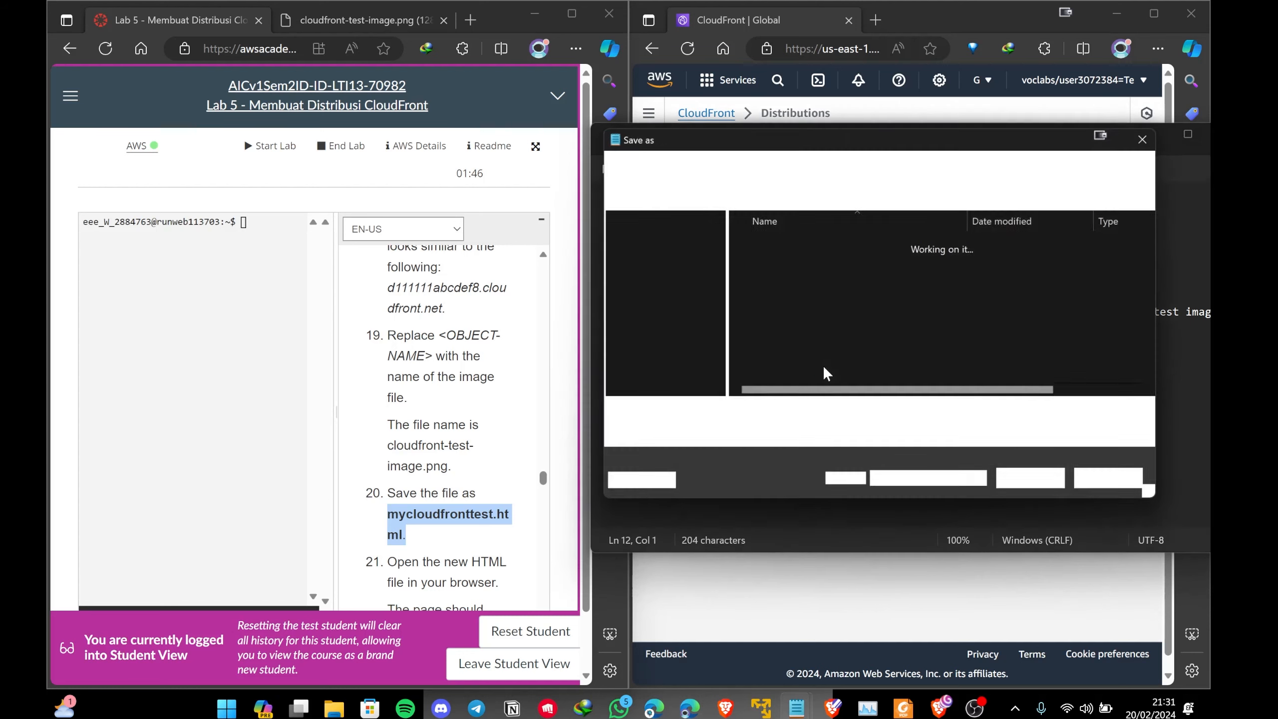
scroll(654, 312, up, 5)
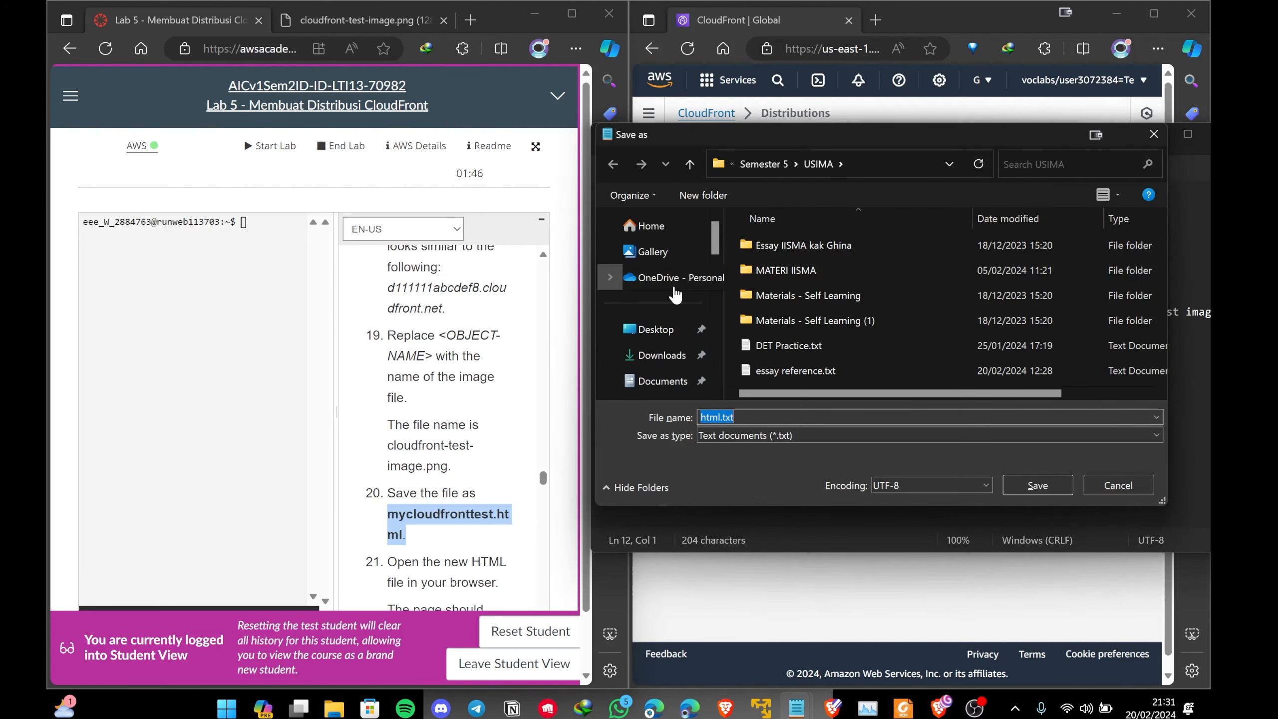
click(661, 355)
click(757, 417)
key(ctrl+a)
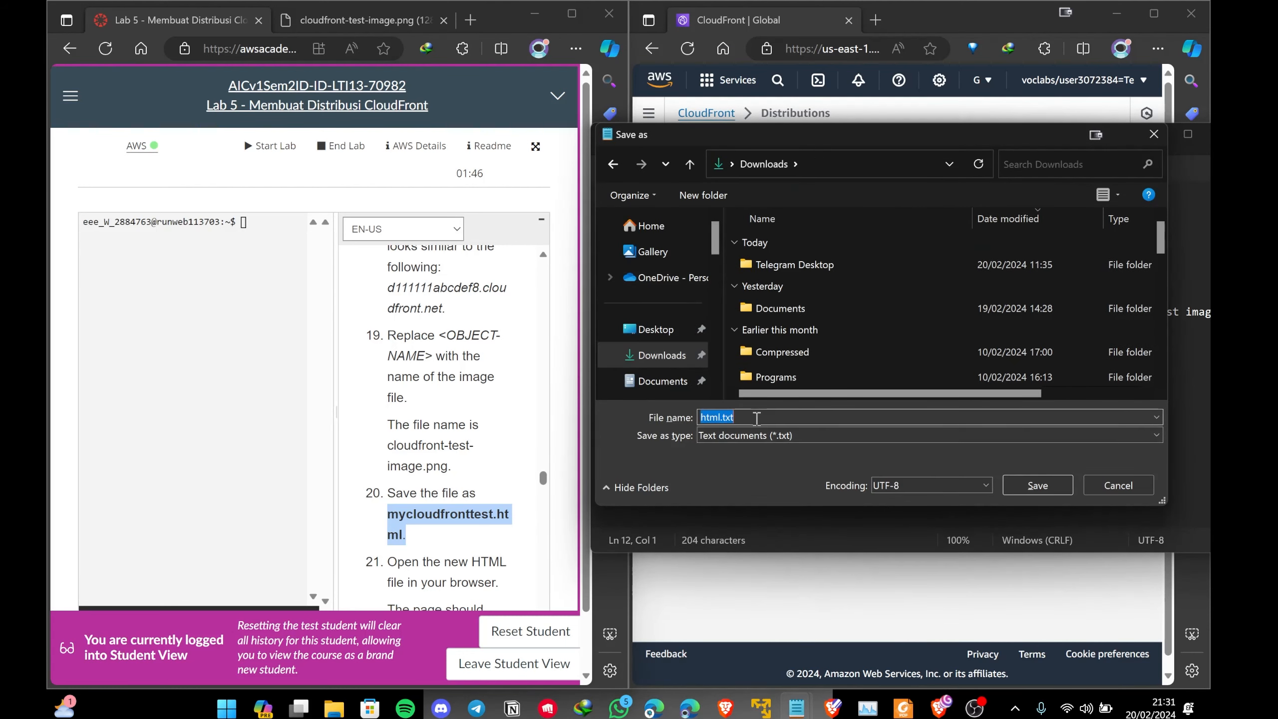
key(ctrl+v)
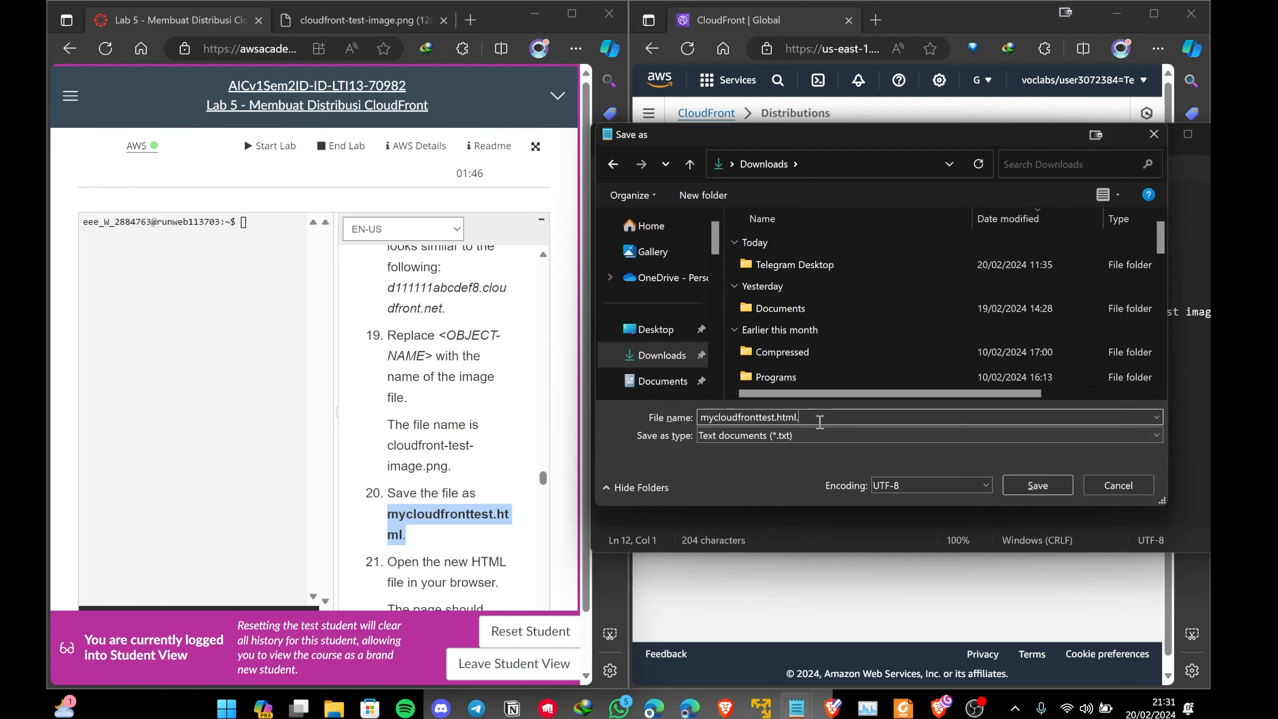
click(1050, 481)
In File Explorer's Downloads folder, rename the saved text file to mycloudfronttest.html, removing the extra period and the .txt extension
scroll(511, 408, down, 2)
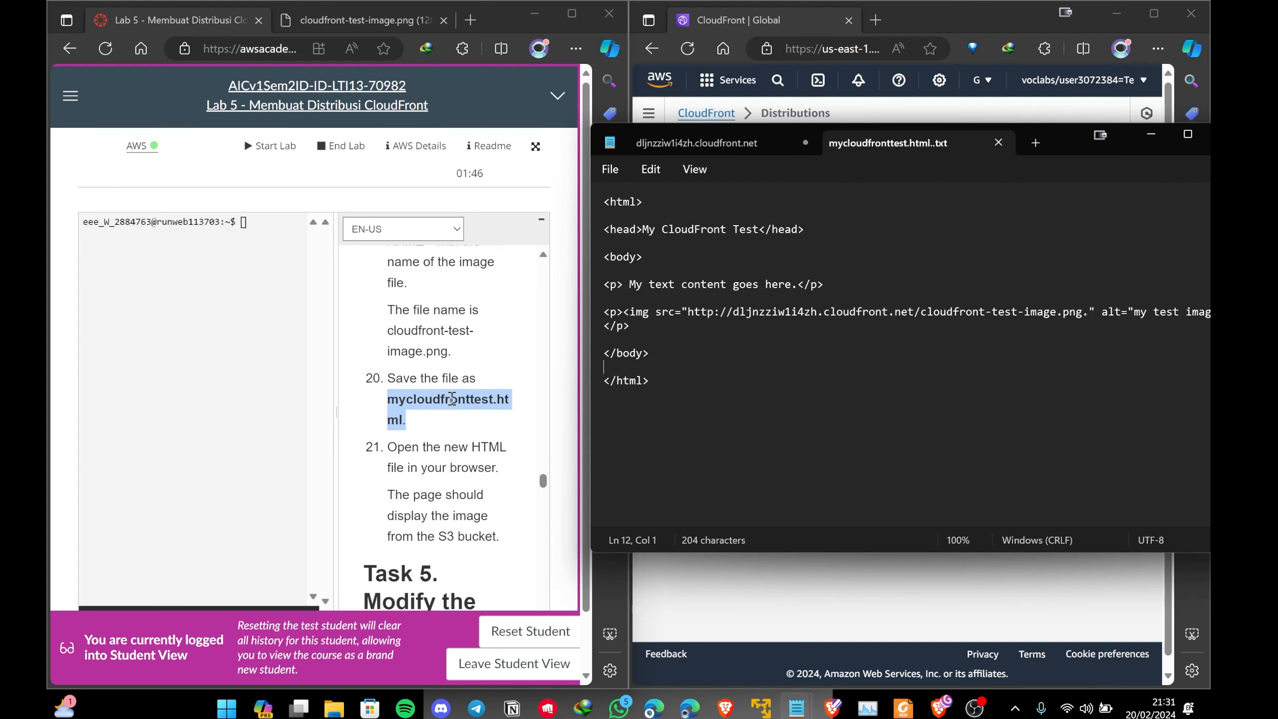
mouse_move(333, 707)
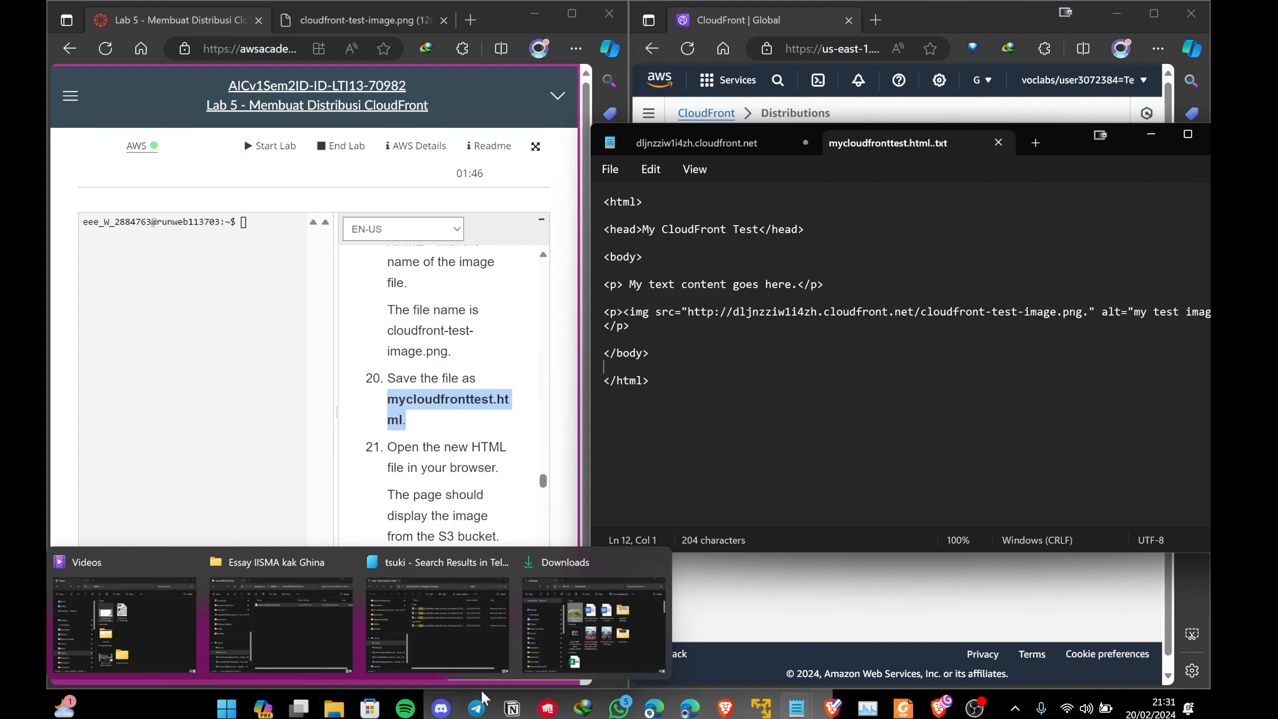
click(594, 625)
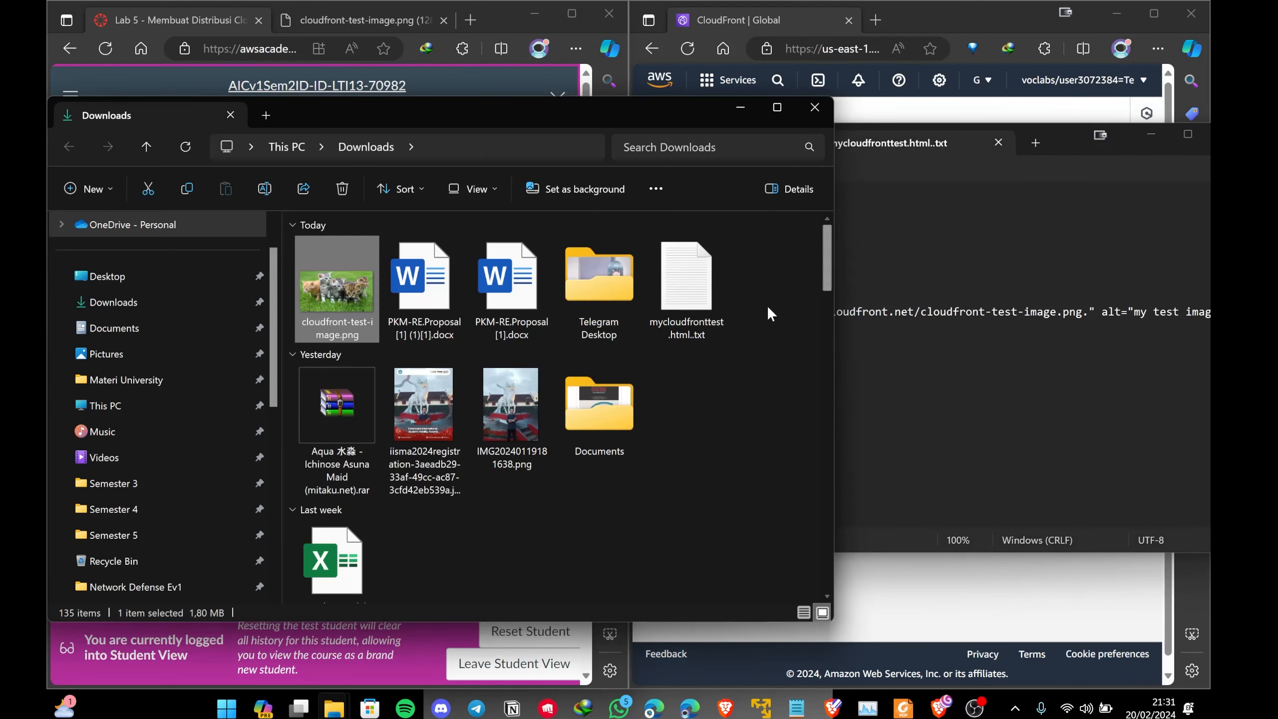
click(696, 297)
click(696, 297)
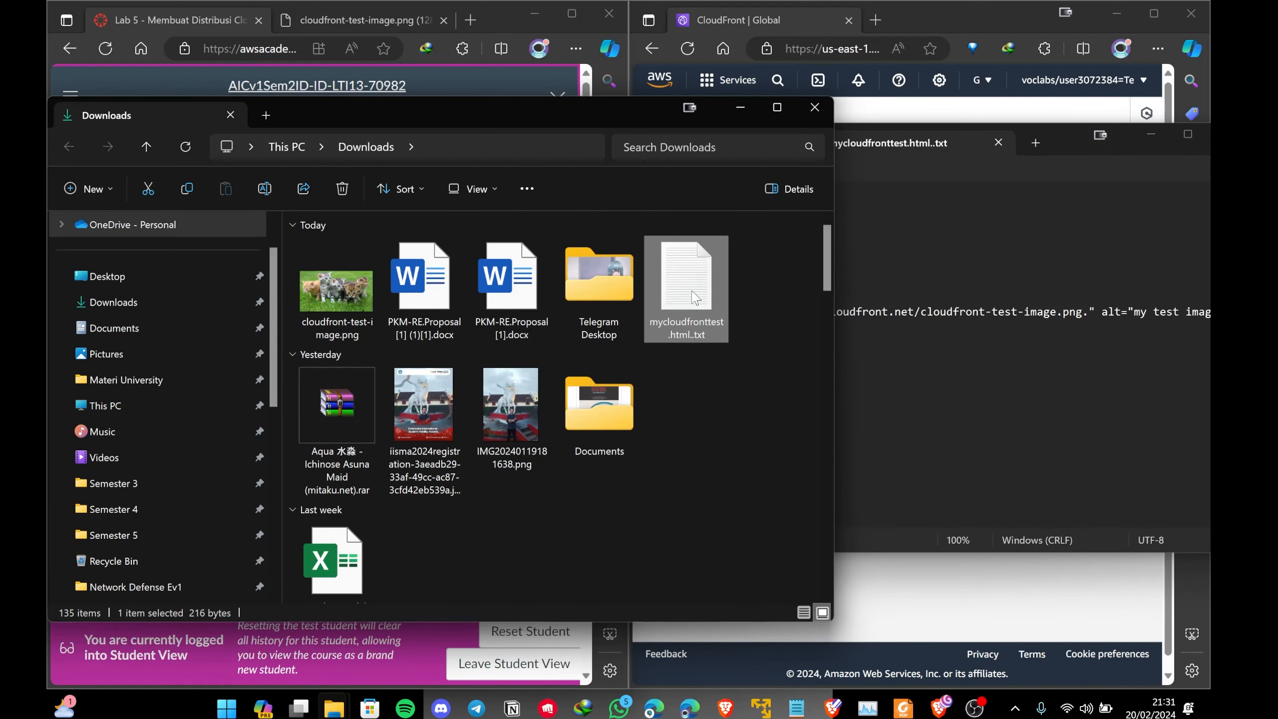
key(XF86AudioRaiseVolume)
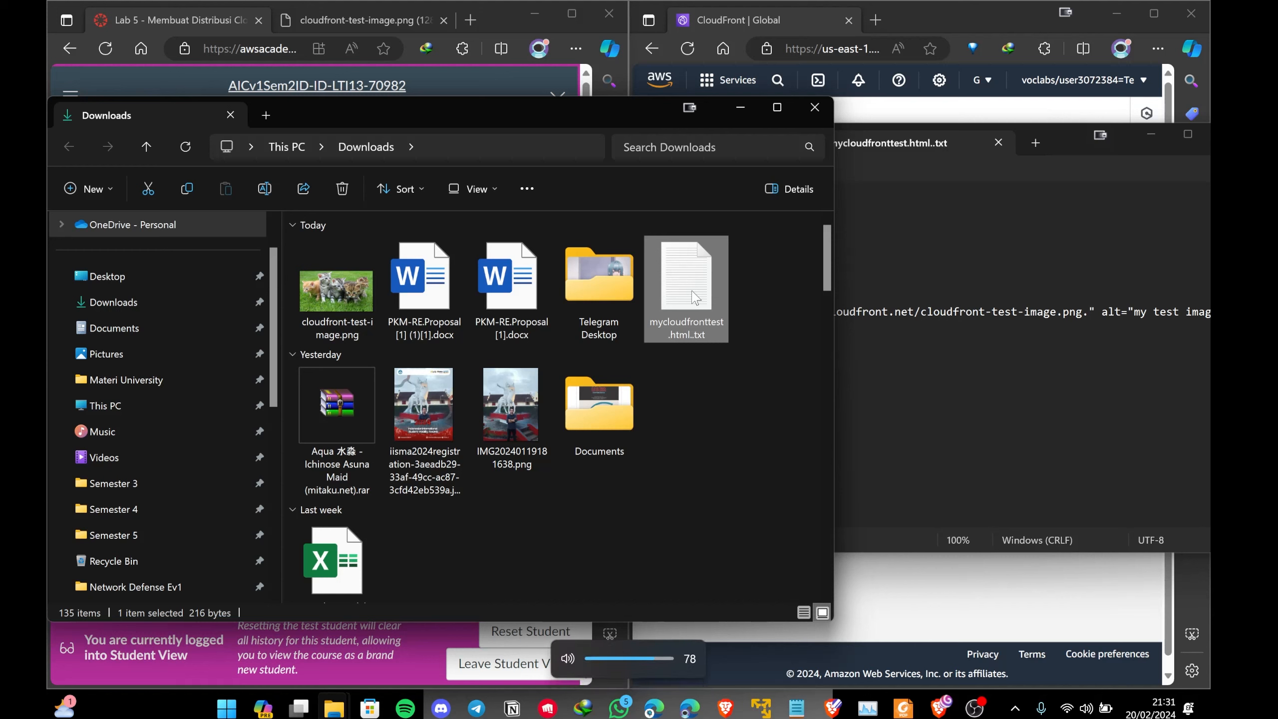
key(F2)
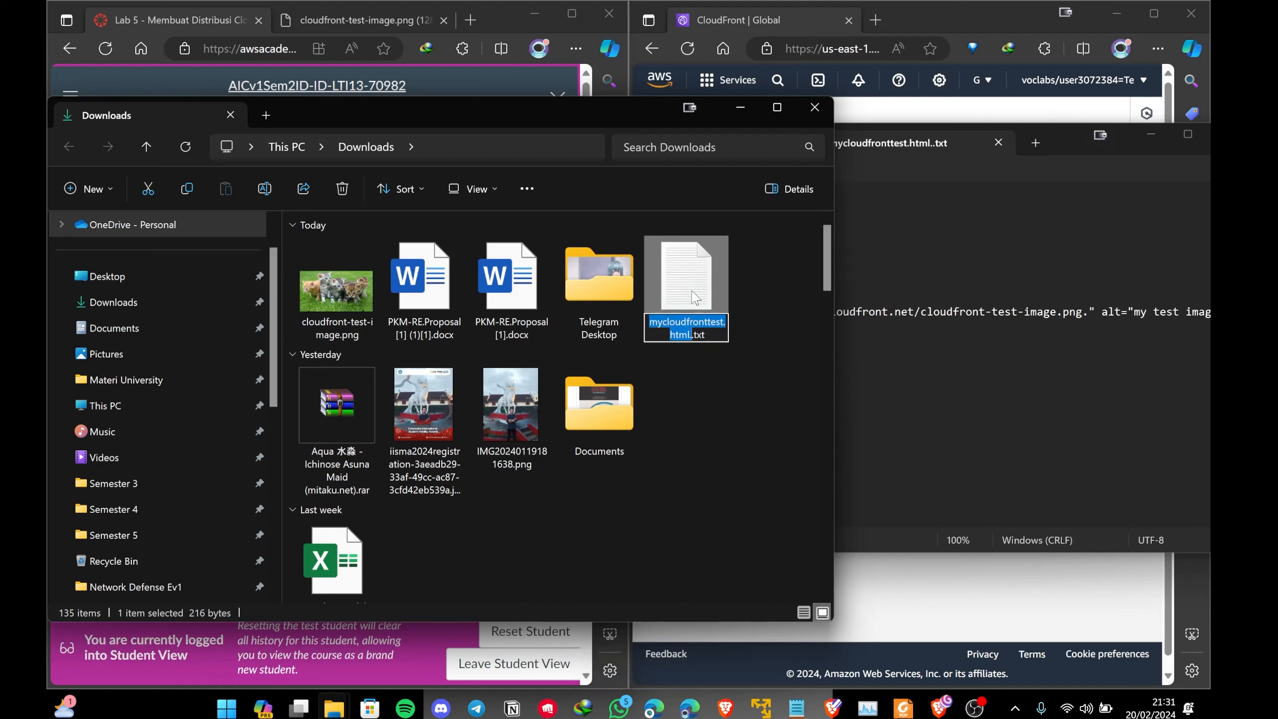
key(Right)
key(BackSpace)
key(Delete)
key(Delete)
key(Delete)
key(Delete)
key(Return)
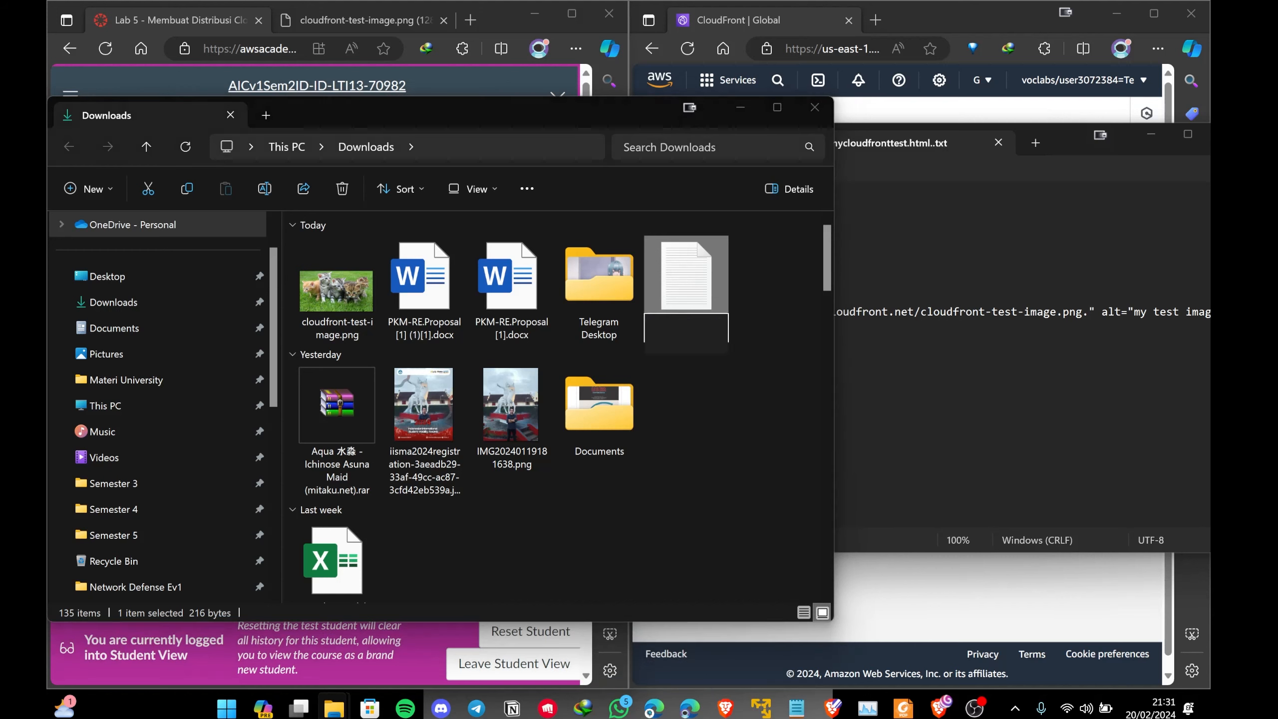
click(709, 361)
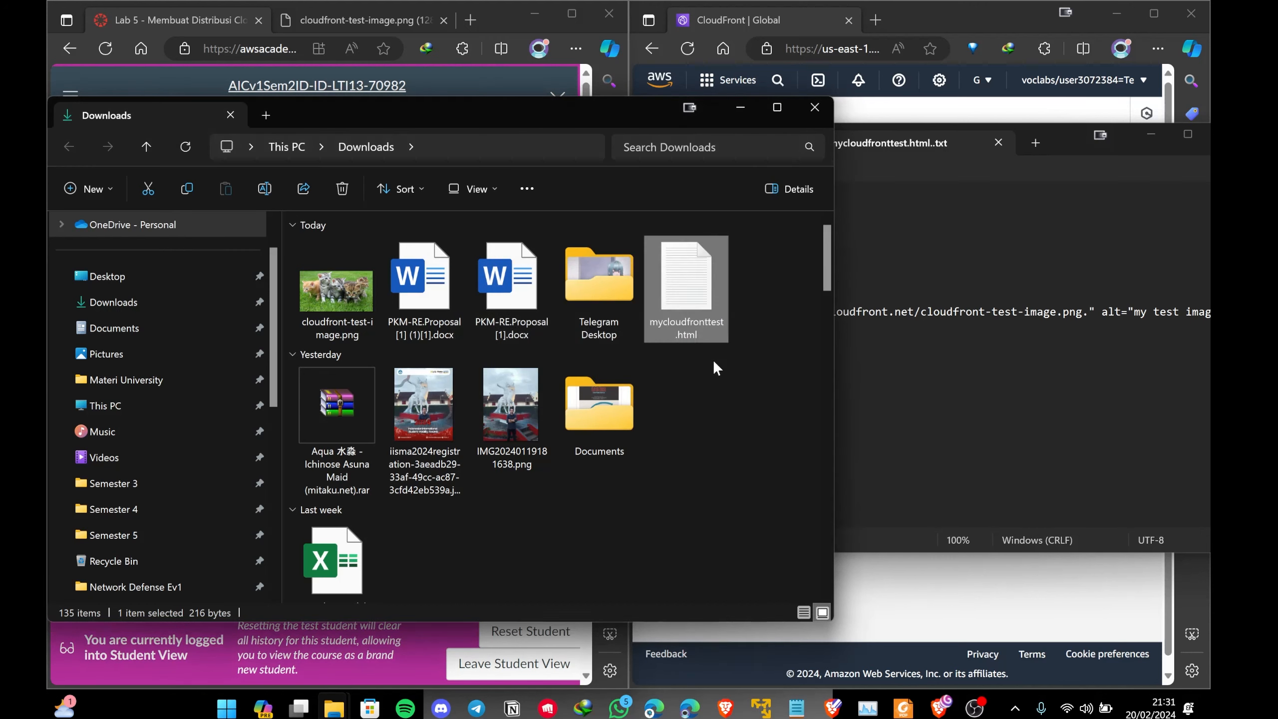
Open mycloudfronttest.html from the Downloads folder with Microsoft Edge
right_click(713, 268)
mouse_move(815, 346)
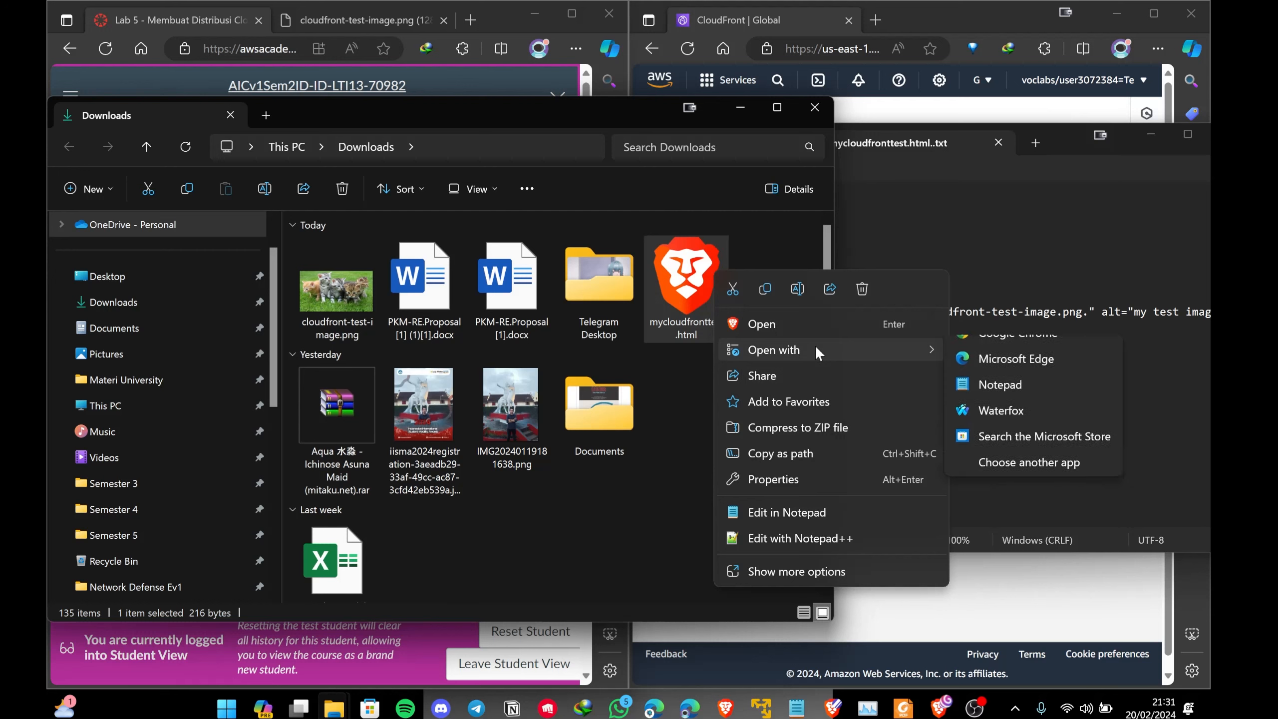
click(1018, 404)
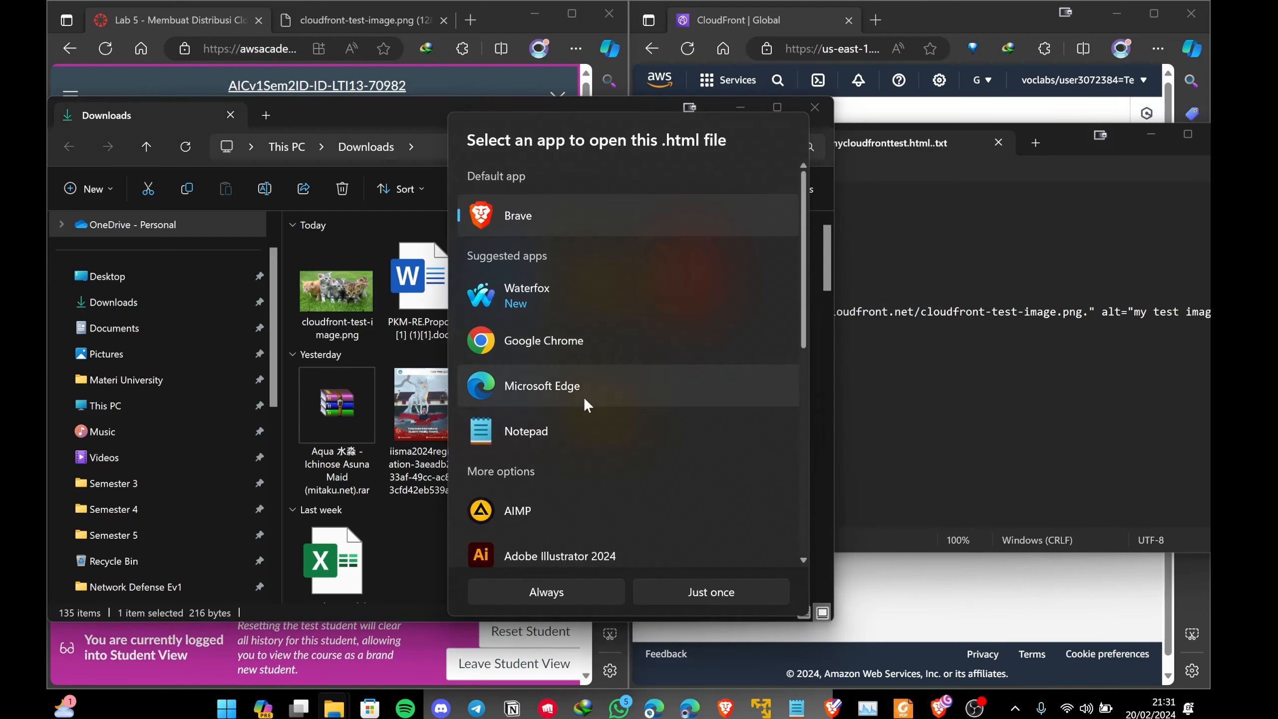
double_click(583, 393)
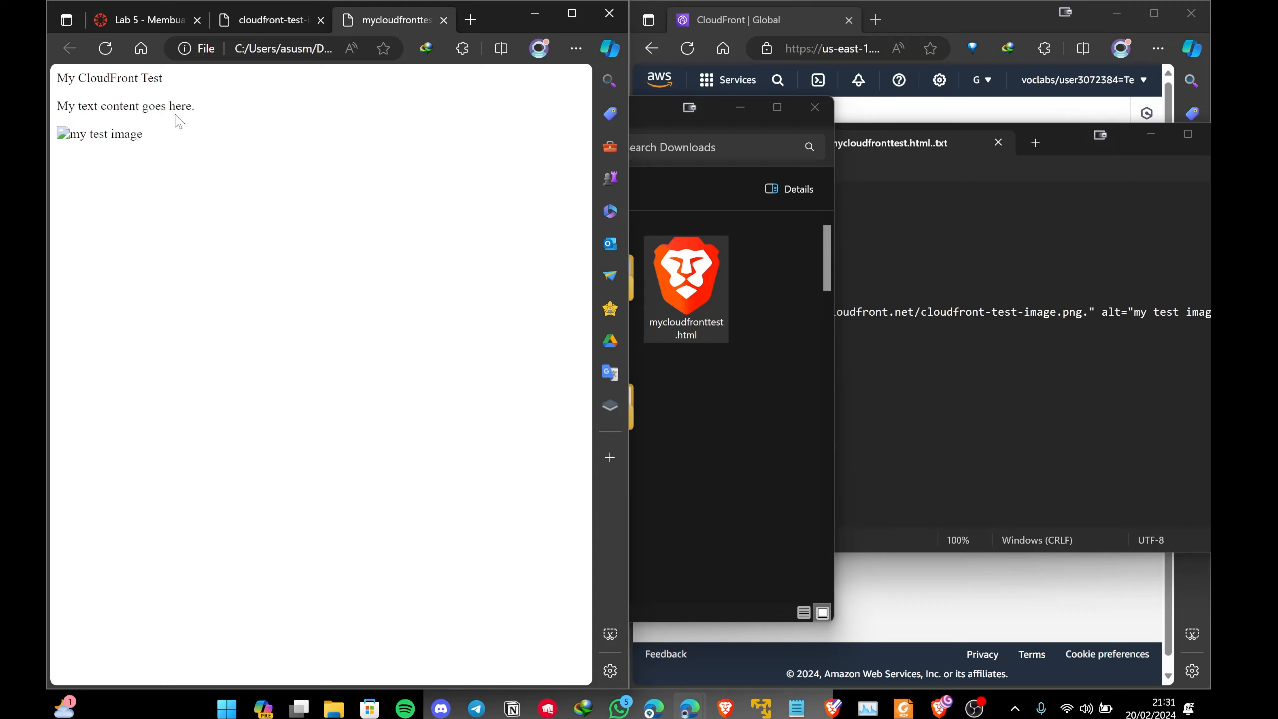
Enlarge and reload the test page to check whether its image loads, restore the side-by-side layout and return to the lab instructions
click(96, 56)
click(571, 16)
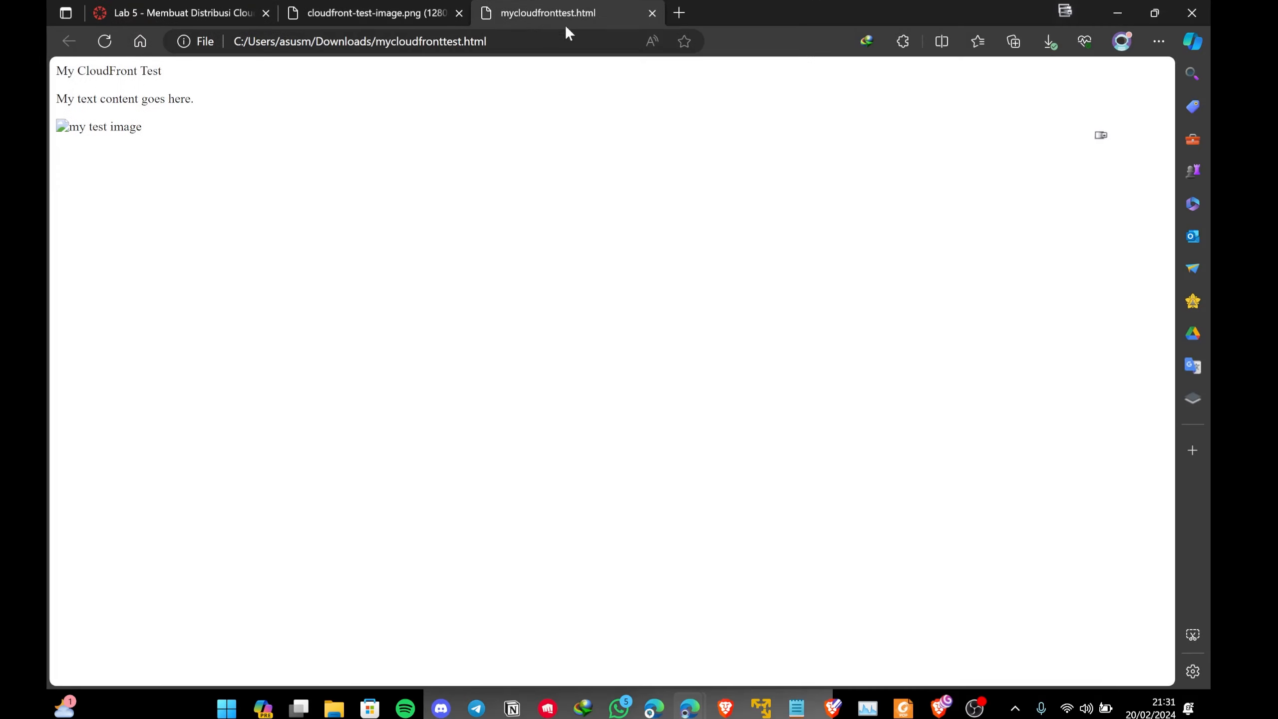
click(103, 43)
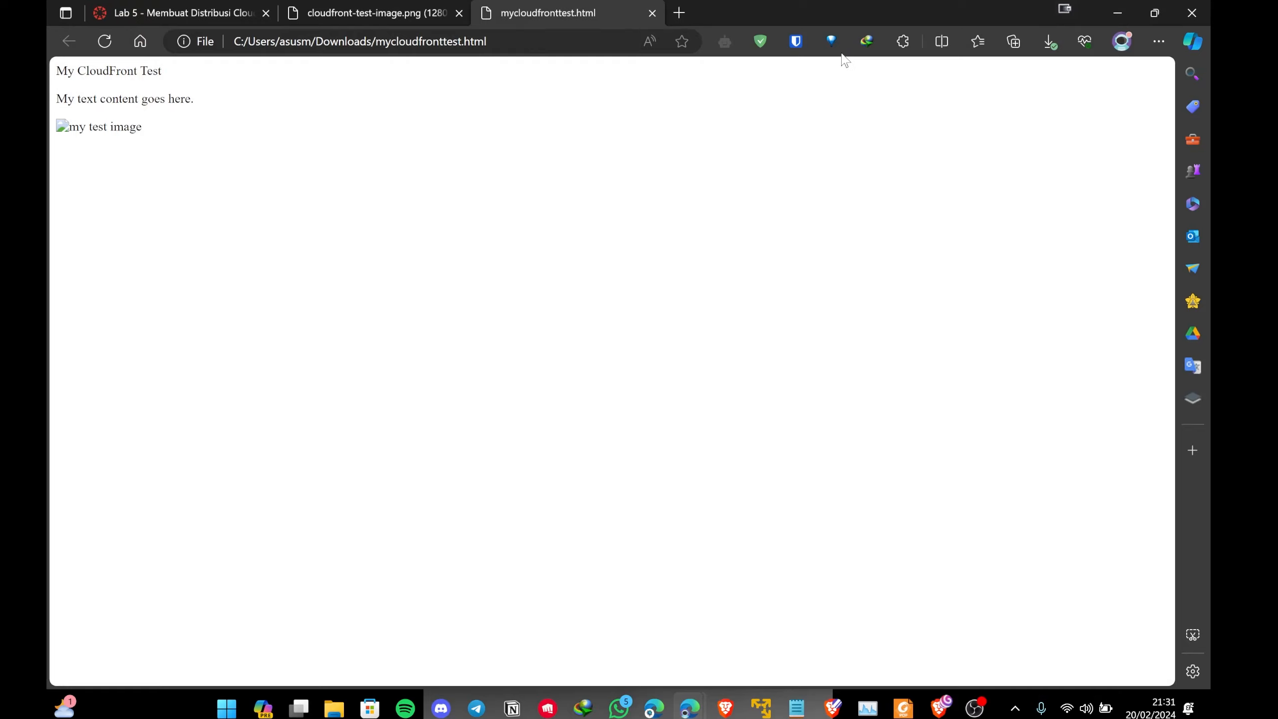
key(super+Left)
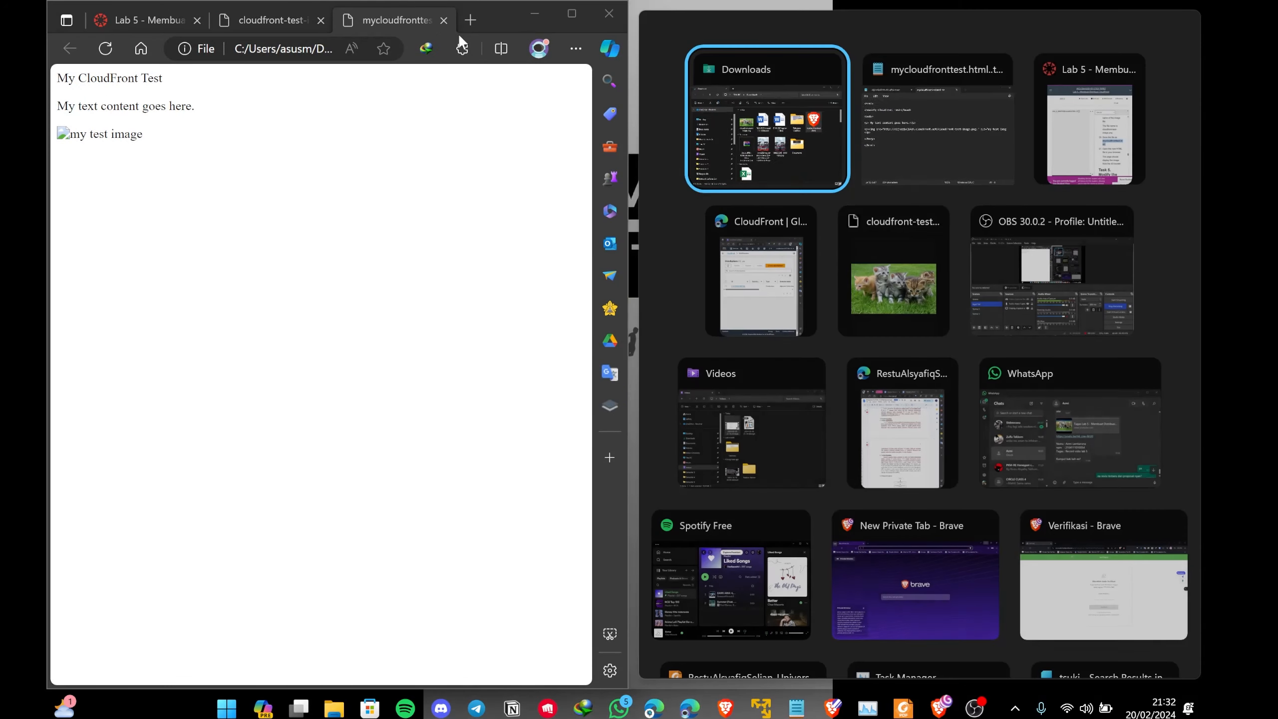
click(266, 12)
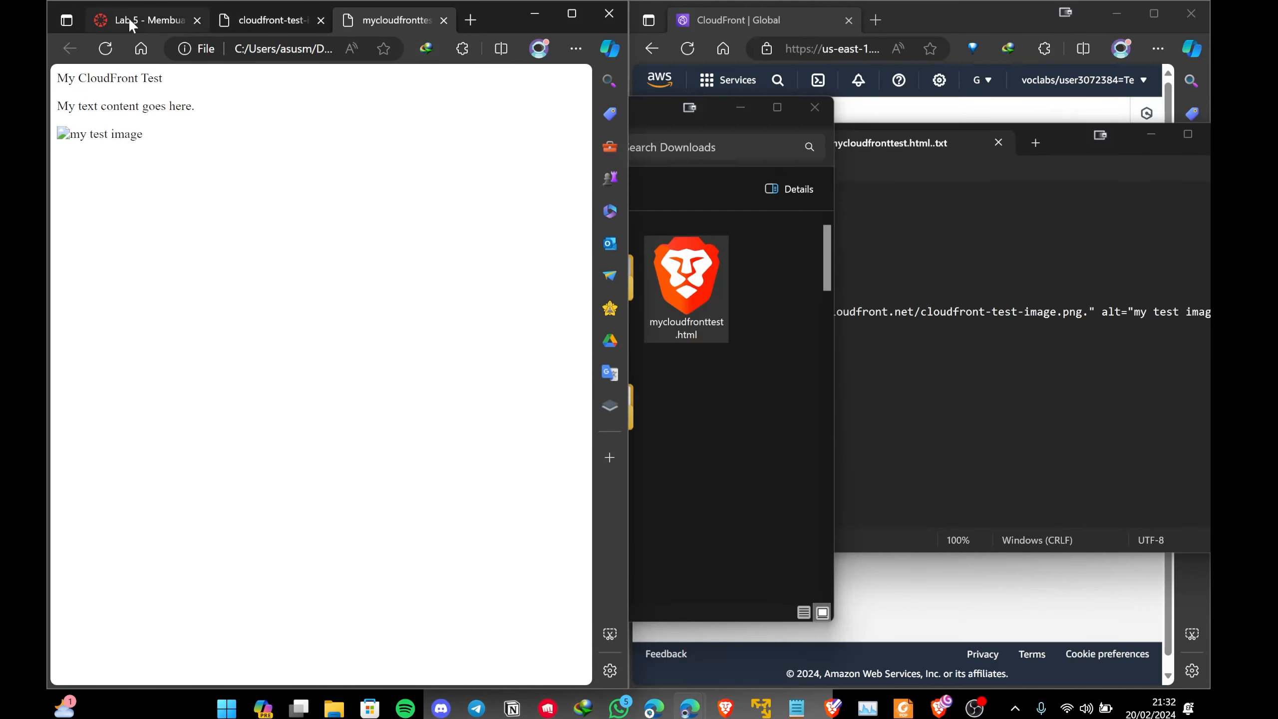
click(146, 19)
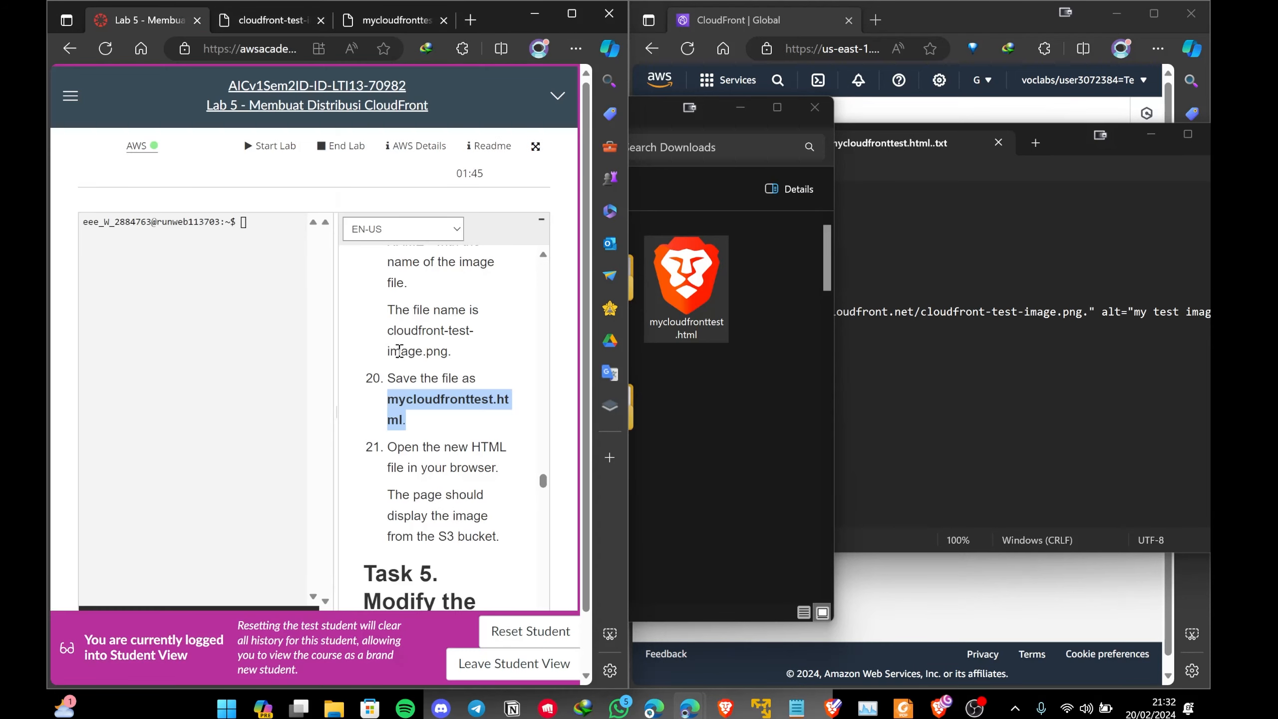
Bring the mycloudfronttest.html test page and the CloudFront distributions list back into view side by side
scroll(447, 385, down, 1)
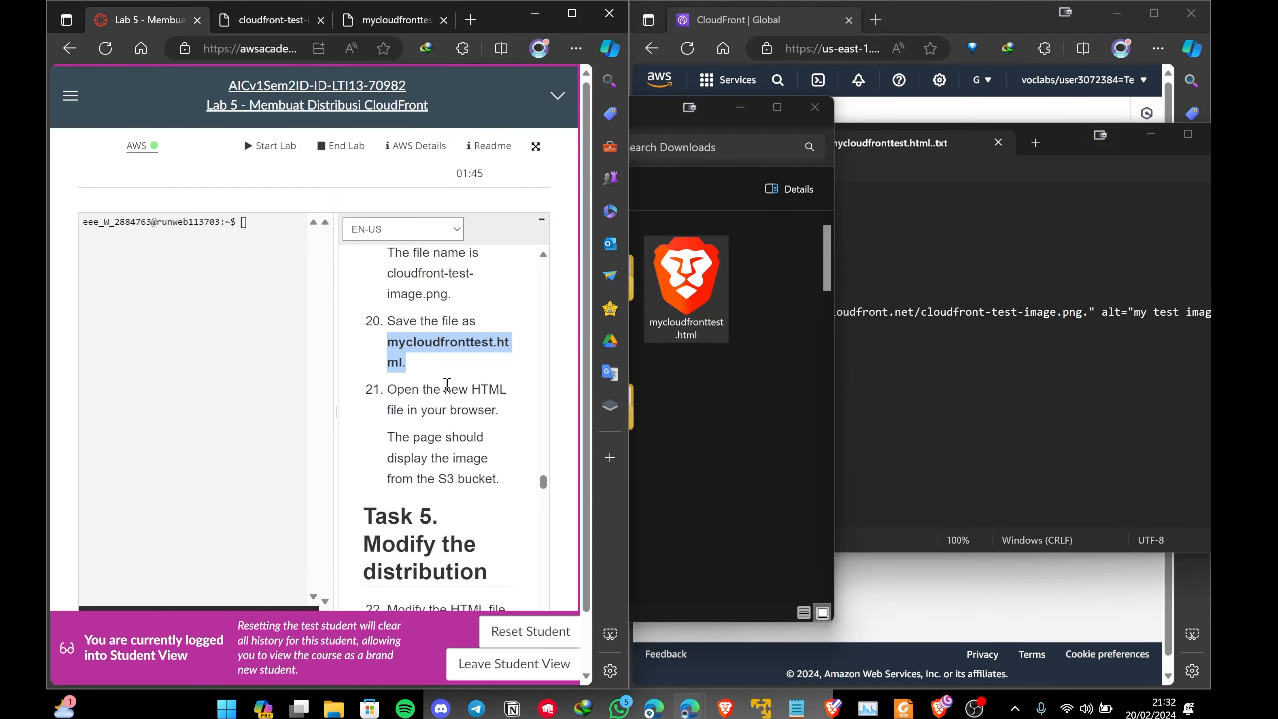
click(975, 710)
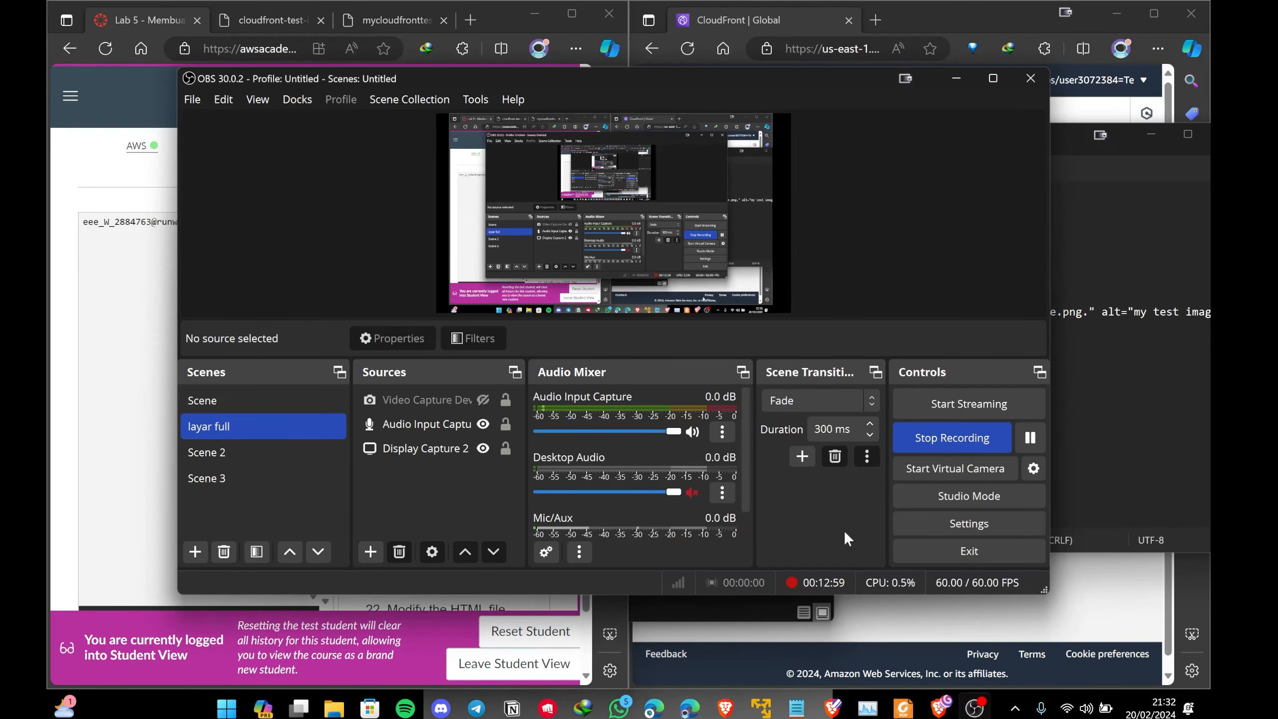
click(1158, 403)
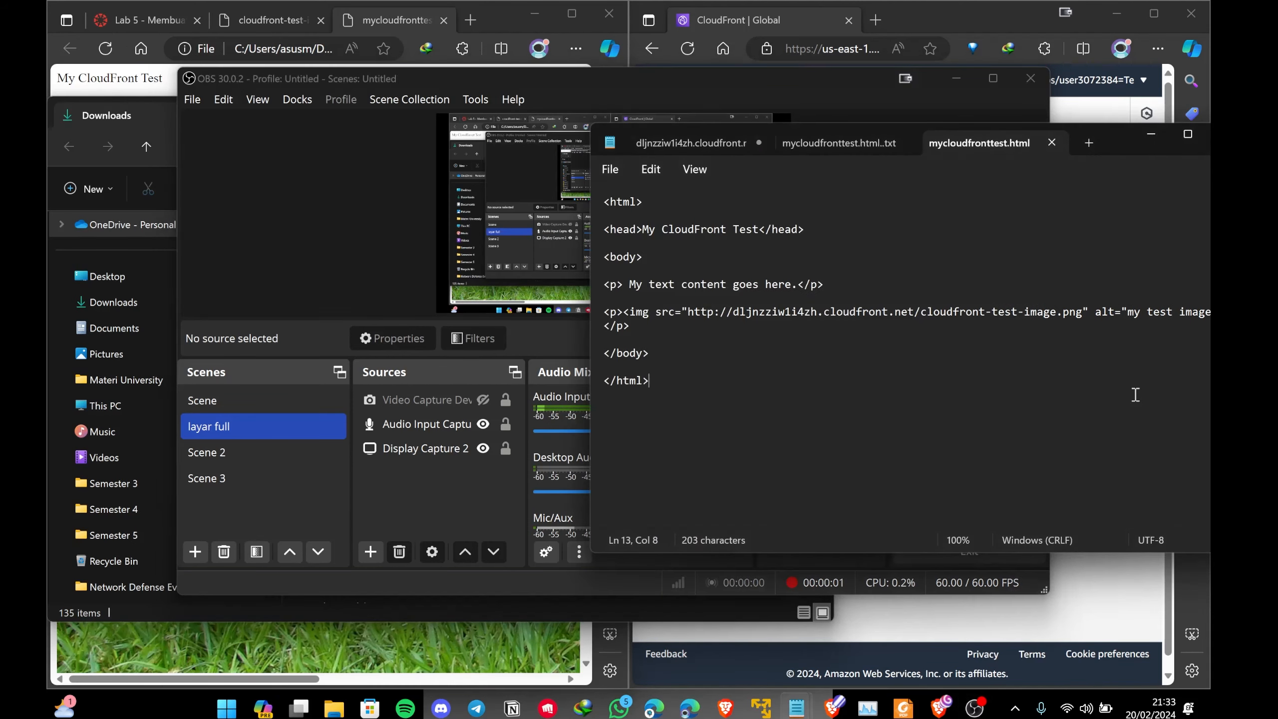
click(146, 118)
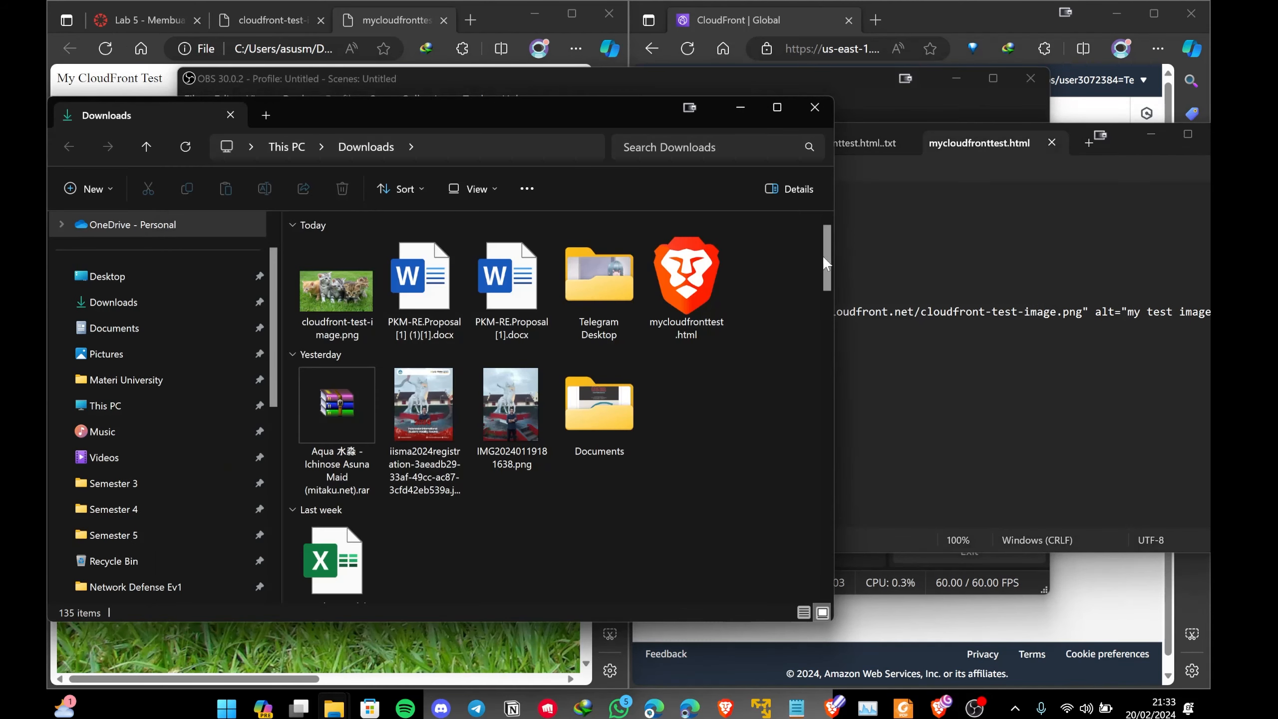
click(937, 29)
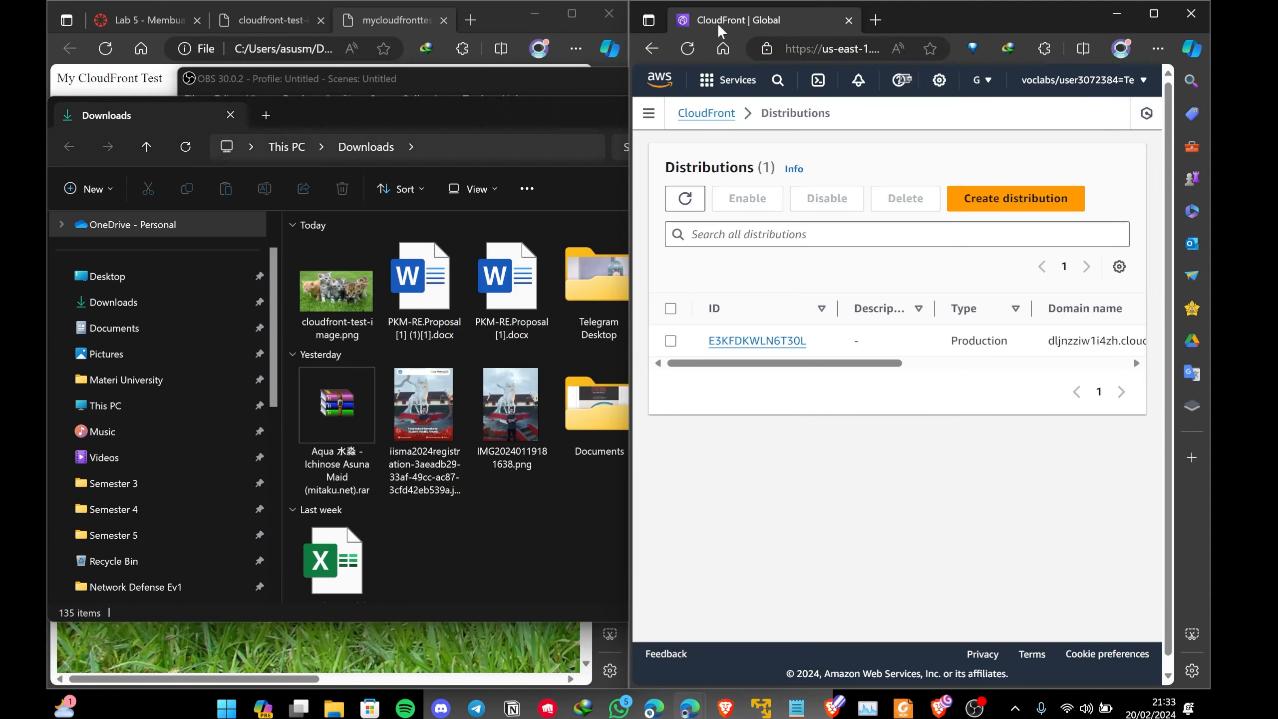
click(516, 8)
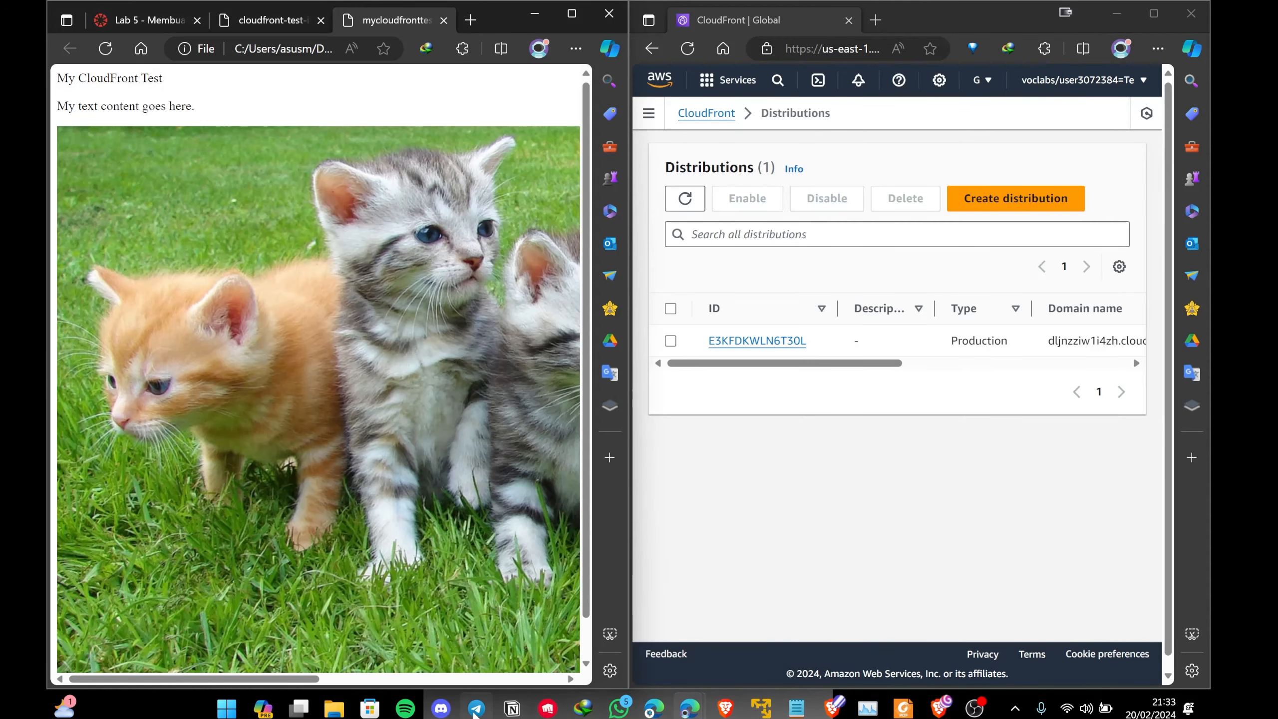
In Notepad, add a period after .png in the image source of mycloudfronttest.html, remove it again, and return to the test page
mouse_move(324, 706)
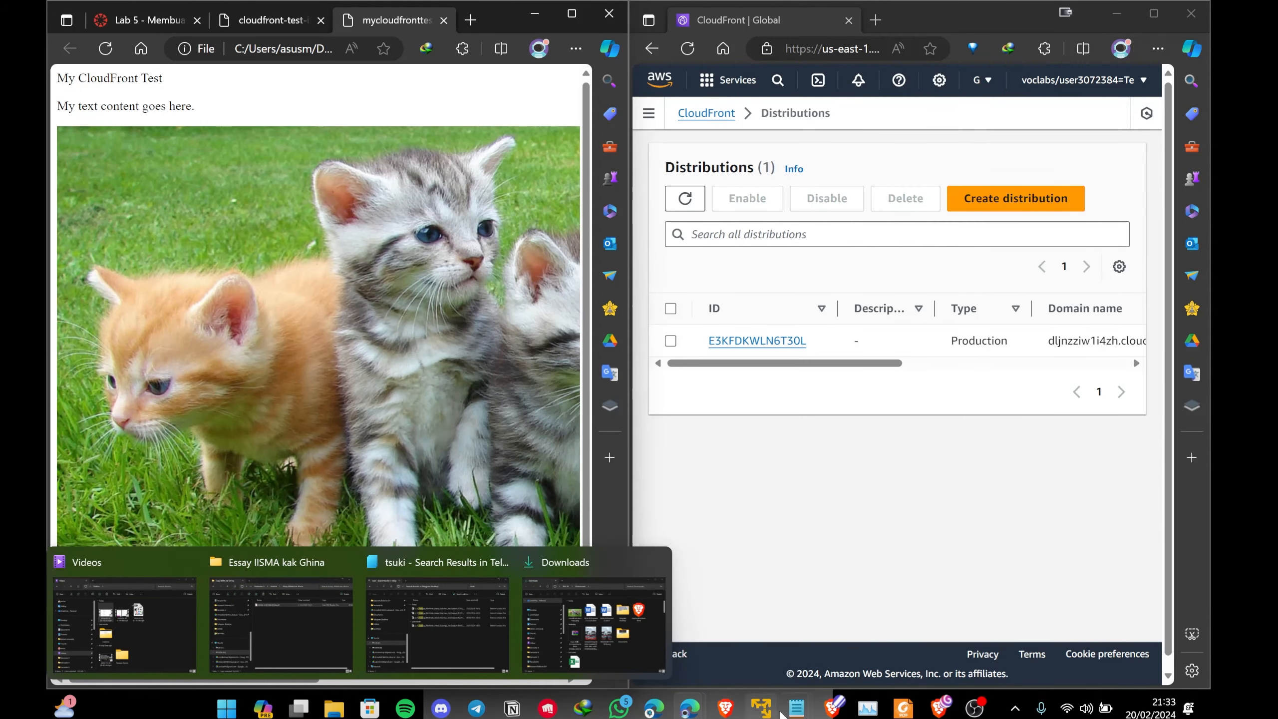
mouse_move(796, 708)
click(978, 625)
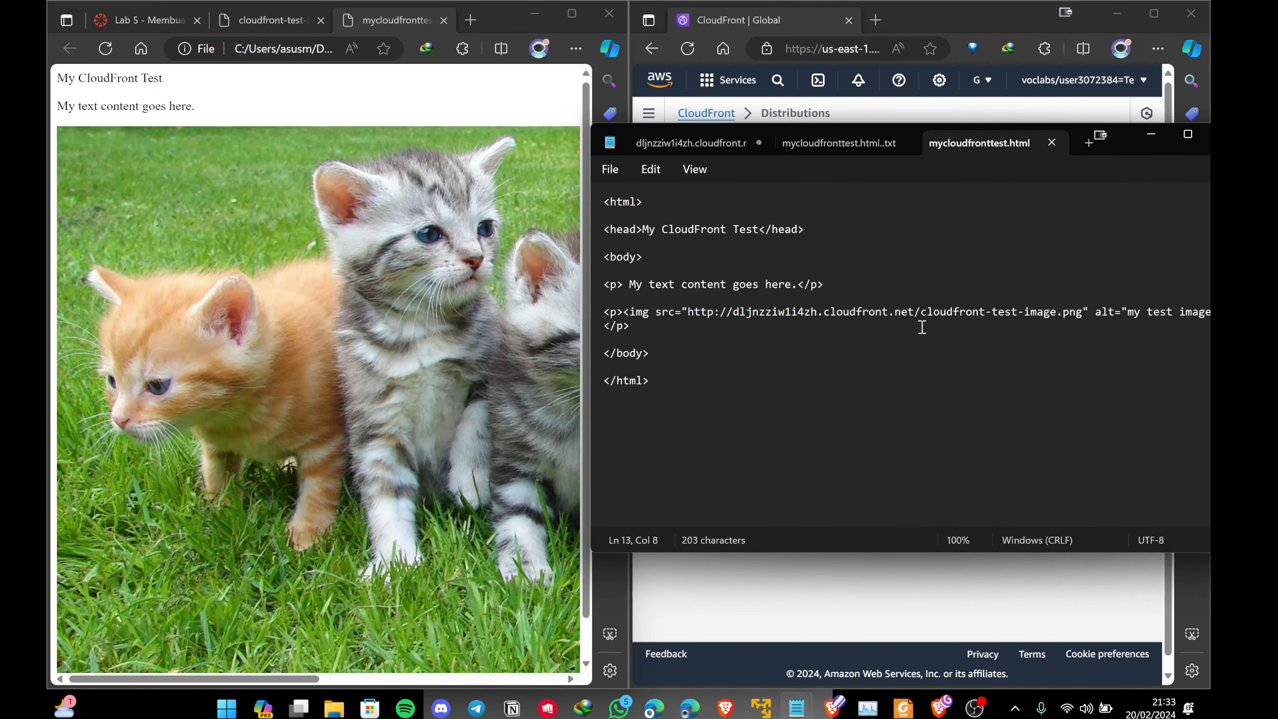
click(1083, 312)
text(.)
key(BackSpace)
click(489, 16)
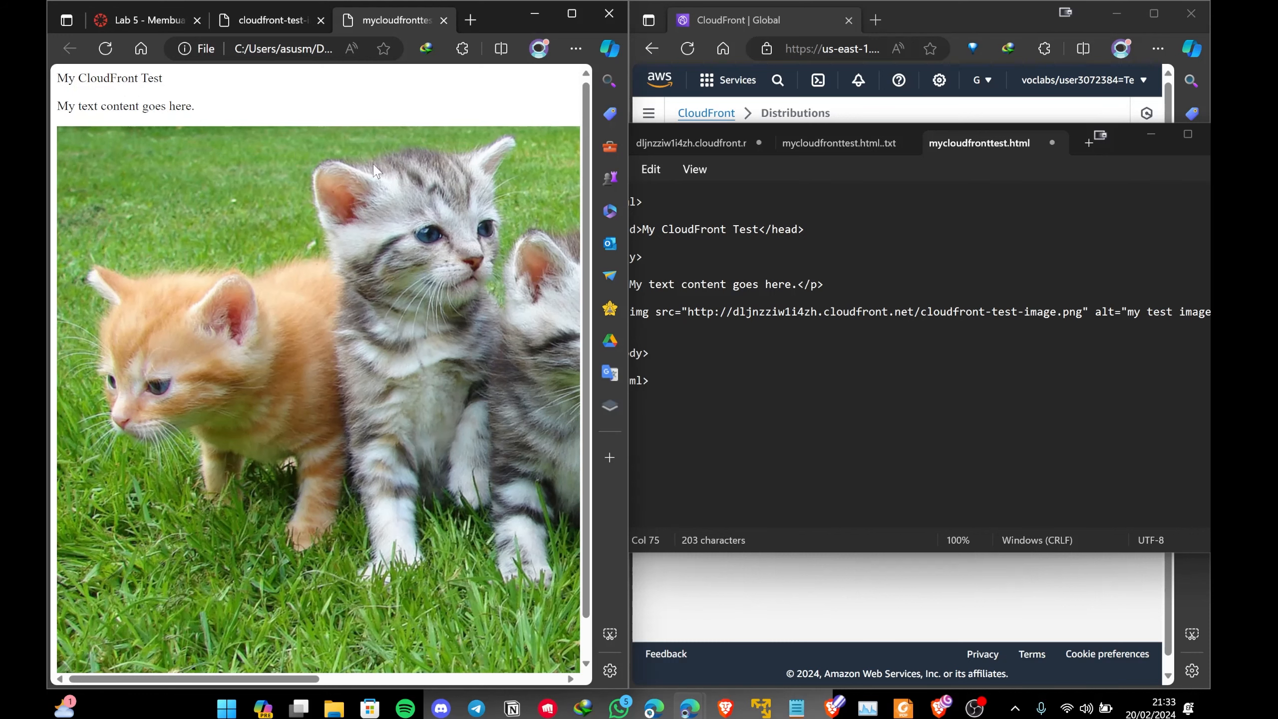
drag(307, 679, 294, 4)
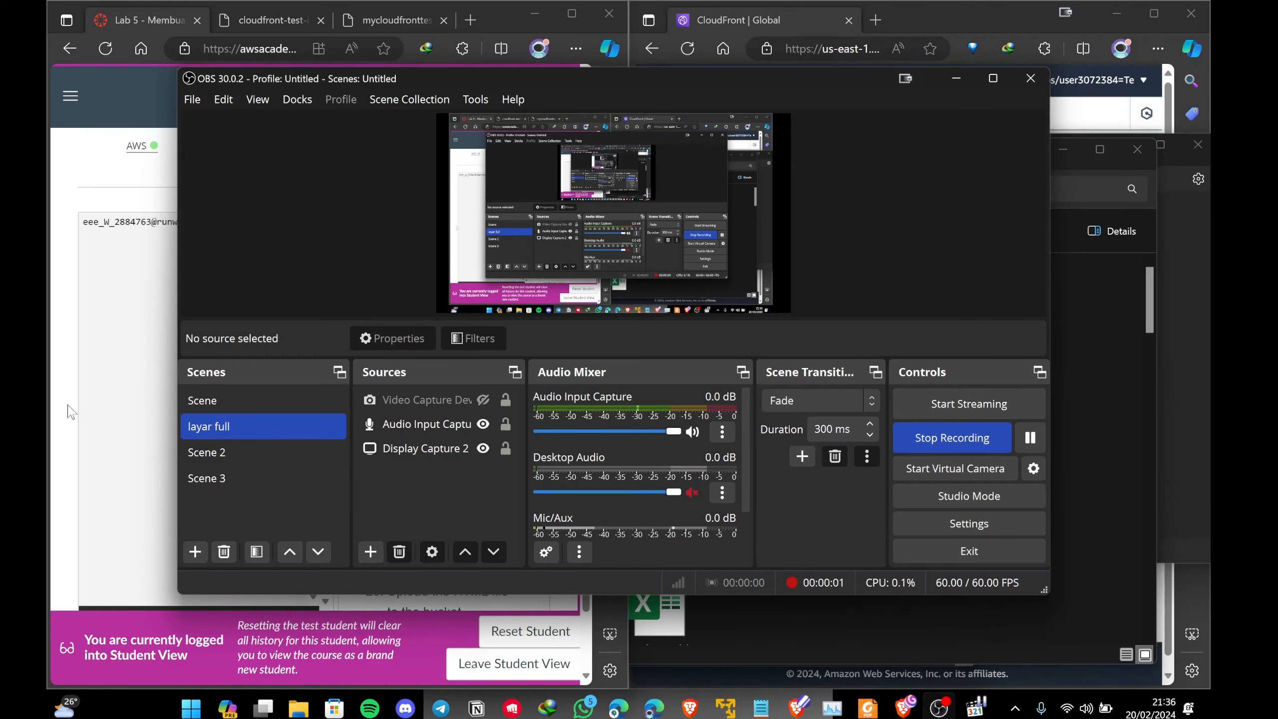
Review lab steps 19 to 22, then open mycloudfronttest.html from the Downloads folder in Visual Studio Code
scroll(395, 365, up, 10)
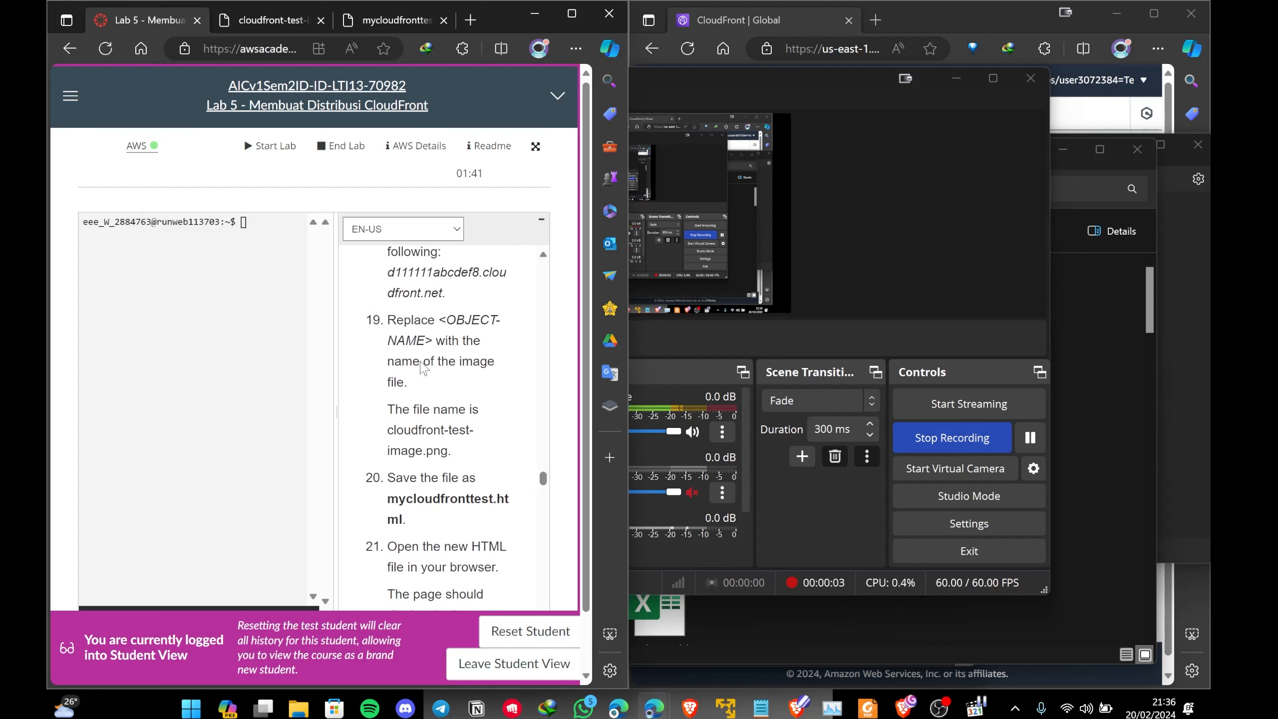
scroll(423, 366, down, 5)
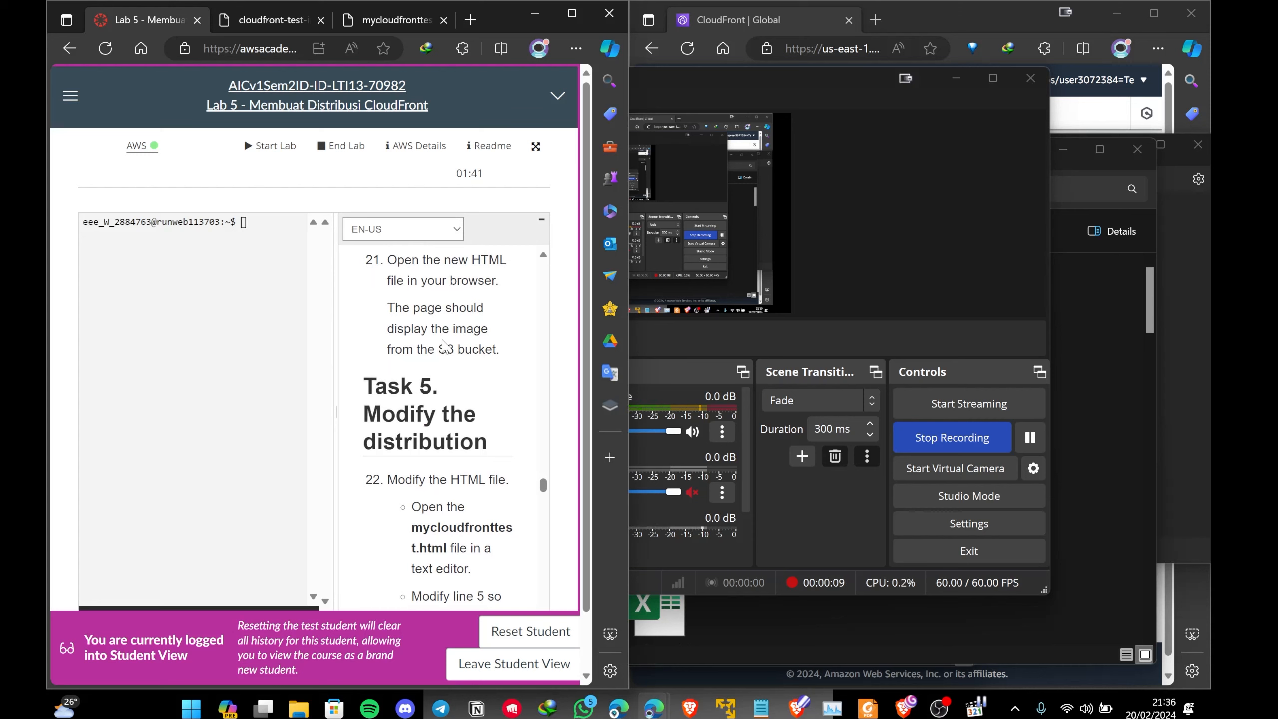
scroll(468, 401, down, 1)
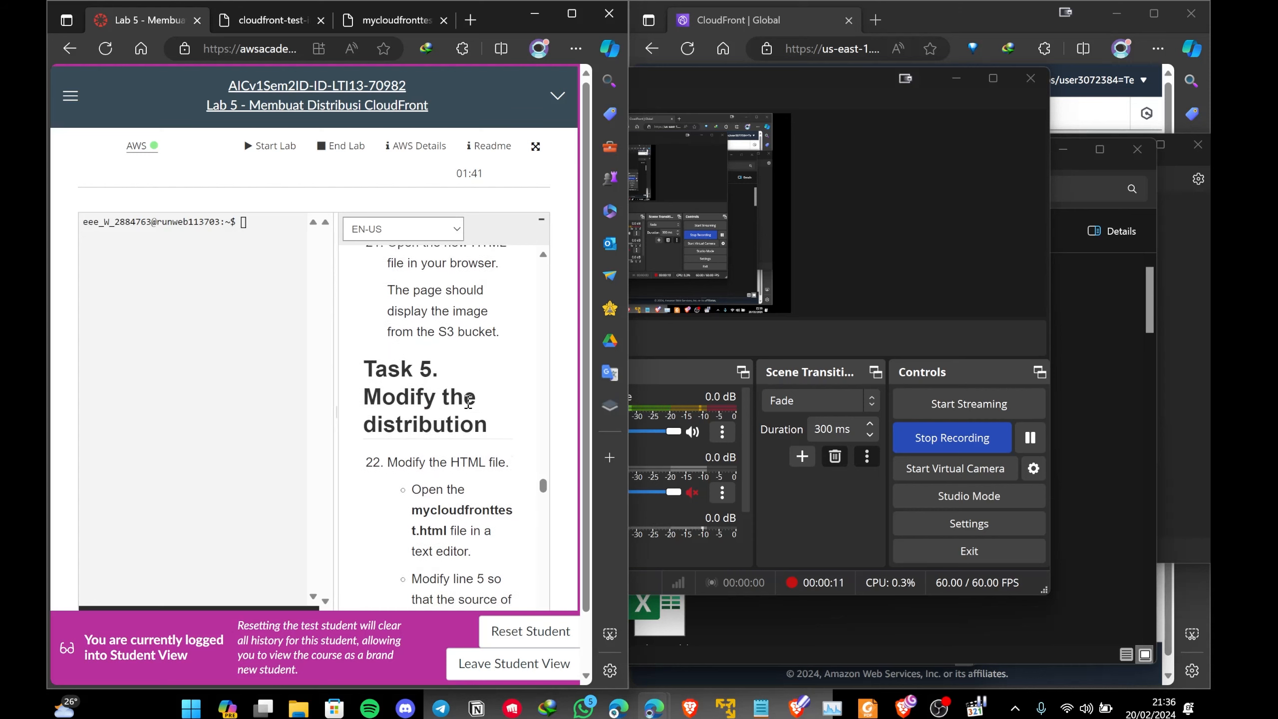
scroll(468, 400, down, 2)
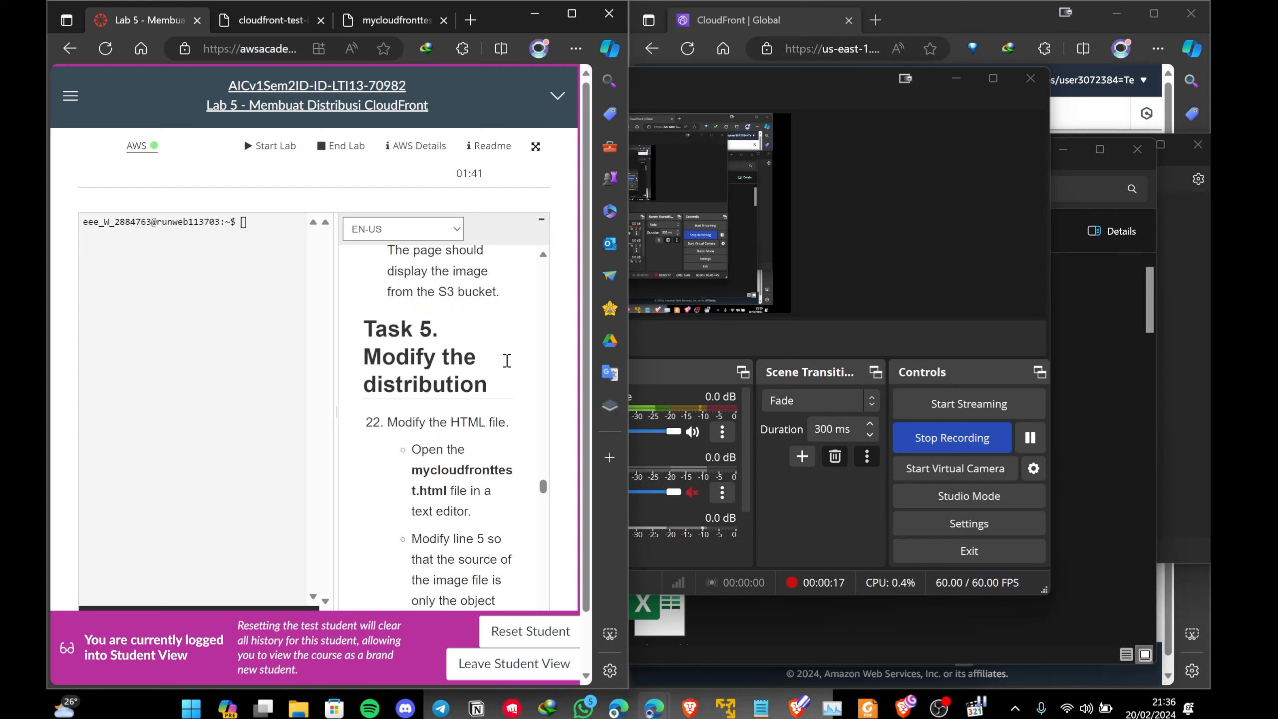
scroll(505, 360, down, 3)
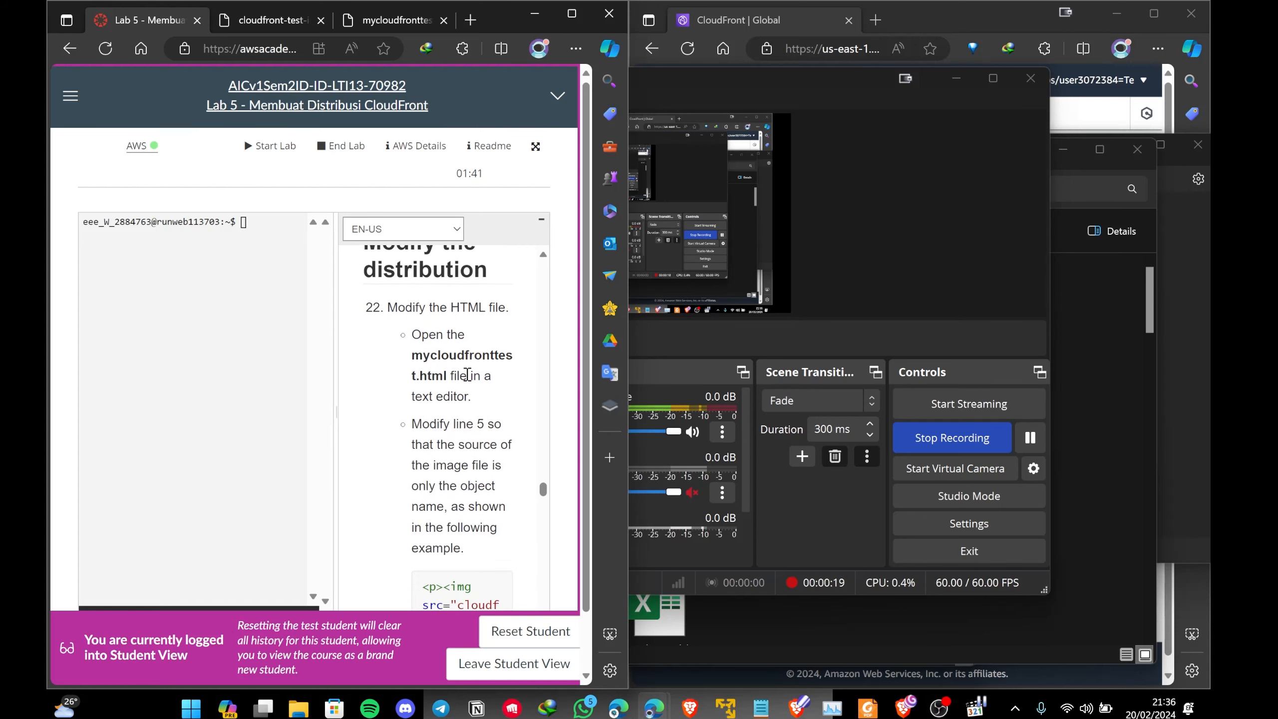
click(1097, 324)
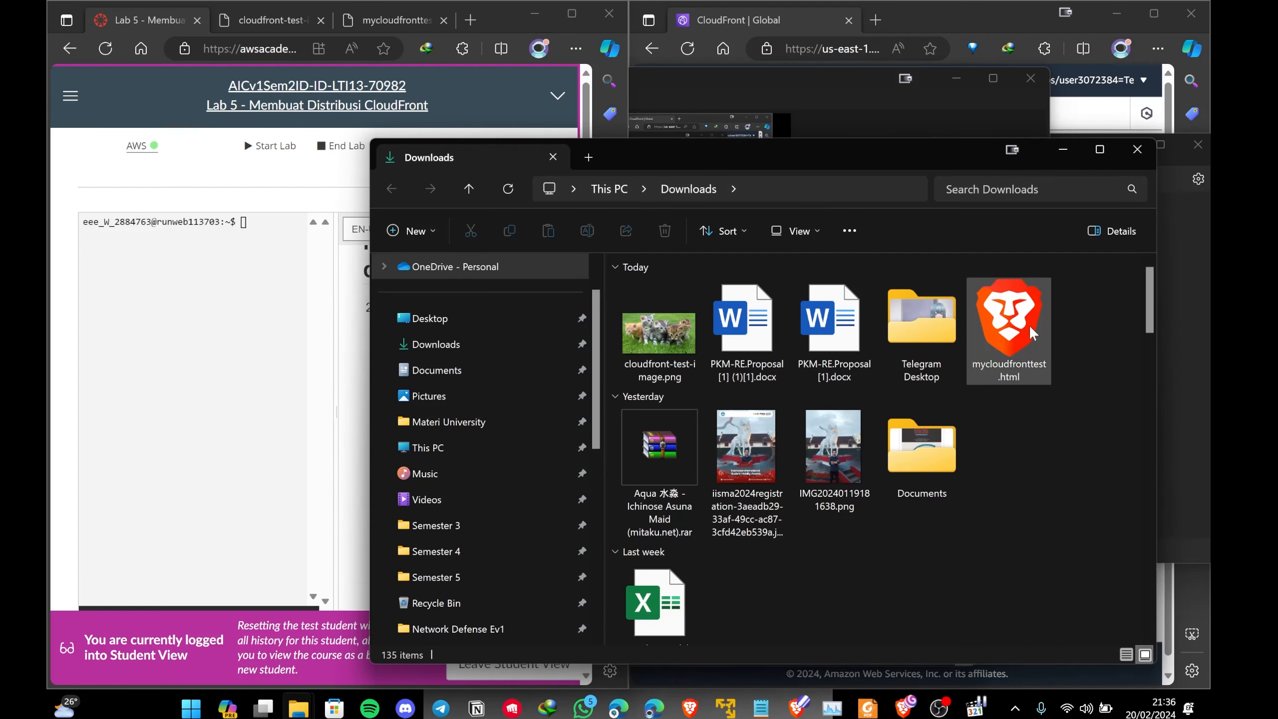
right_click(987, 317)
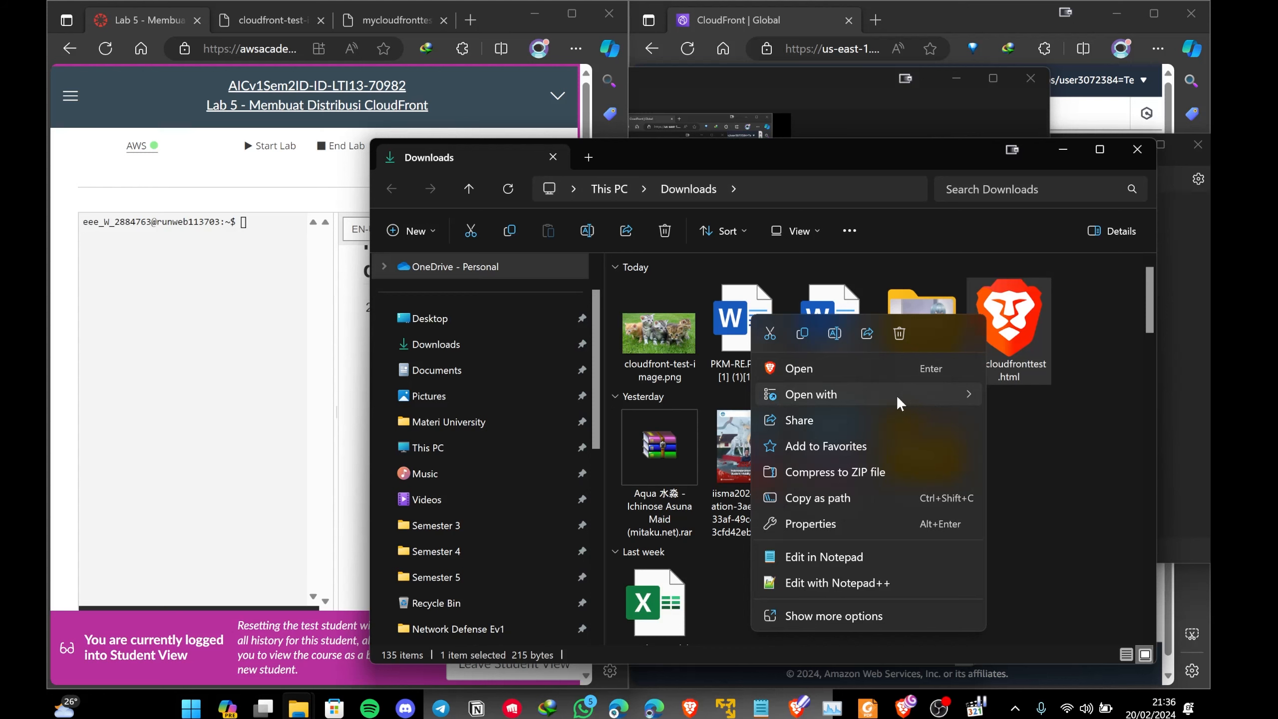
mouse_move(897, 396)
click(1045, 547)
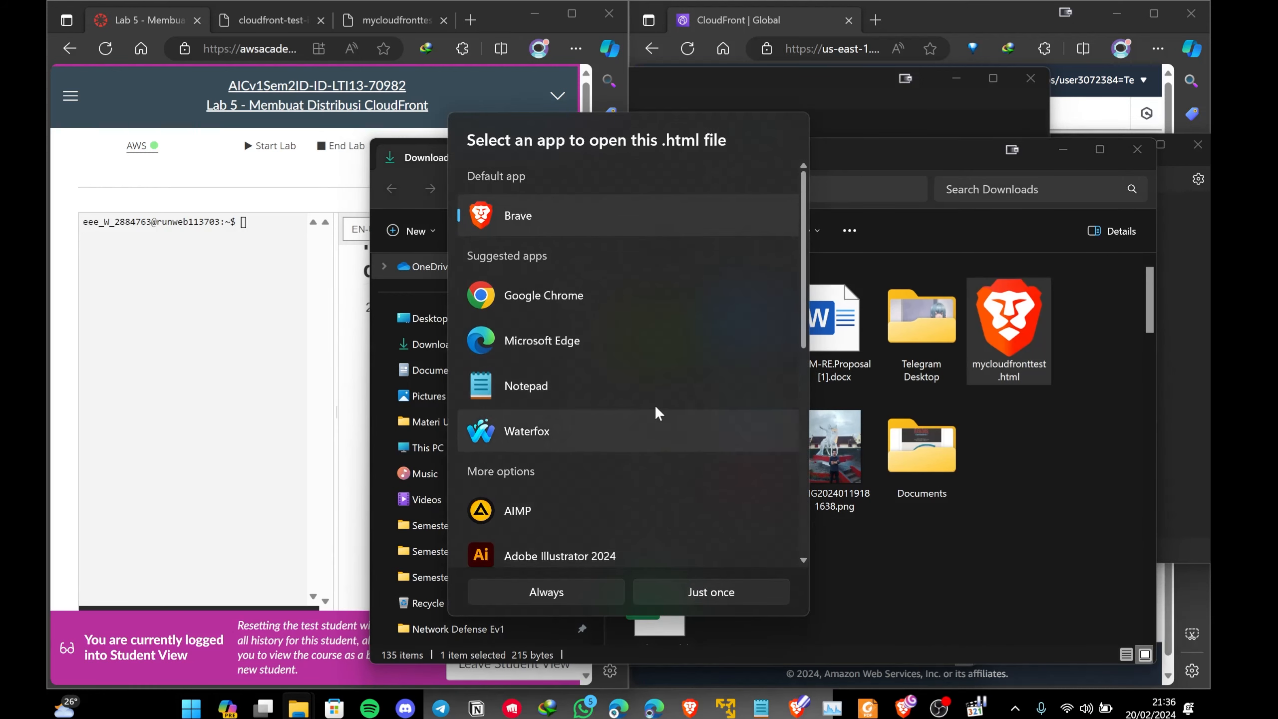
scroll(655, 405, down, 10)
double_click(598, 373)
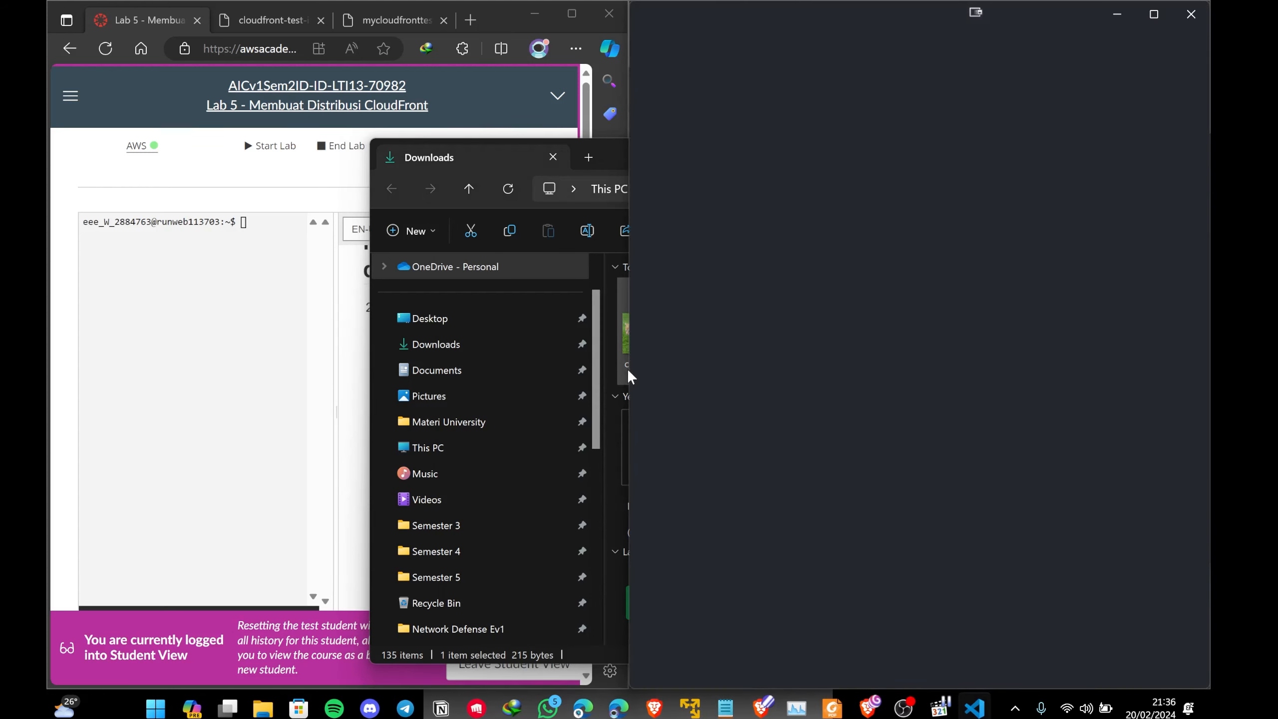
Replace the image line in mycloudfronttest.html with <p><img src="cloudfront-test-image.png" alt="my test image"></p> from lab step 22
click(507, 17)
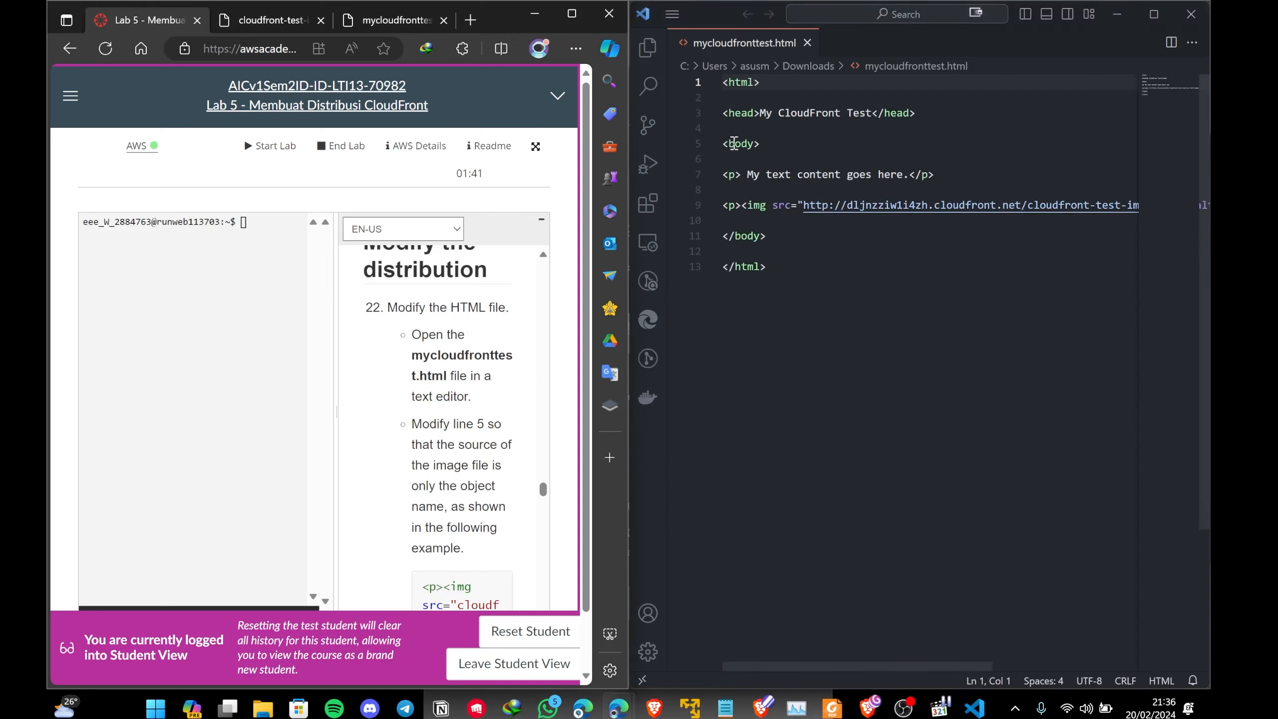
scroll(483, 385, down, 2)
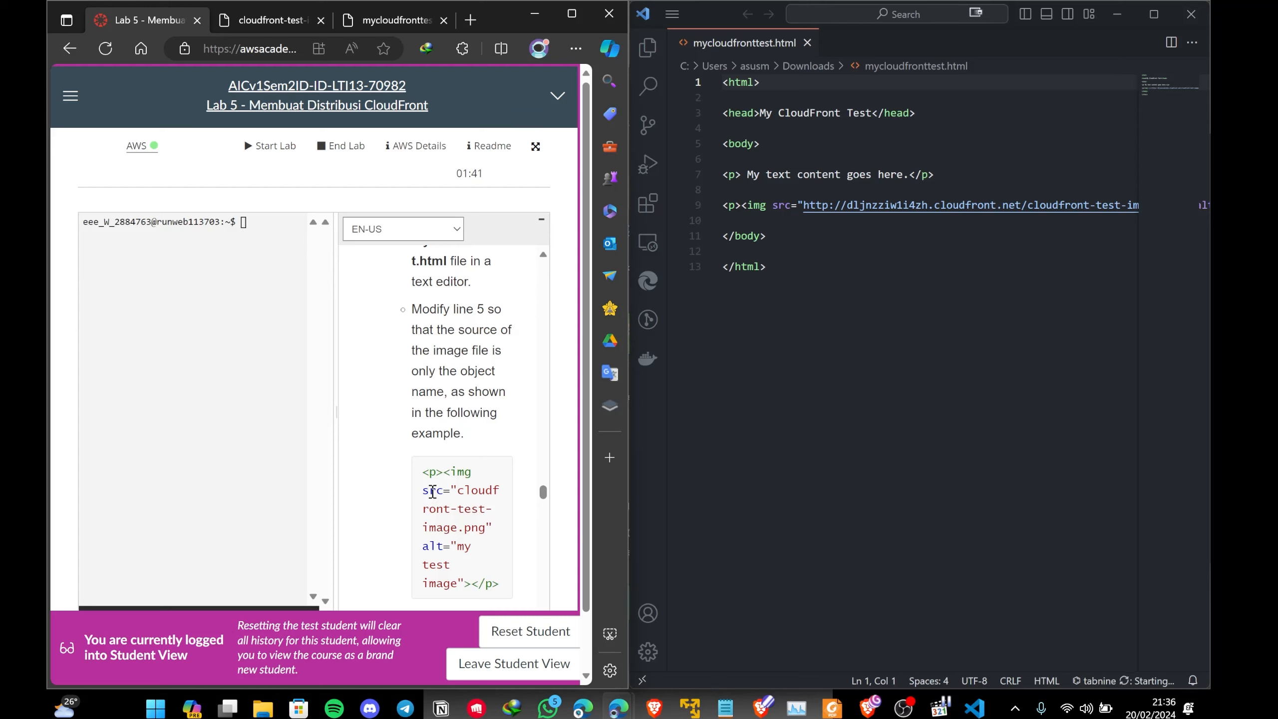
drag(422, 469, 504, 527)
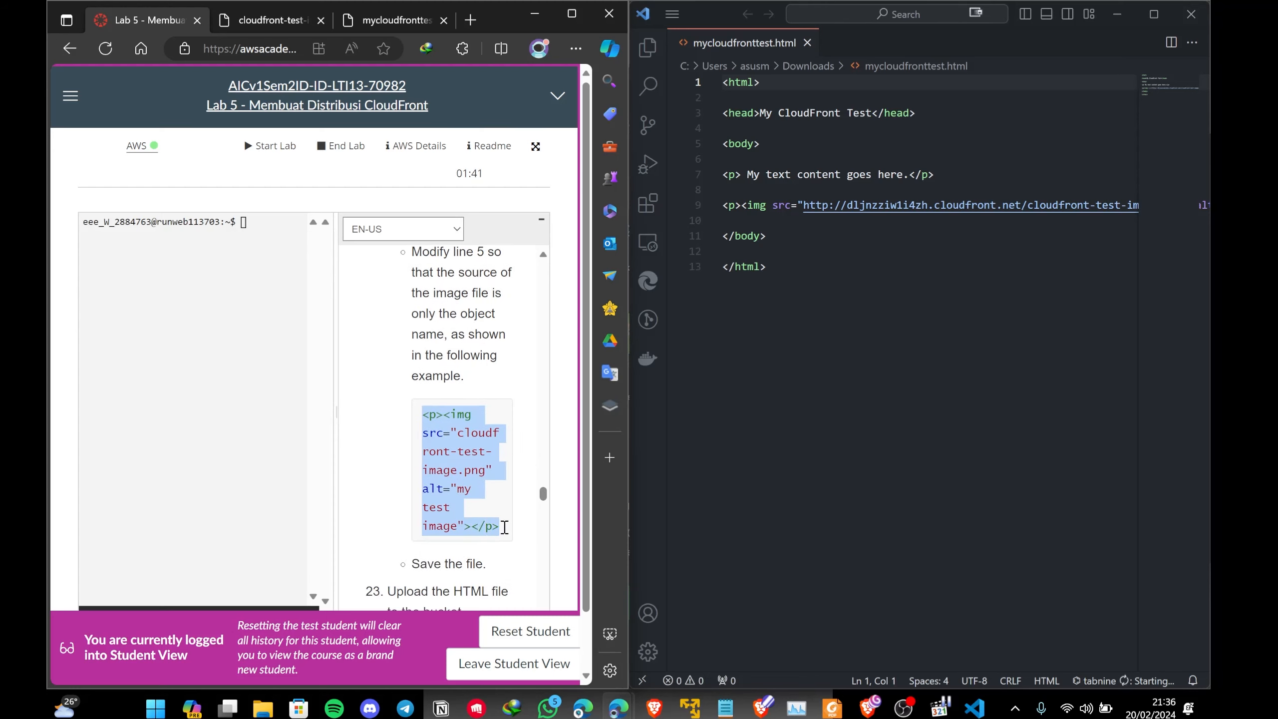
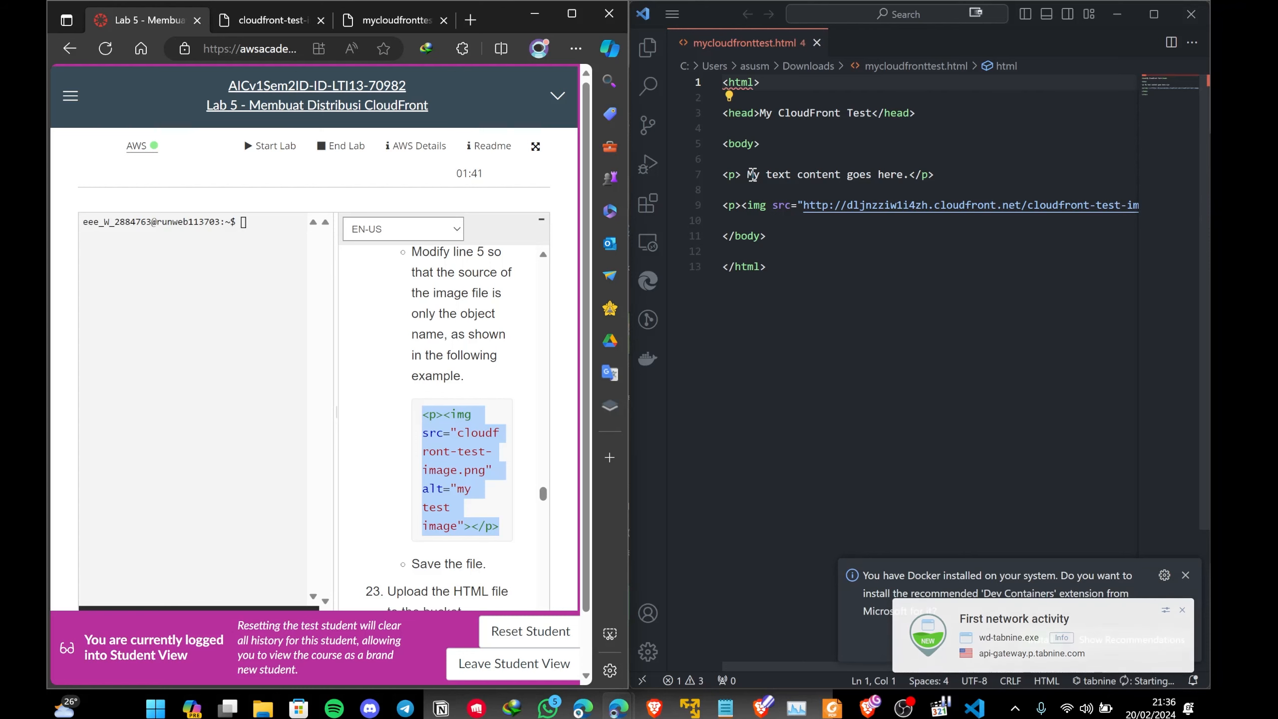
click(823, 220)
key(Home)
key(shift+End)
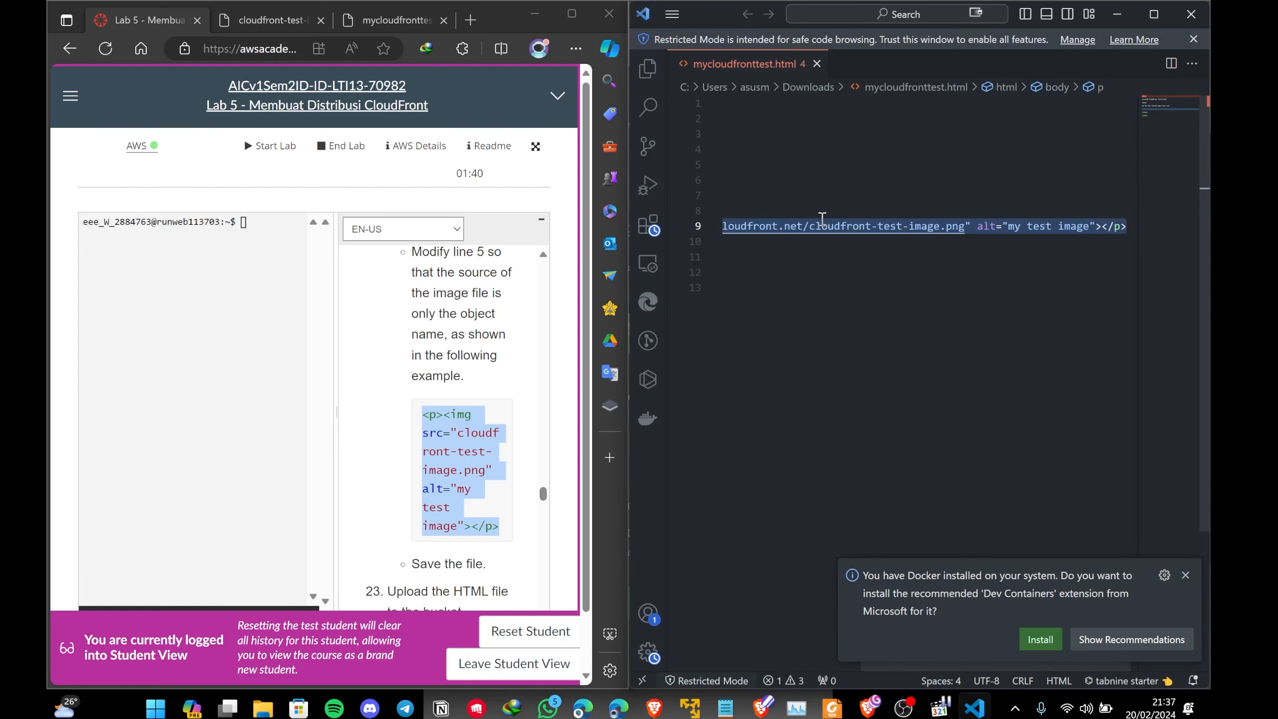
text(<p><img src="cloudfront-test-image.png" alt="my test image"></p>)
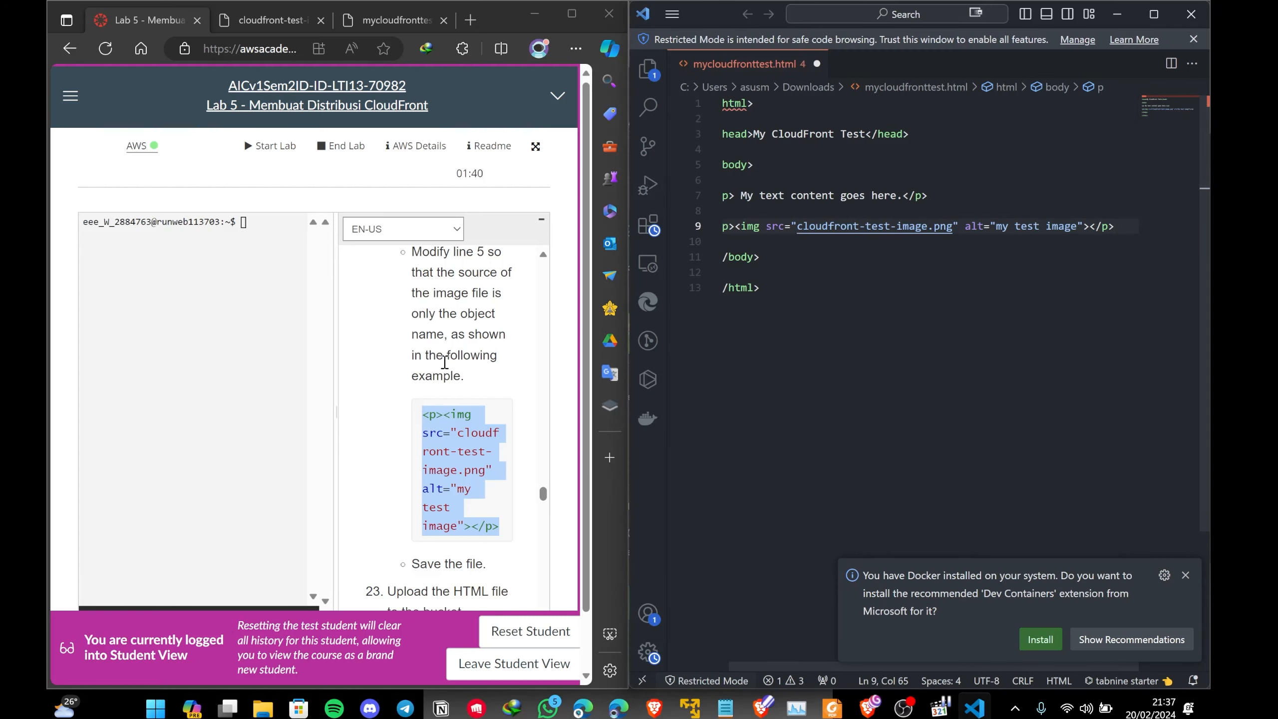
Save the edited mycloudfronttest.html, check lab step 23, and close Visual Studio Code
scroll(444, 363, down, 3)
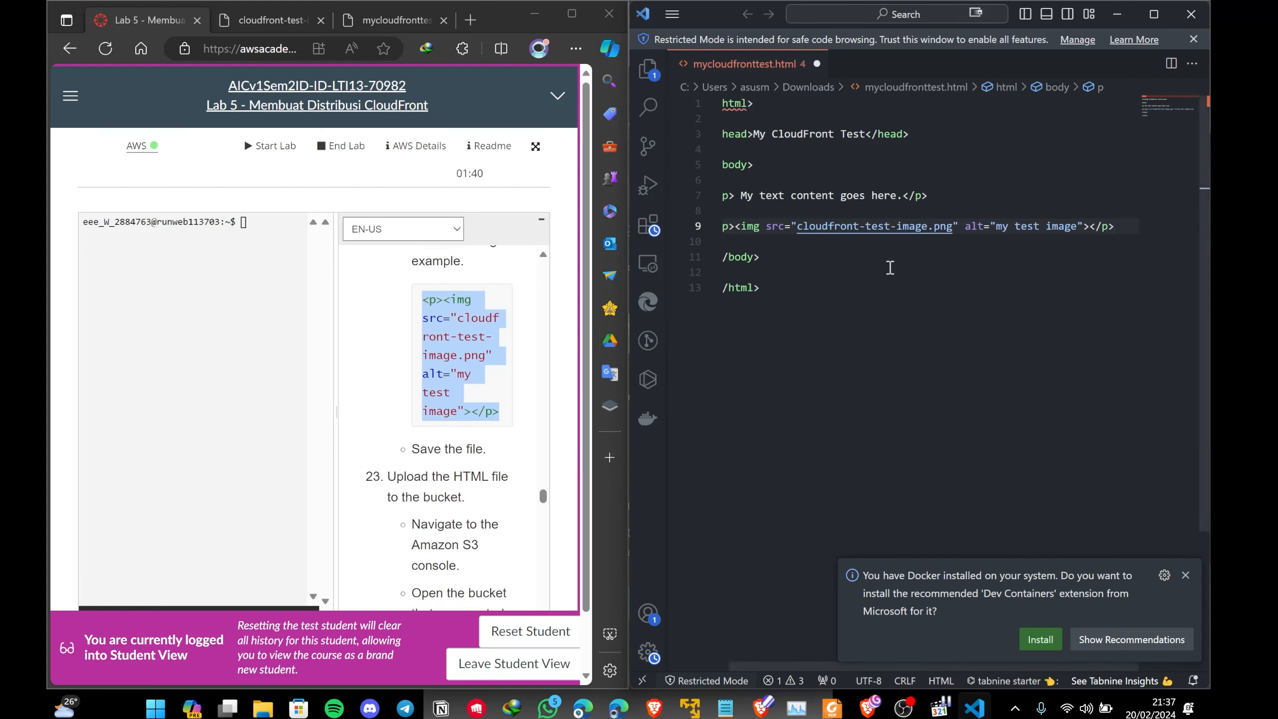
click(1186, 575)
click(1027, 226)
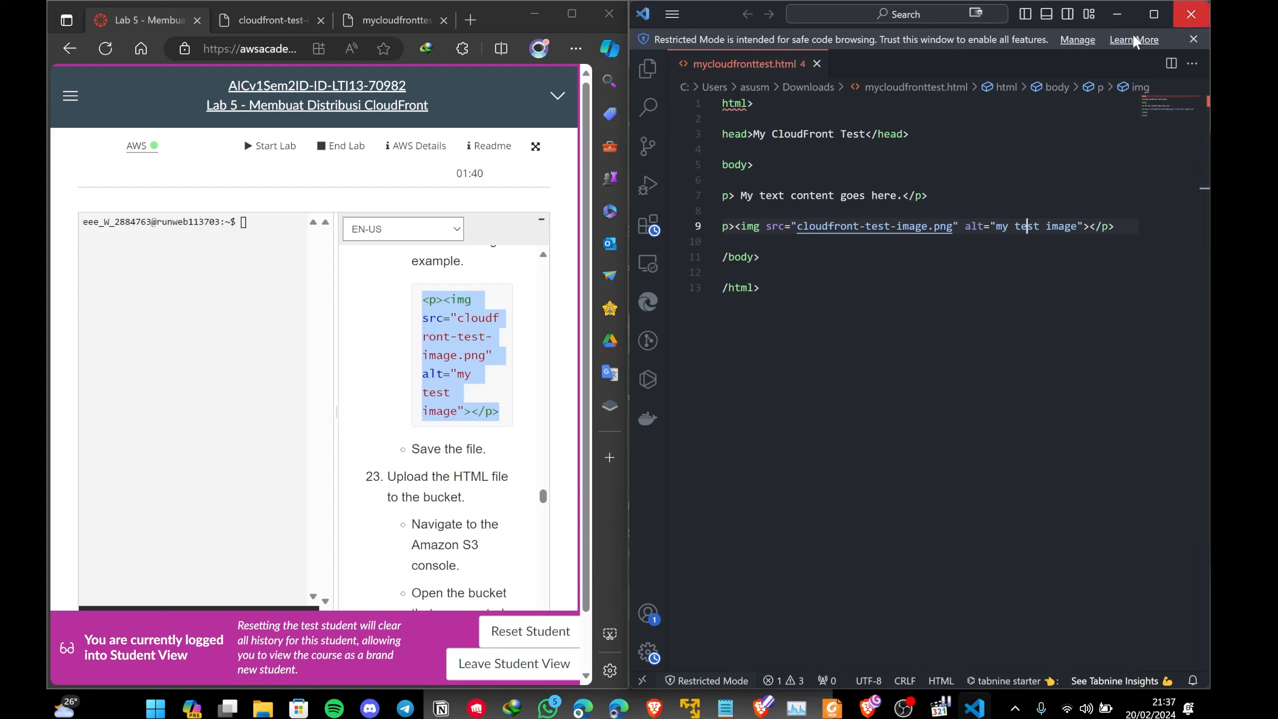
scroll(487, 371, down, 3)
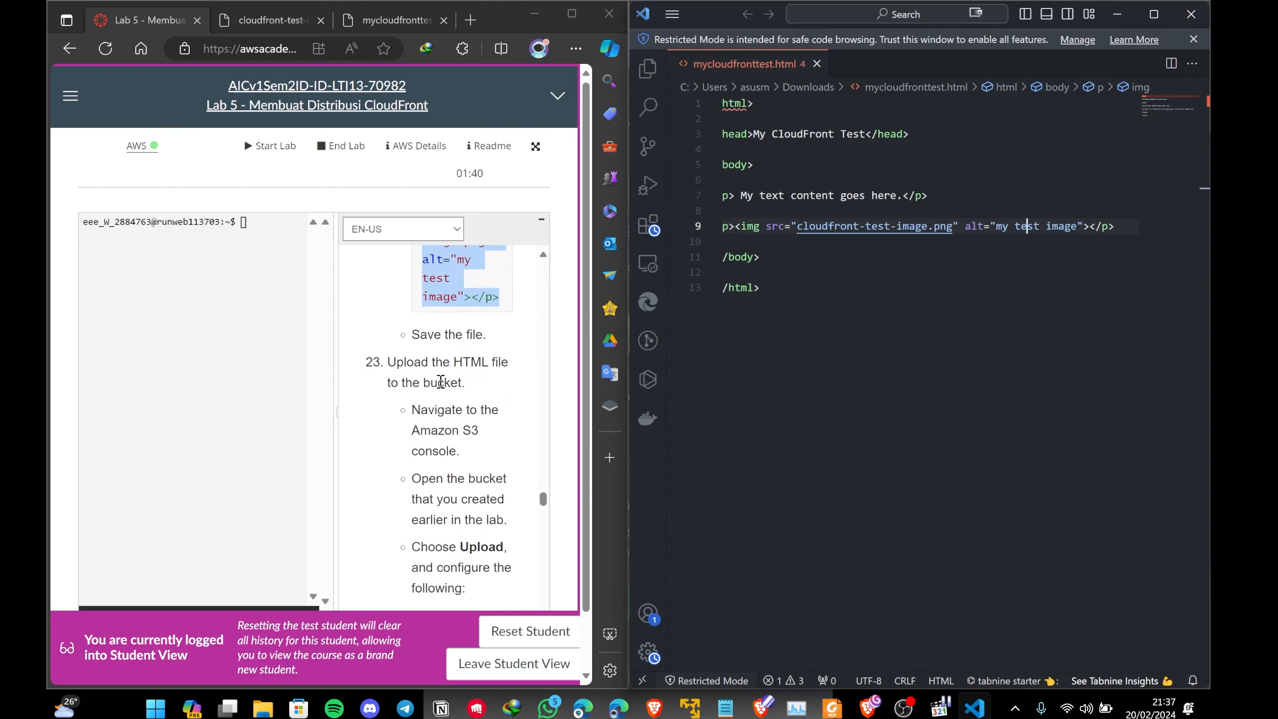
click(1184, 18)
From the AWS storage services, go to the Amazon S3 console and open the upload page of the bucket created earlier
click(946, 13)
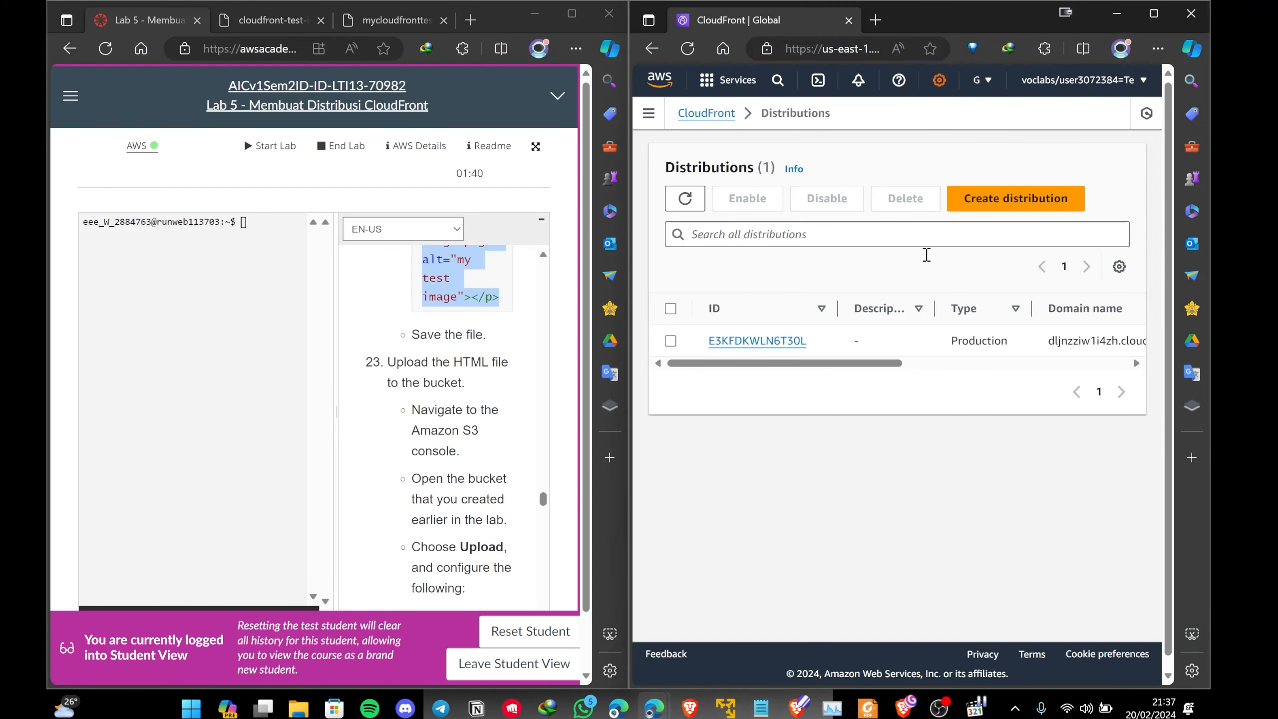
click(745, 89)
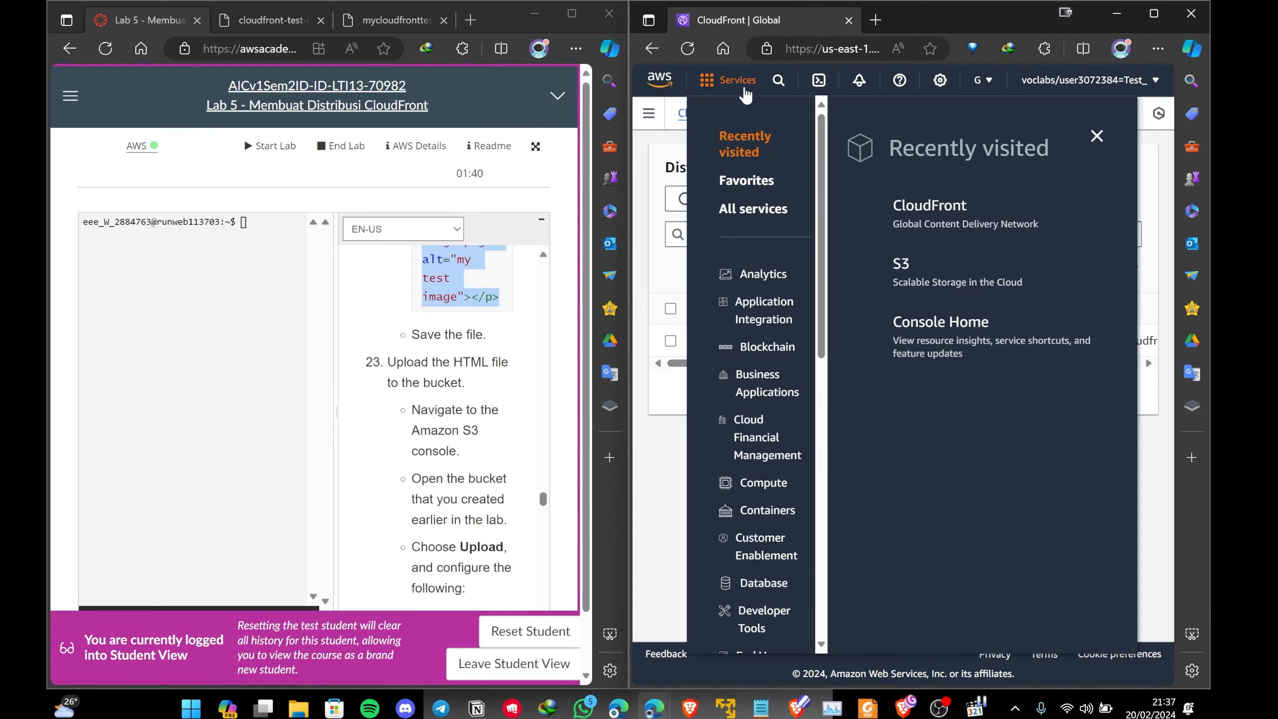
scroll(765, 398, down, 5)
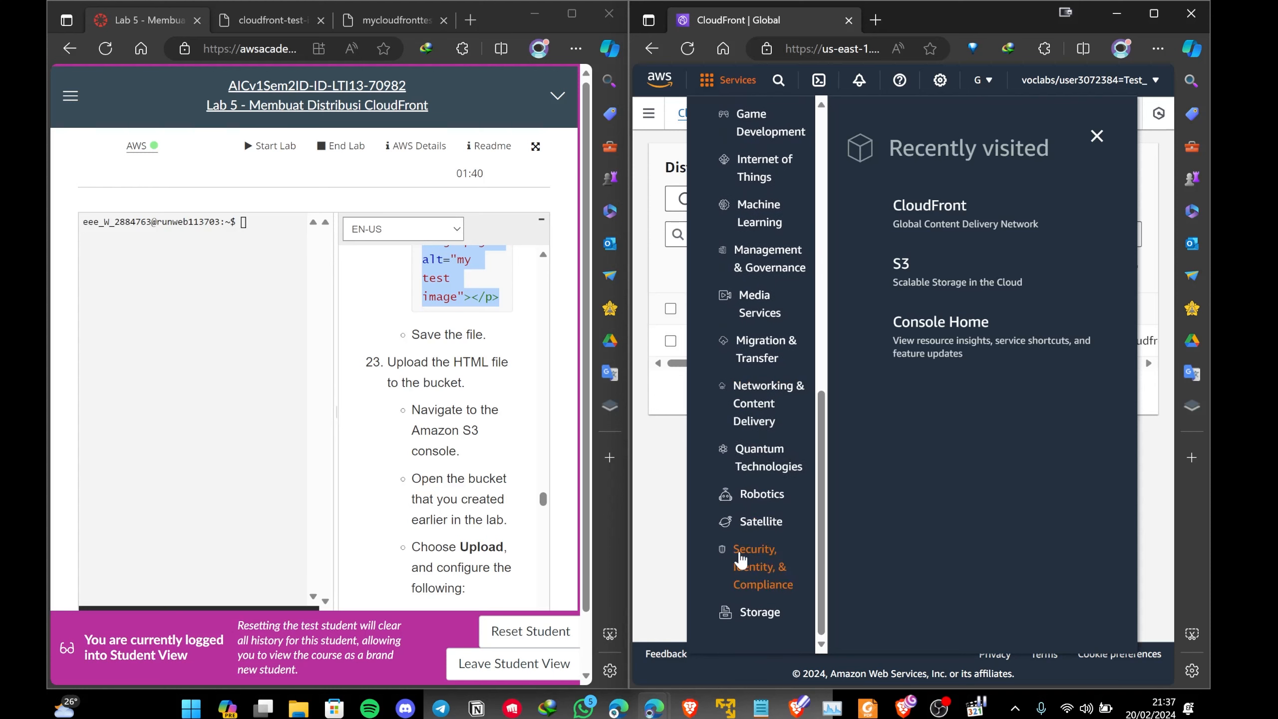
click(759, 613)
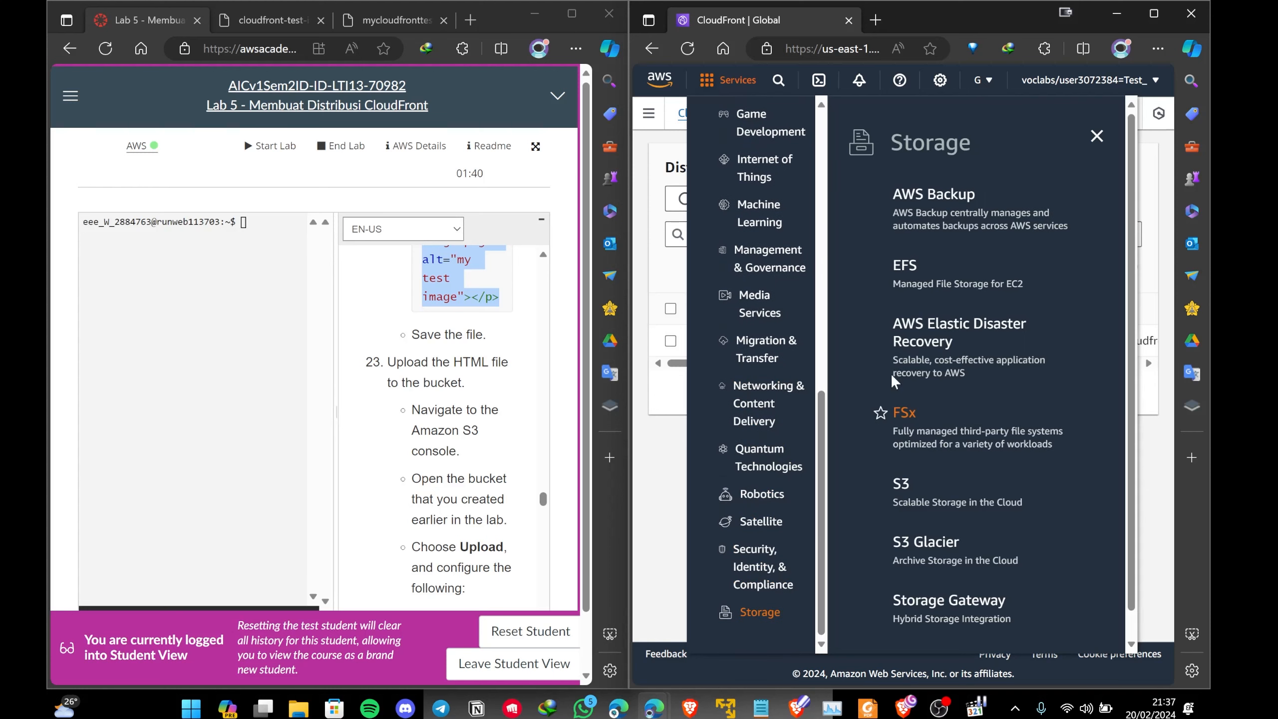
click(906, 484)
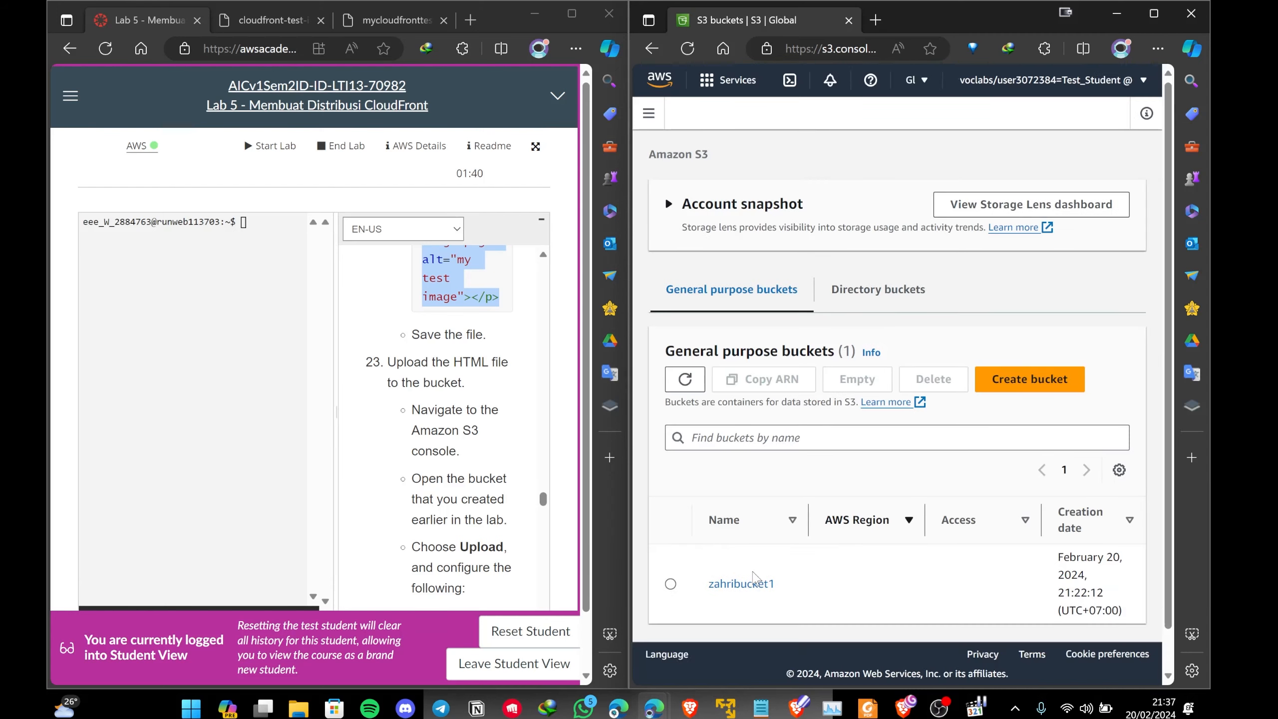
click(740, 584)
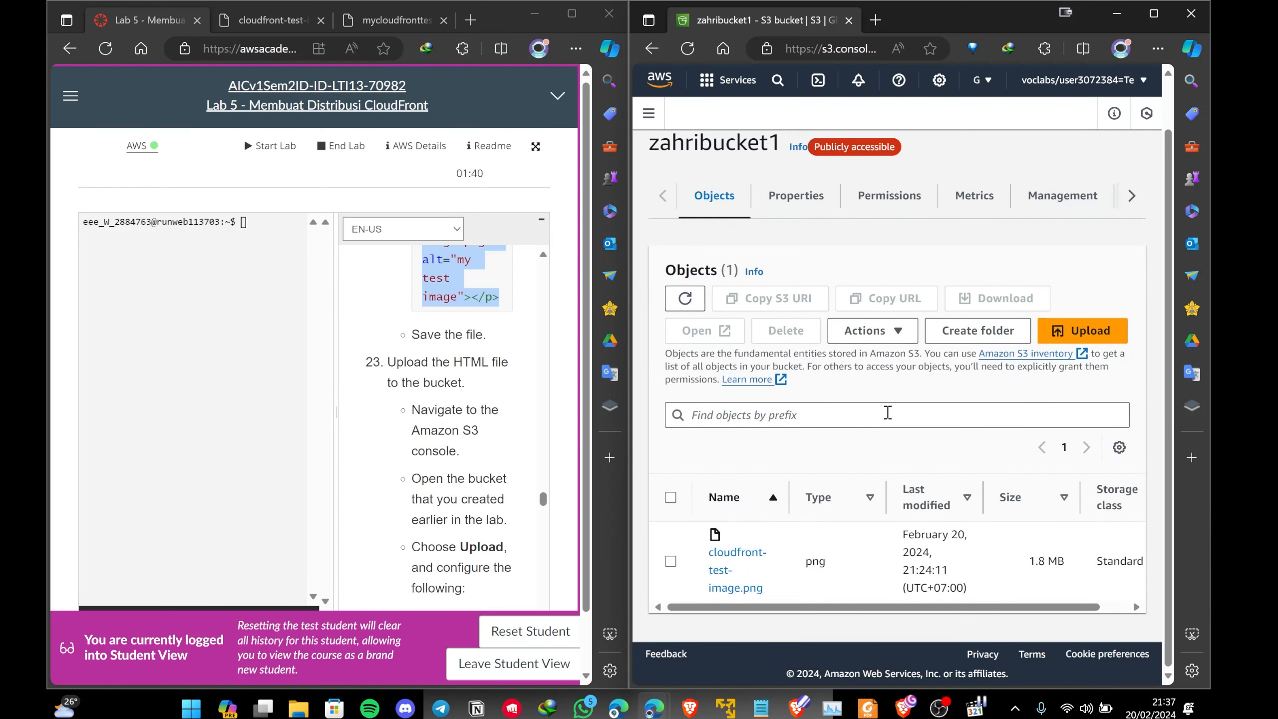
click(1061, 334)
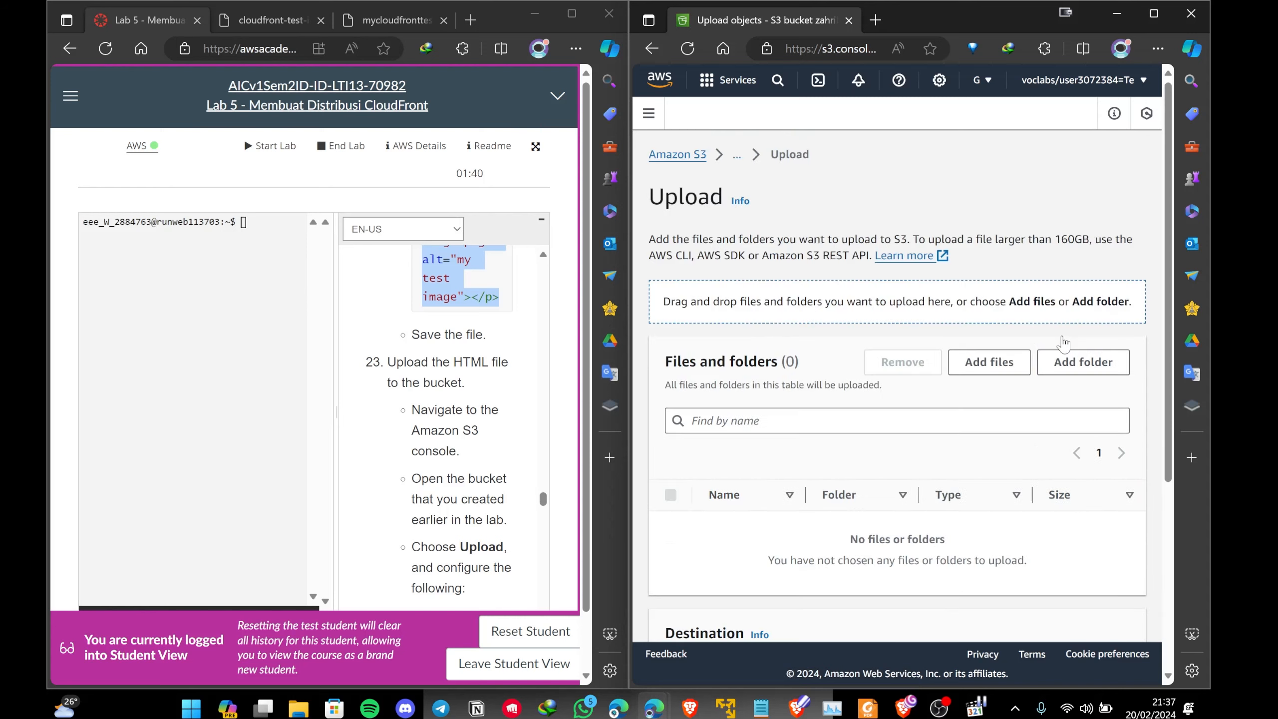
Add mycloudfronttest.html from the Downloads folder to the list of files to upload, and minimize File Explorer
scroll(901, 448, down, 2)
scroll(495, 492, down, 4)
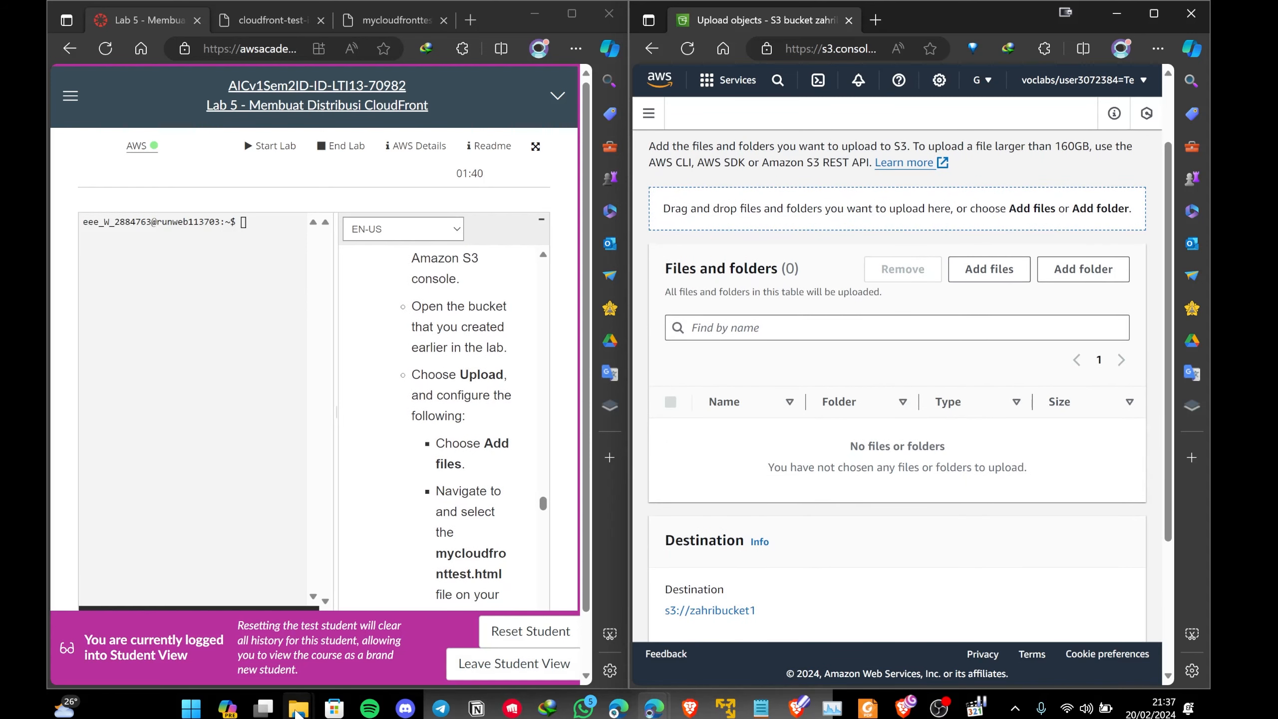
mouse_move(298, 714)
click(441, 627)
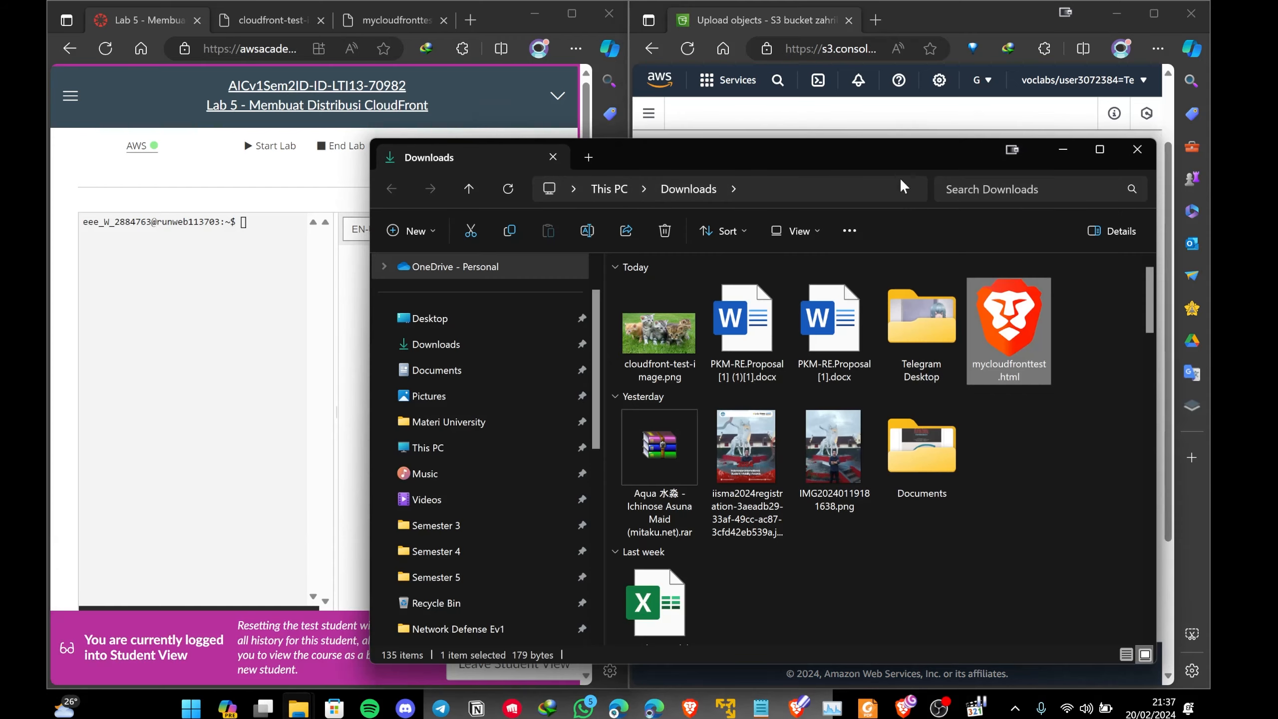
drag(877, 168, 642, 165)
drag(775, 328, 1016, 481)
click(557, 157)
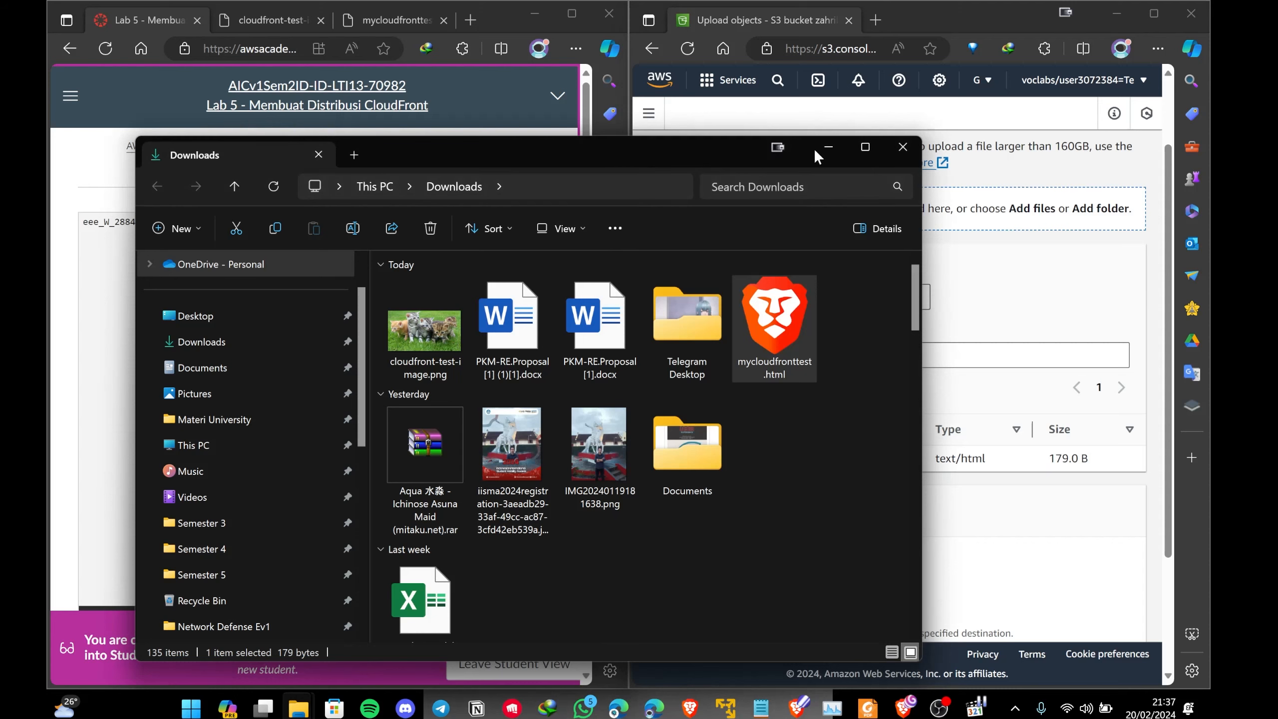
click(823, 149)
Following lab step 23, expand the upload's Permissions section and set the predefined ACL to Grant public-read access
scroll(854, 447, down, 1)
scroll(854, 447, down, 1)
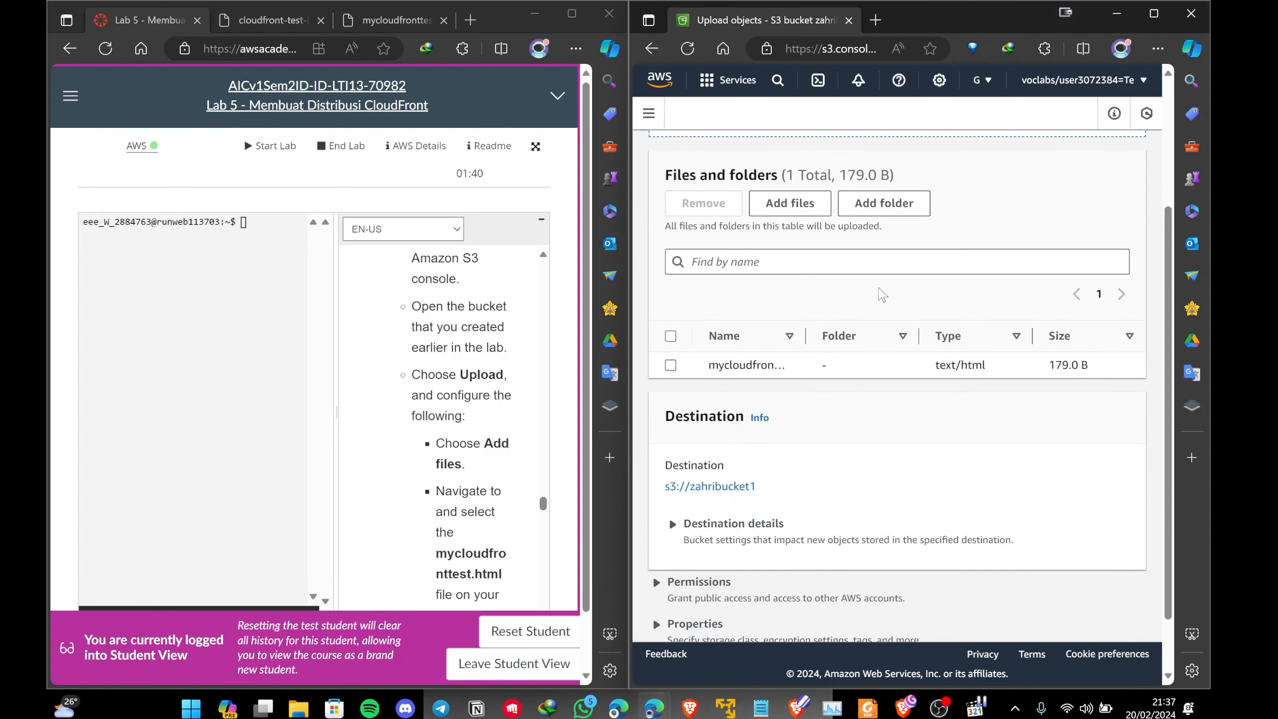
scroll(406, 364, down, 3)
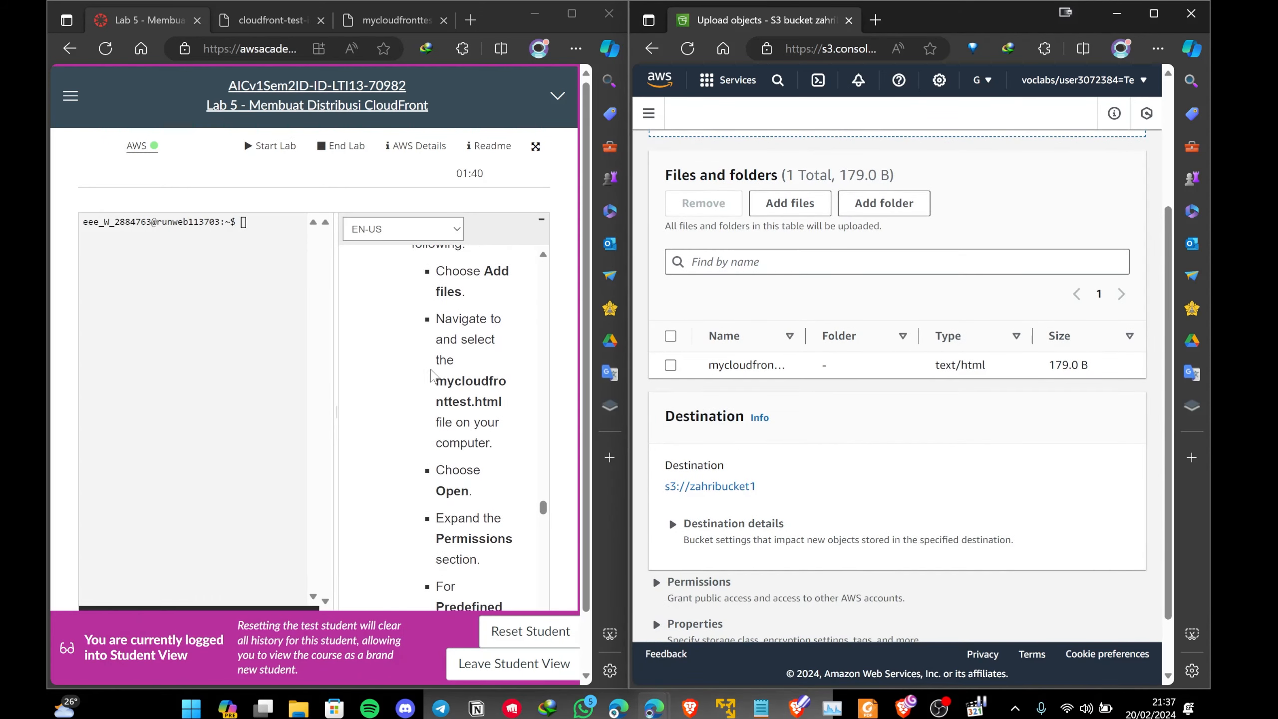
scroll(903, 436, down, 3)
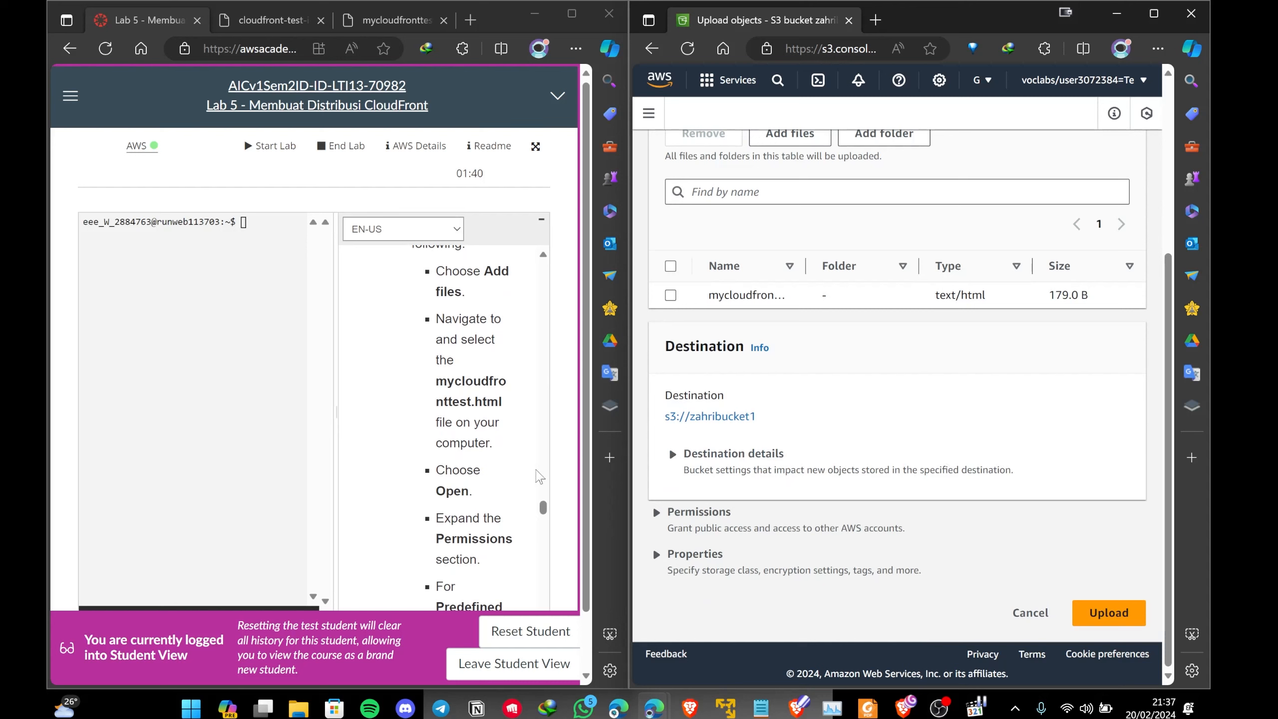
scroll(498, 478, down, 1)
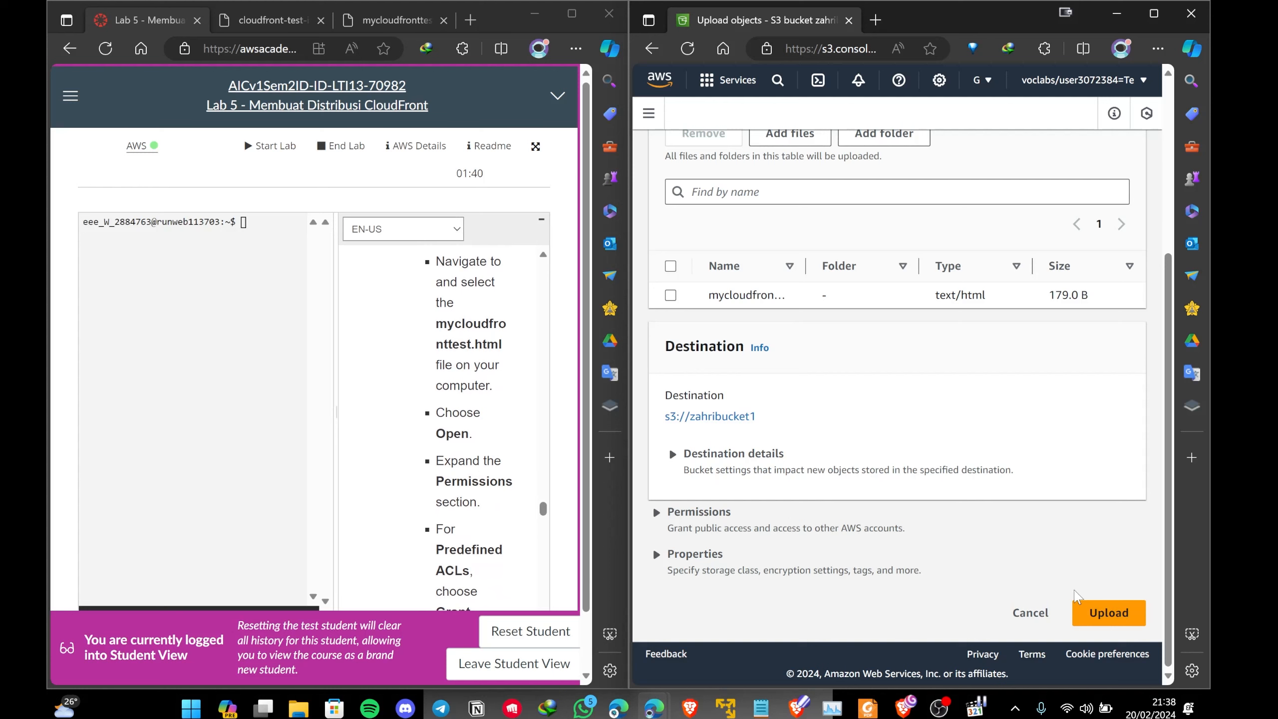
scroll(1084, 587, up, 5)
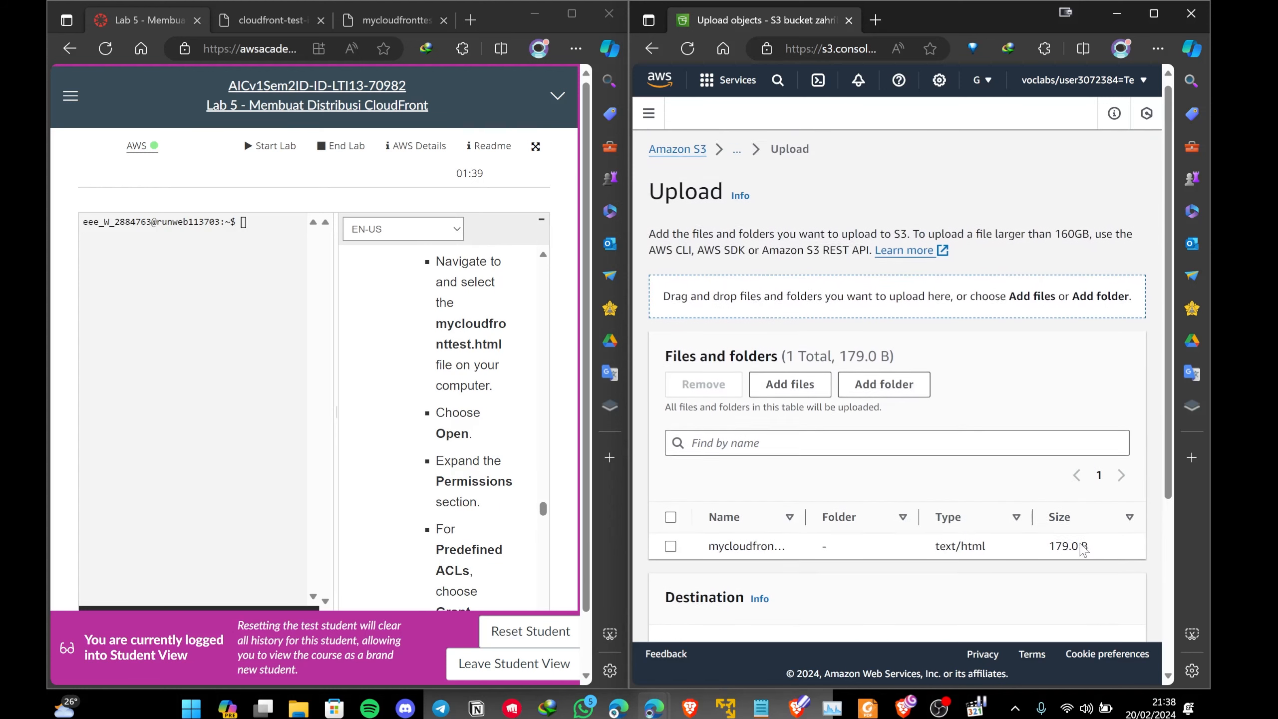
scroll(1053, 402, down, 5)
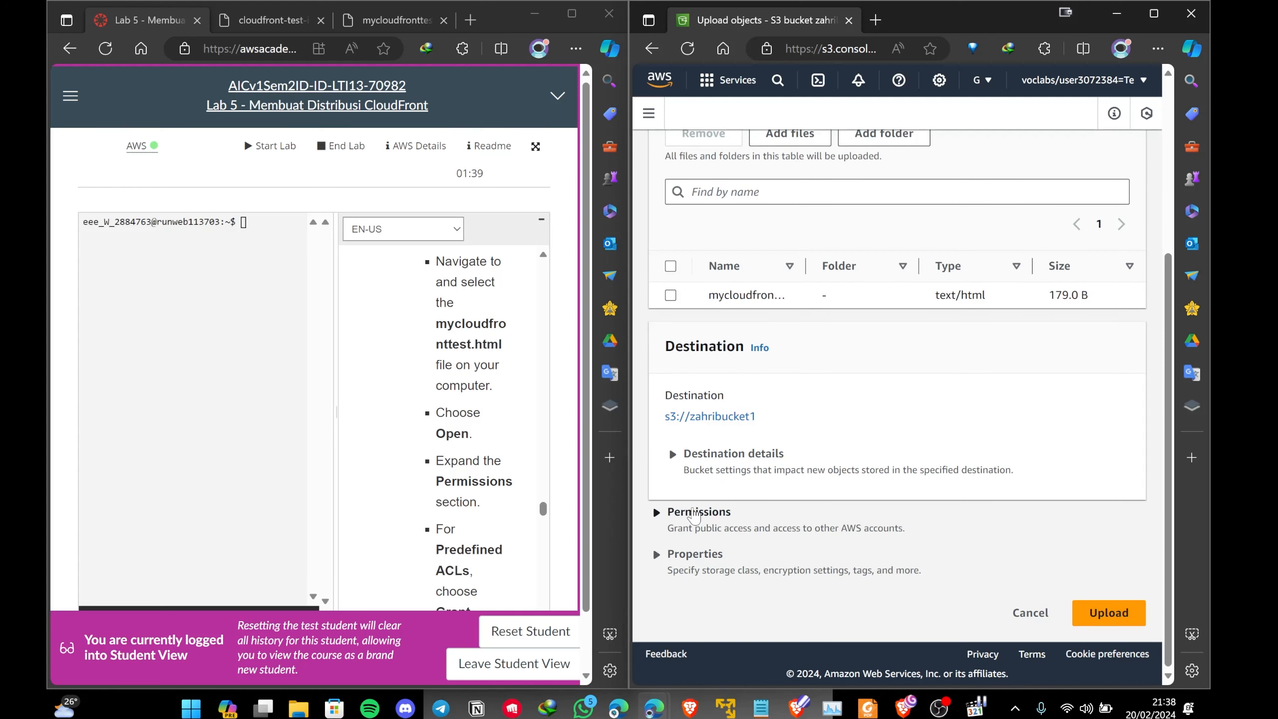
click(694, 513)
scroll(694, 515, down, 5)
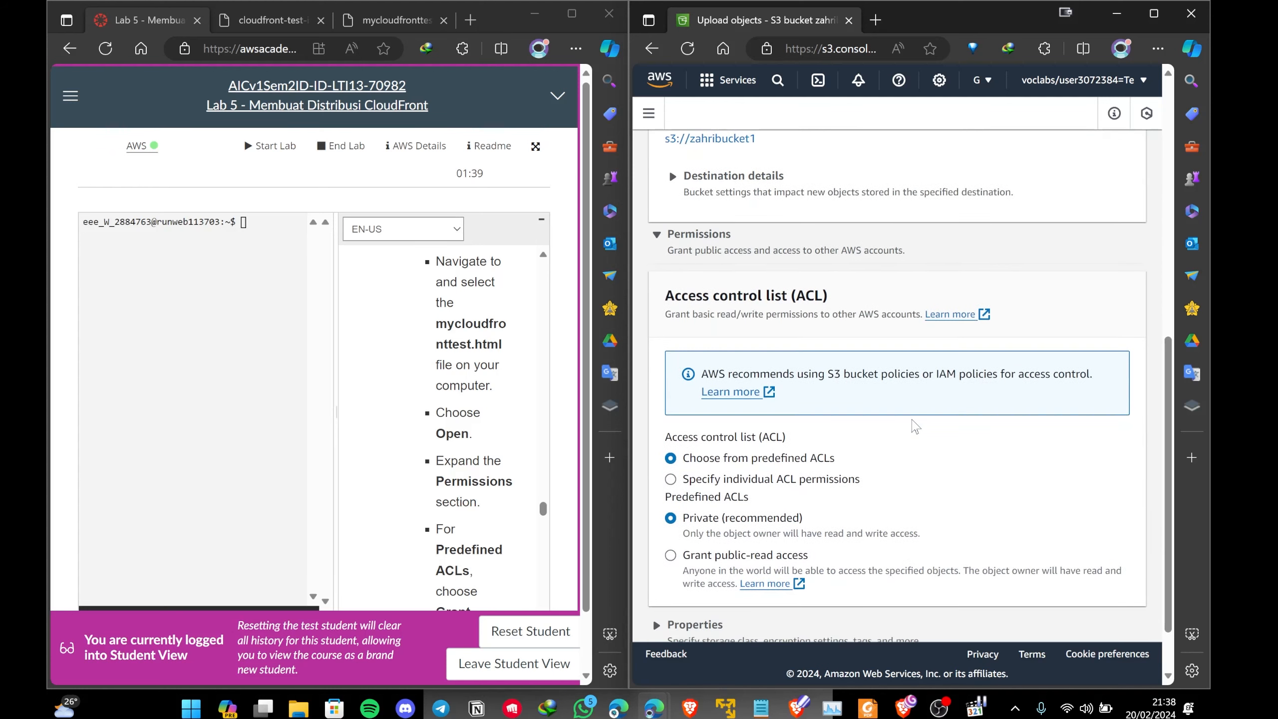
scroll(432, 407, down, 2)
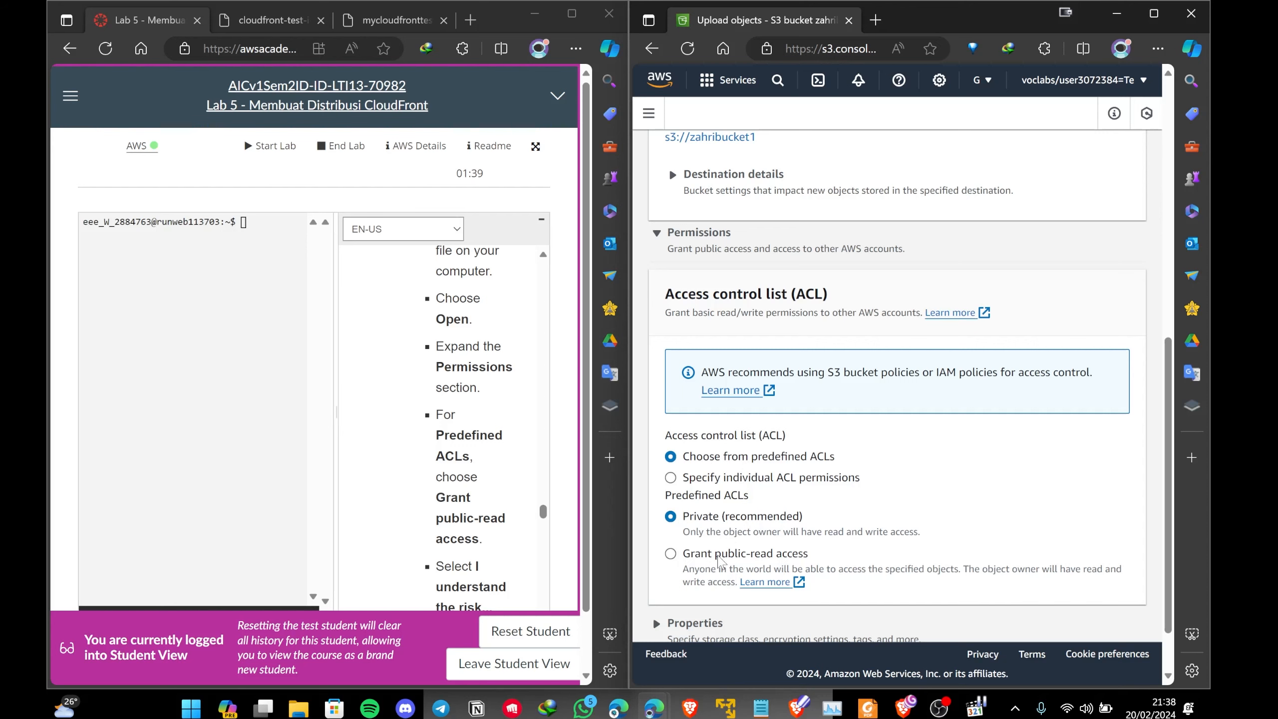
click(719, 557)
Acknowledge the risk of granting public-read access and upload mycloudfronttest.html to the bucket
scroll(439, 428, down, 3)
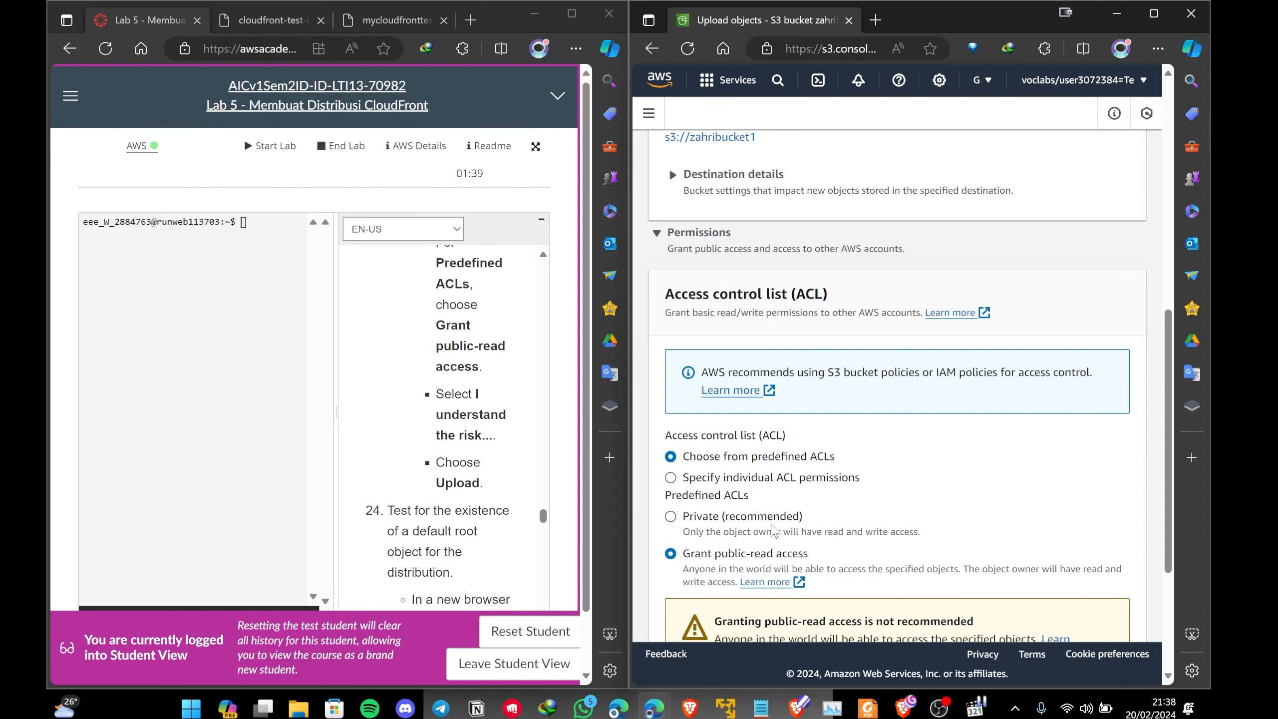
scroll(763, 515, down, 3)
click(720, 501)
scroll(805, 529, down, 1)
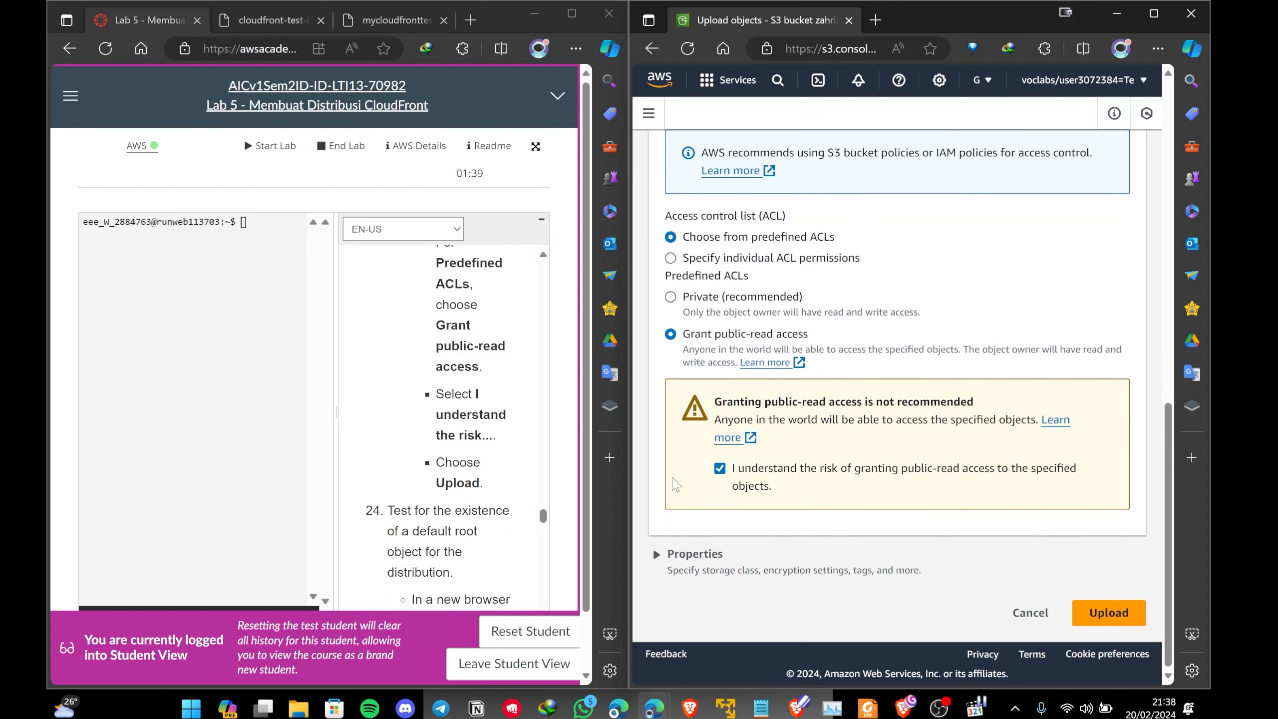
click(1127, 616)
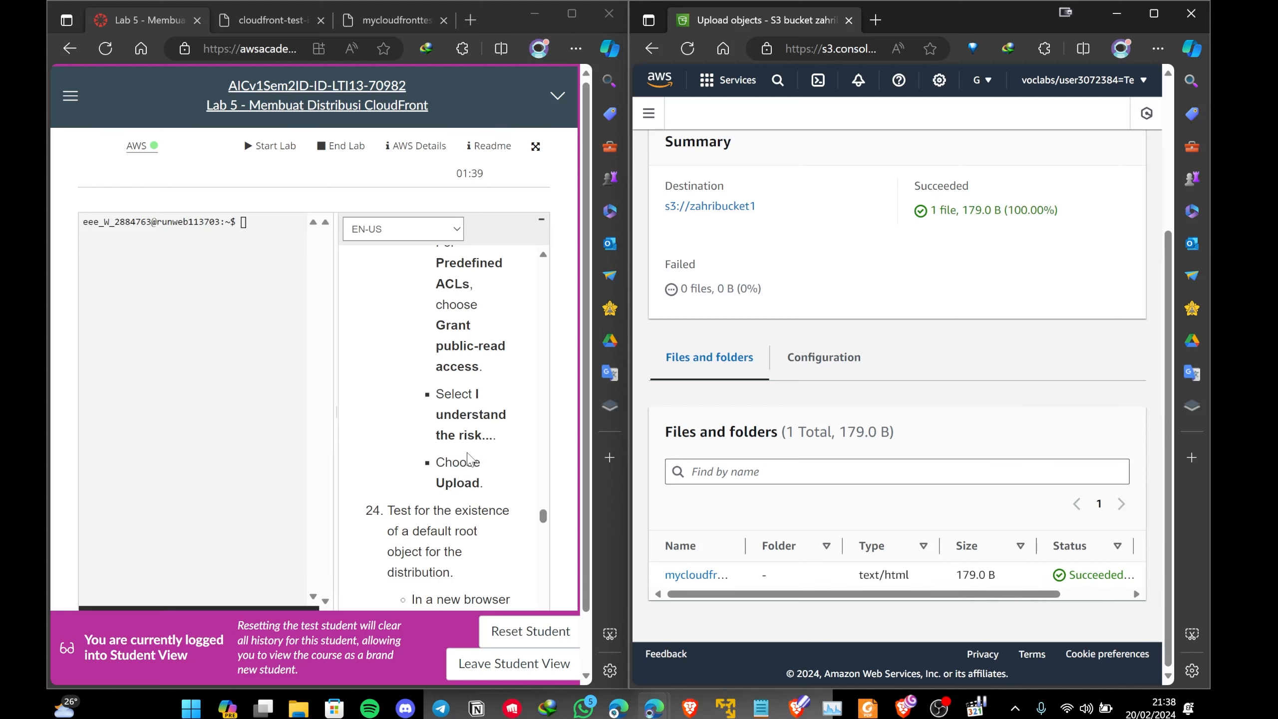
Minimize the chat window covering the CloudFront console and read lab step 24 about testing for a default root object
scroll(470, 456, down, 3)
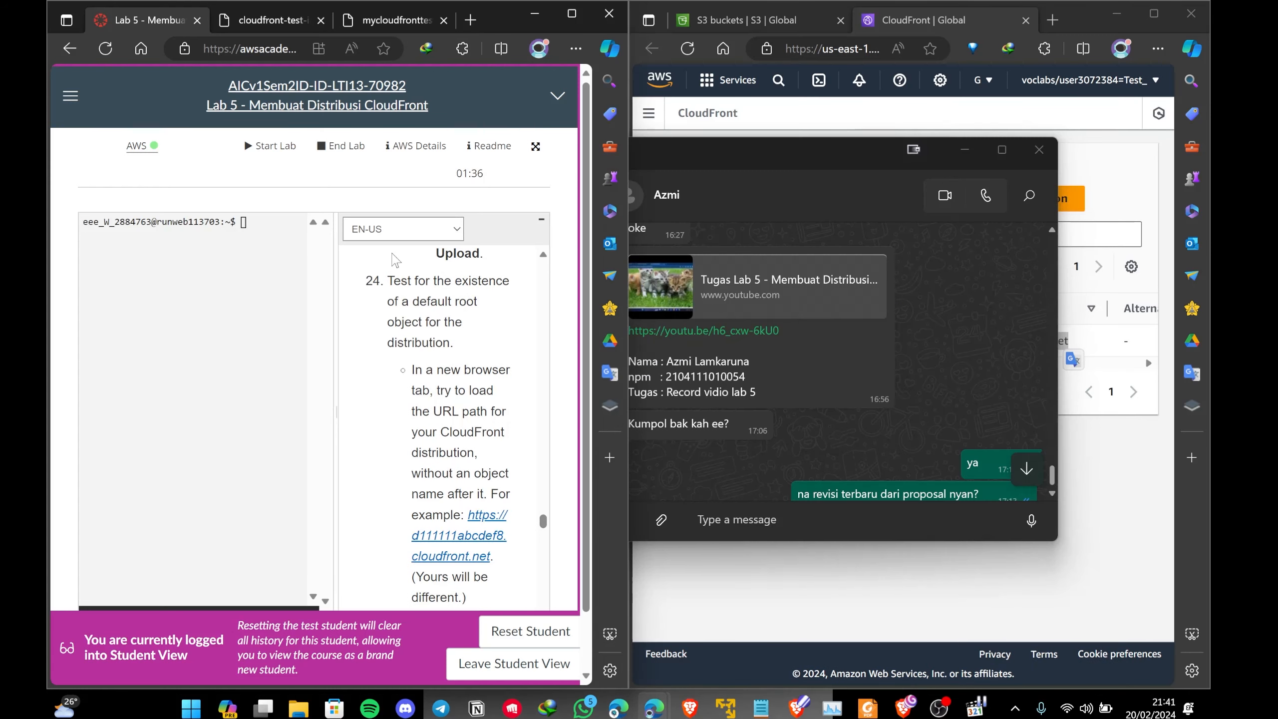
scroll(417, 324, up, 2)
scroll(417, 324, down, 2)
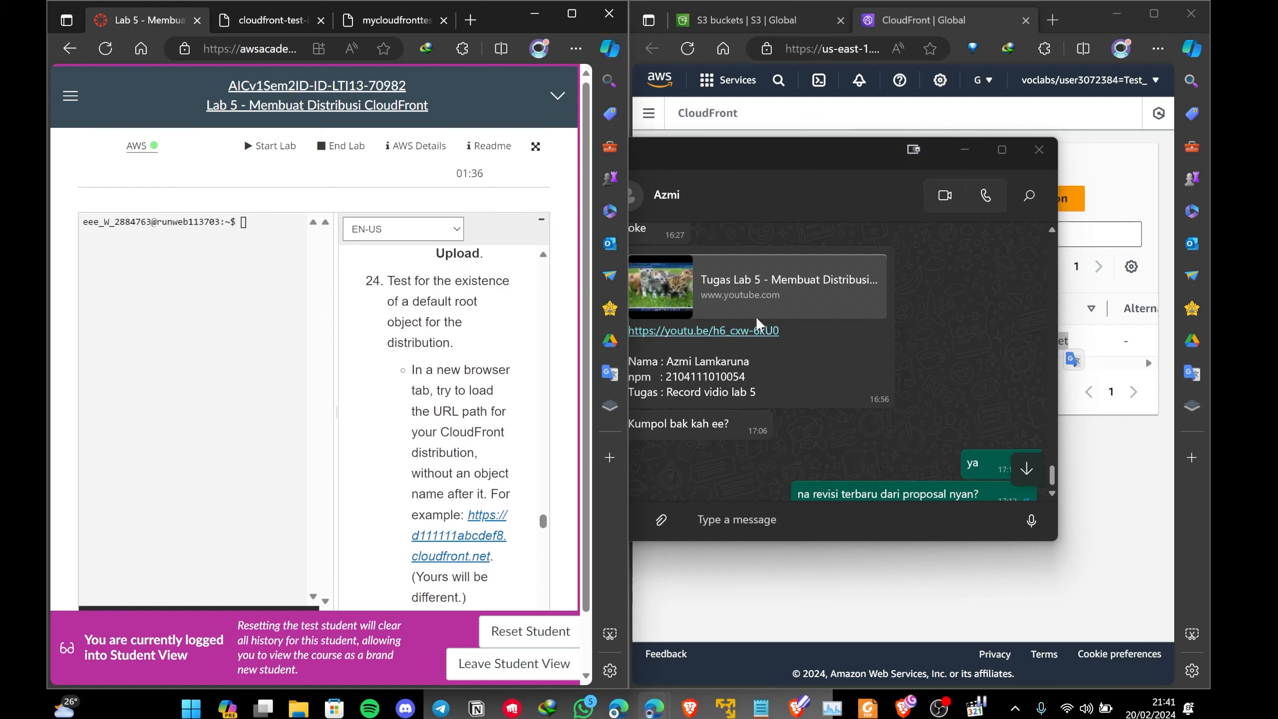
click(972, 143)
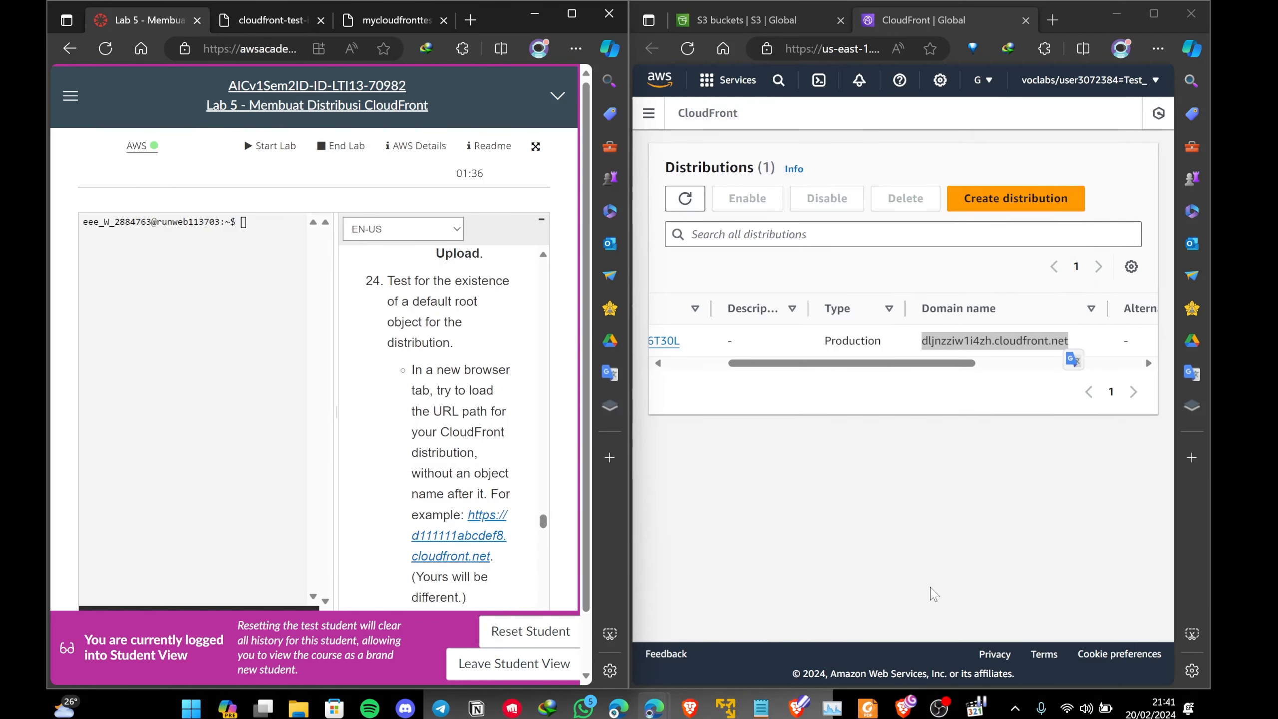
click(943, 711)
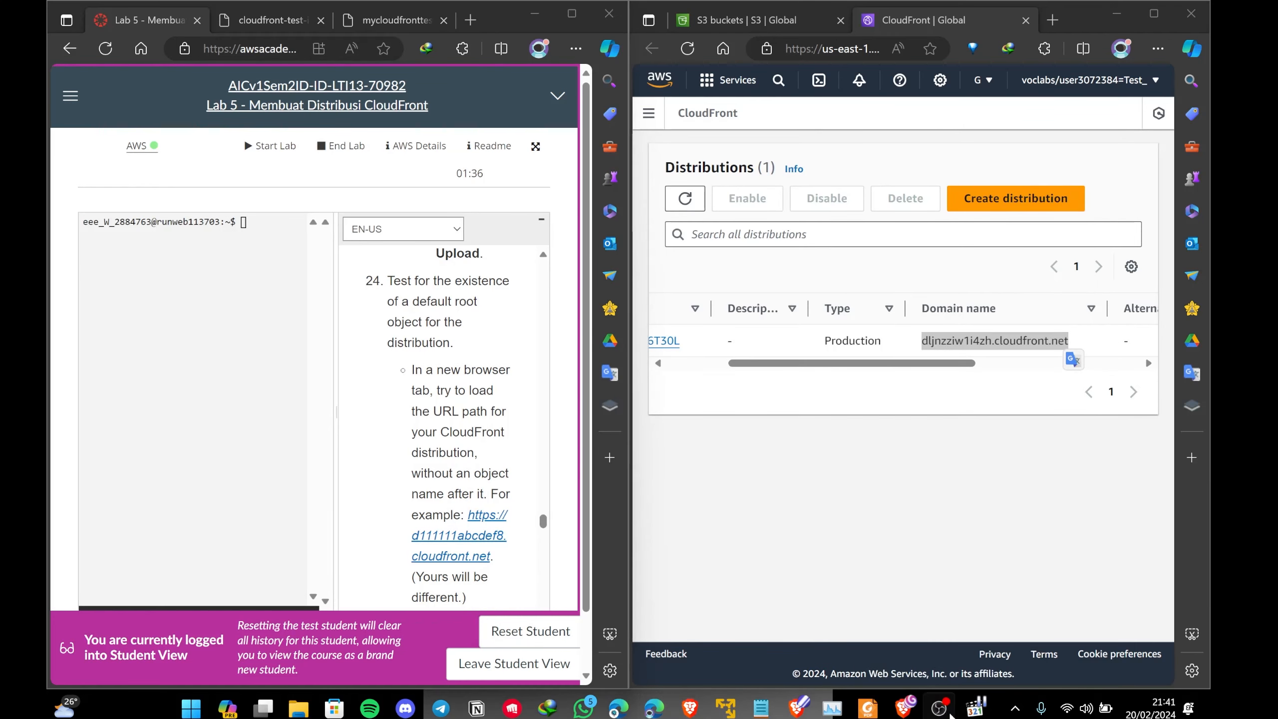
click(950, 715)
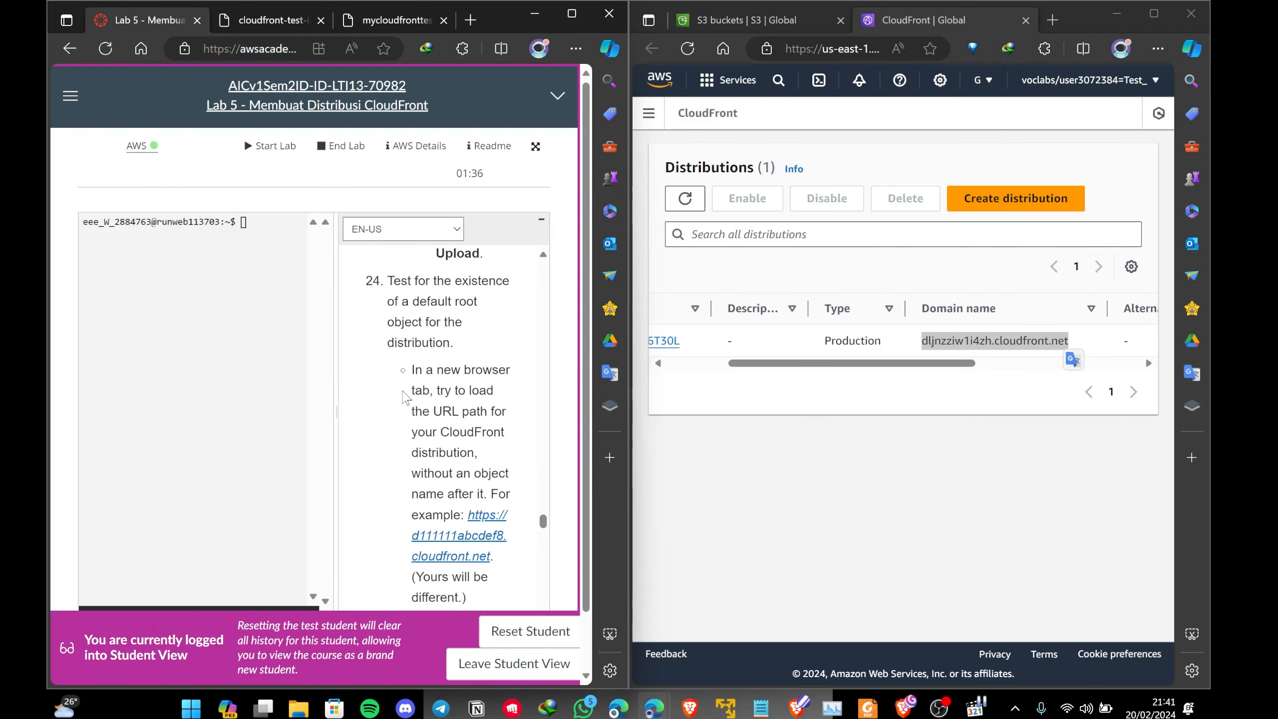
scroll(420, 335, up, 1)
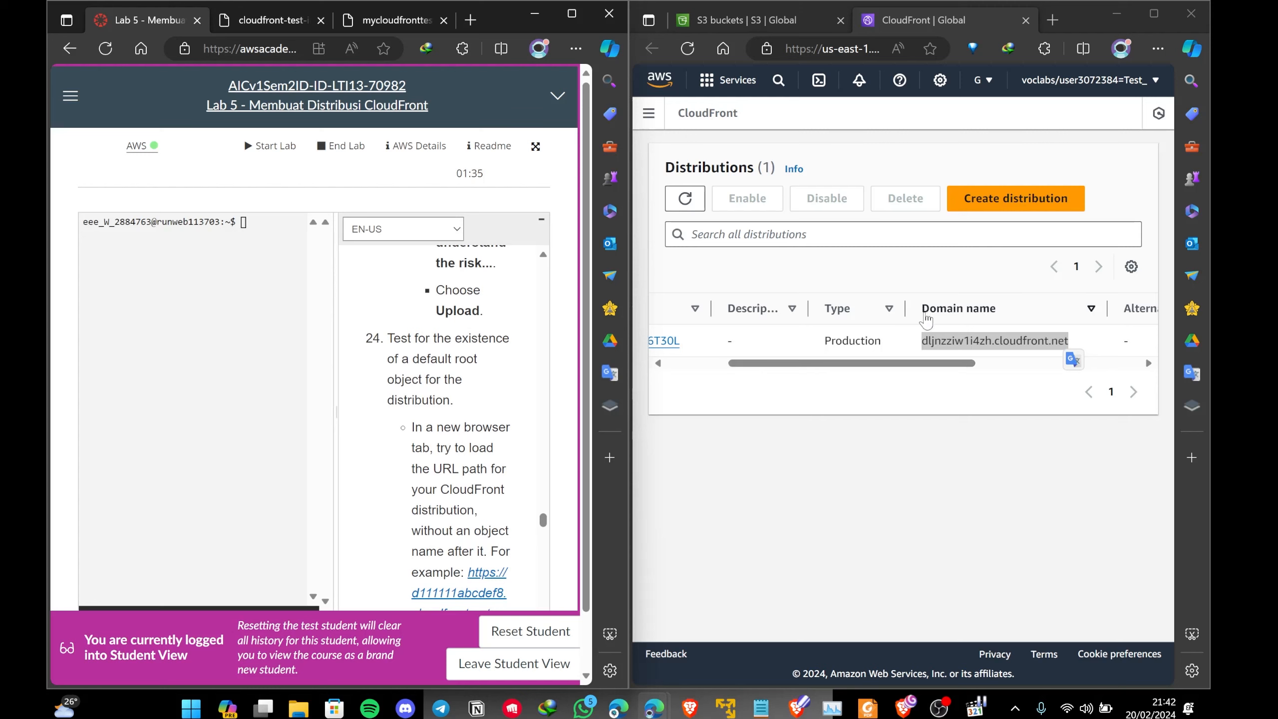
Copy the distribution's domain name dljnzziw1i4zh.cloudfront.net and load it in a new browser tab without an object name
click(972, 359)
drag(922, 341, 1073, 348)
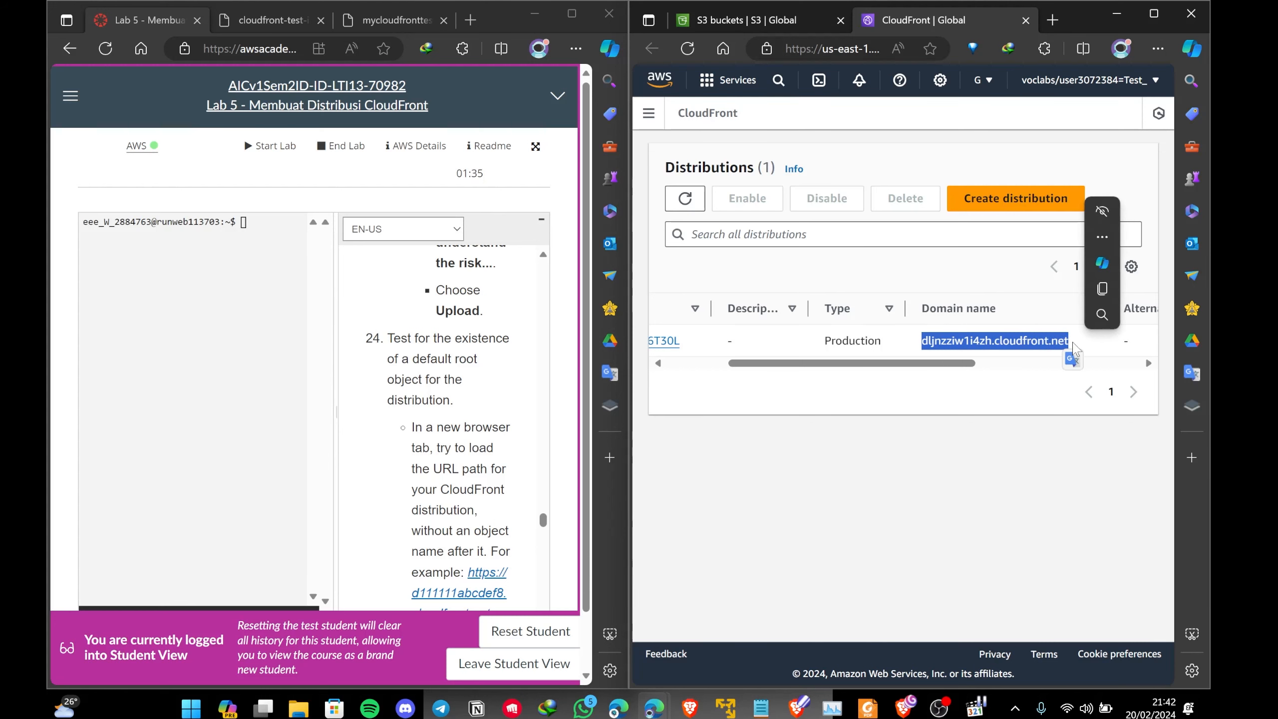
key(ctrl+c)
click(1052, 21)
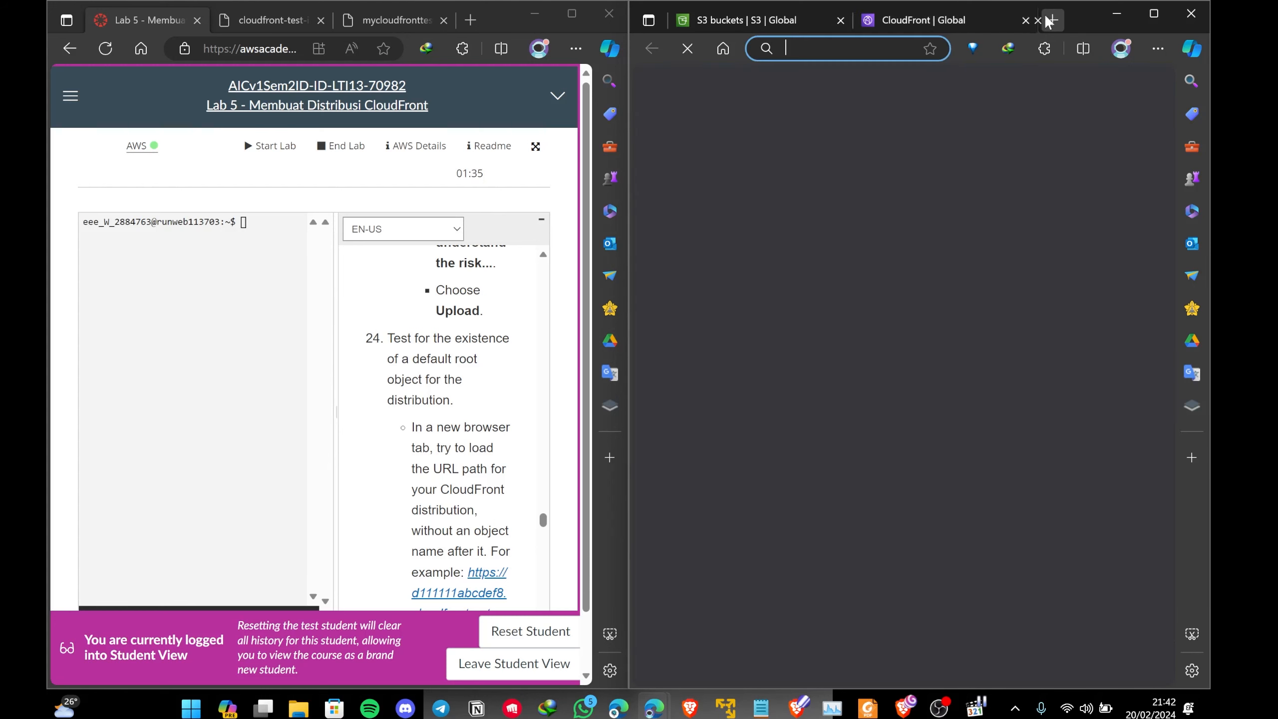
key(ctrl+v)
key(Return)
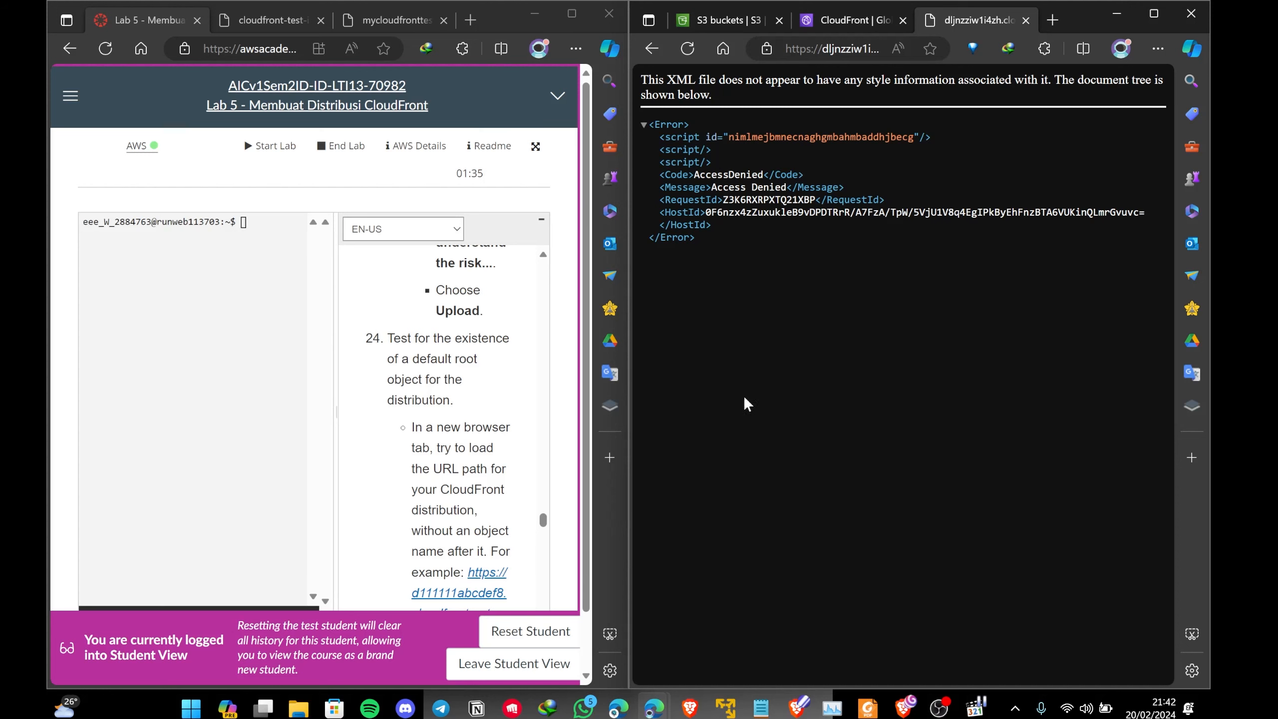
Review lab steps 24 and 25, and open the settings of the existing CloudFront distribution for editing
scroll(466, 362, down, 2)
scroll(467, 362, down, 3)
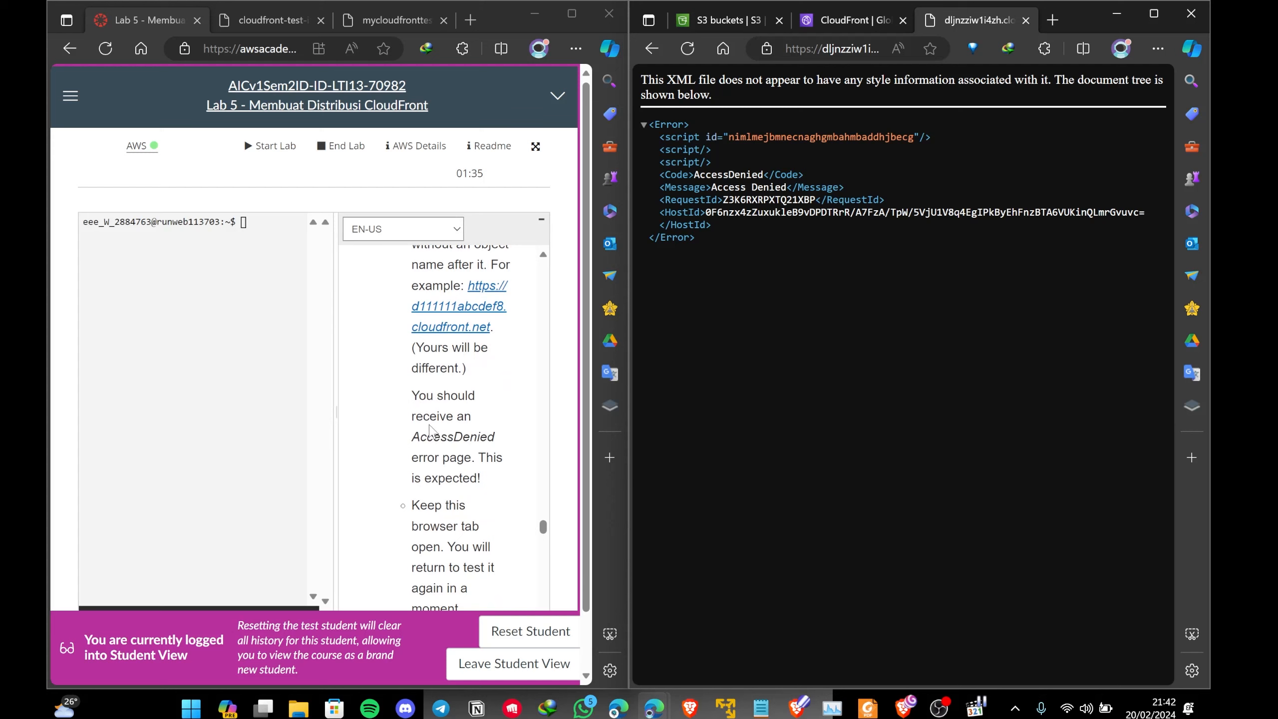
scroll(430, 429, down, 2)
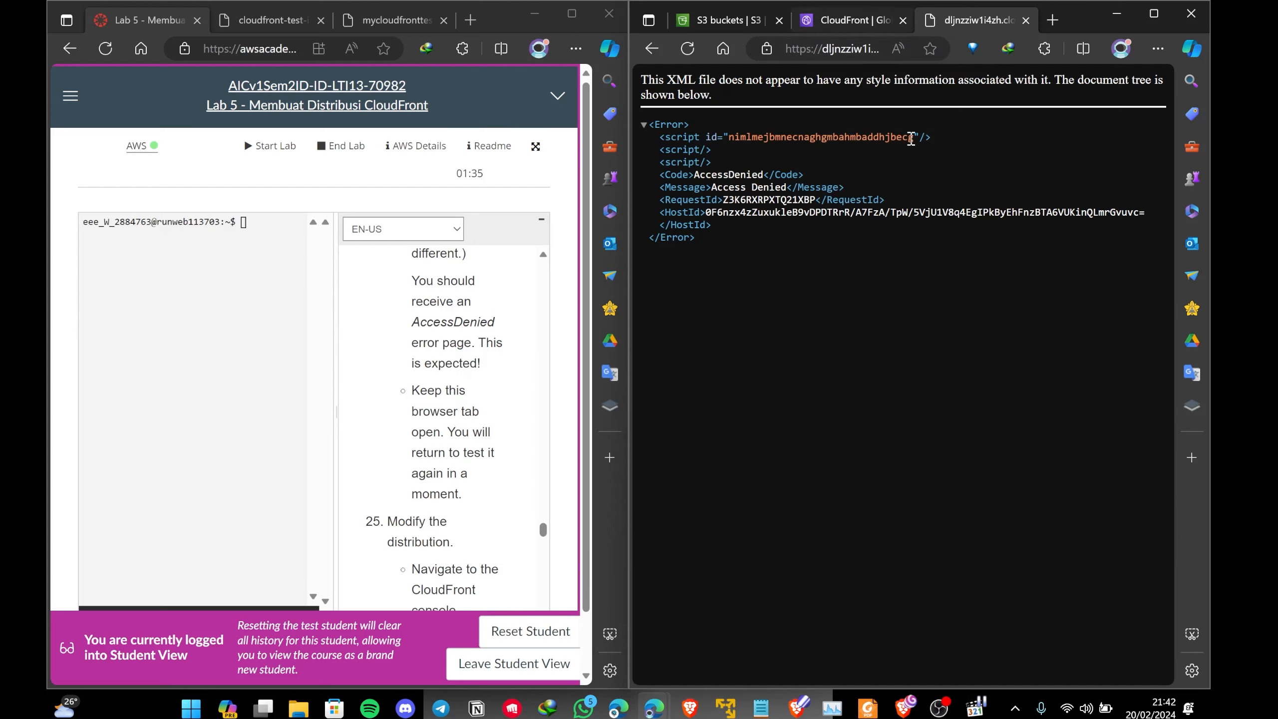
scroll(505, 335, down, 3)
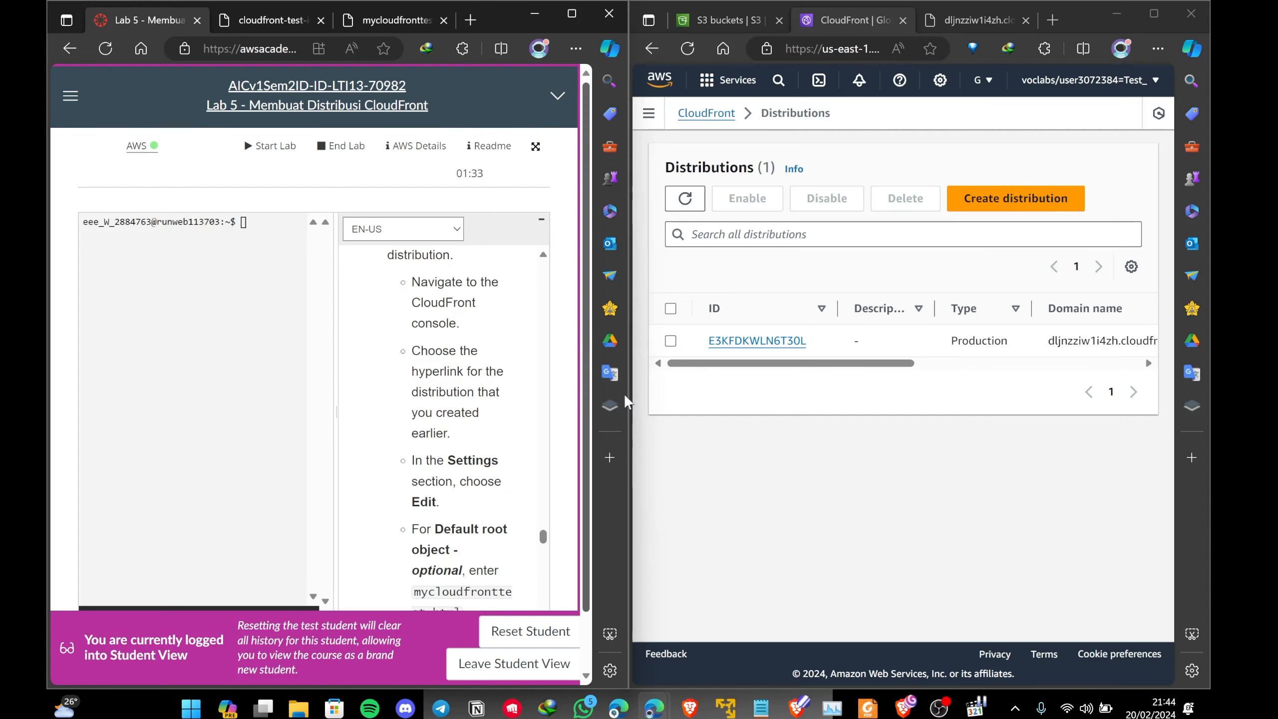
click(780, 342)
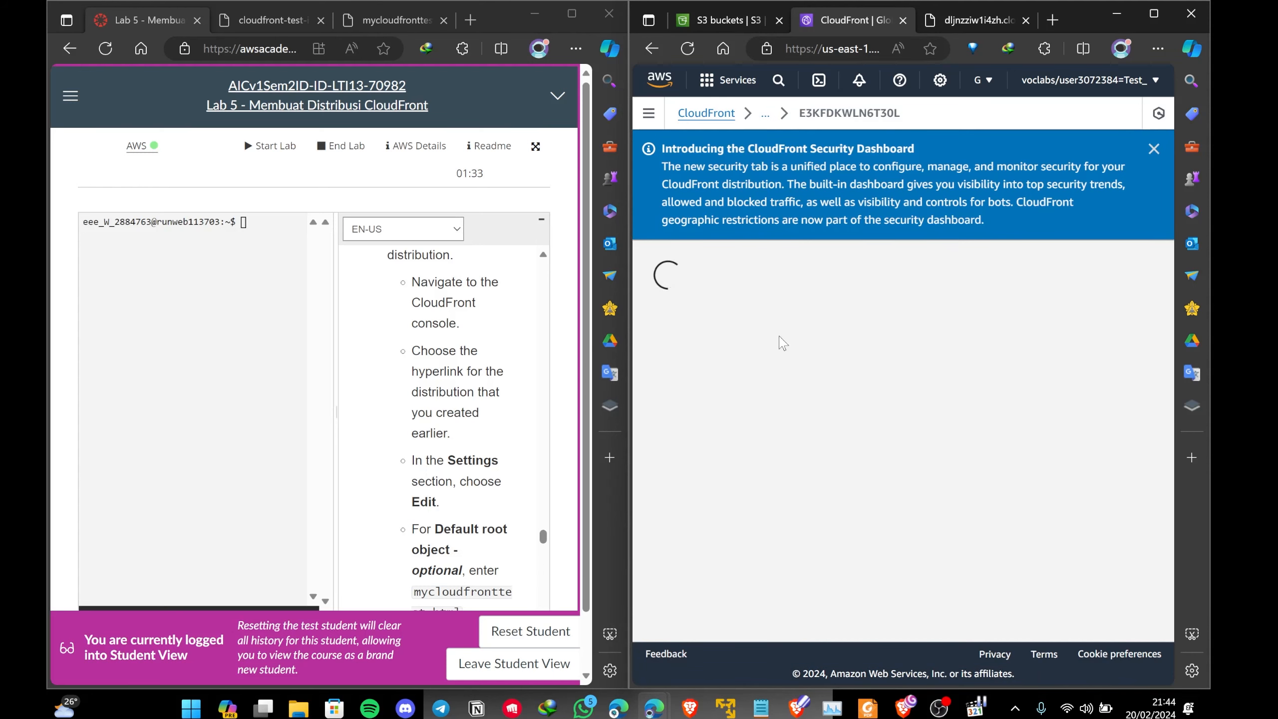
scroll(781, 340, down, 2)
scroll(780, 338, down, 2)
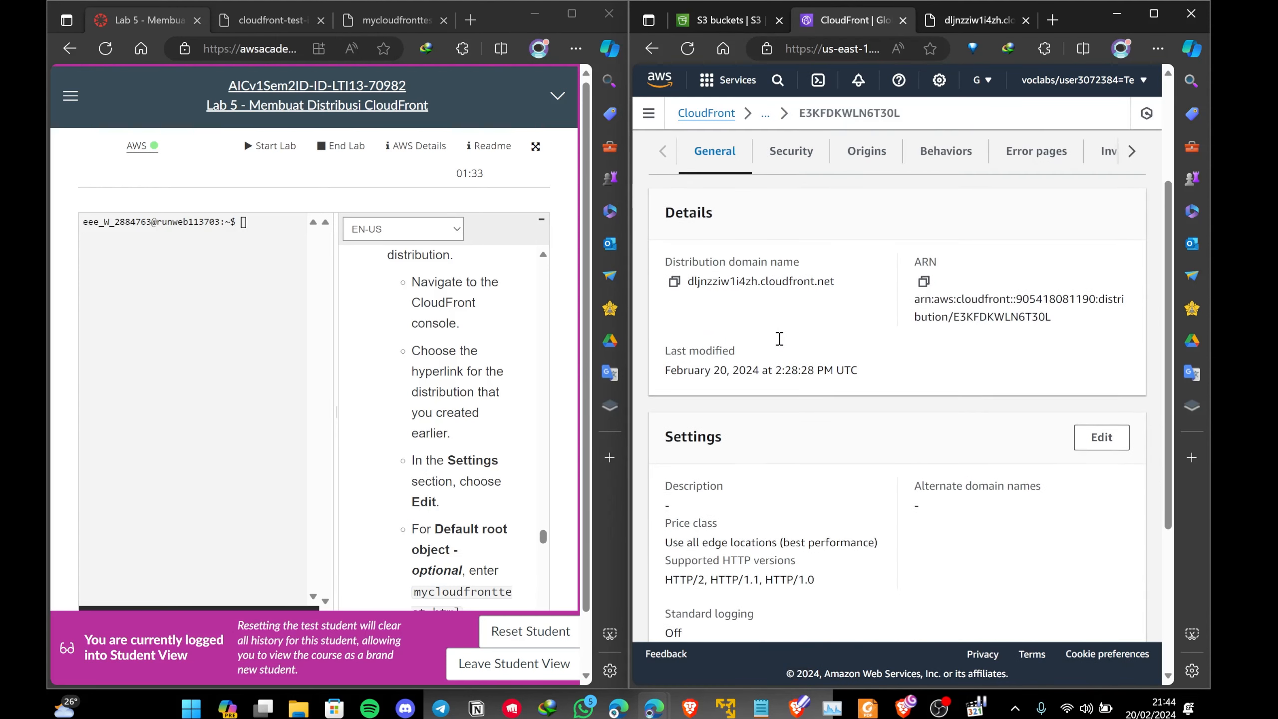
click(1101, 426)
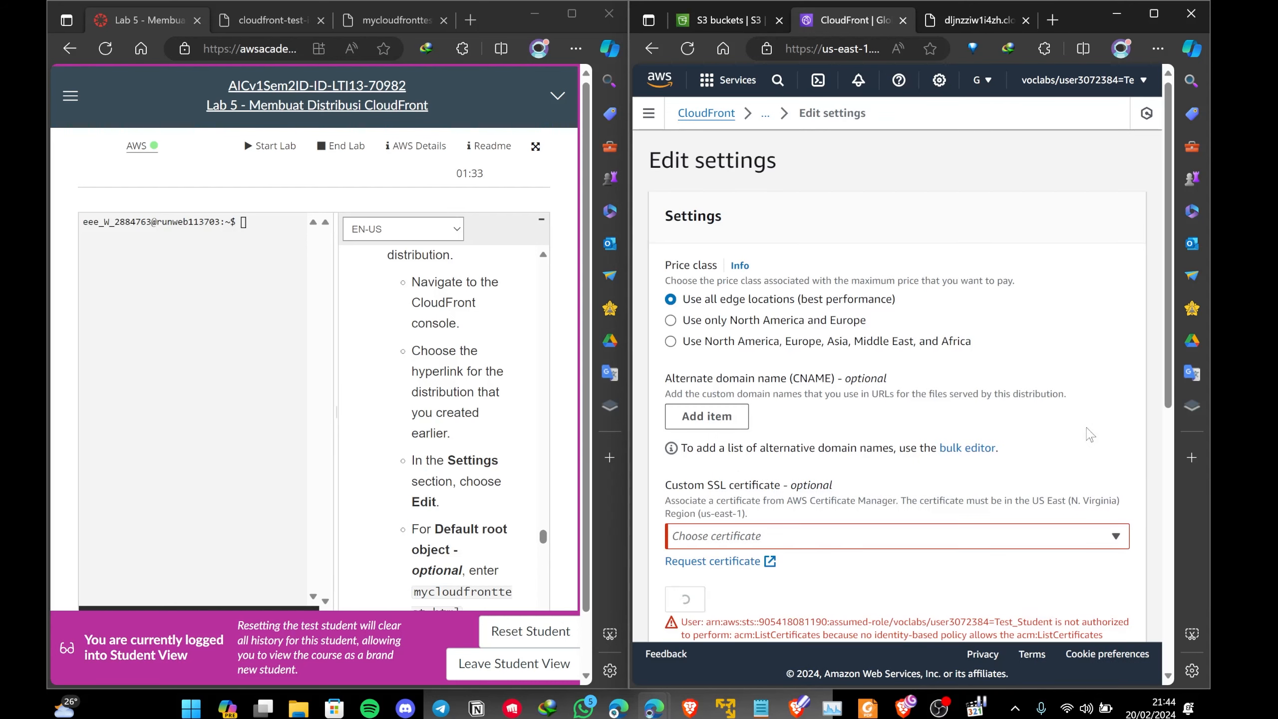
Set the distribution's default root object to mycloudfronttest.html, copied from lab step 25, and check the instruction that follows
scroll(959, 419, down, 2)
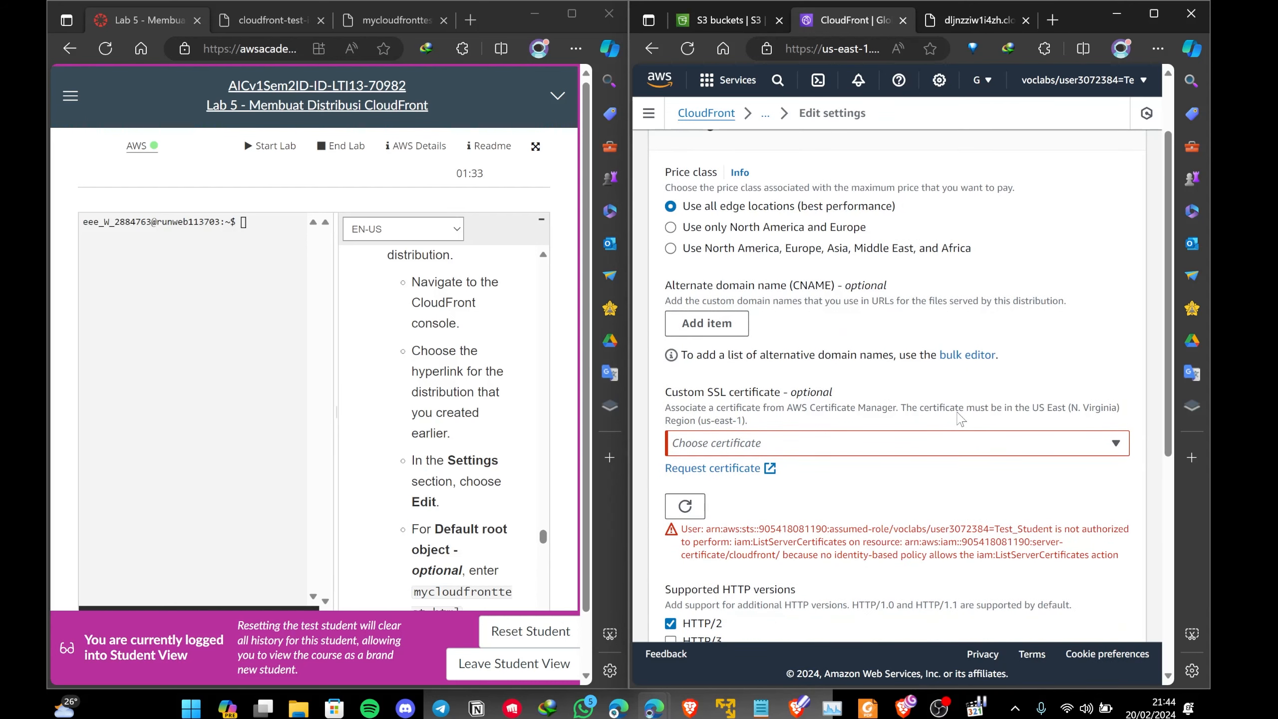
scroll(960, 418, down, 2)
scroll(468, 525, down, 1)
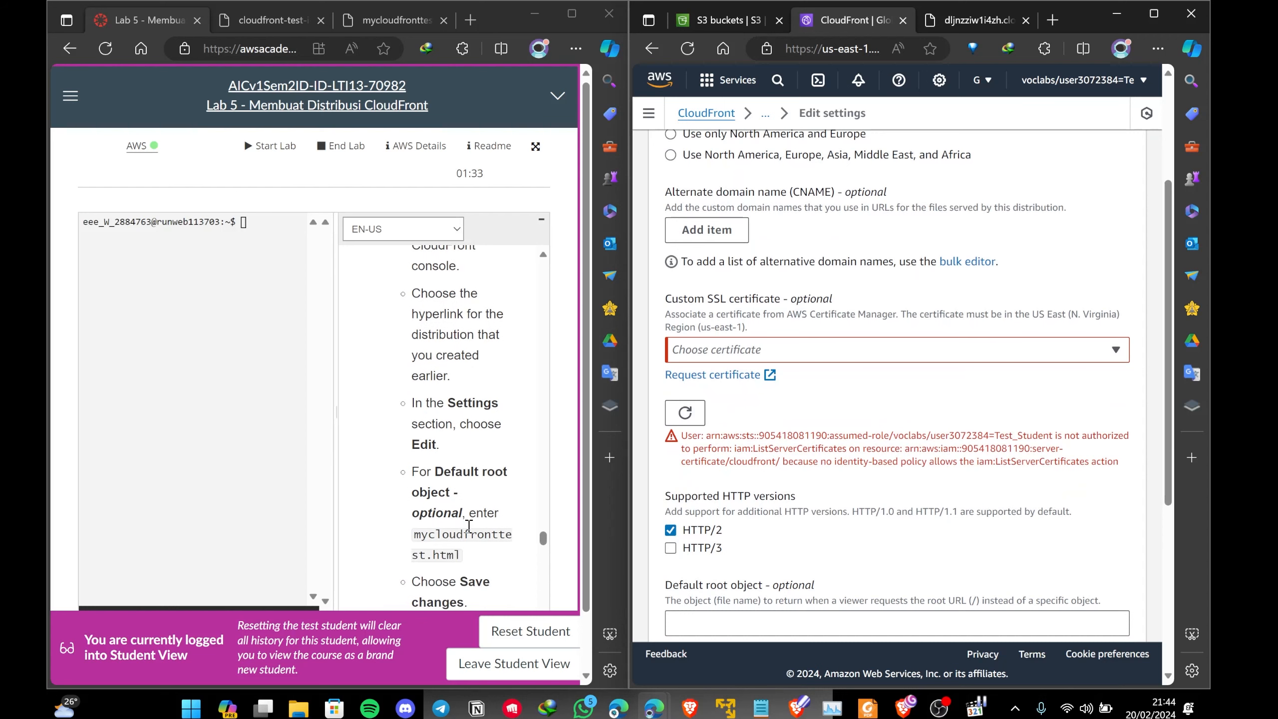
scroll(782, 509, down, 2)
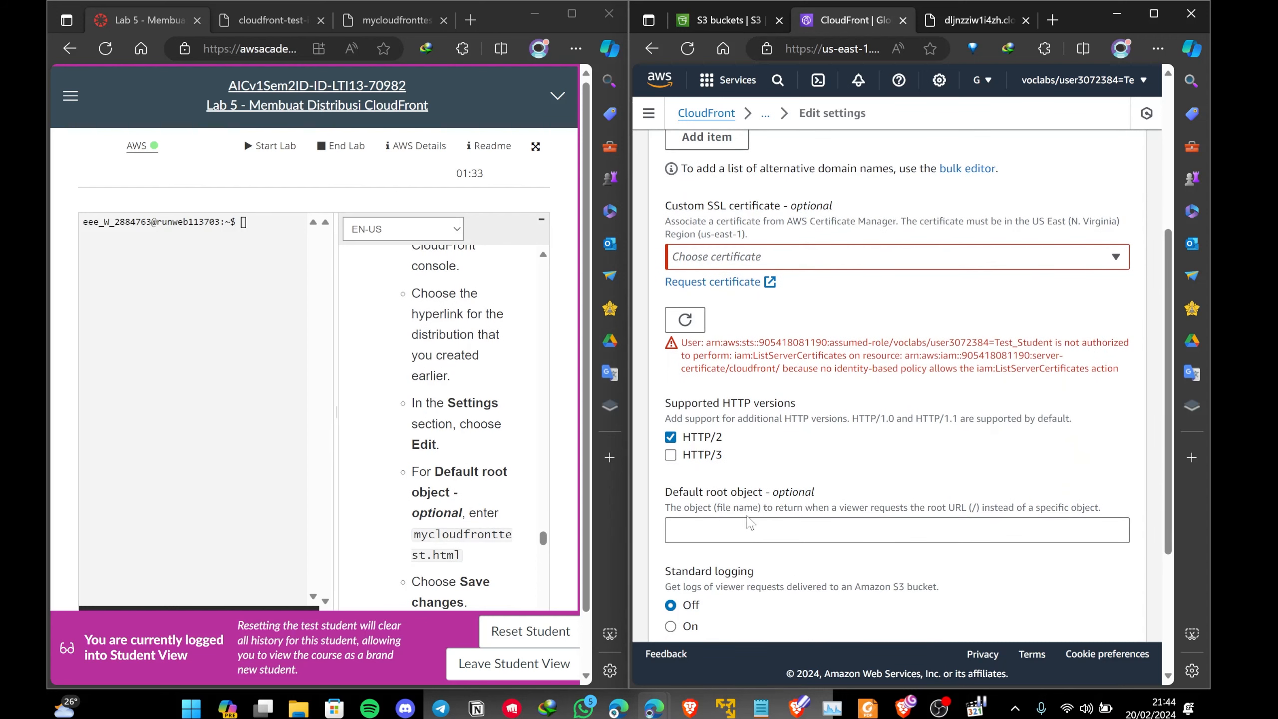
drag(414, 534, 468, 554)
key(ctrl+c)
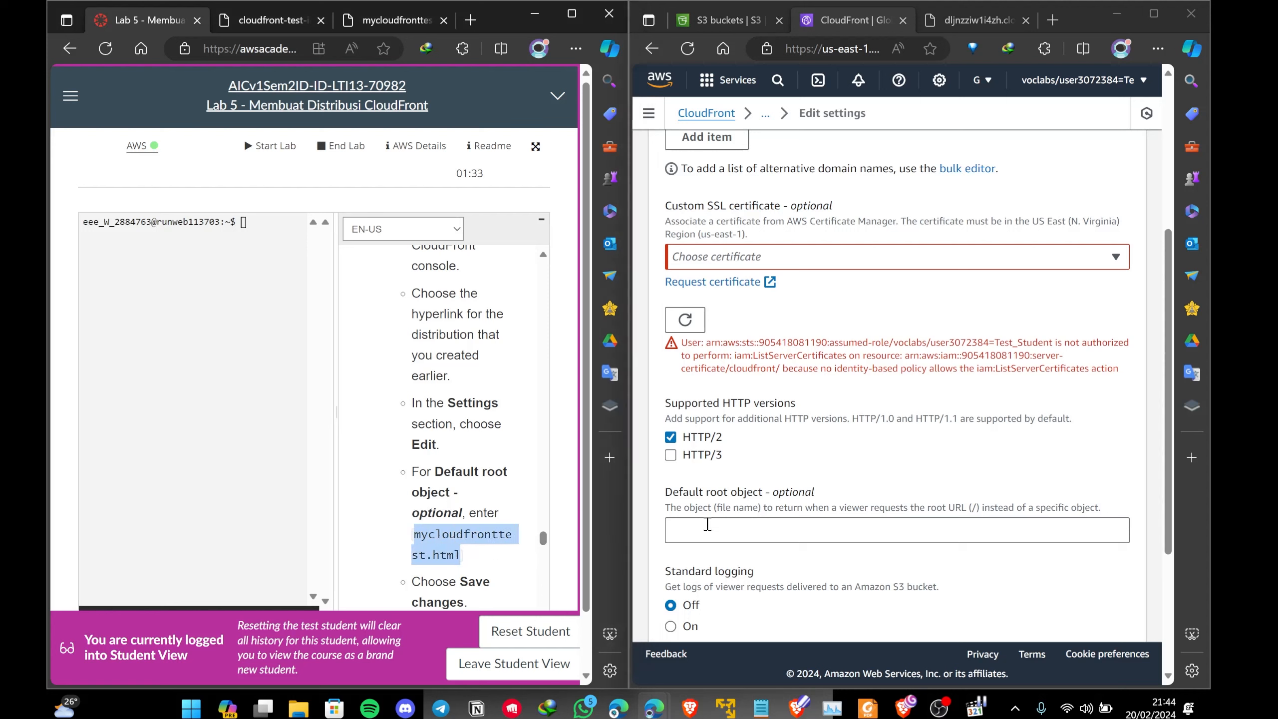
click(707, 528)
key(ctrl+v)
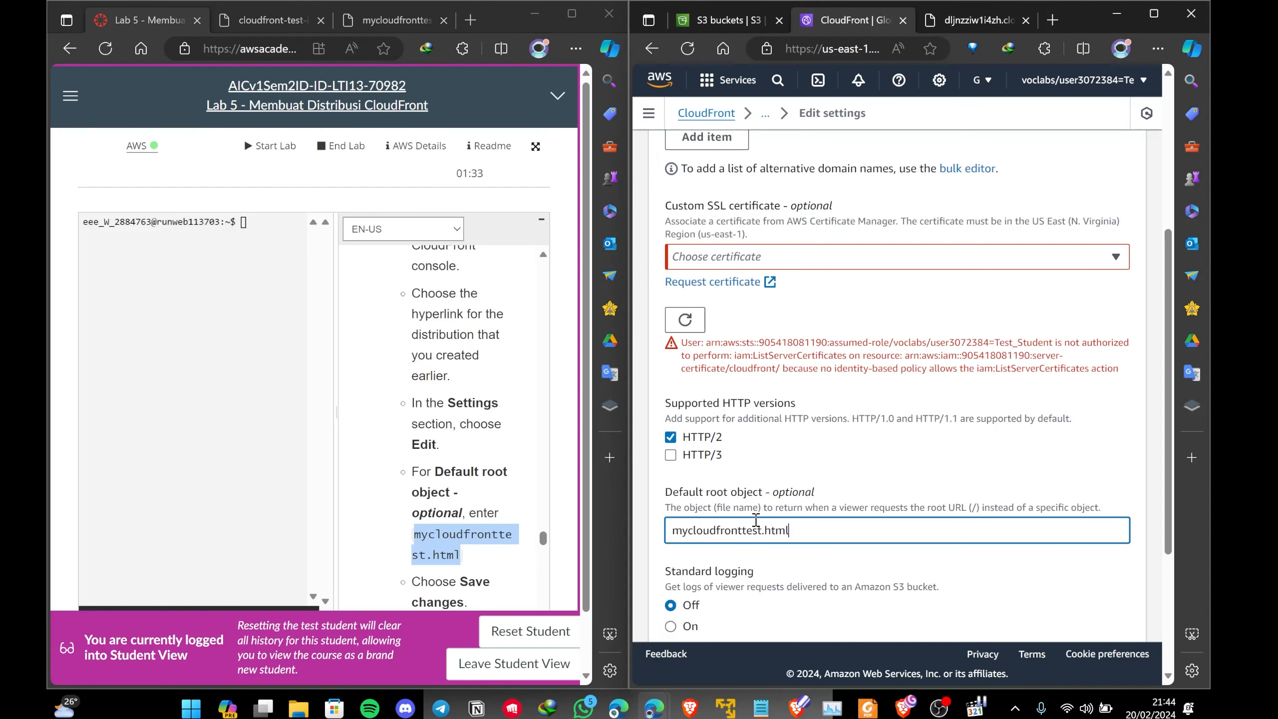
scroll(432, 443, down, 1)
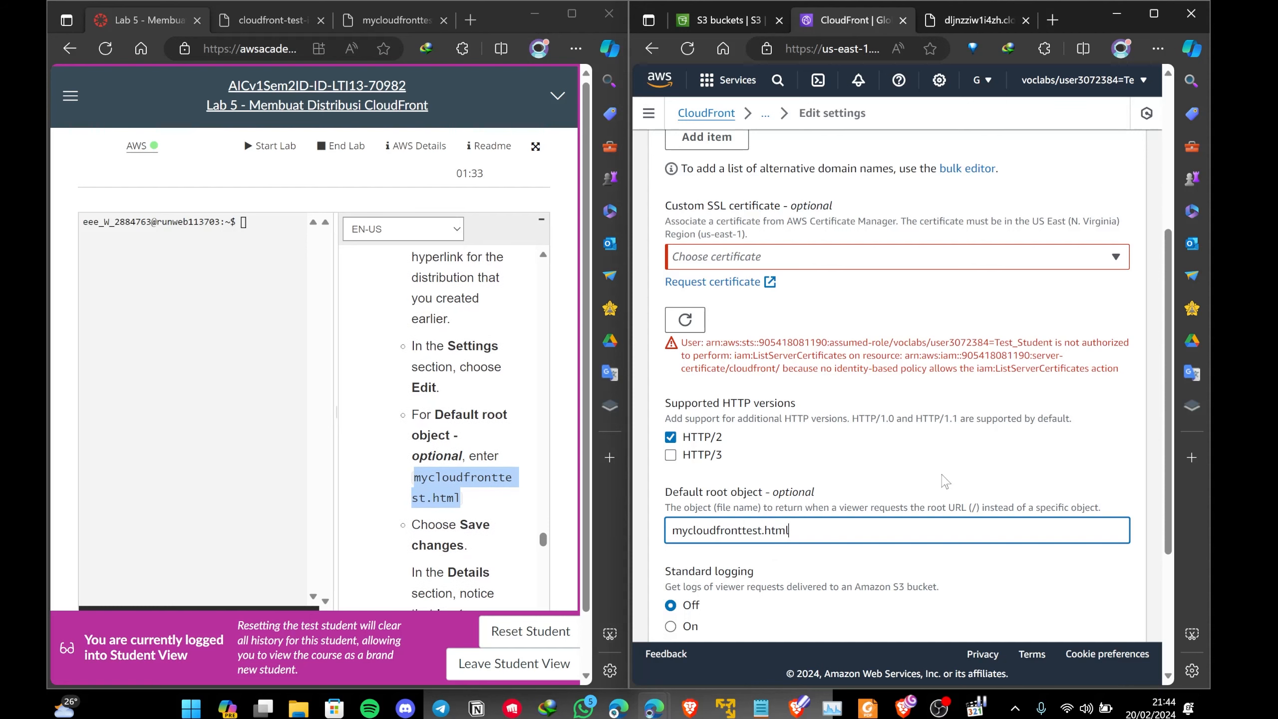
Save the edited distribution settings and check the deployment status under Last modified
scroll(947, 480, down, 4)
click(1089, 615)
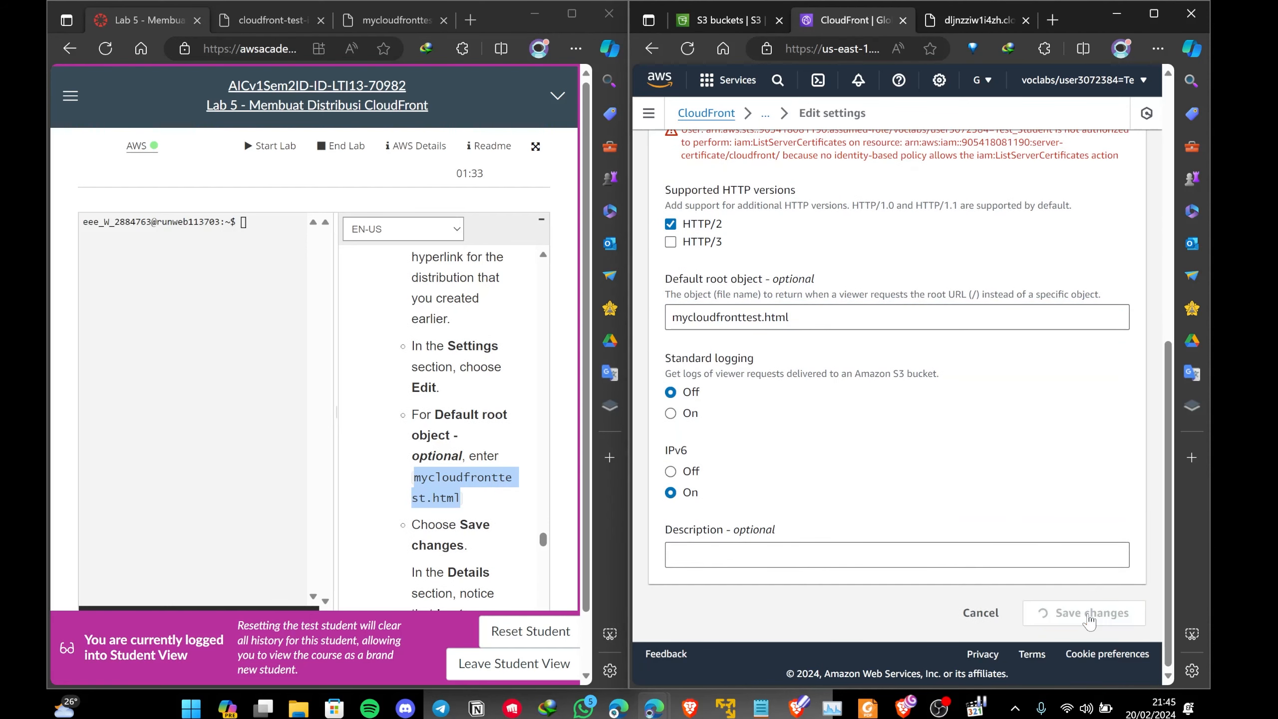
scroll(541, 459, down, 2)
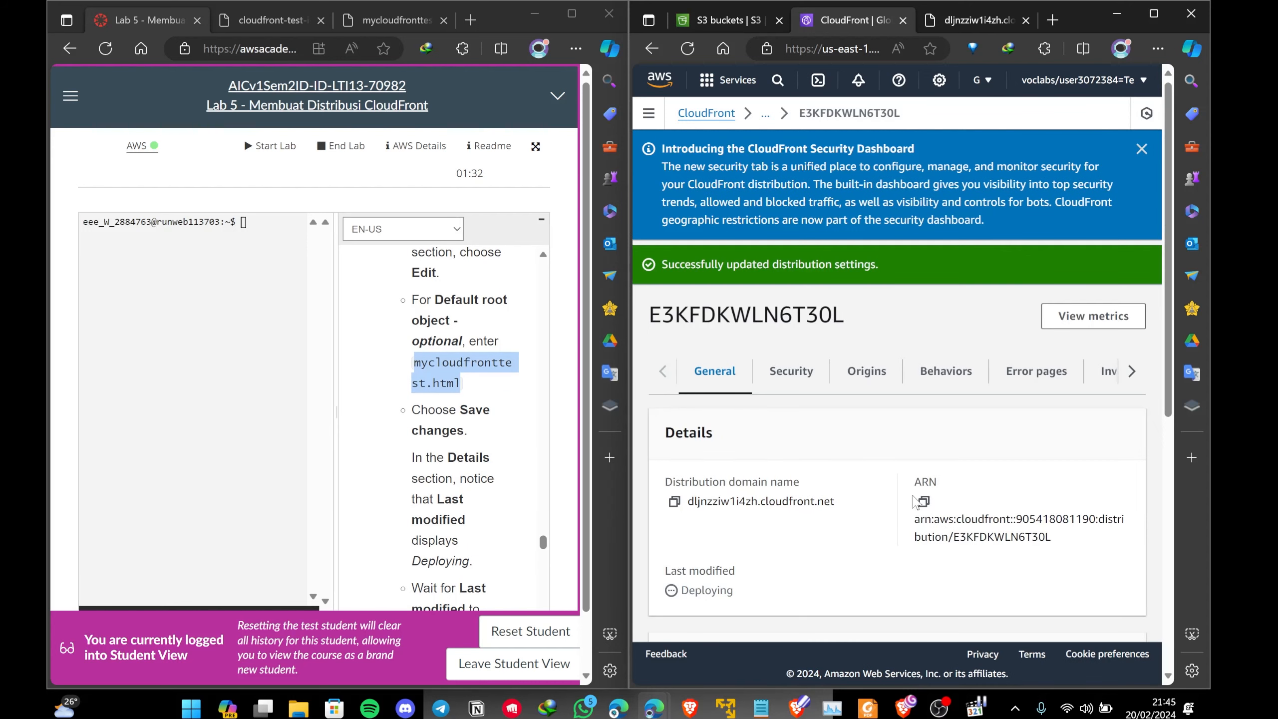
scroll(931, 524, down, 2)
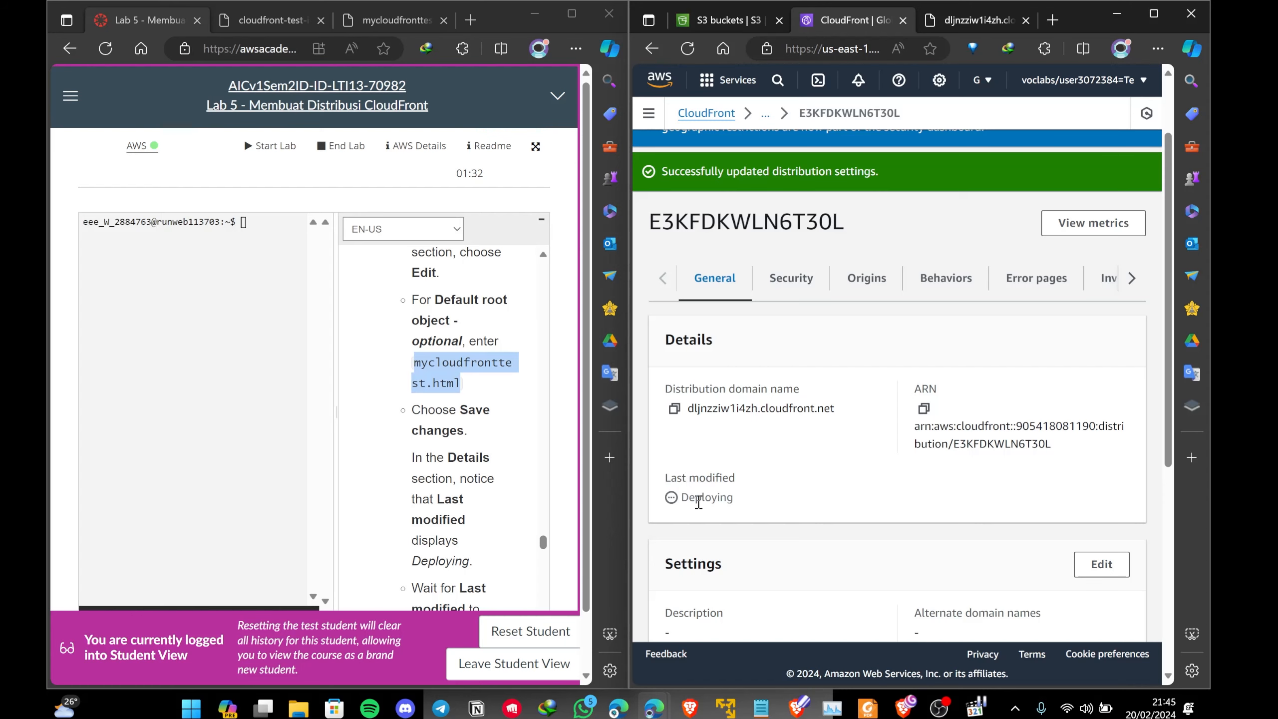
scroll(704, 504, down, 2)
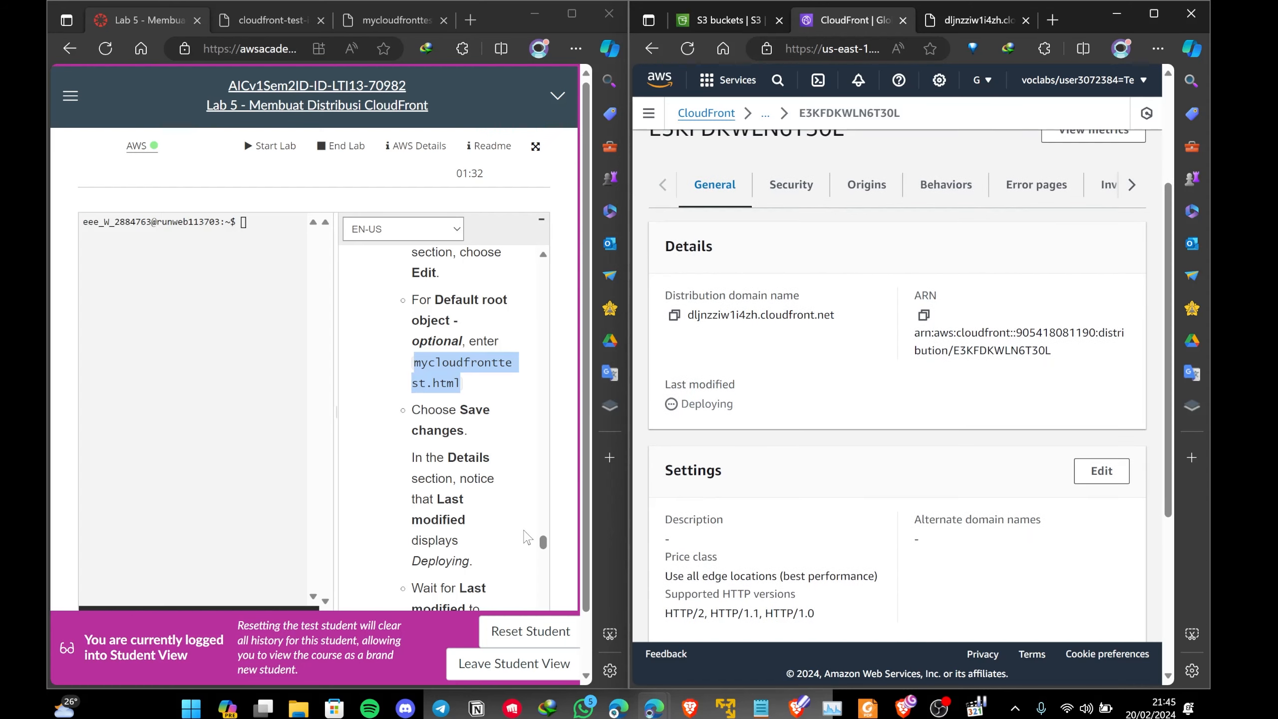
Read through lab step 26 and reload the distribution URL in its already open browser tab to test the default root object
scroll(526, 536, down, 1)
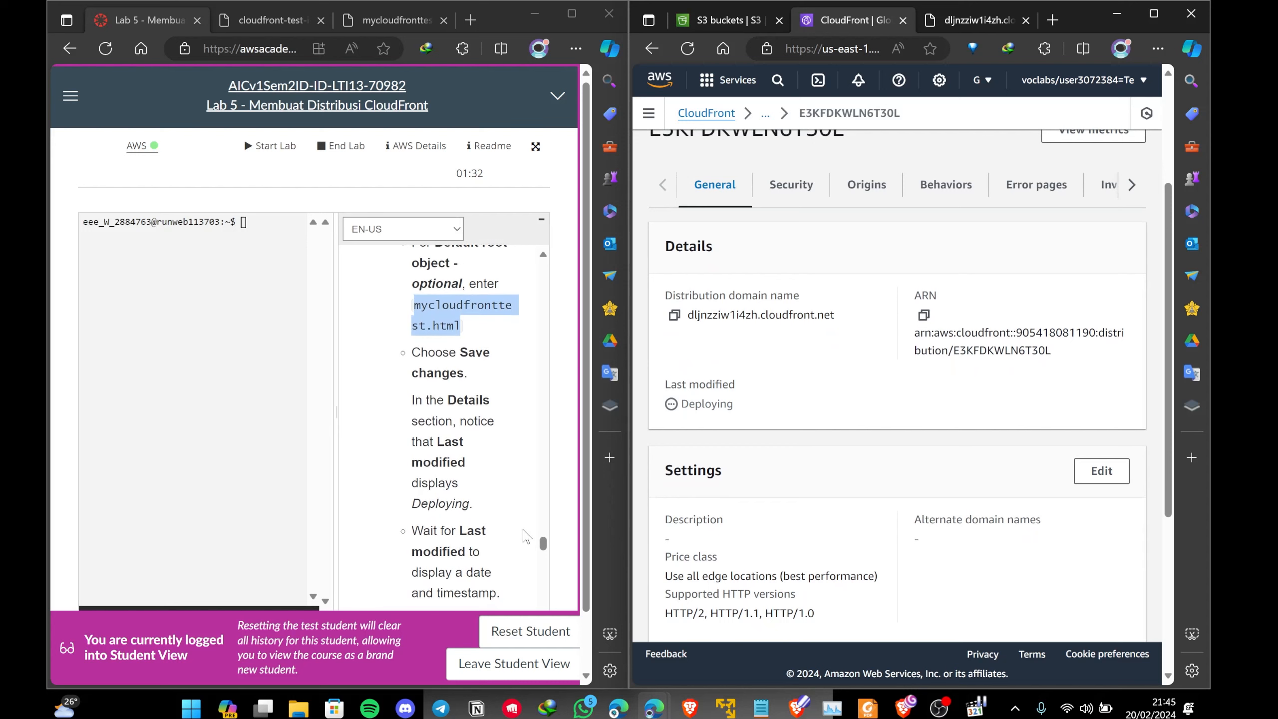
scroll(522, 542, down, 1)
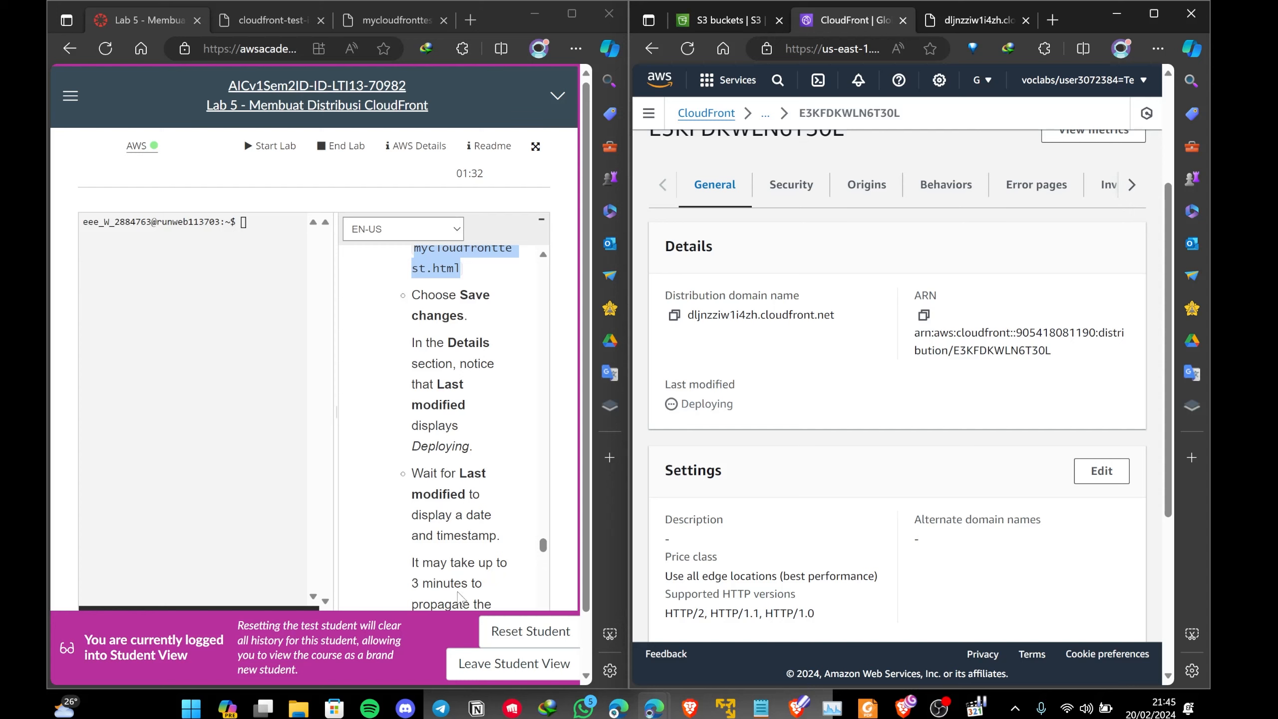
scroll(458, 590, down, 2)
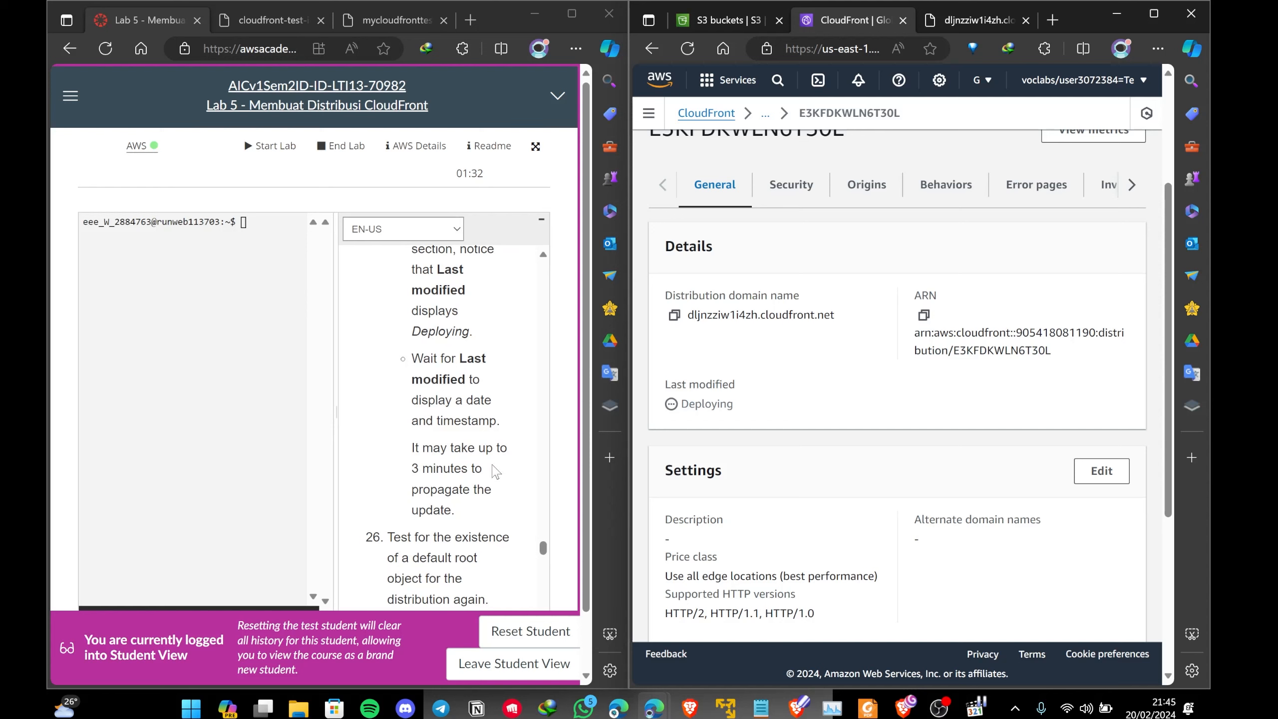
scroll(496, 471, down, 2)
scroll(496, 472, down, 1)
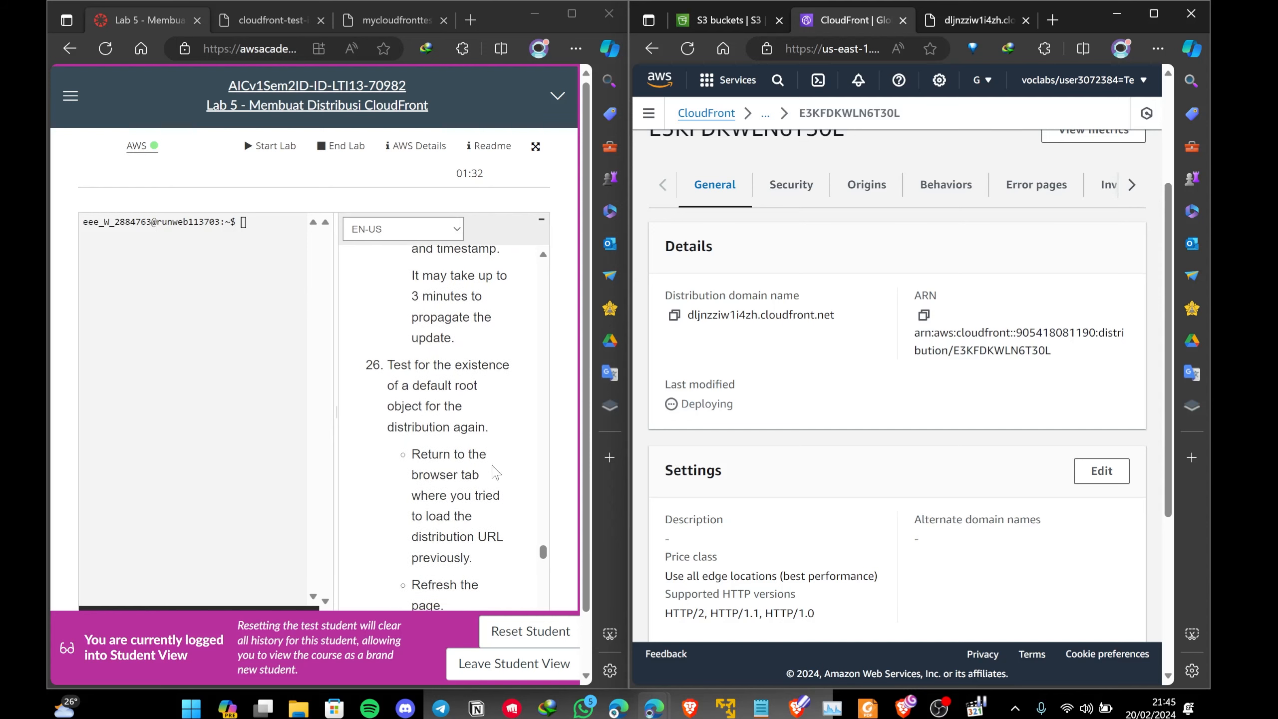
scroll(496, 472, down, 1)
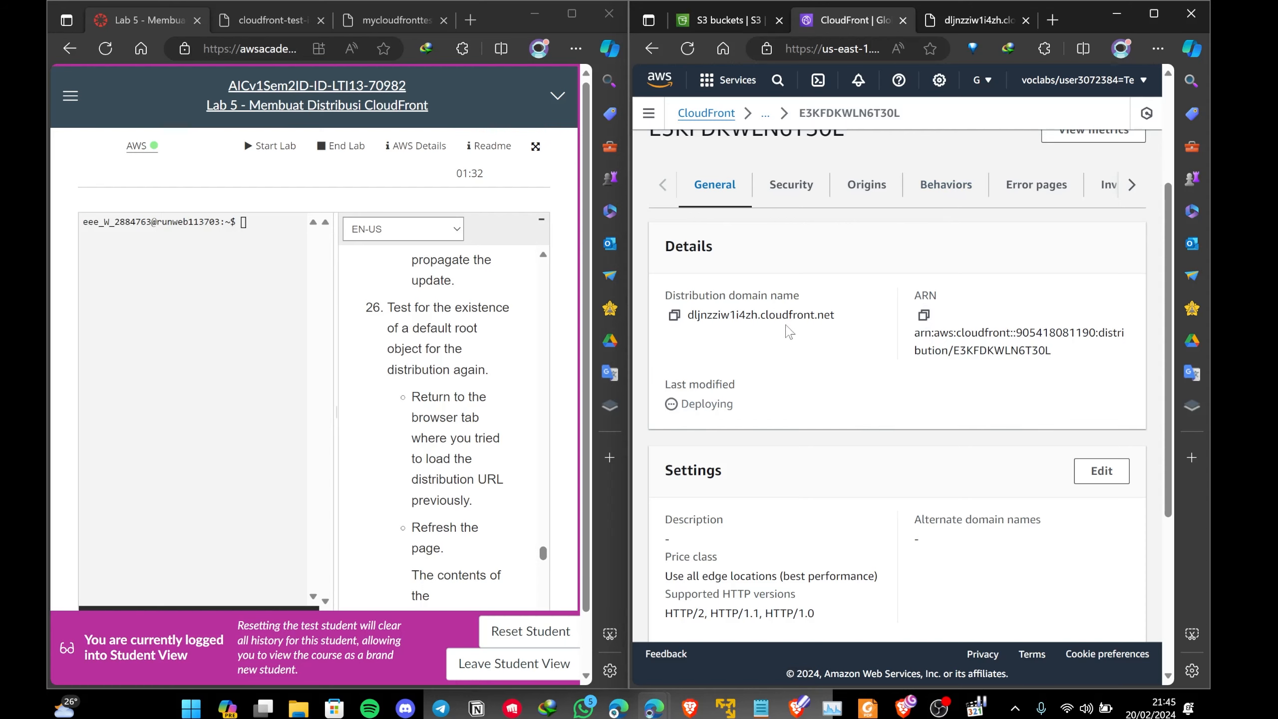
click(969, 24)
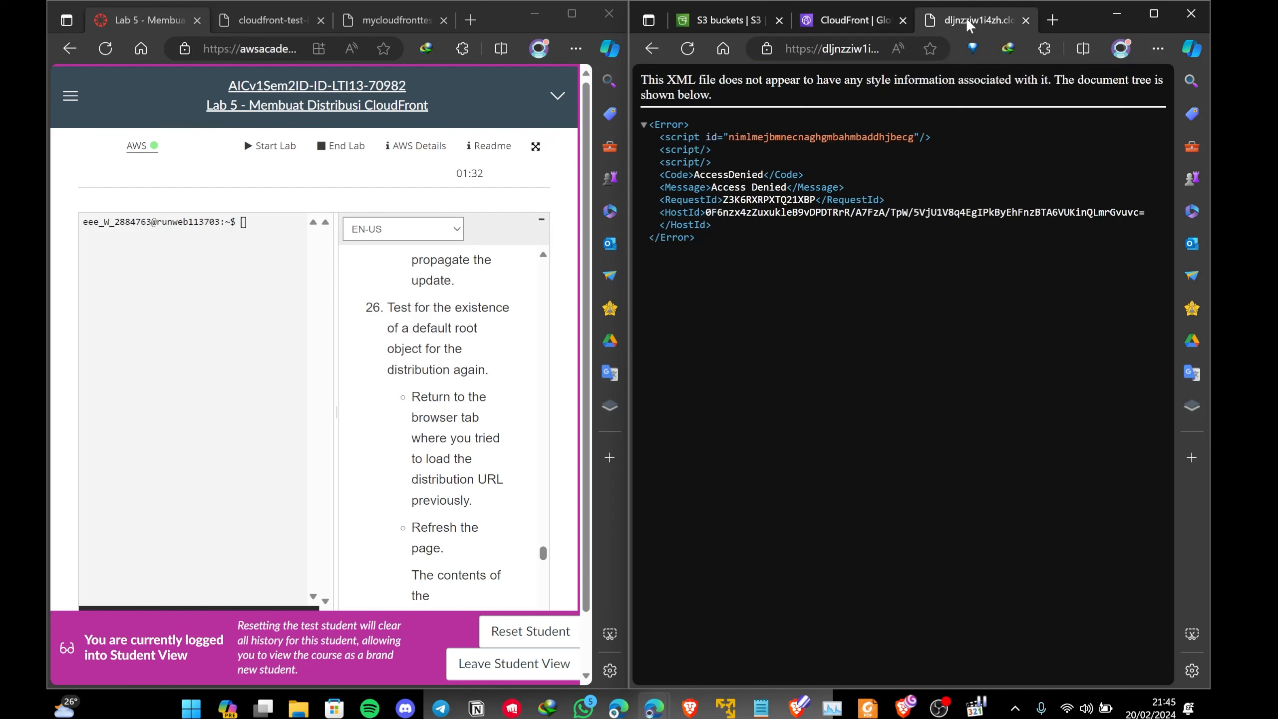
click(681, 47)
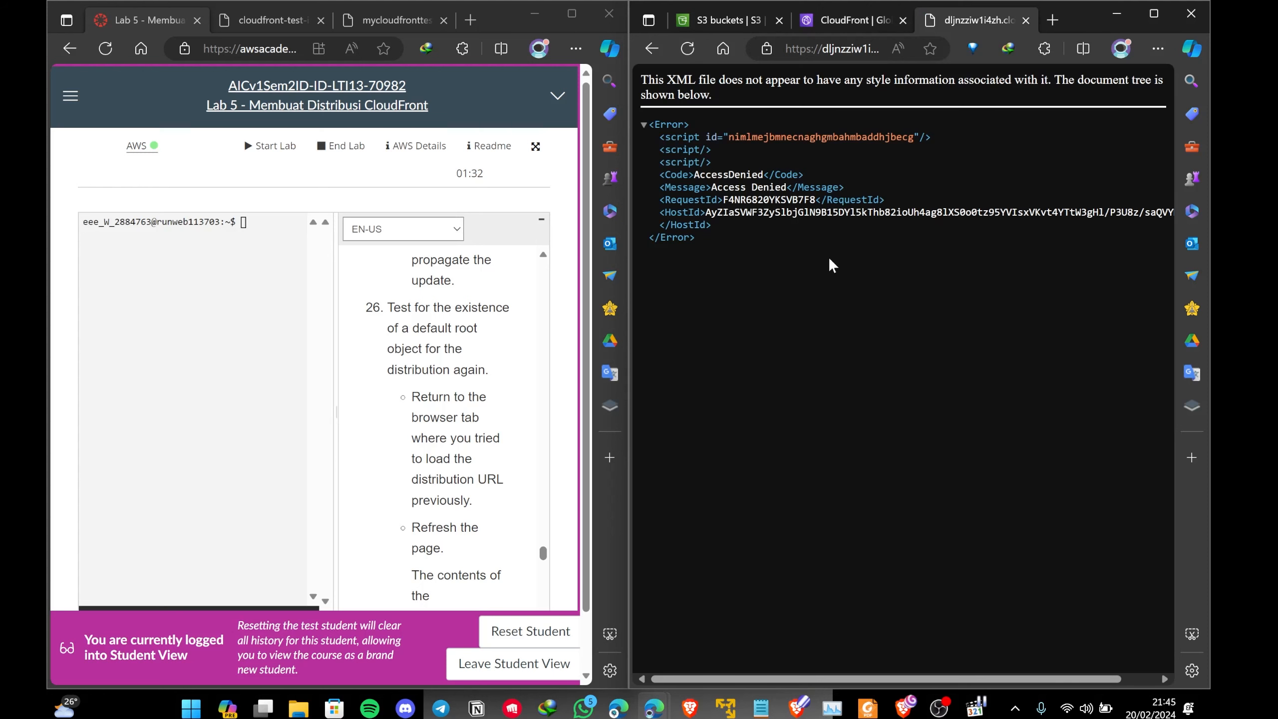
Return to the distribution's details and check its default root object and Last modified status until deployment finishes
click(837, 31)
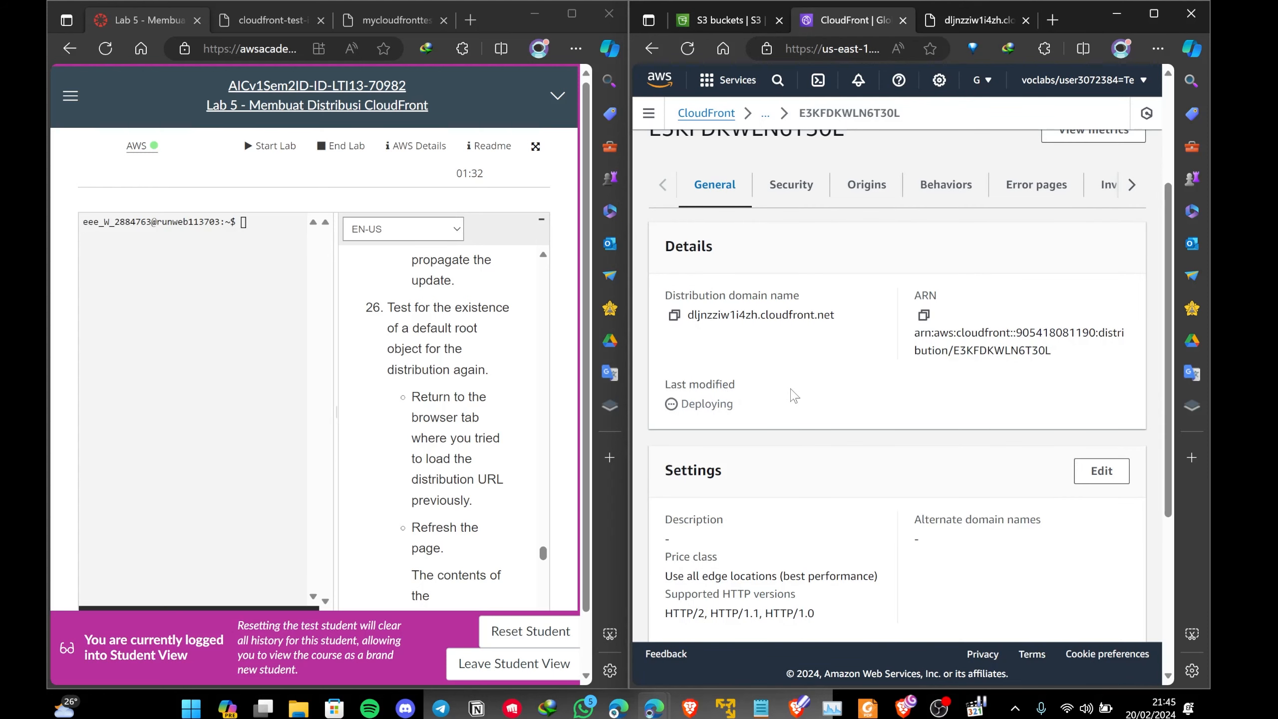
scroll(831, 391, down, 3)
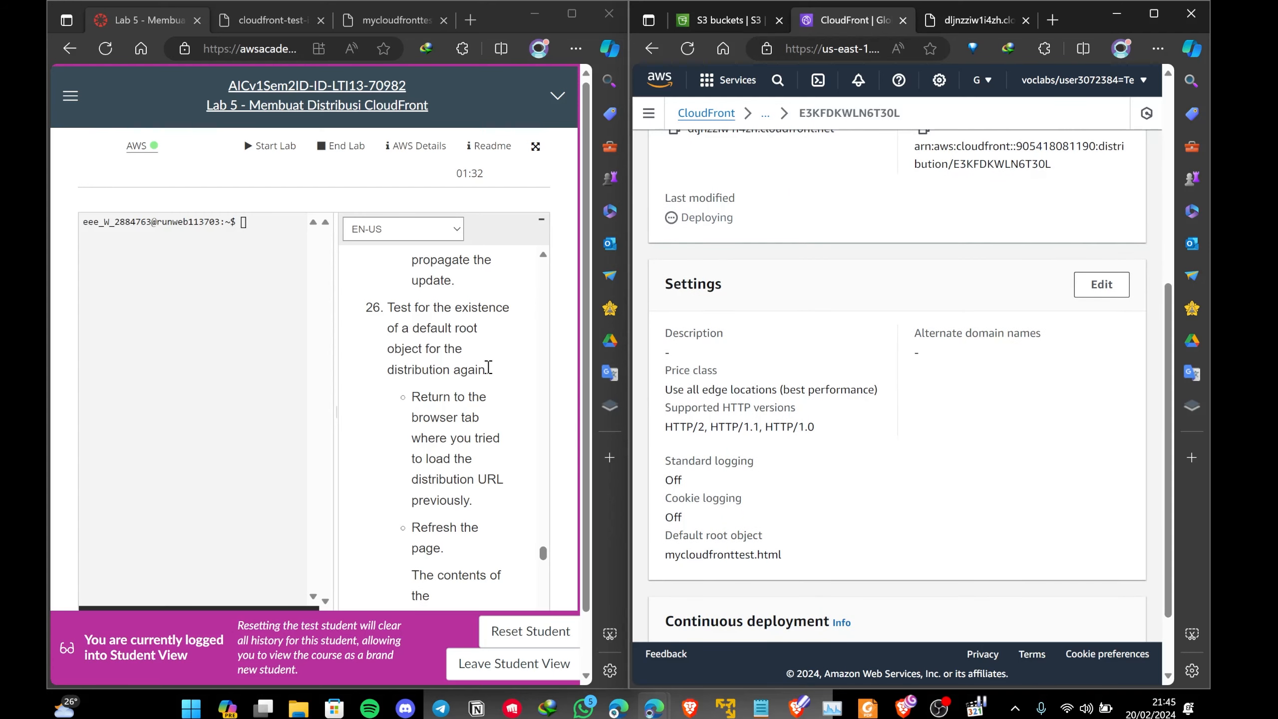
scroll(491, 370, down, 2)
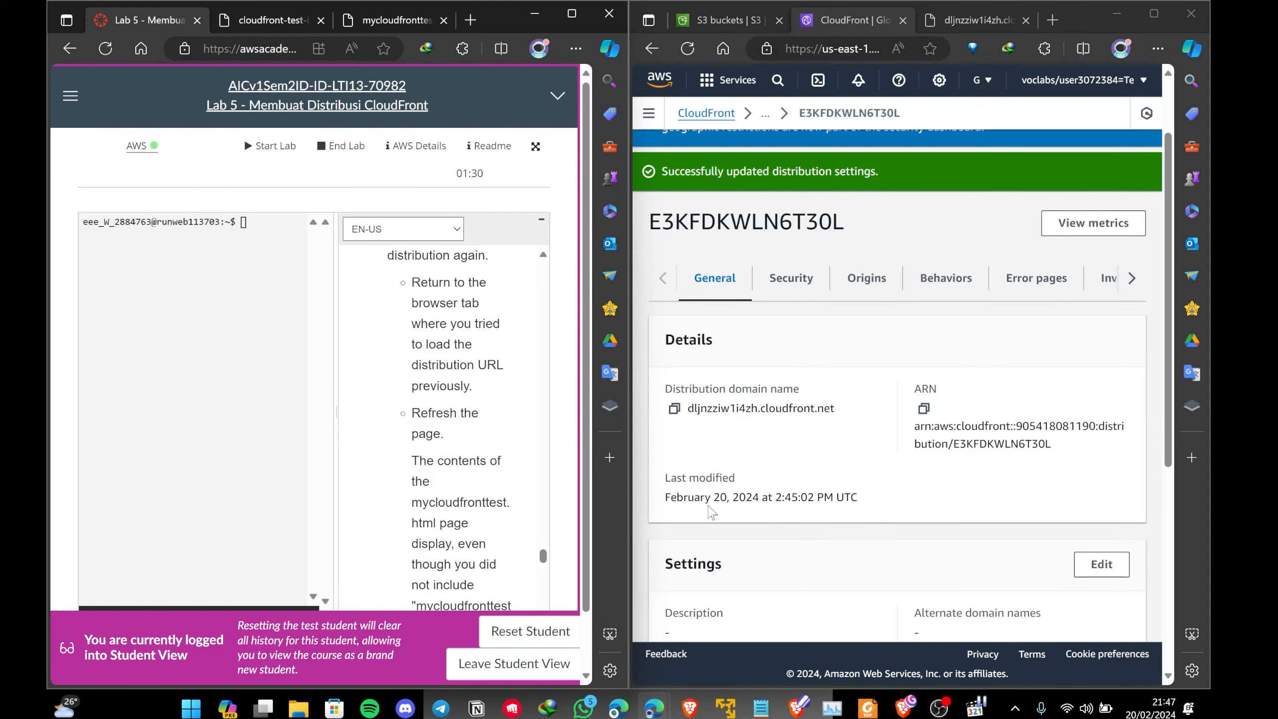
scroll(726, 476, down, 2)
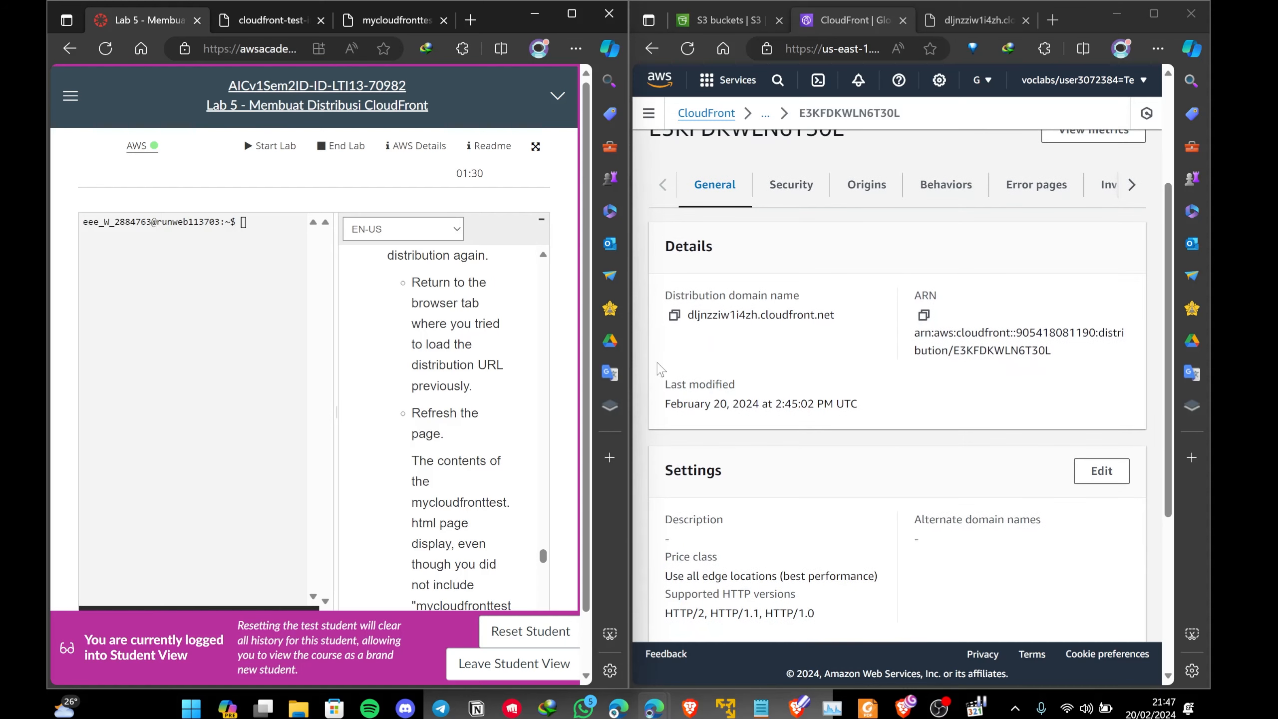
Retest the default root object by reloading the distribution URL without an object name once deployment is complete
click(977, 20)
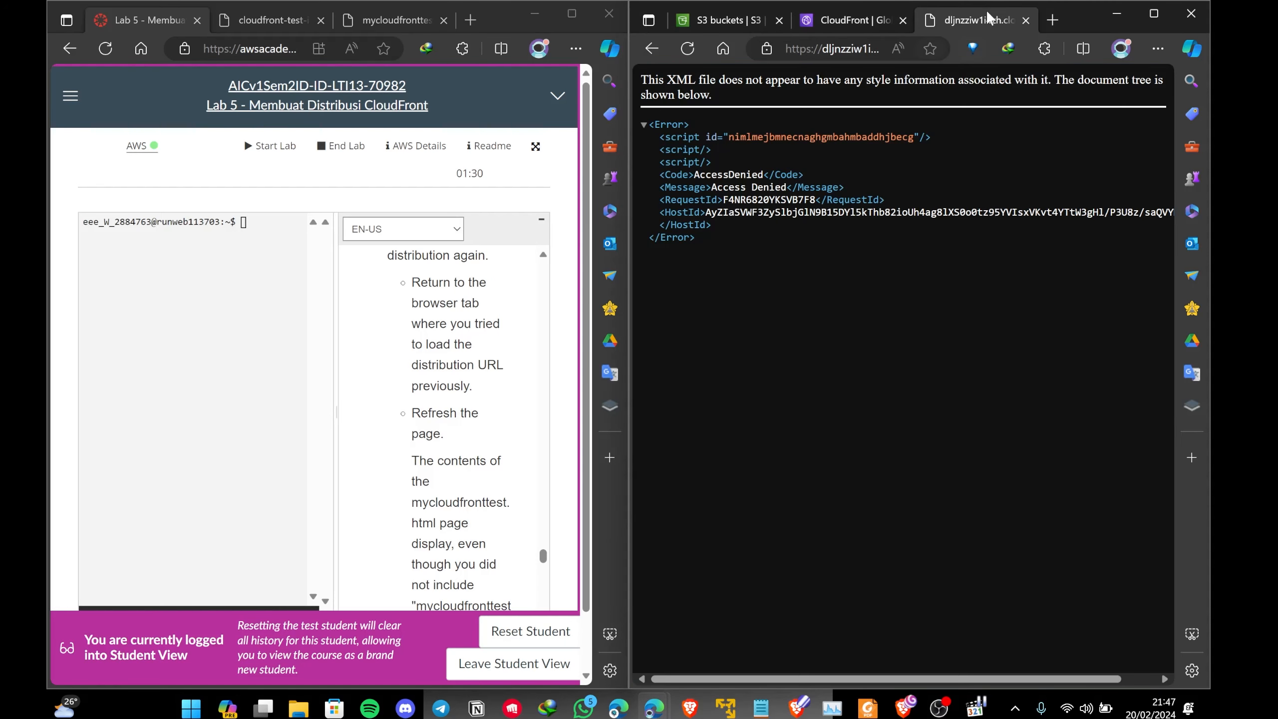
click(688, 48)
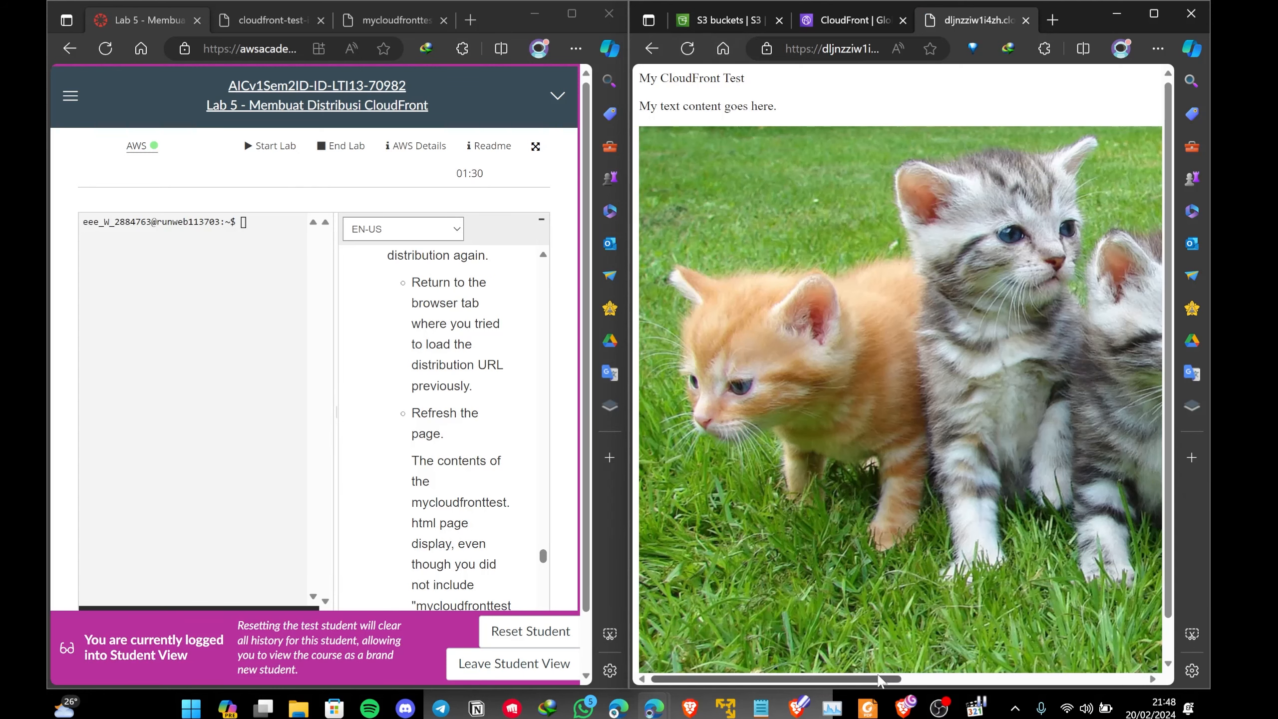
drag(878, 678, 849, 304)
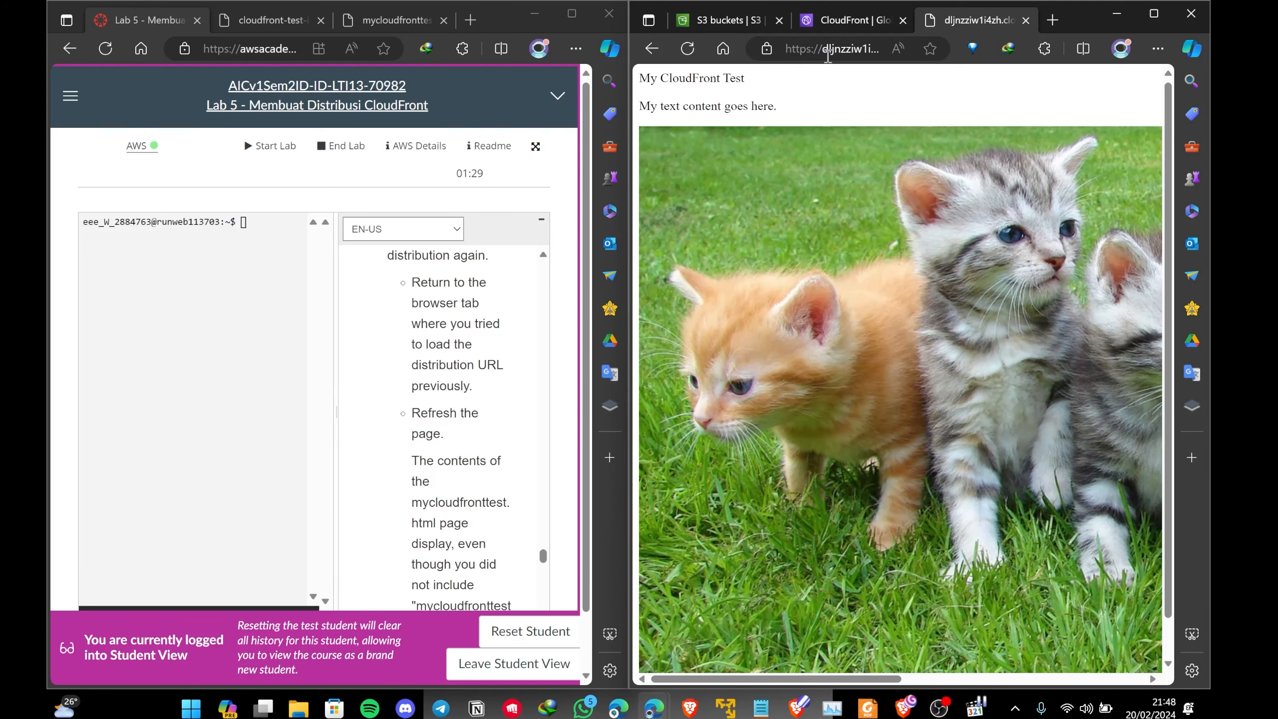
Review the HTTP test in lab step 26 and load the distribution's URL over HTTP instead of HTTPS
click(847, 20)
scroll(470, 540, down, 5)
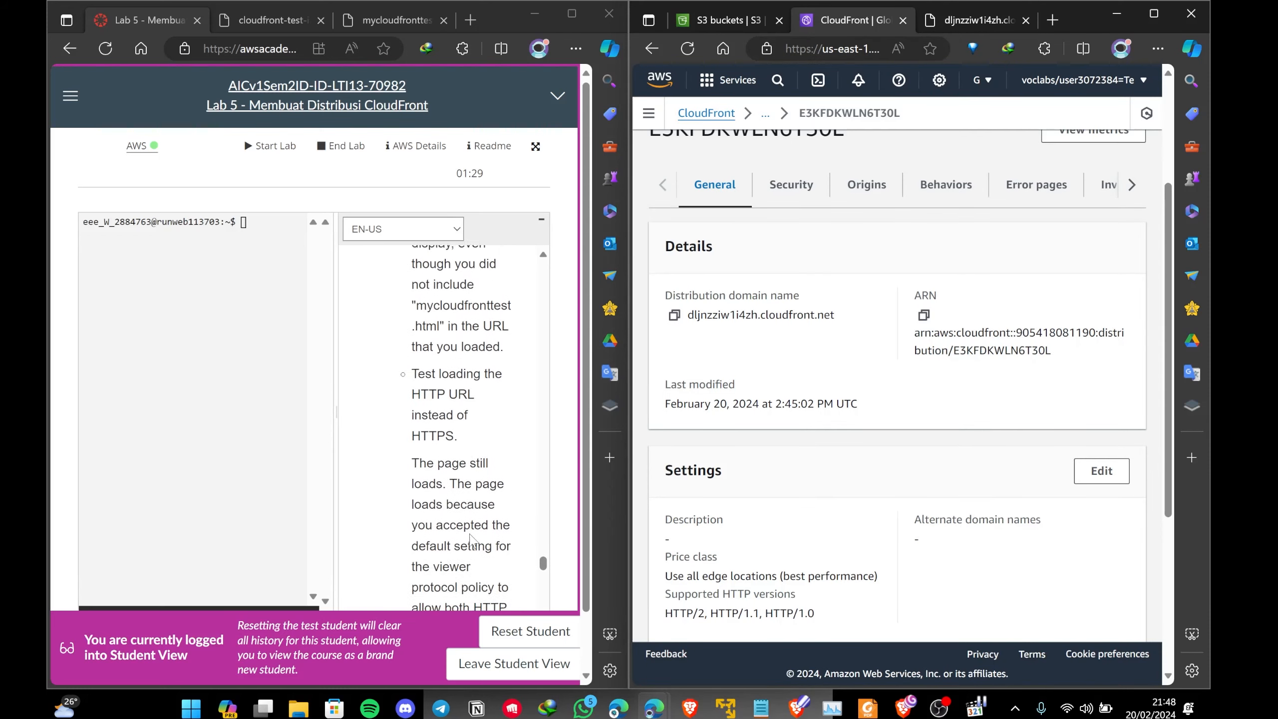
scroll(471, 540, up, 3)
scroll(471, 540, up, 6)
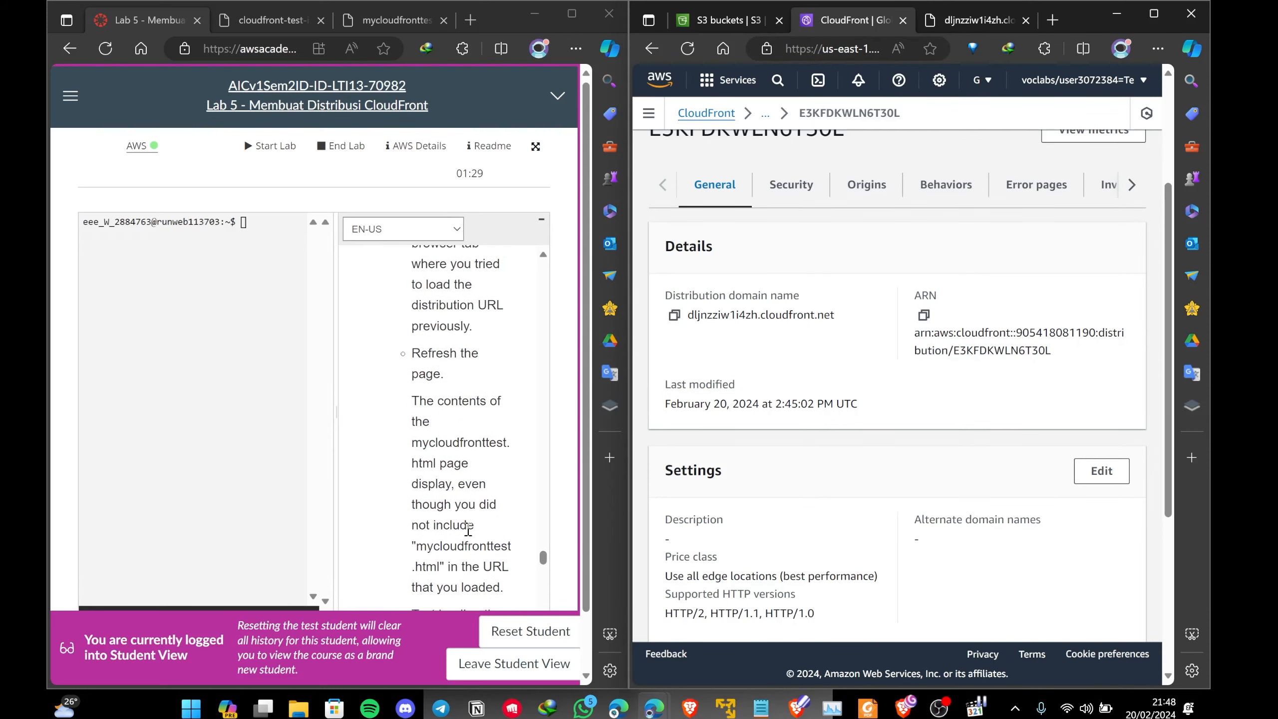
scroll(468, 529, down, 9)
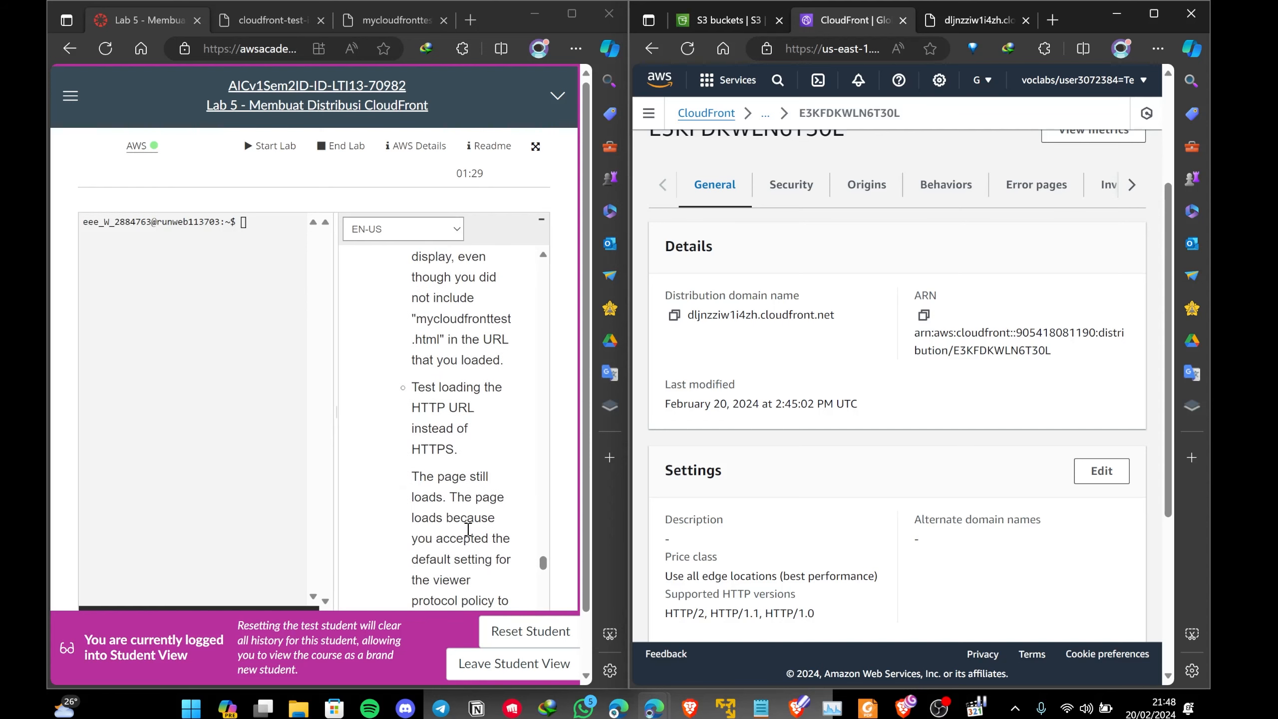
scroll(468, 529, up, 3)
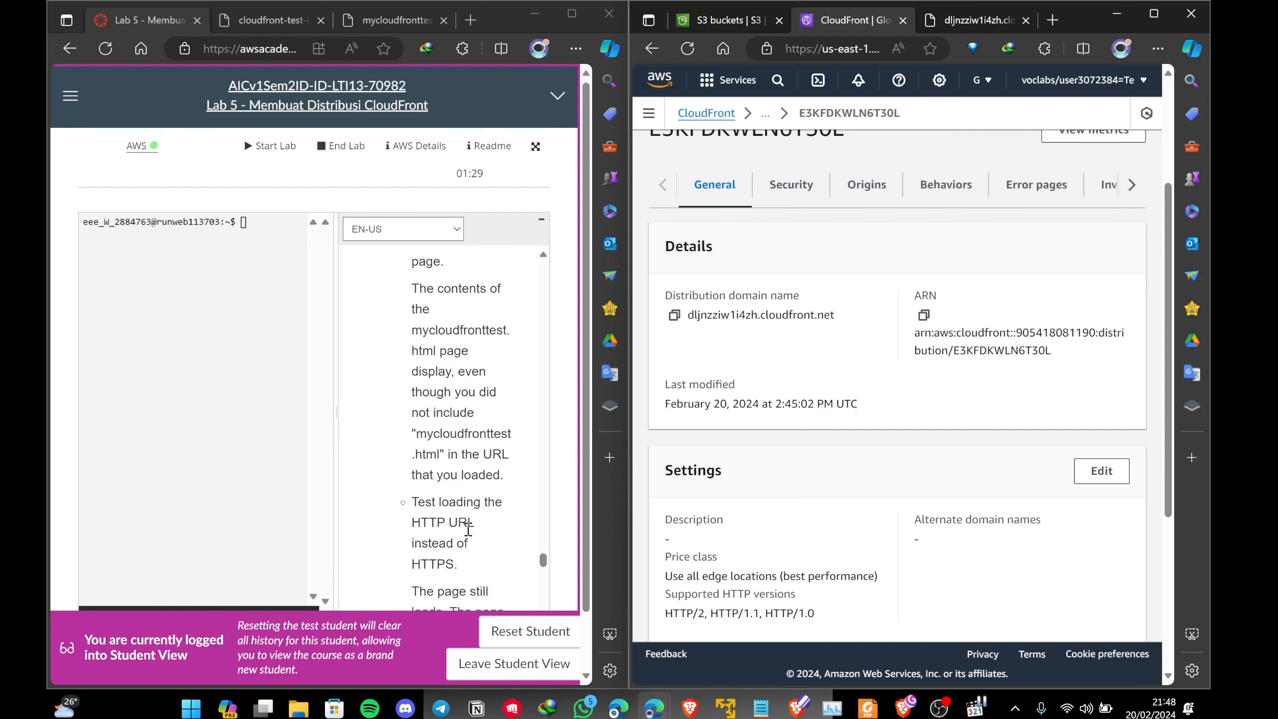
scroll(460, 534, down, 1)
click(971, 20)
click(812, 49)
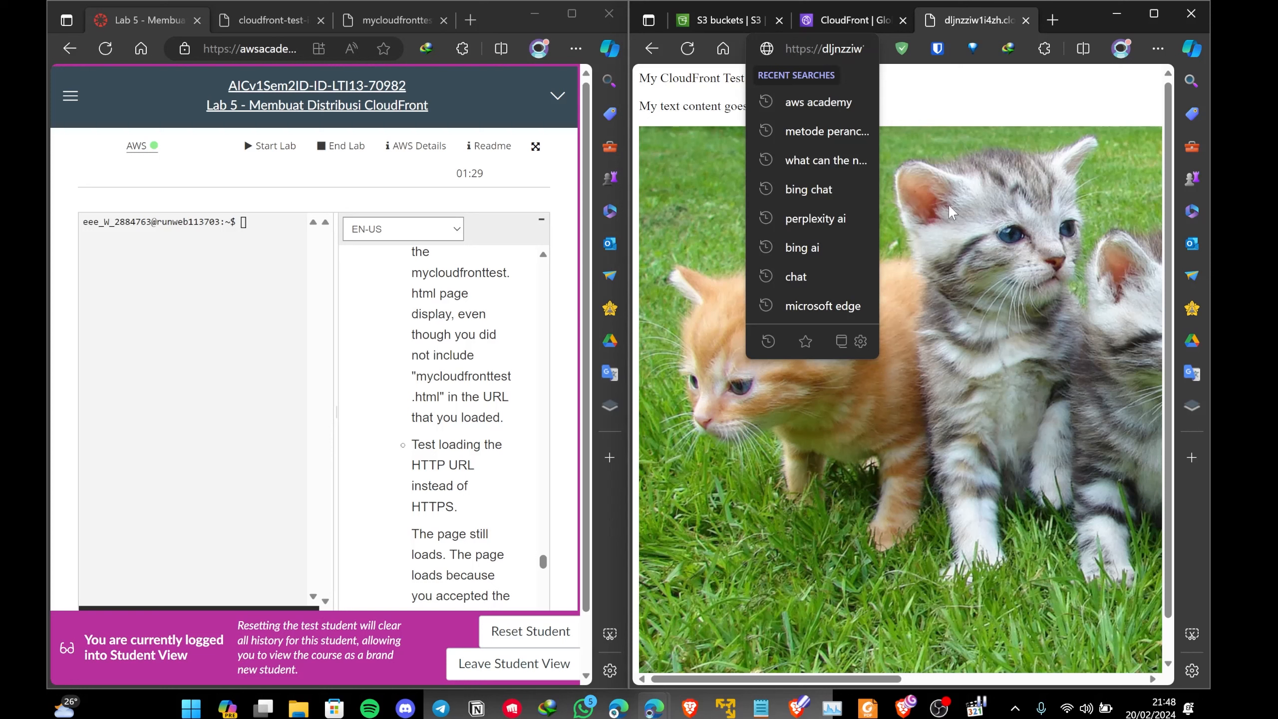
key(BackSpace)
key(Return)
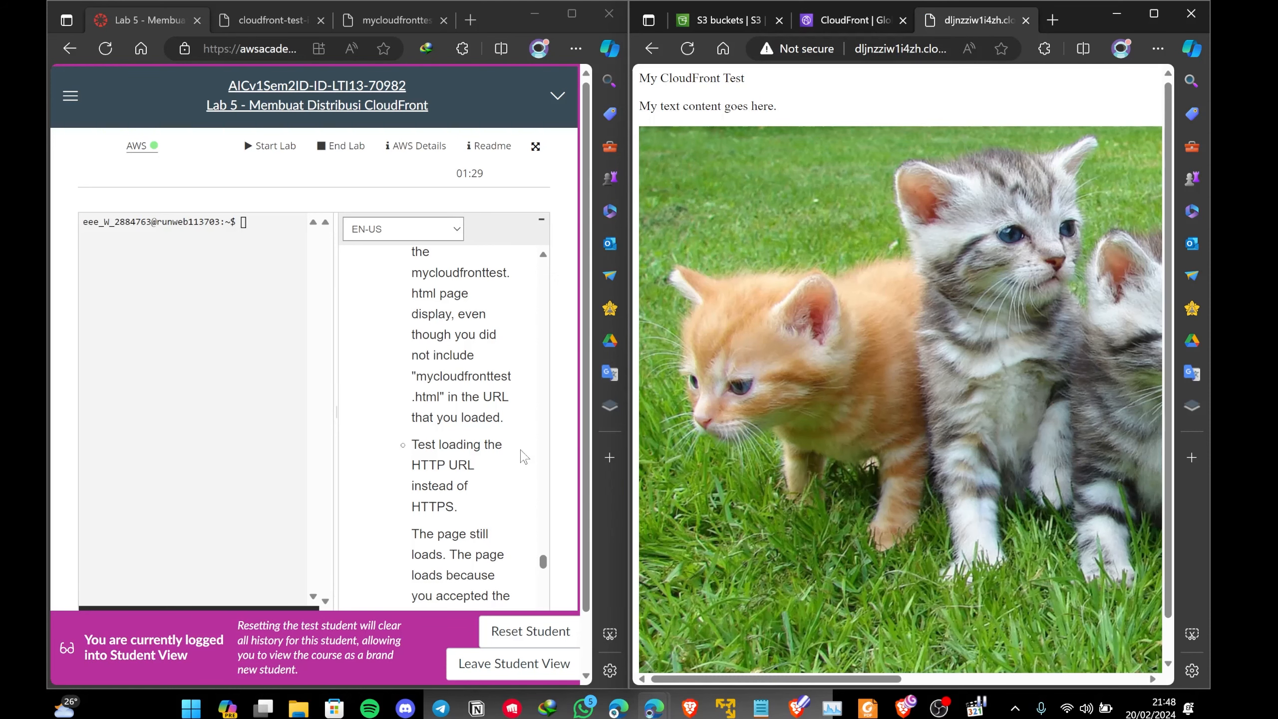
Read the end of lab step 26 and Task 6 up to step 27, and open the CloudFront distributions list
scroll(513, 456, down, 1)
scroll(514, 456, down, 1)
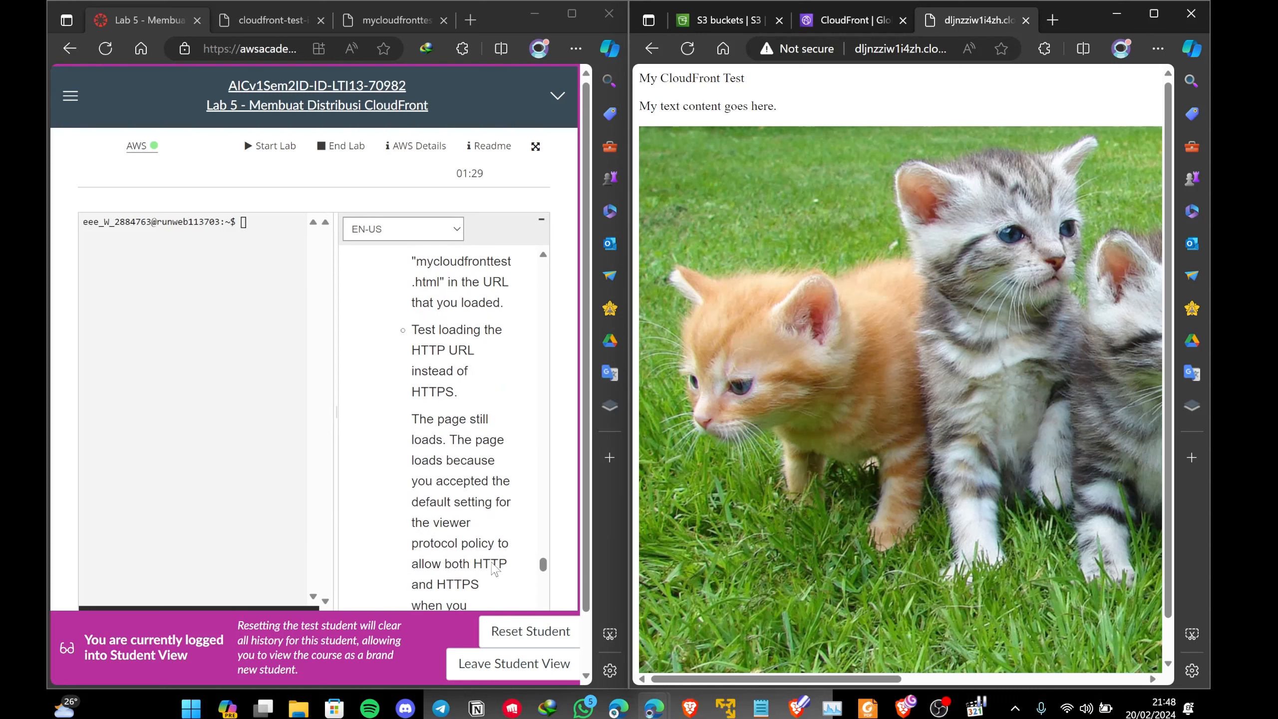
scroll(430, 443, down, 1)
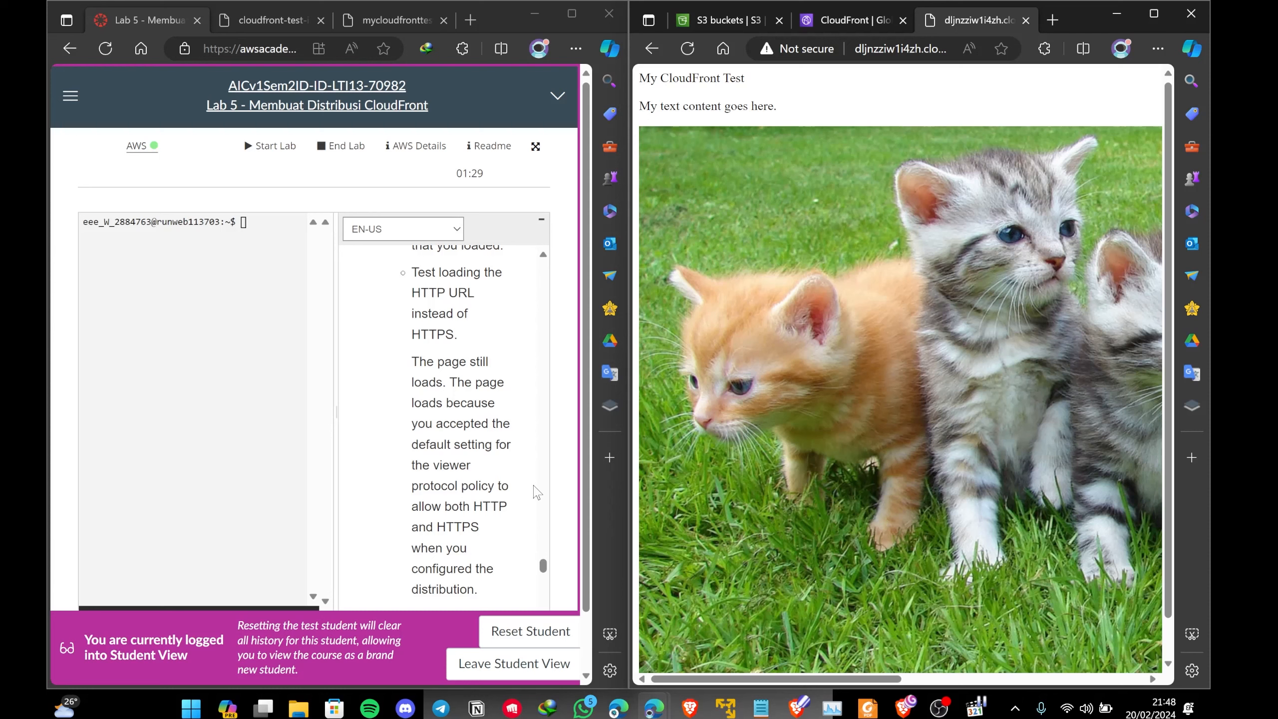
scroll(536, 492, down, 6)
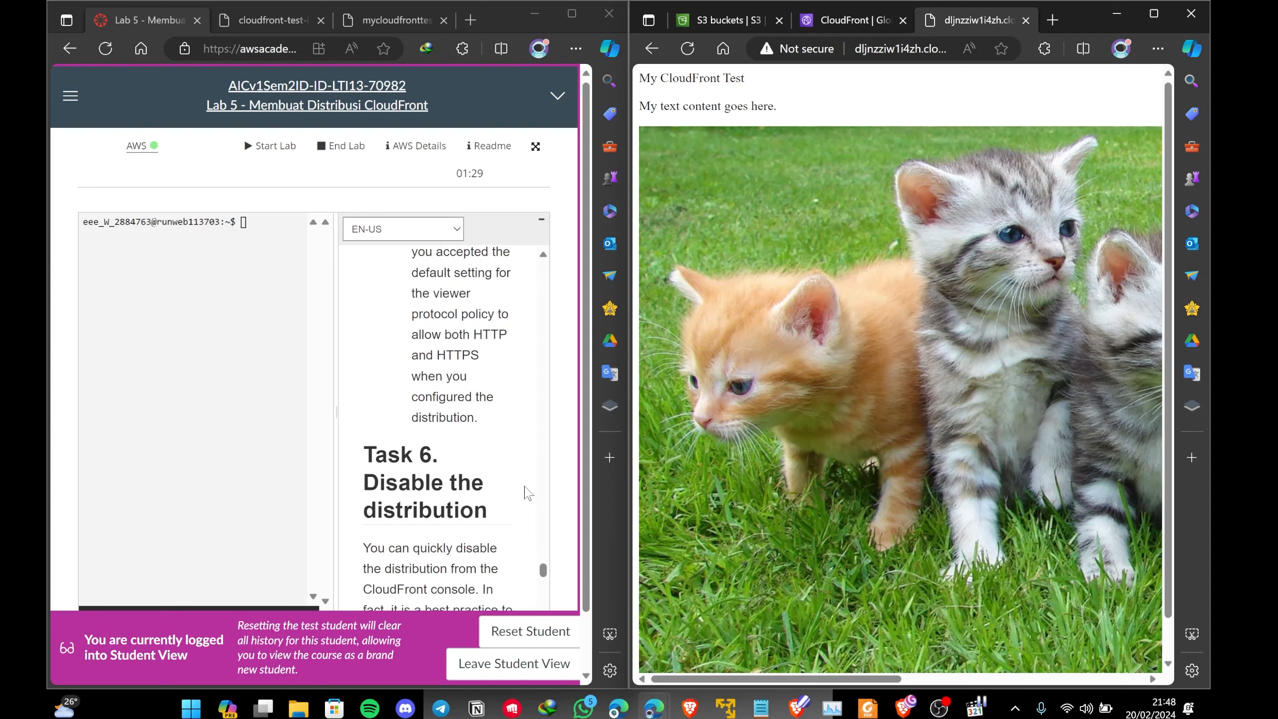
scroll(528, 486, down, 1)
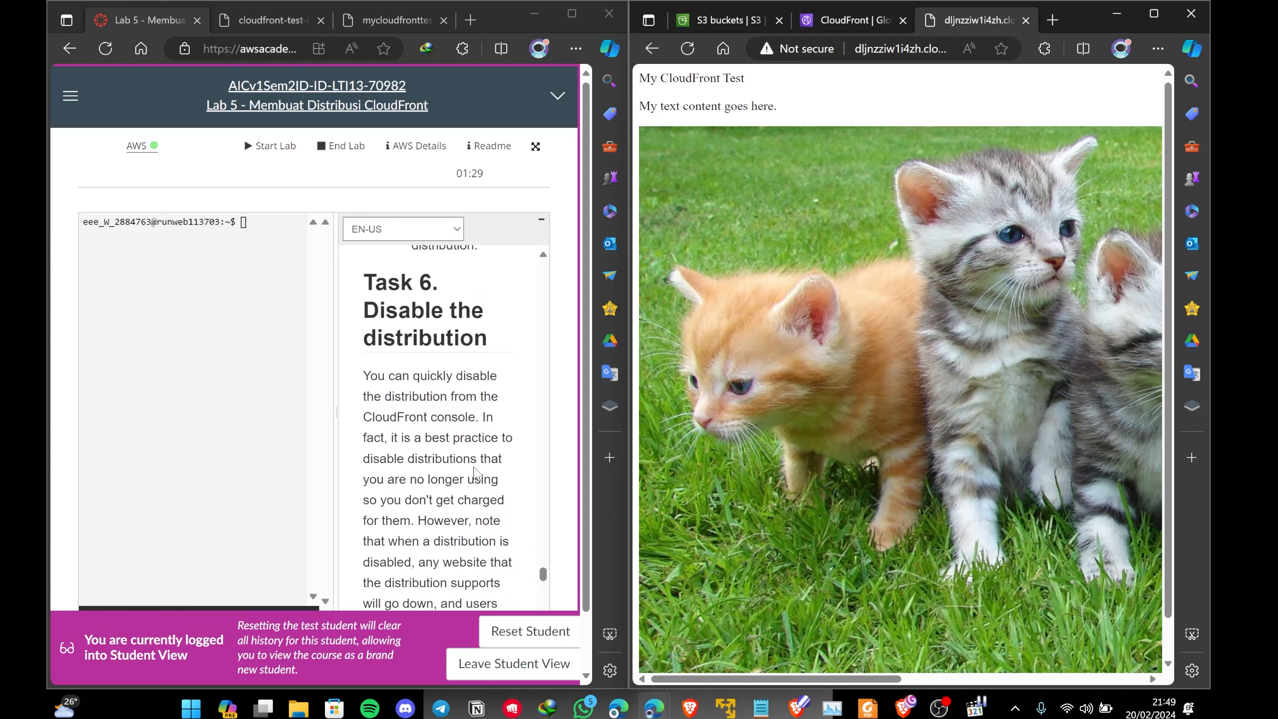
scroll(486, 451, down, 3)
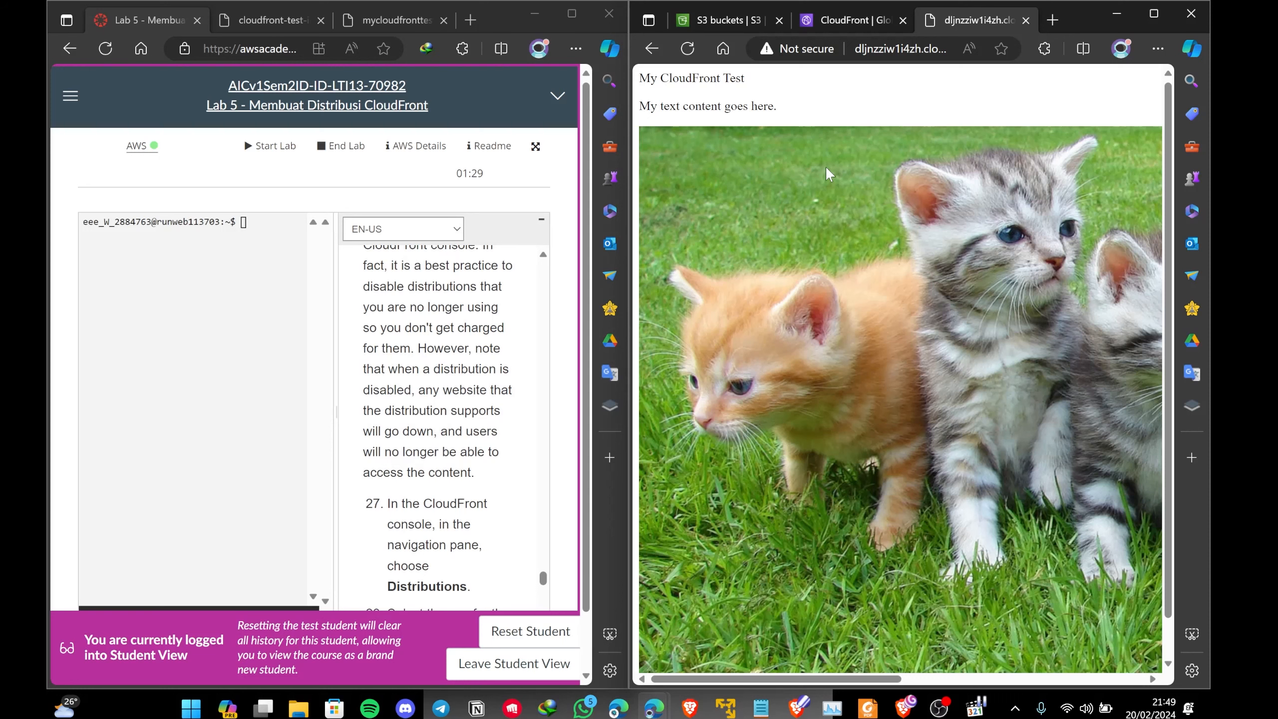
click(806, 24)
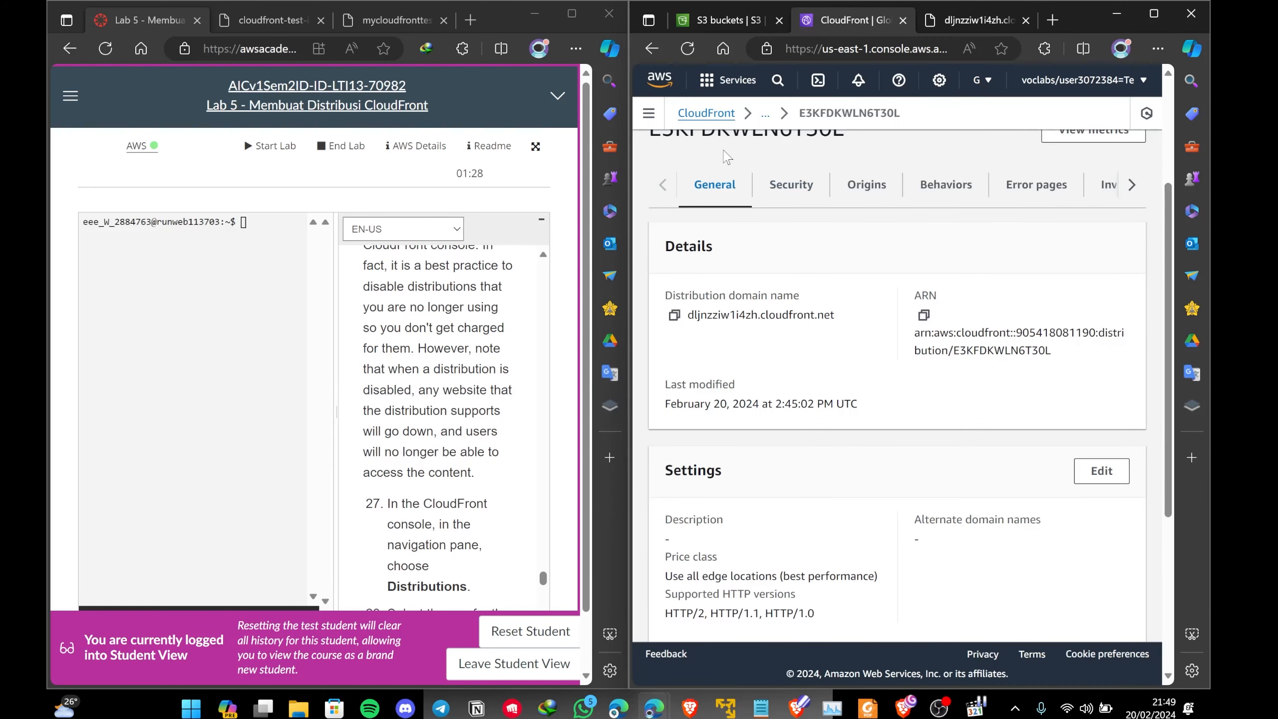
click(706, 113)
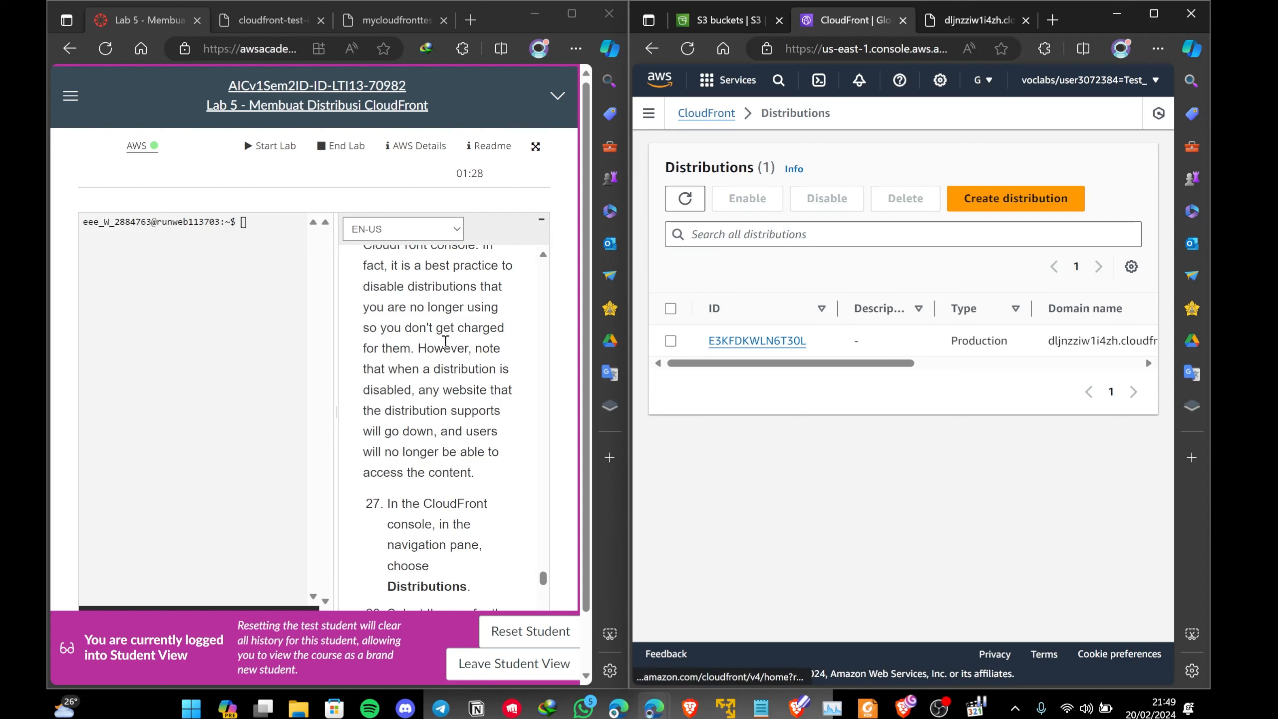
Disable the existing CloudFront distribution and confirm the action, following lab steps 28 and 29
scroll(445, 342, down, 2)
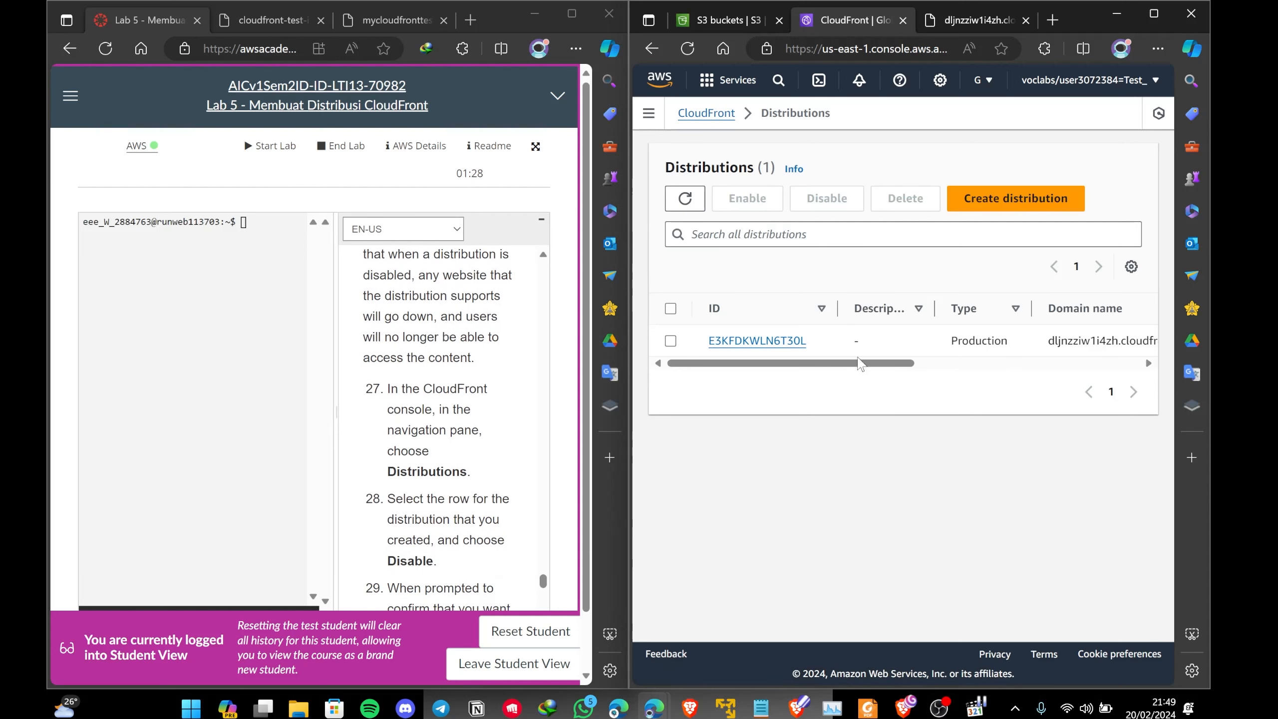
drag(859, 363, 888, 368)
click(671, 342)
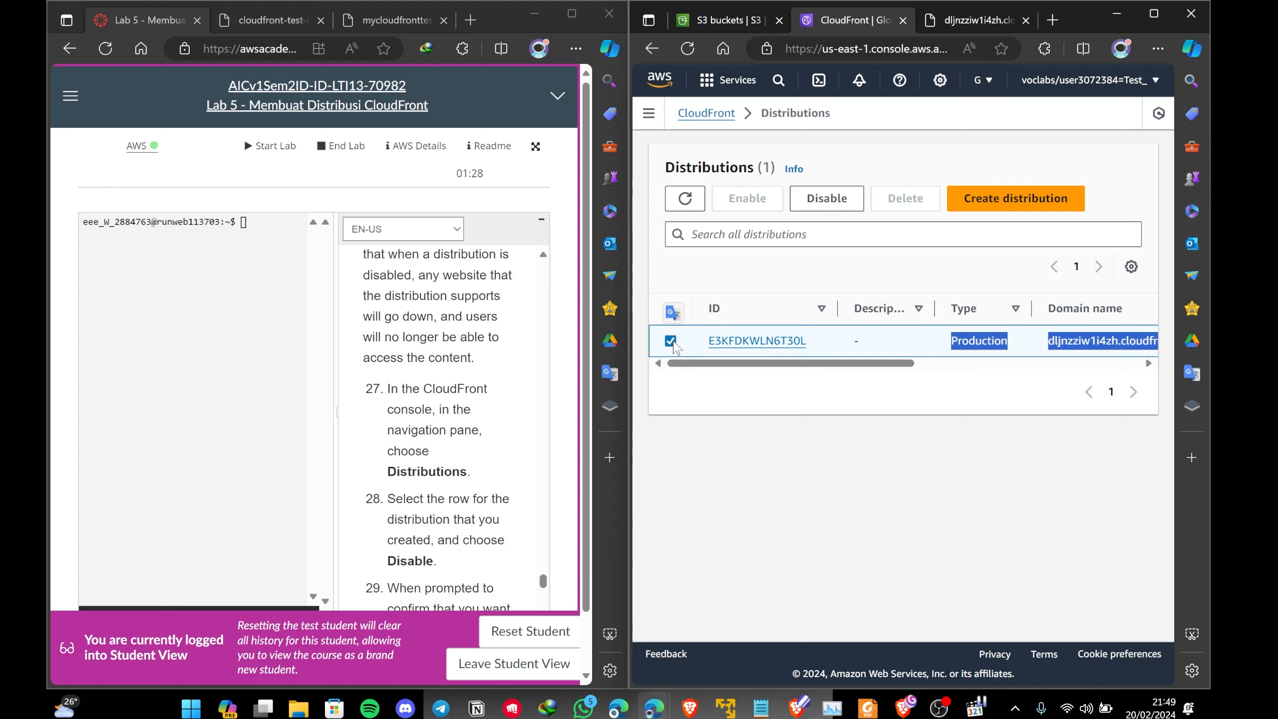
click(835, 201)
scroll(540, 379, down, 2)
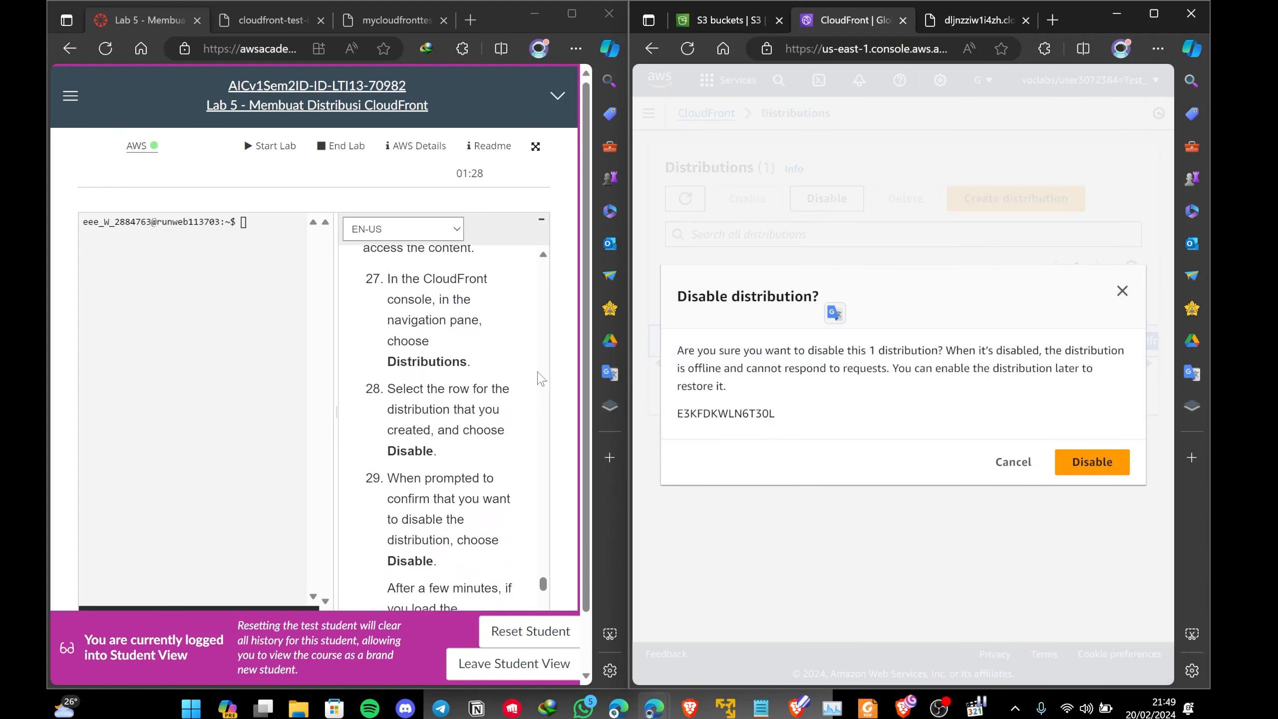
scroll(541, 379, down, 1)
click(1104, 462)
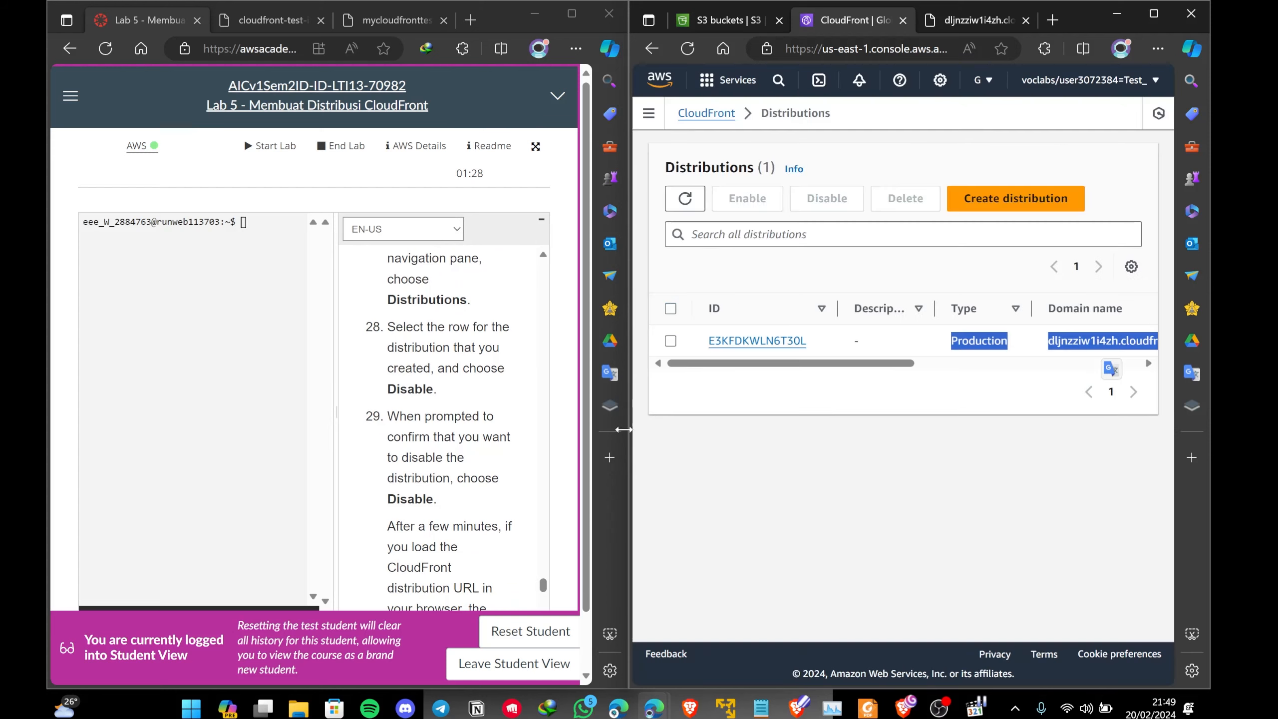
Check the distribution's status and last-modified entries in the distributions list, and read the note under lab step 29
click(982, 395)
drag(904, 363, 1010, 361)
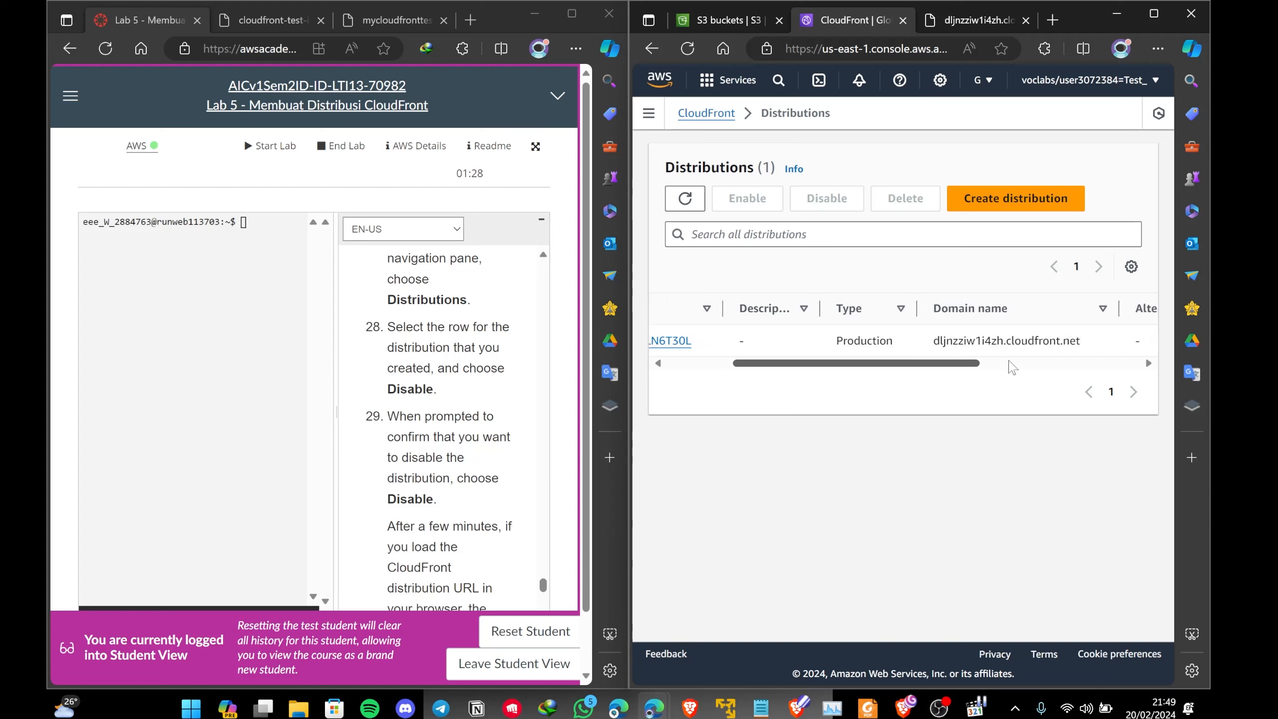
click(1009, 362)
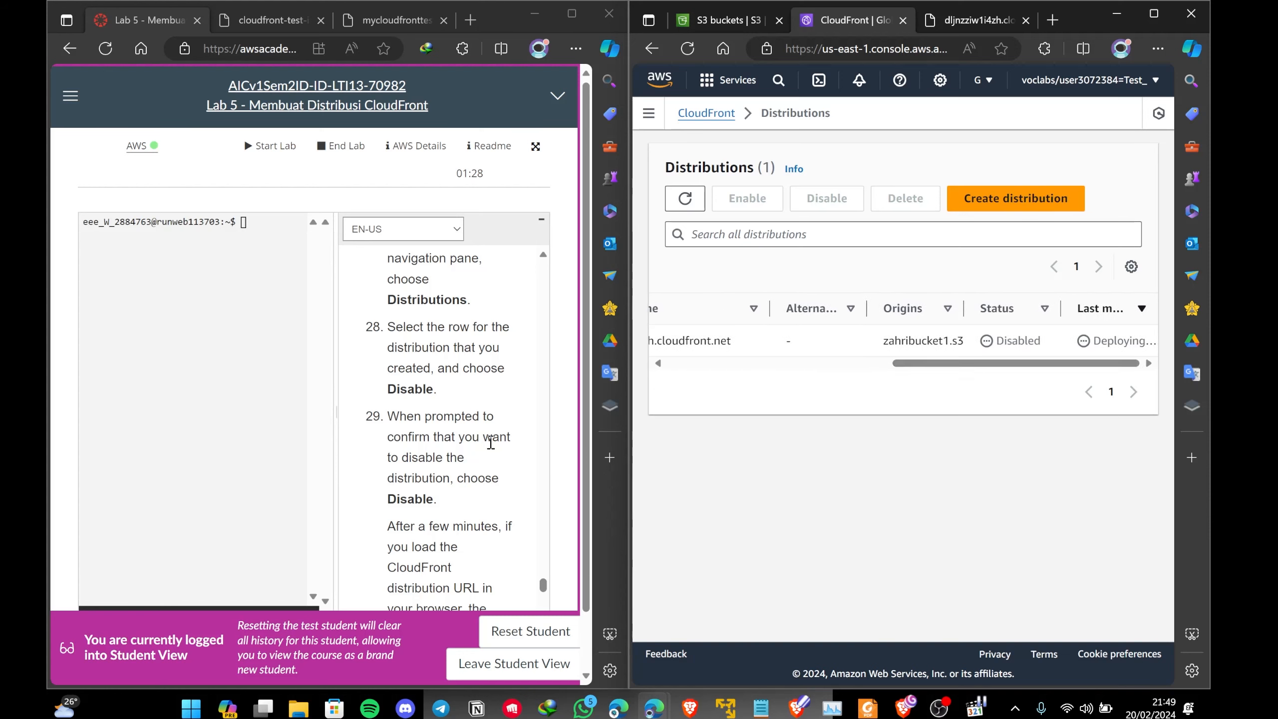
scroll(491, 442, down, 3)
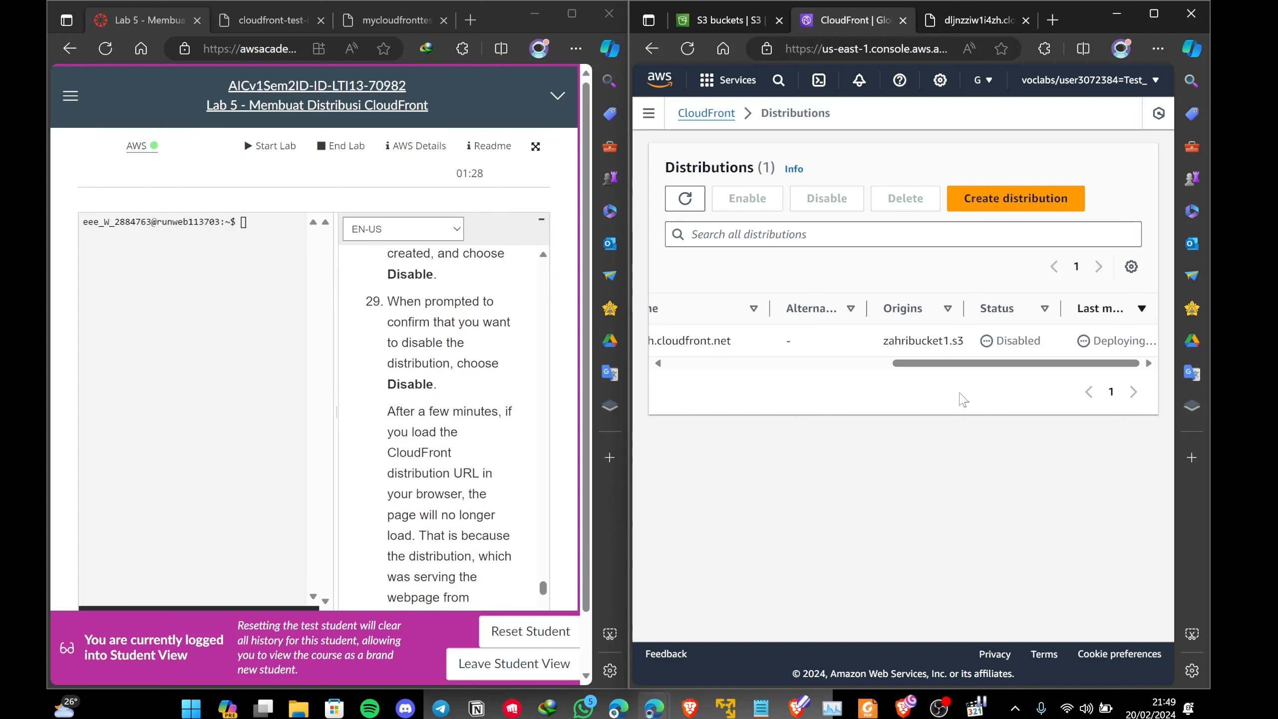
drag(982, 363, 1024, 343)
Reload the distribution URL over HTTP to test access after disabling, and recheck the distribution's status in the CloudFront list
click(953, 19)
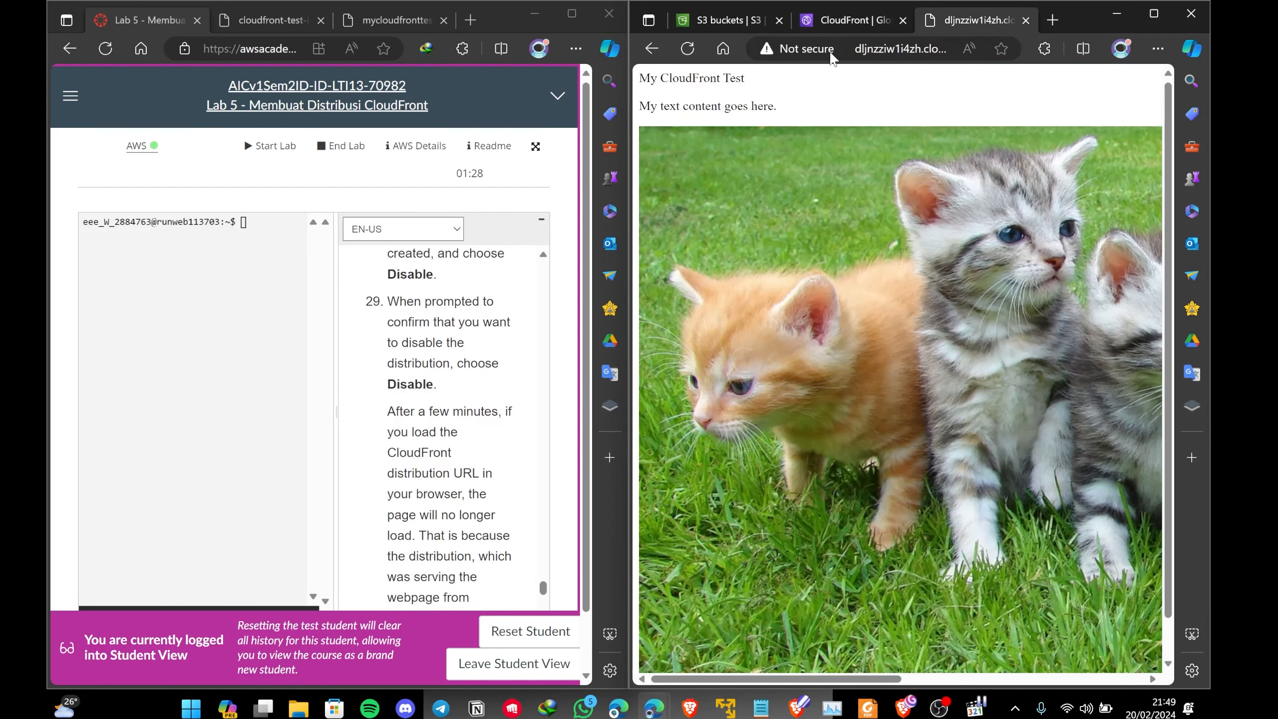
key(F5)
click(688, 48)
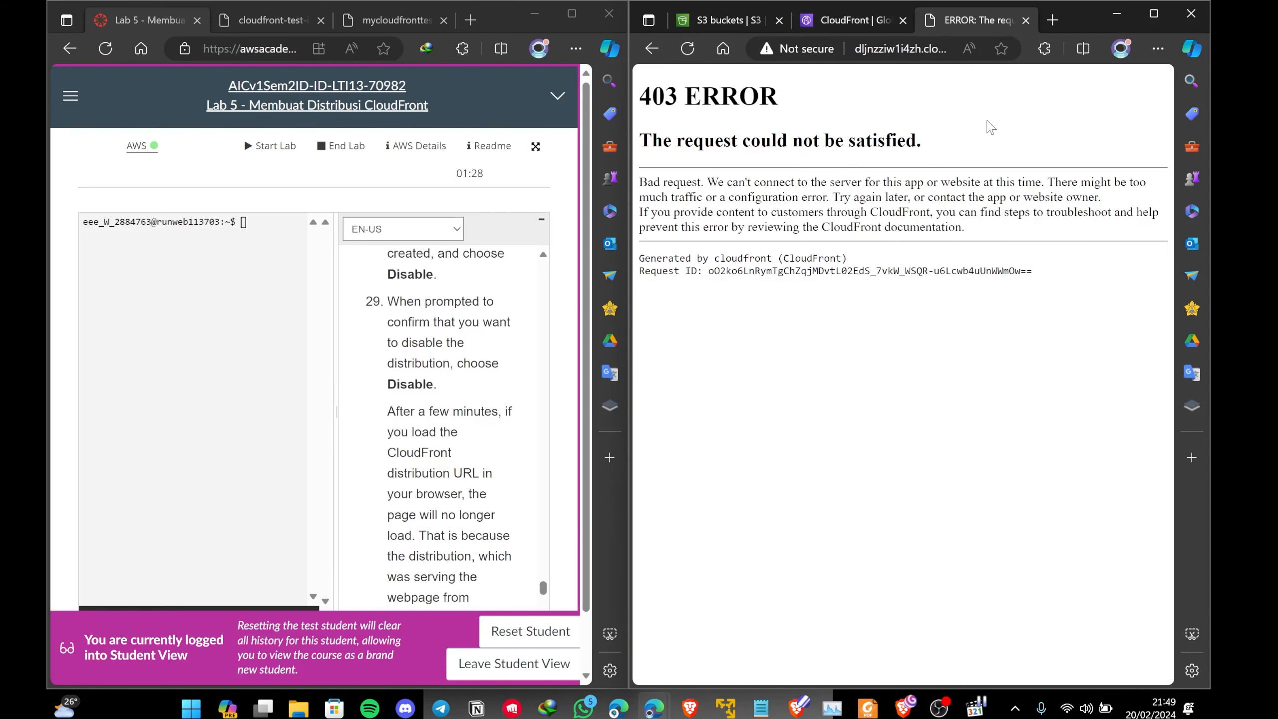
click(841, 21)
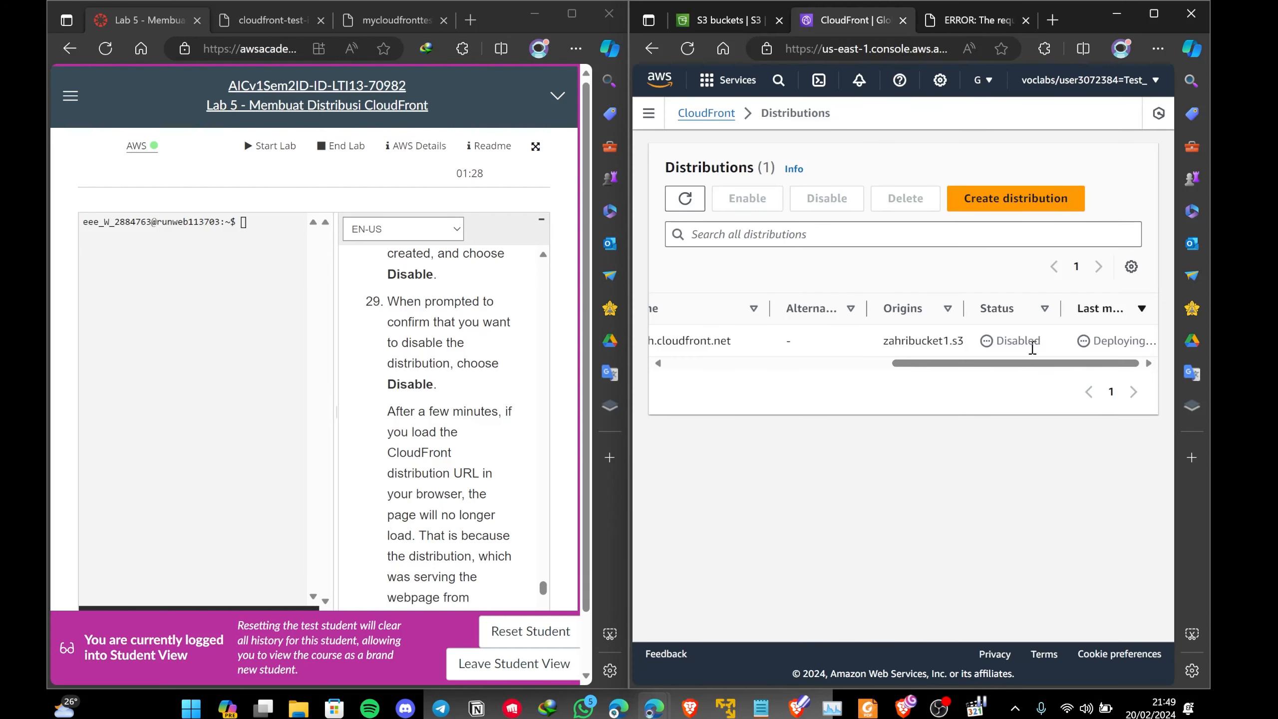
drag(1100, 364, 992, 370)
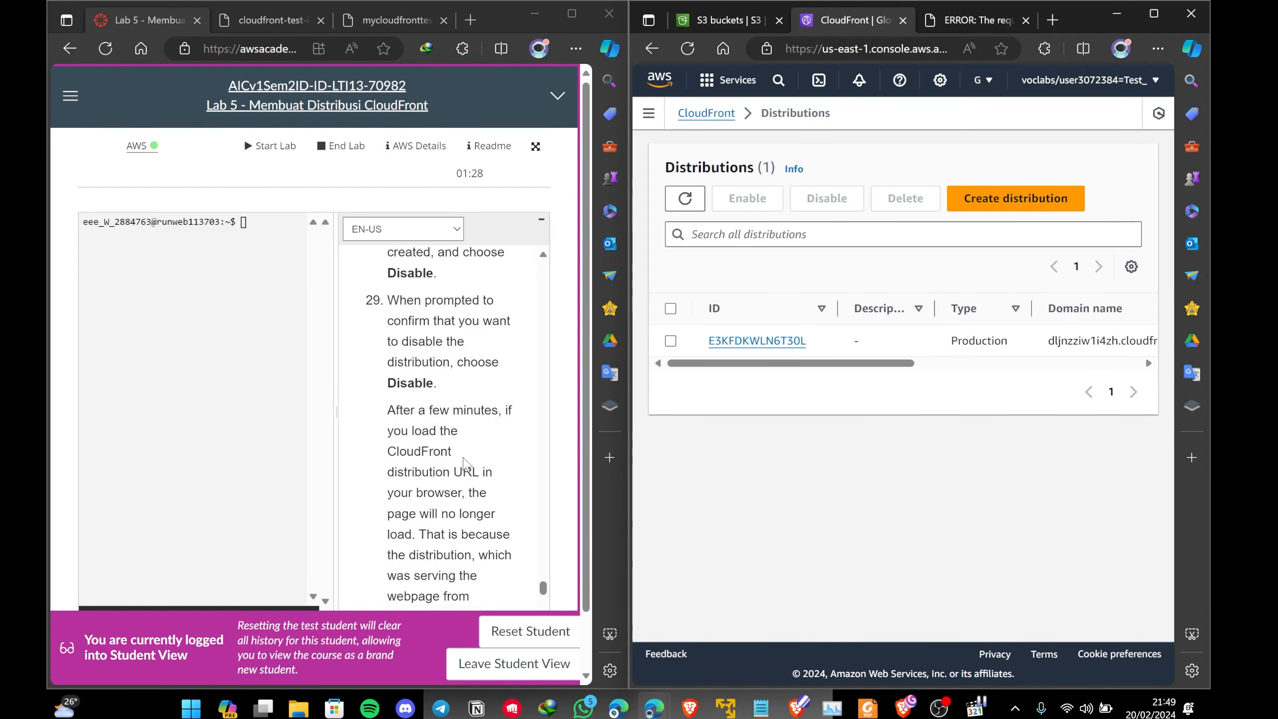
Read the lab instructions through step 10 of the Lab complete section and sign out of the AWS Management Console
scroll(467, 462, down, 6)
scroll(467, 463, up, 1)
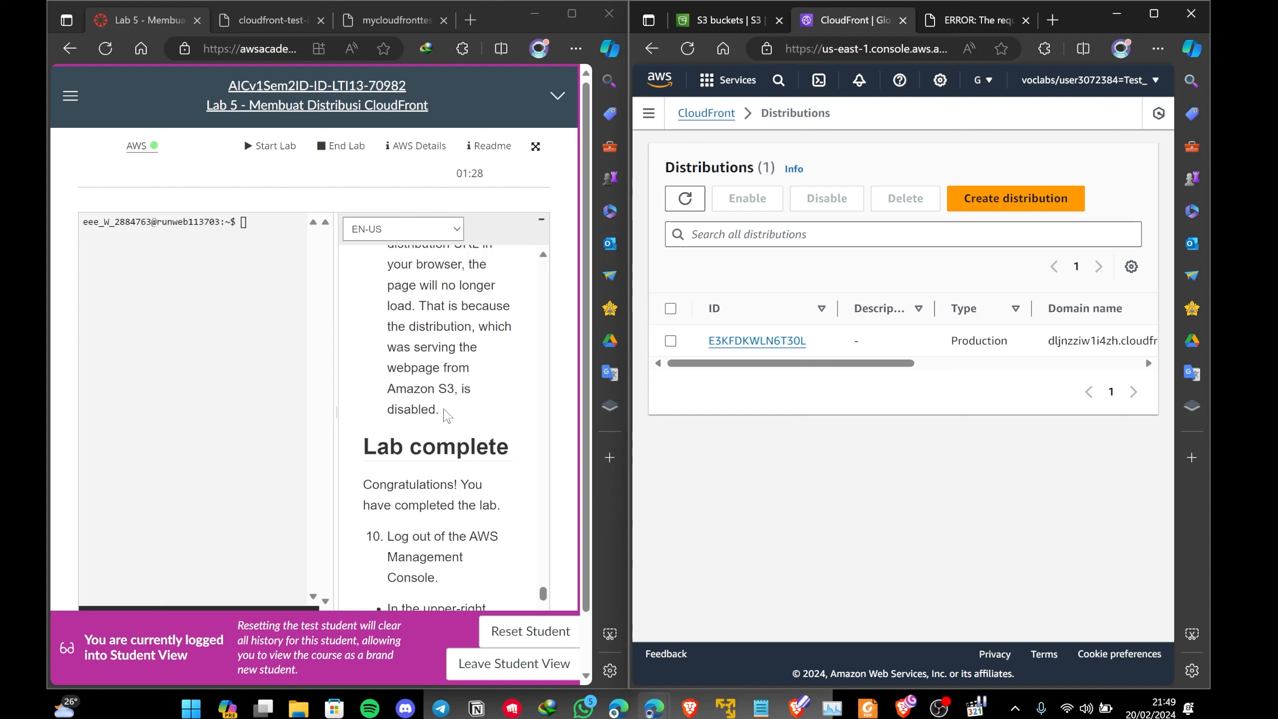
scroll(447, 416, down, 1)
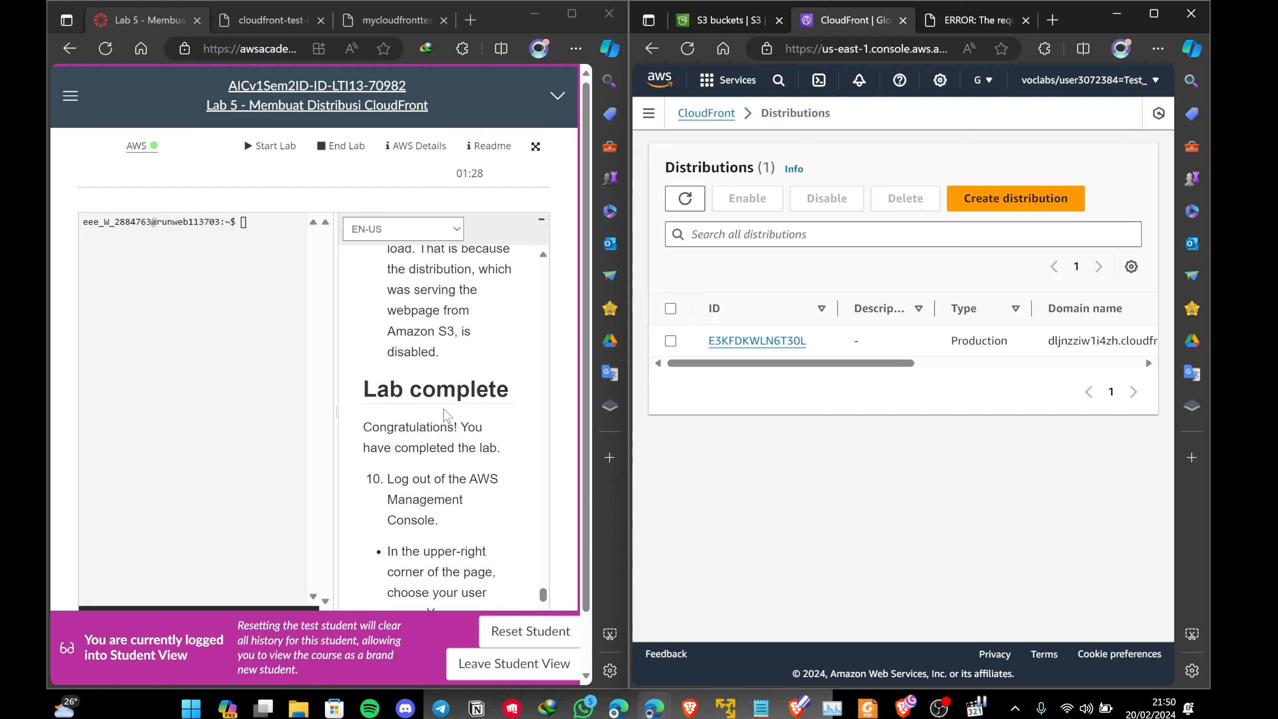
scroll(447, 416, down, 1)
scroll(443, 416, down, 1)
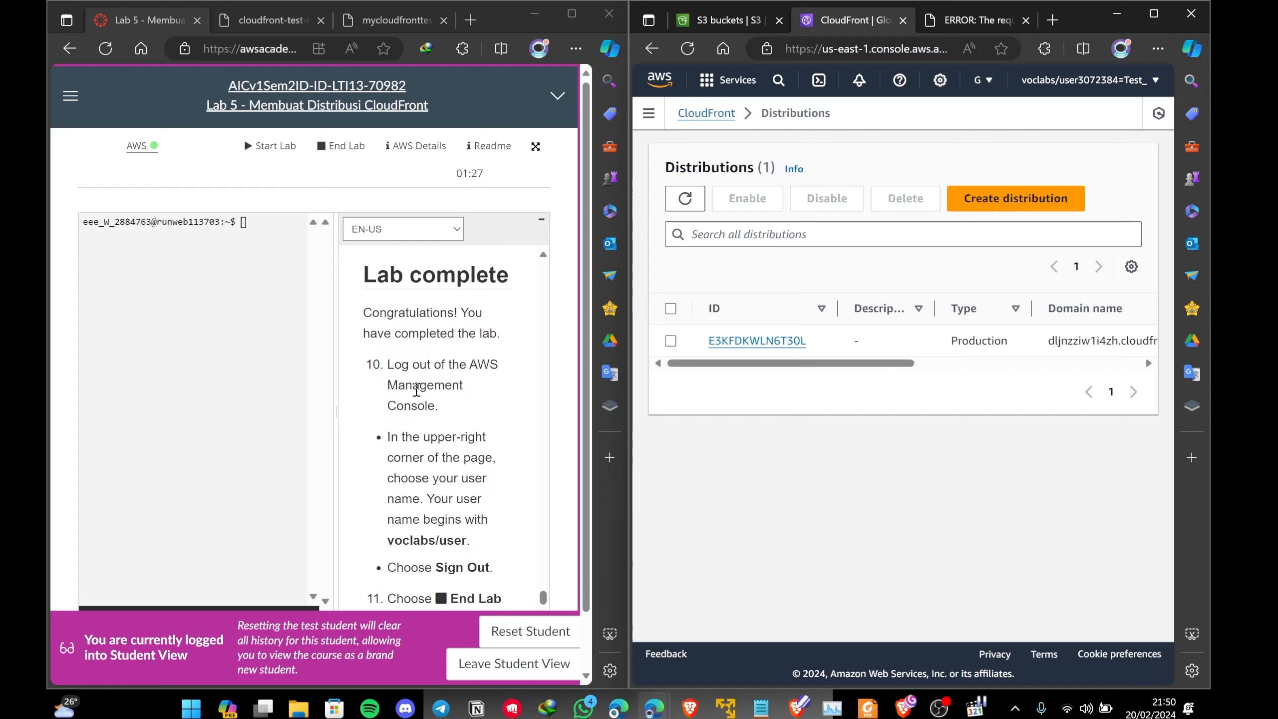
click(1087, 79)
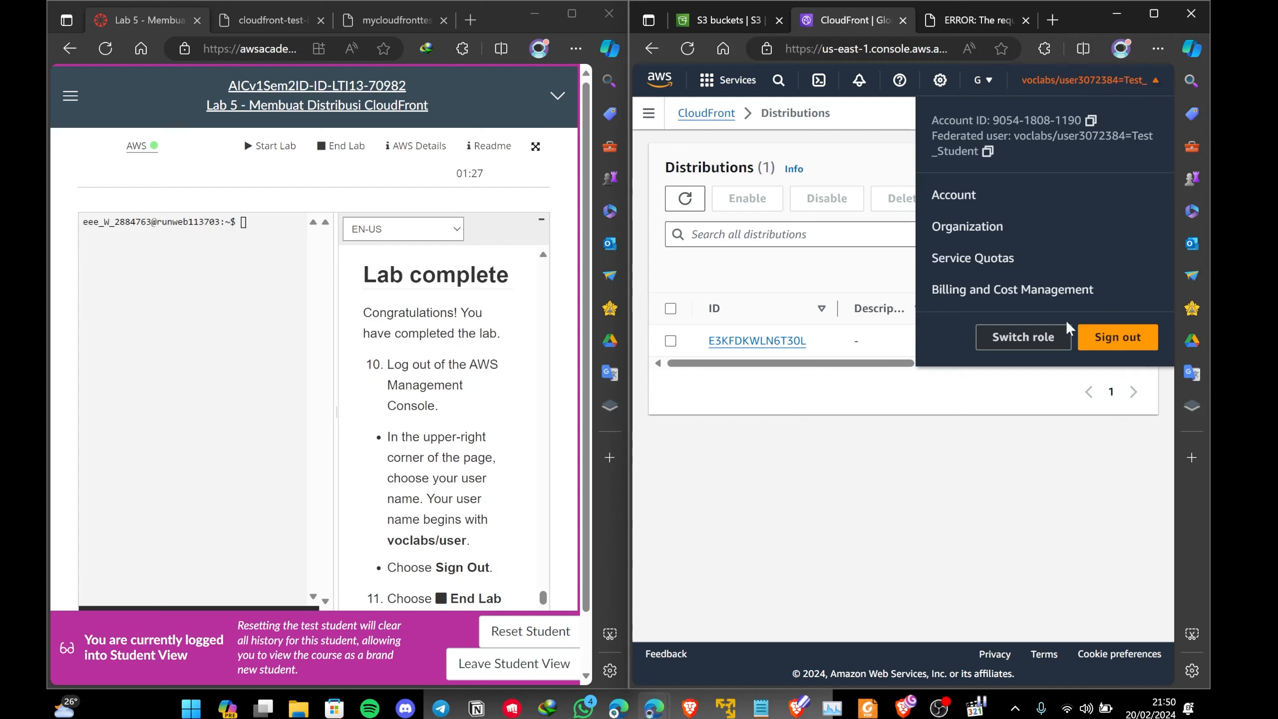
click(1135, 342)
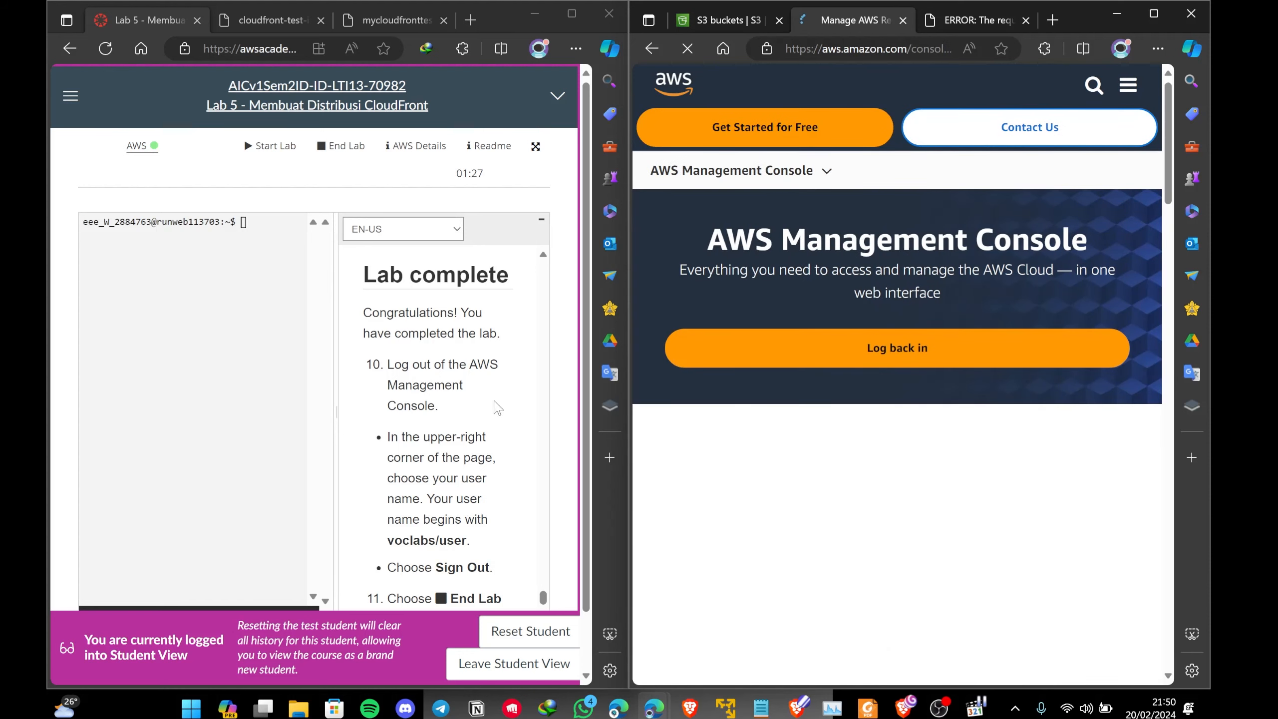
Read lab step 11 and end the lab session, confirming the action
scroll(495, 408, down, 1)
scroll(496, 408, down, 1)
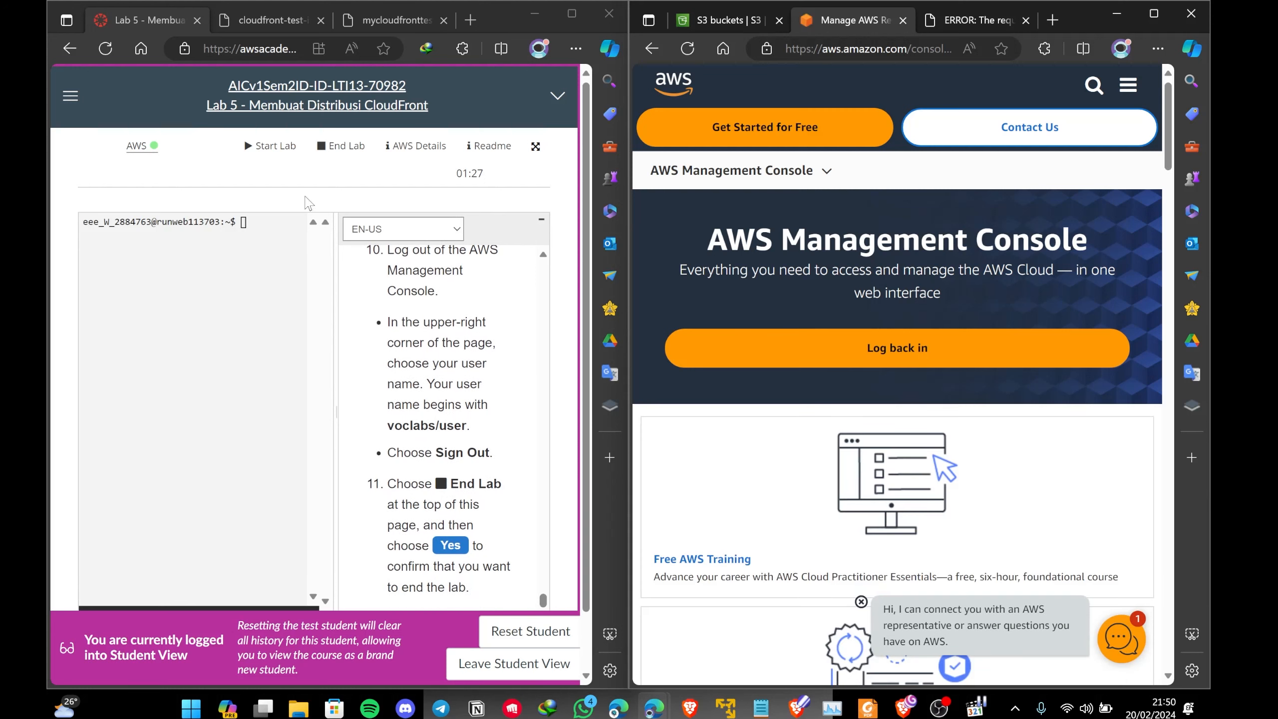
click(326, 157)
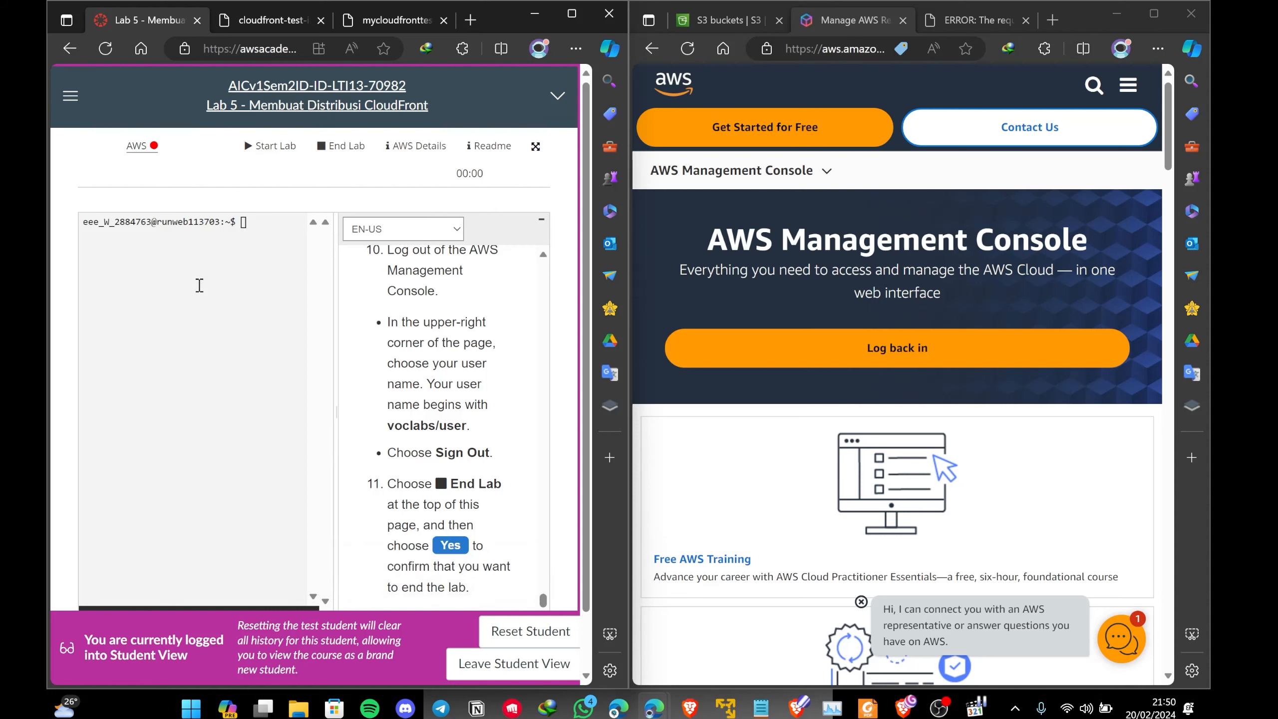
scroll(243, 281, down, 1)
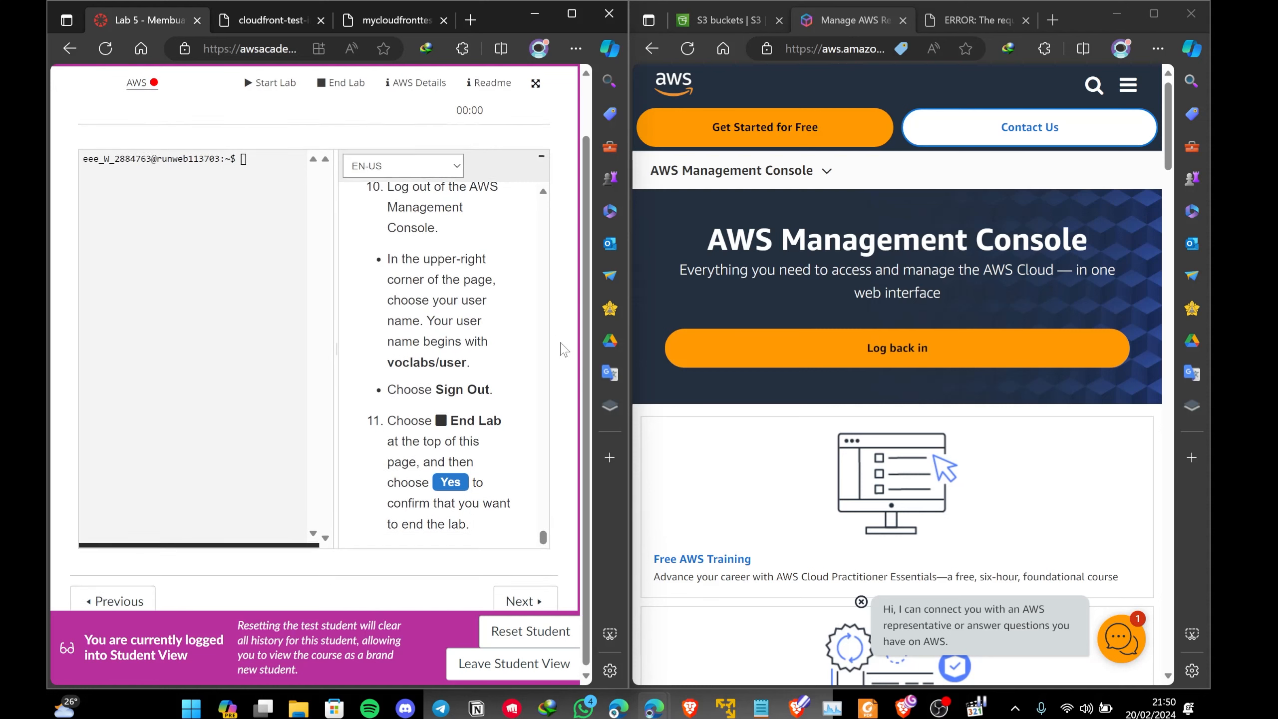
scroll(564, 349, up, 1)
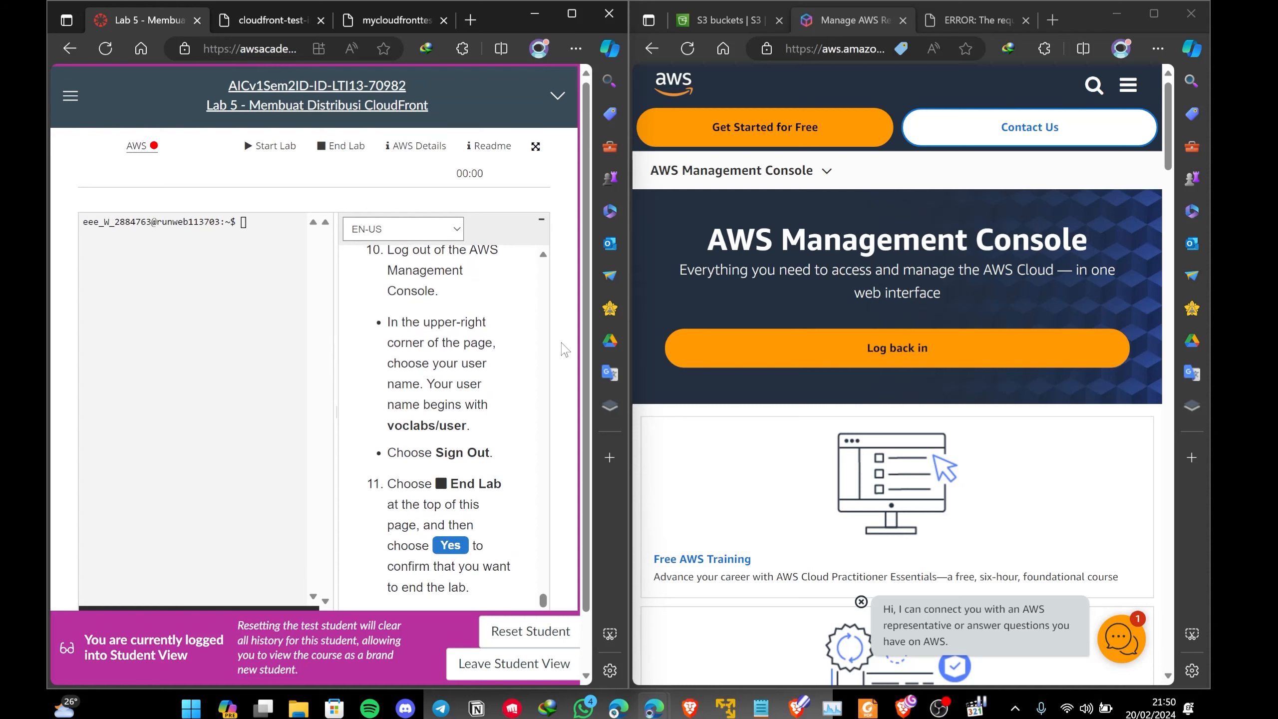